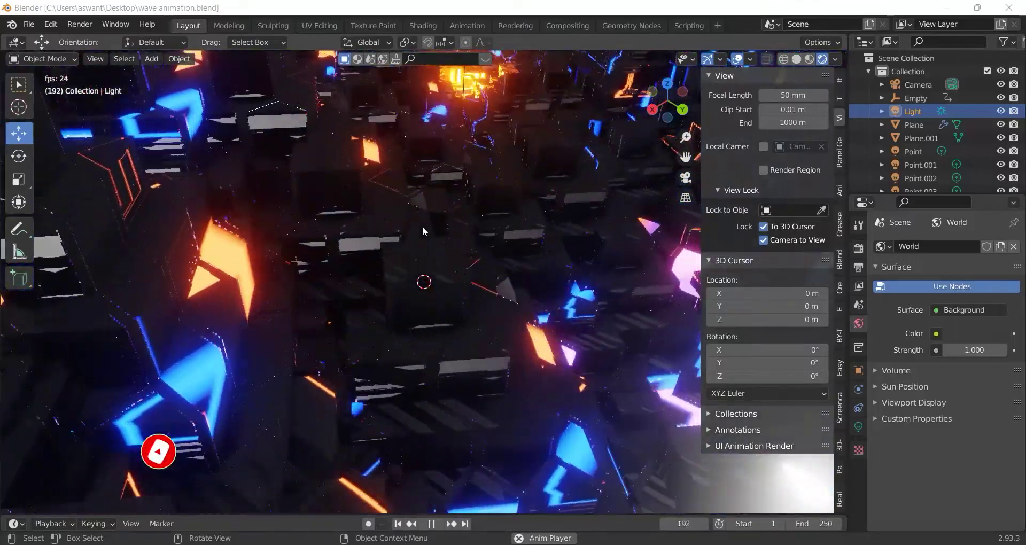
- Orbit around the playing neon pyramid animation, then bring up the File menu's new-file choices
{"action": "mouse_move", "coordinate": [422, 226]}
{"action": "middle_mouse_down"}
{"action": "mouse_move", "coordinate": [449, 239]}
{"action": "mouse_move", "coordinate": [449, 215]}
{"action": "middle_mouse_up"}
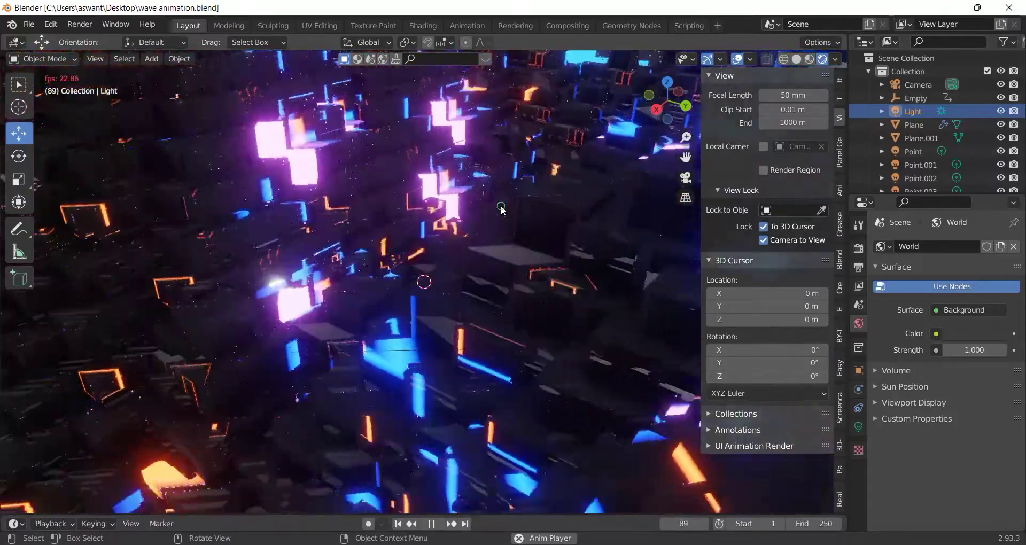
{"action": "mouse_move", "coordinate": [448, 216]}
{"action": "middle_mouse_down"}
{"action": "mouse_move", "coordinate": [460, 203]}
{"action": "mouse_move", "coordinate": [463, 216]}
{"action": "mouse_move", "coordinate": [419, 214]}
{"action": "mouse_move", "coordinate": [415, 229]}
{"action": "mouse_move", "coordinate": [517, 235]}
{"action": "mouse_move", "coordinate": [469, 210]}
{"action": "mouse_move", "coordinate": [395, 238]}
{"action": "mouse_move", "coordinate": [430, 238]}
{"action": "middle_mouse_up"}
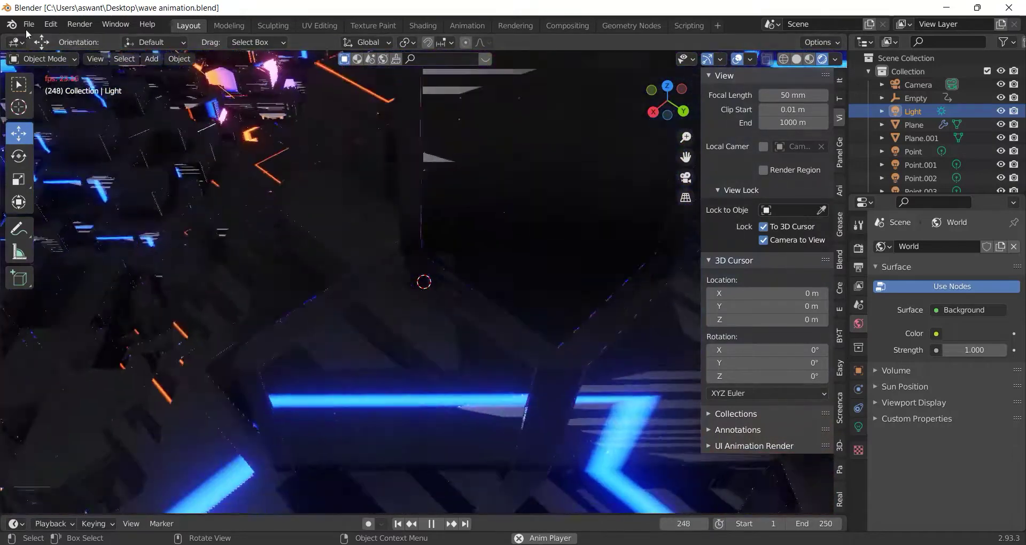
{"action": "left_click", "coordinate": [30, 24]}
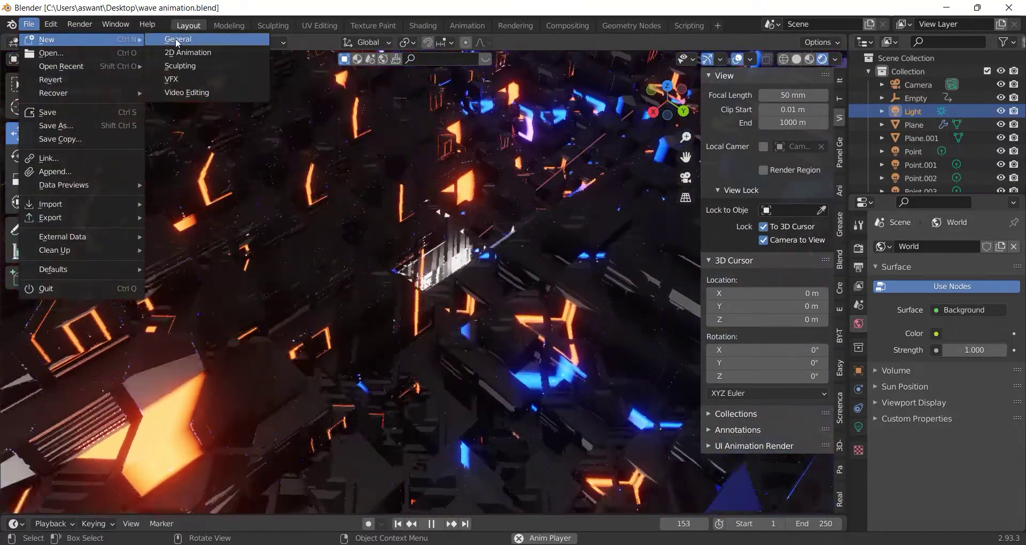
- Start a new General file and delete the default cube
{"action": "left_click", "coordinate": [164, 40]}
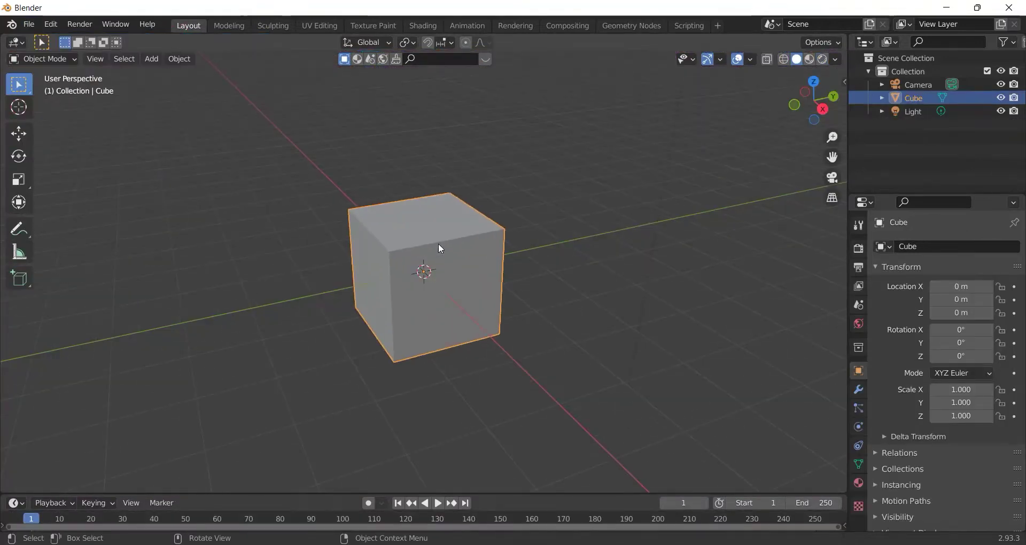
{"action": "scroll", "coordinate": [438, 243], "scroll_direction": "up", "scroll_amount": 2}
{"action": "scroll", "coordinate": [393, 221], "scroll_direction": "up", "scroll_amount": 2}
{"action": "middle_click_drag", "start_coordinate": [483, 257], "coordinate": [438, 251]}
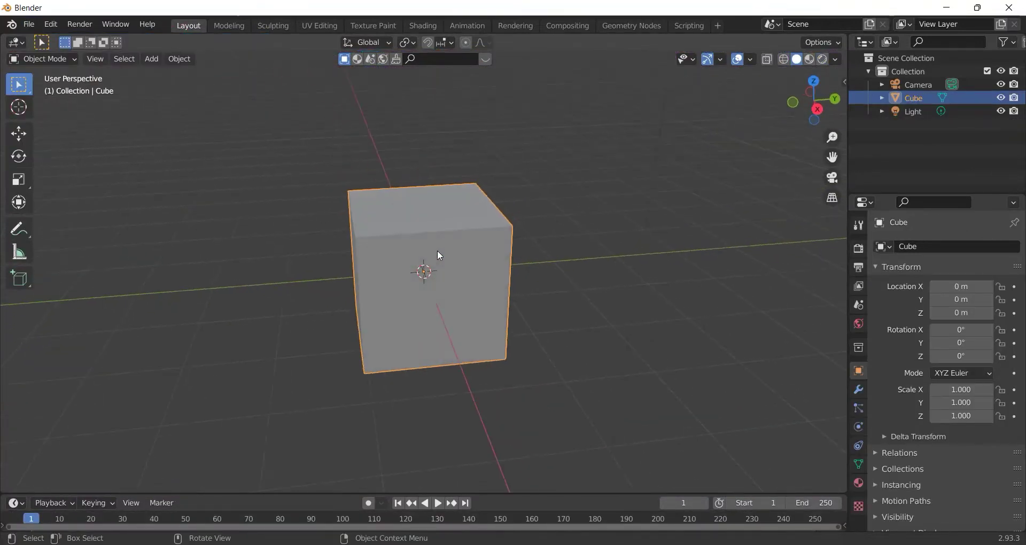
{"action": "right_click", "coordinate": [415, 232]}
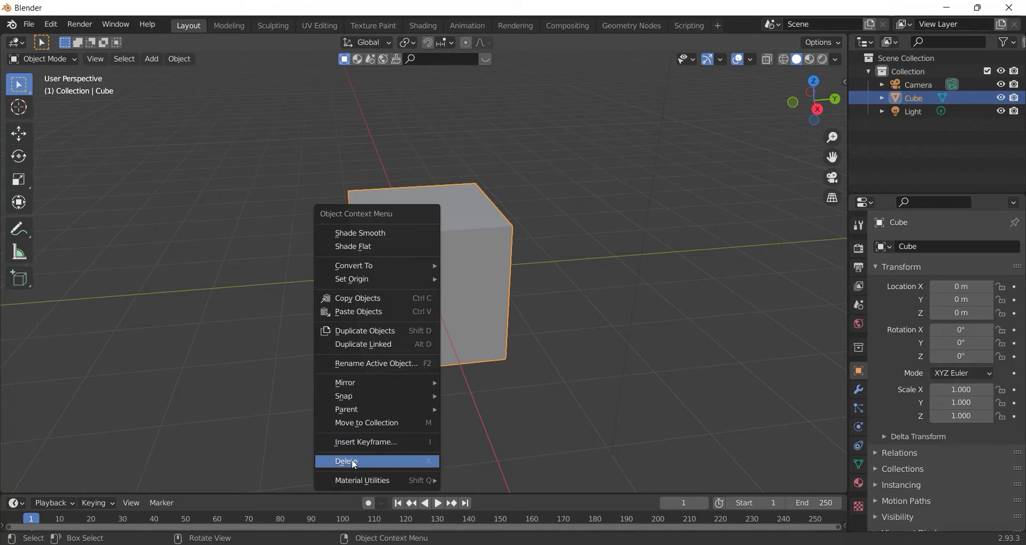
{"action": "left_click", "coordinate": [354, 459]}
- Add a plane at the scene centre and zoom in on it
{"action": "left_click", "coordinate": [151, 63]}
{"action": "mouse_move", "coordinate": [169, 74]}
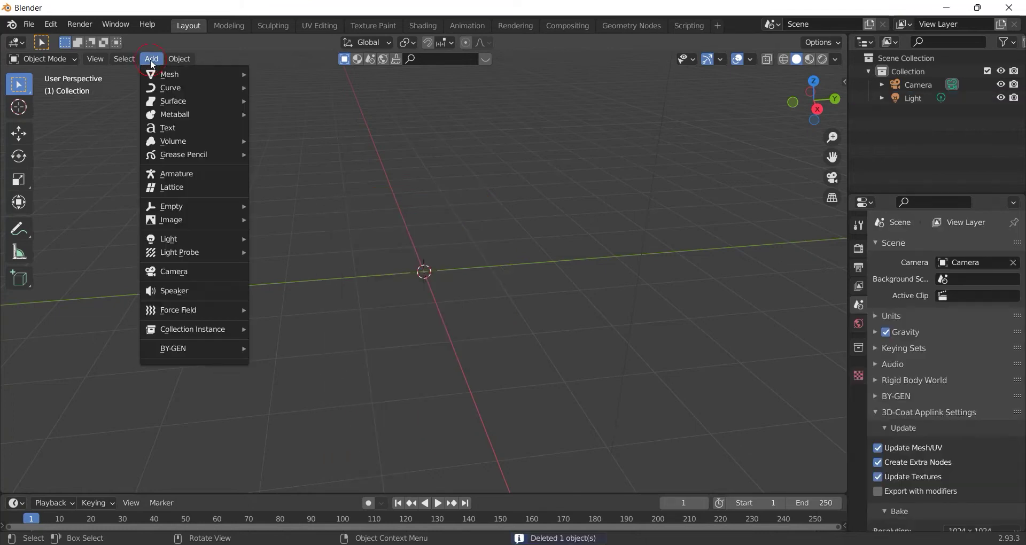
{"action": "left_click", "coordinate": [274, 77]}
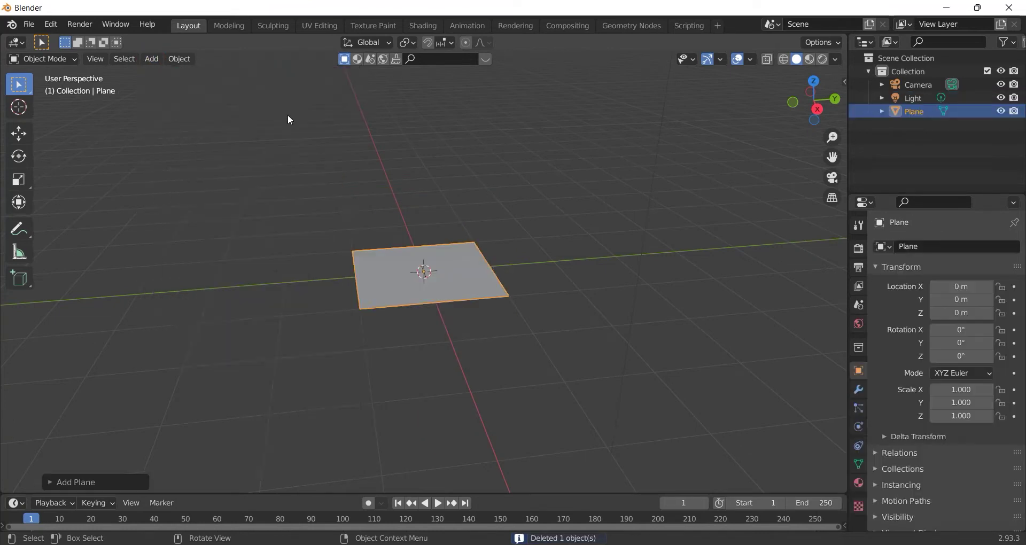
{"action": "scroll", "coordinate": [332, 160], "scroll_direction": "up", "scroll_amount": 2}
{"action": "scroll", "coordinate": [380, 219], "scroll_direction": "up", "scroll_amount": 2}
{"action": "scroll", "coordinate": [392, 230], "scroll_direction": "up", "scroll_amount": 2}
{"action": "left_click", "coordinate": [344, 234]}
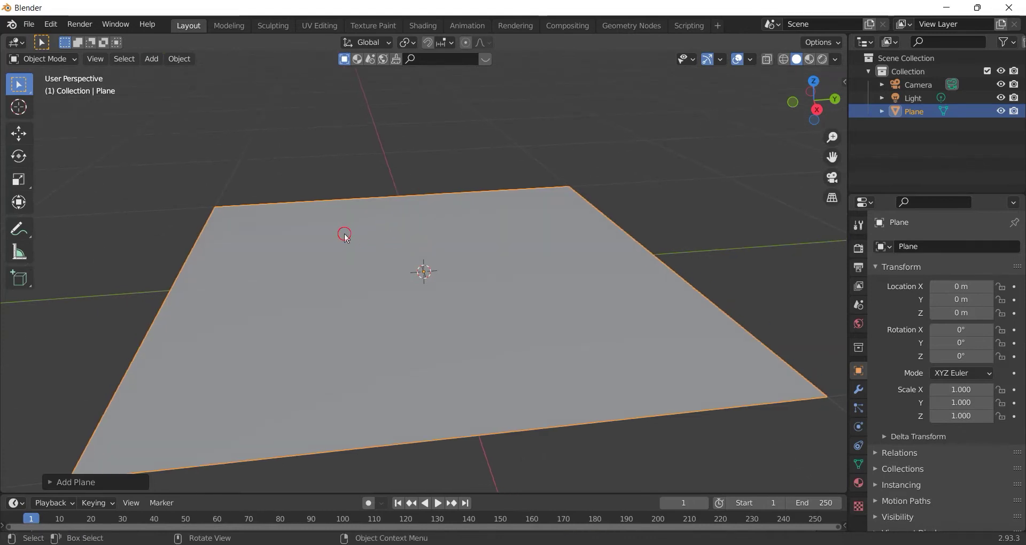
{"action": "left_click", "coordinate": [152, 59]}
{"action": "mouse_move", "coordinate": [170, 74]}
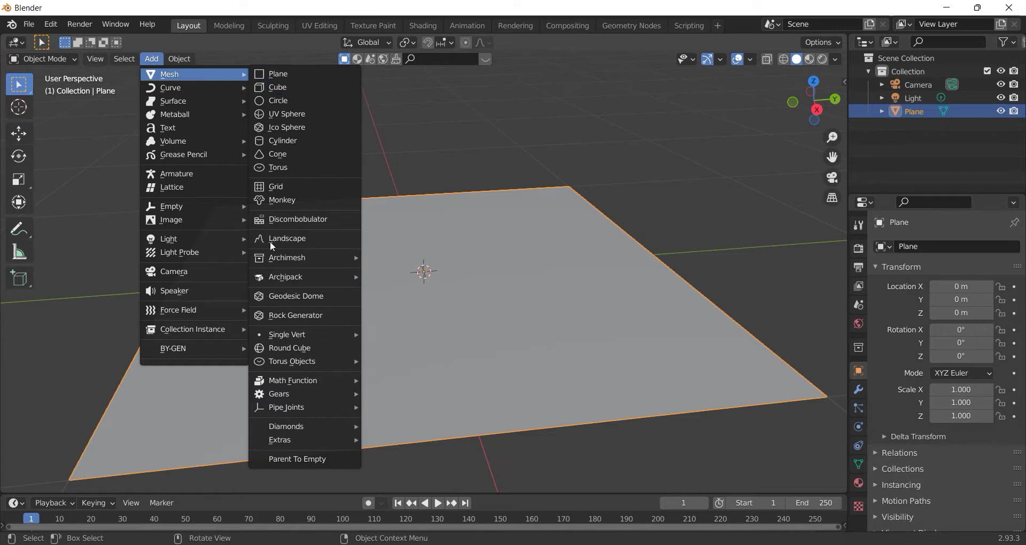
{"action": "mouse_move", "coordinate": [281, 440]}
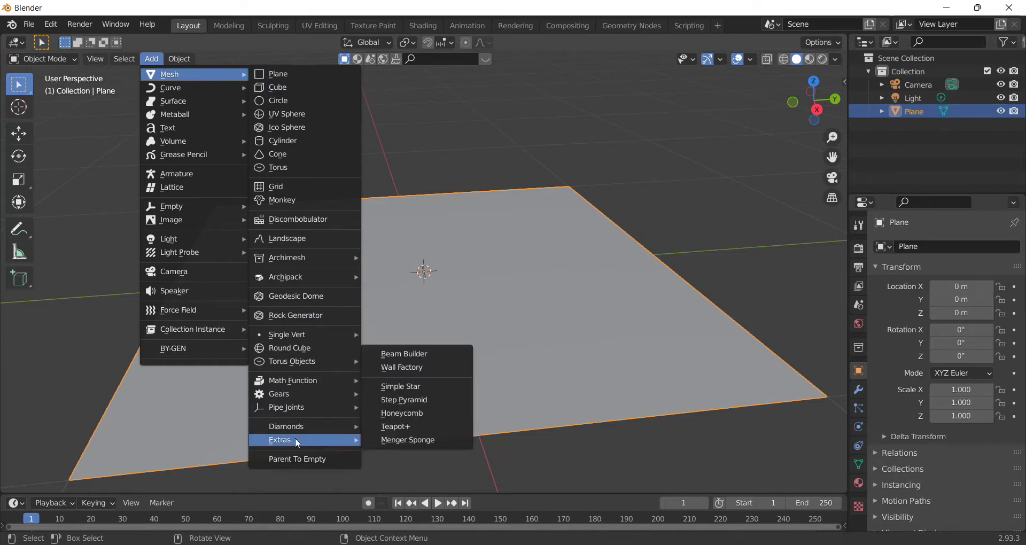
- Add a Step Pyramid, scale it down to about 0.274, then select the plane
{"action": "left_click", "coordinate": [391, 404]}
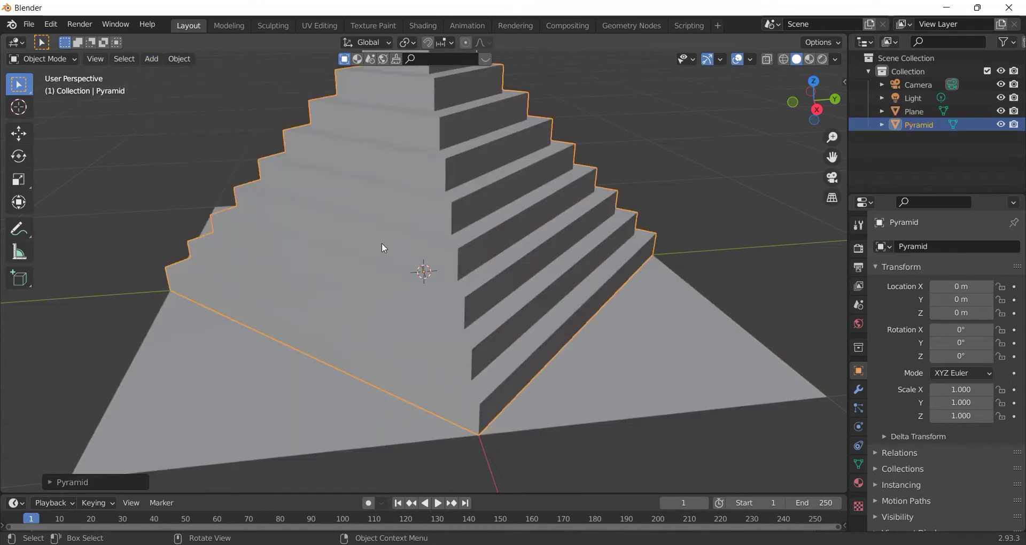
{"action": "key", "text": "s"}
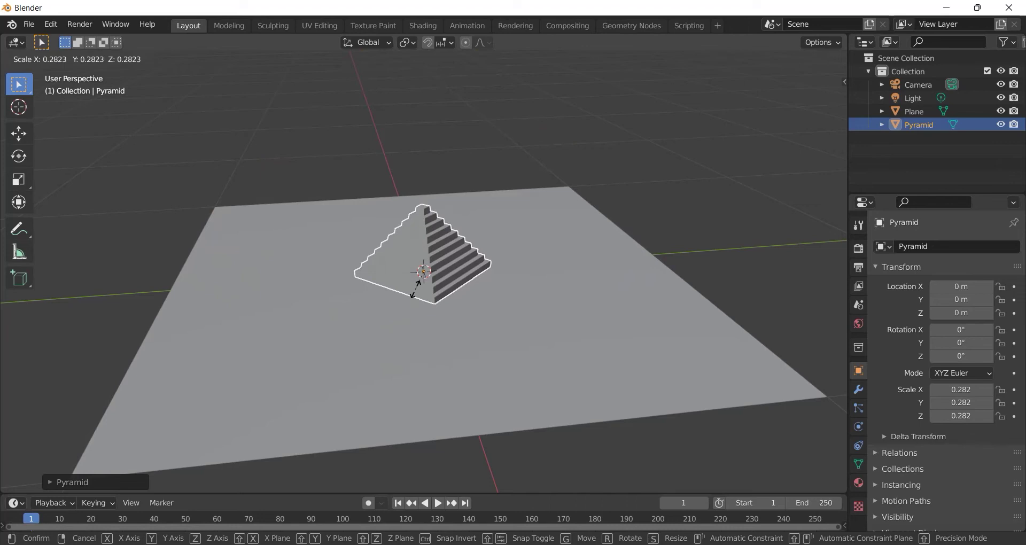
{"action": "left_click", "coordinate": [422, 293]}
{"action": "left_click", "coordinate": [461, 155]}
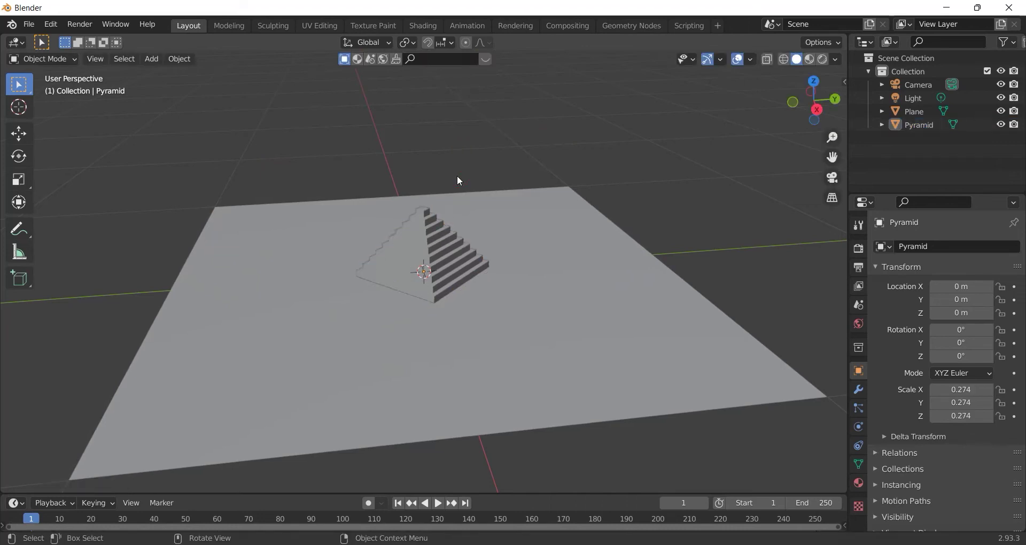
{"action": "scroll", "coordinate": [422, 189], "scroll_direction": "up", "scroll_amount": 2}
{"action": "left_click", "coordinate": [280, 212]}
{"action": "mouse_move", "coordinate": [280, 212]}
{"action": "middle_mouse_down"}
{"action": "mouse_move", "coordinate": [318, 245]}
{"action": "mouse_move", "coordinate": [288, 253]}
{"action": "middle_mouse_up"}
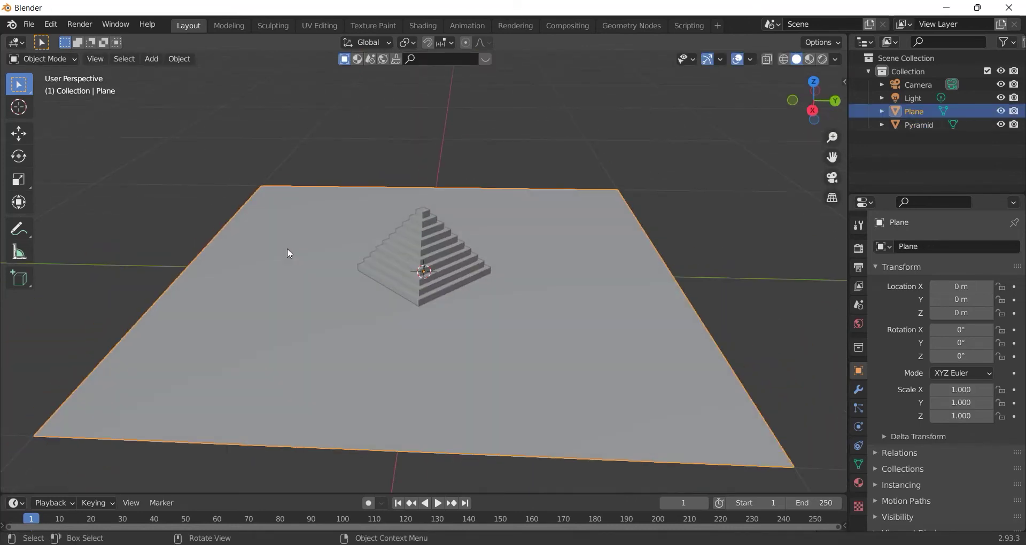
- In Edit Mode, subdivide the plane four times, then return to Object Mode
{"action": "left_click", "coordinate": [35, 61]}
{"action": "left_click", "coordinate": [37, 88]}
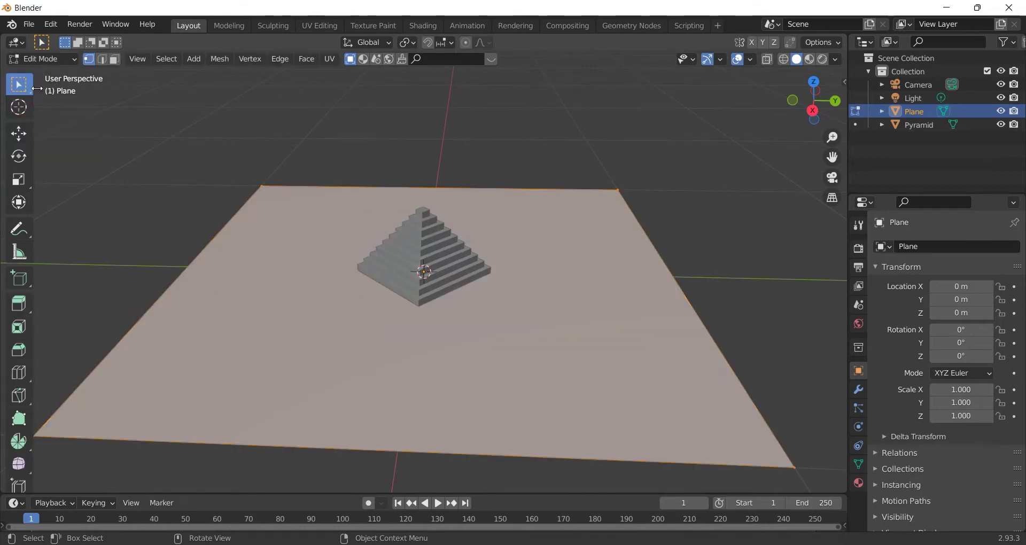
{"action": "right_click", "coordinate": [205, 159]}
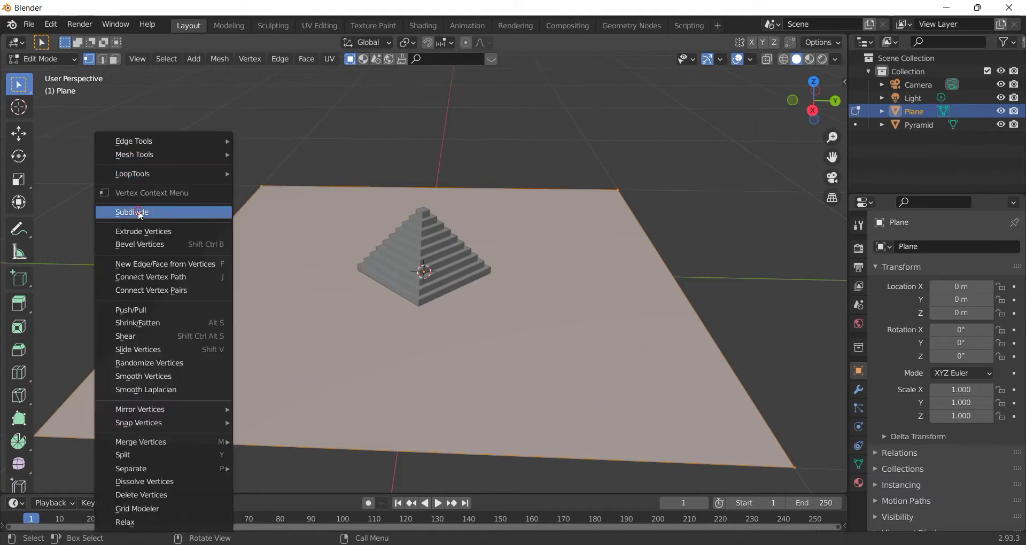
{"action": "left_click", "coordinate": [140, 214]}
{"action": "right_click", "coordinate": [146, 191]}
{"action": "left_click", "coordinate": [137, 196]}
{"action": "right_click", "coordinate": [137, 198]}
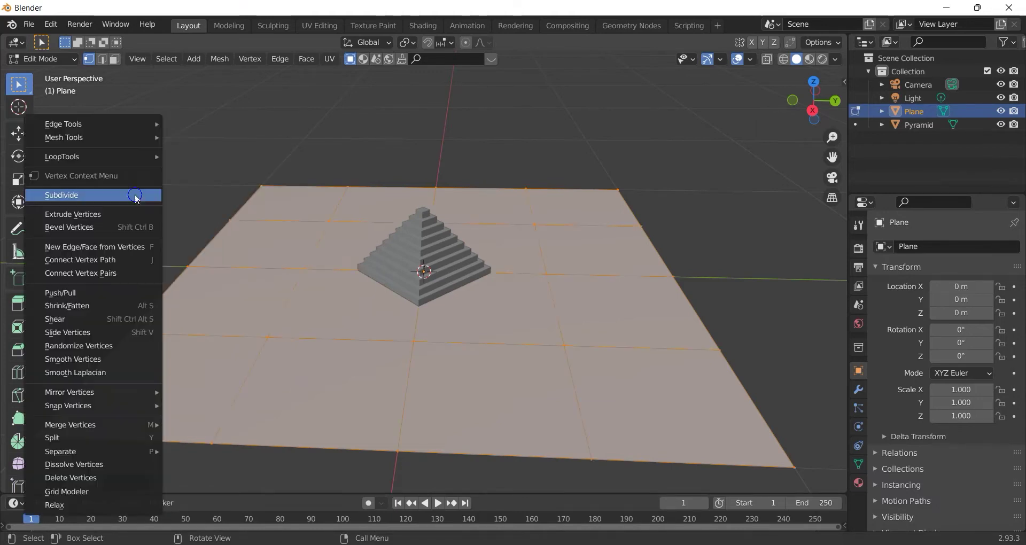
{"action": "left_click", "coordinate": [137, 197]}
{"action": "right_click", "coordinate": [137, 198]}
{"action": "left_click", "coordinate": [136, 197]}
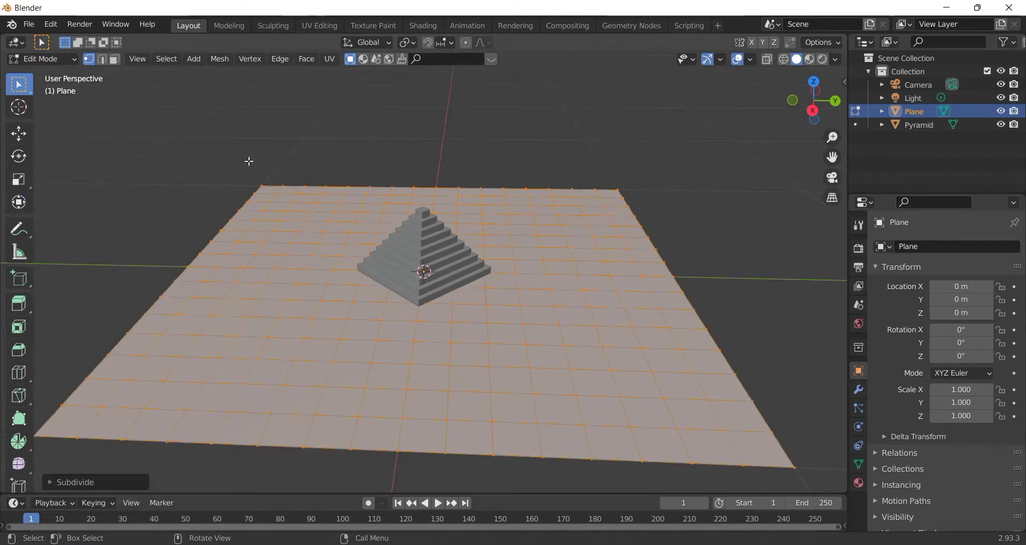
{"action": "left_click", "coordinate": [39, 60]}
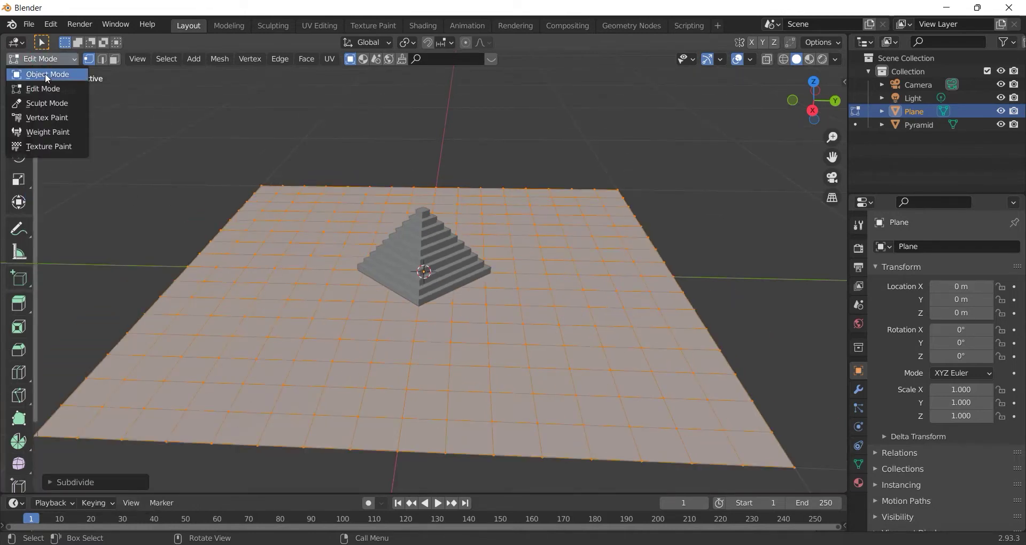
{"action": "left_click", "coordinate": [45, 74]}
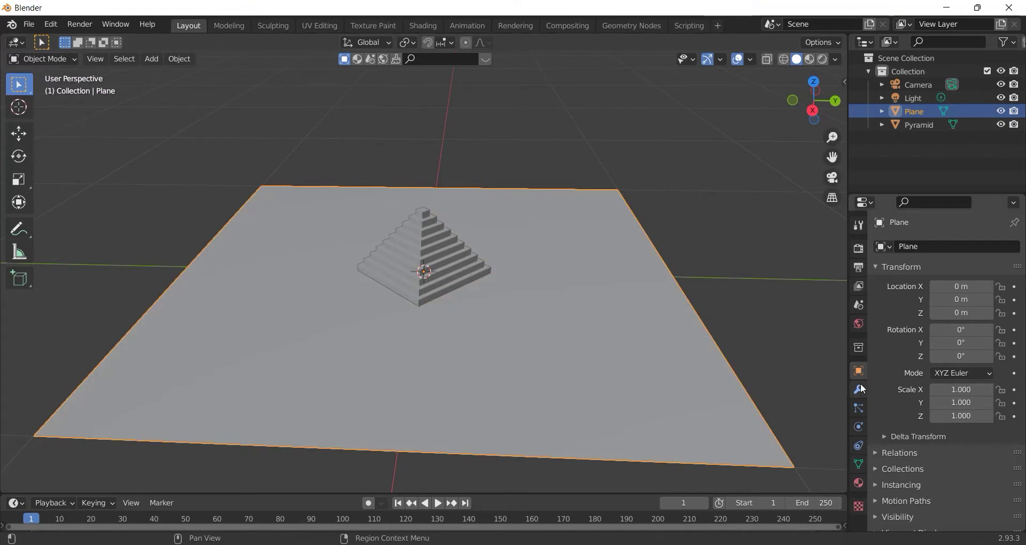
{"action": "left_click", "coordinate": [859, 391]}
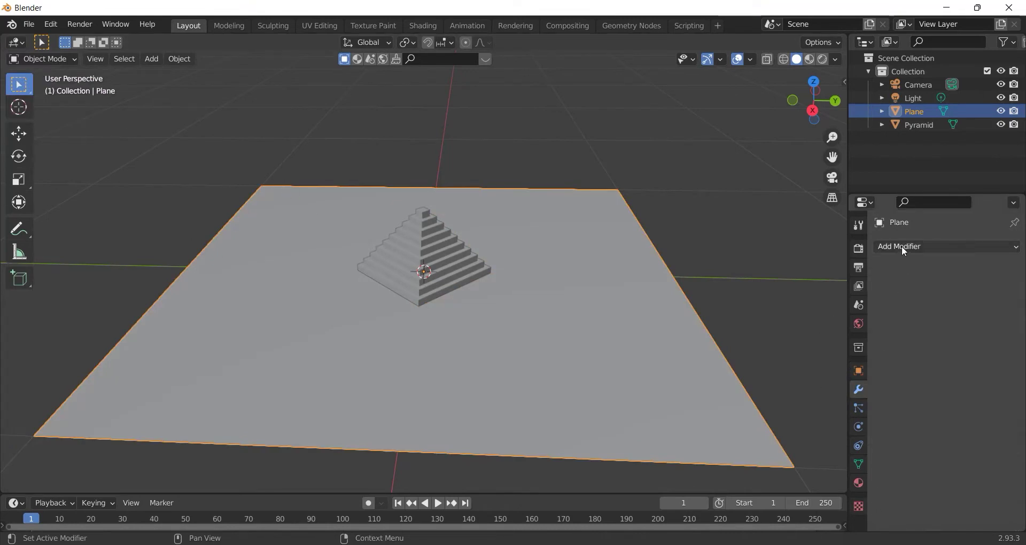
{"action": "left_click", "coordinate": [902, 246]}
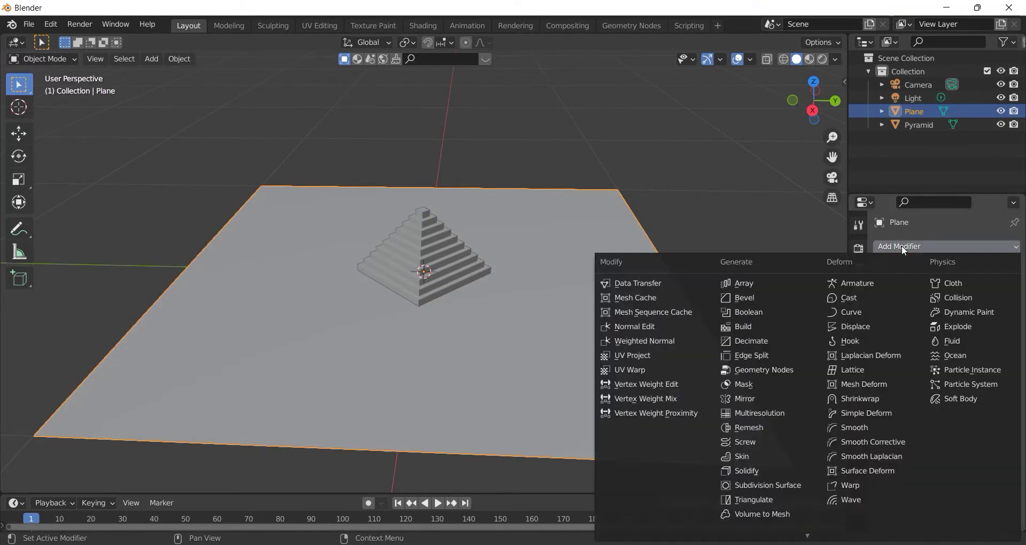
{"action": "left_click", "coordinate": [852, 327]}
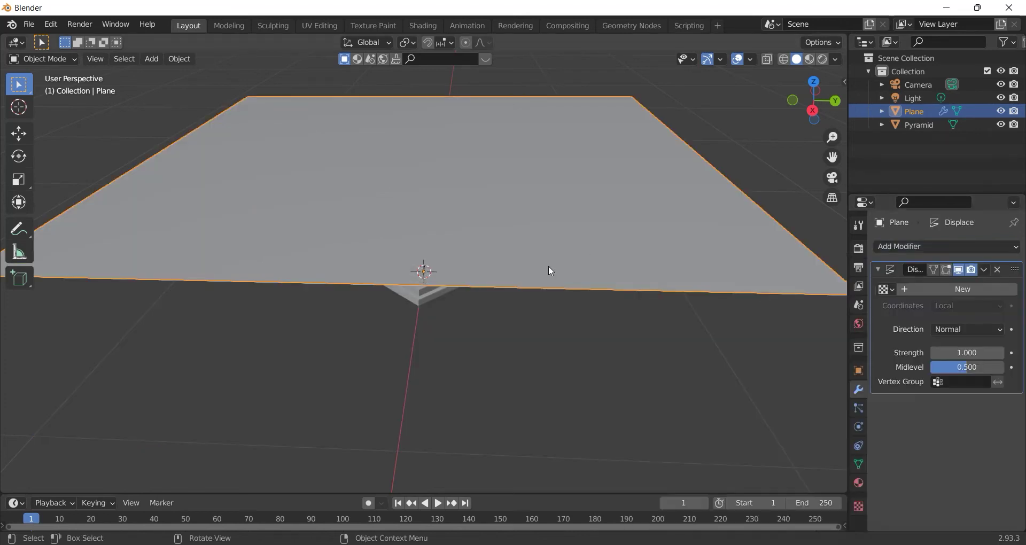
{"action": "left_click", "coordinate": [958, 288]}
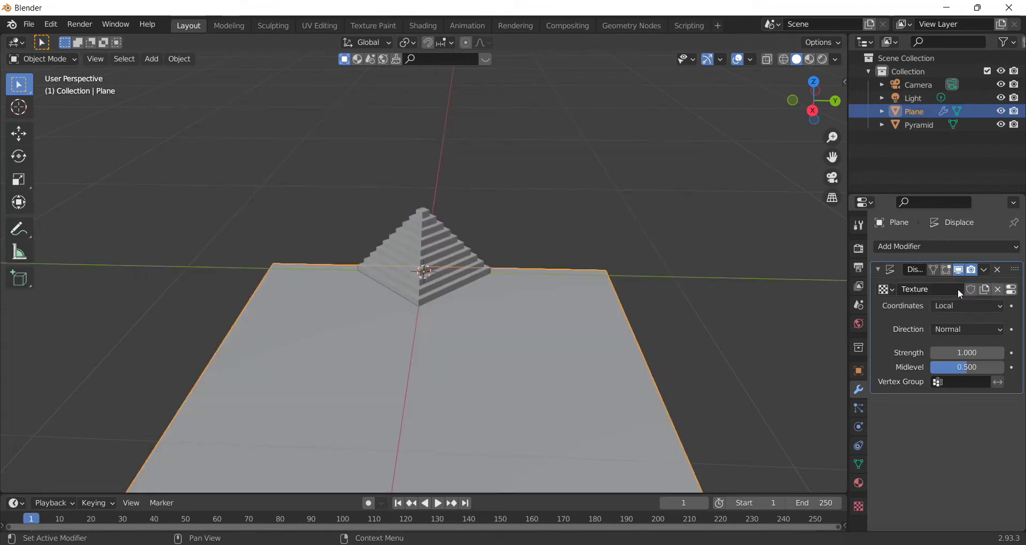
{"action": "left_click", "coordinate": [1012, 291]}
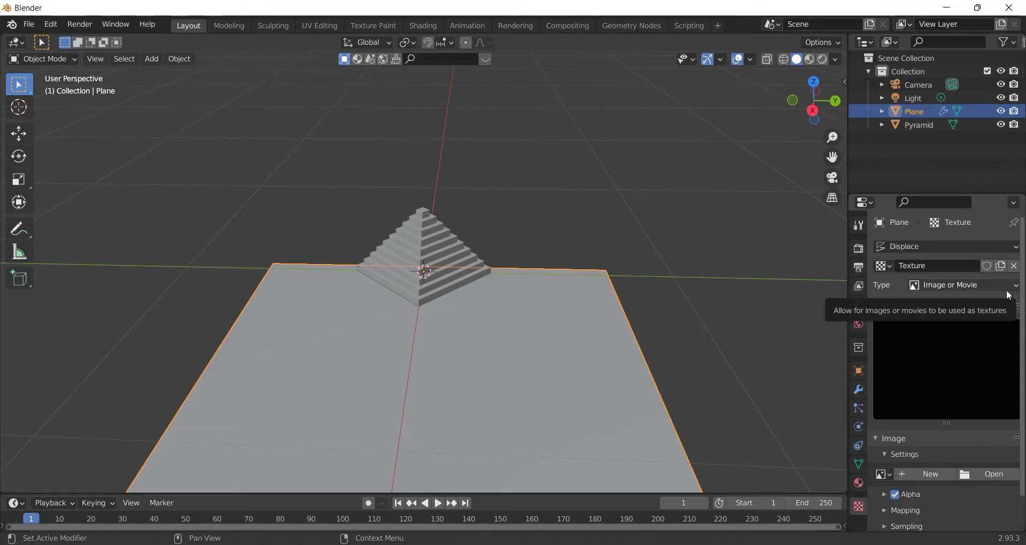
{"action": "left_click", "coordinate": [951, 283]}
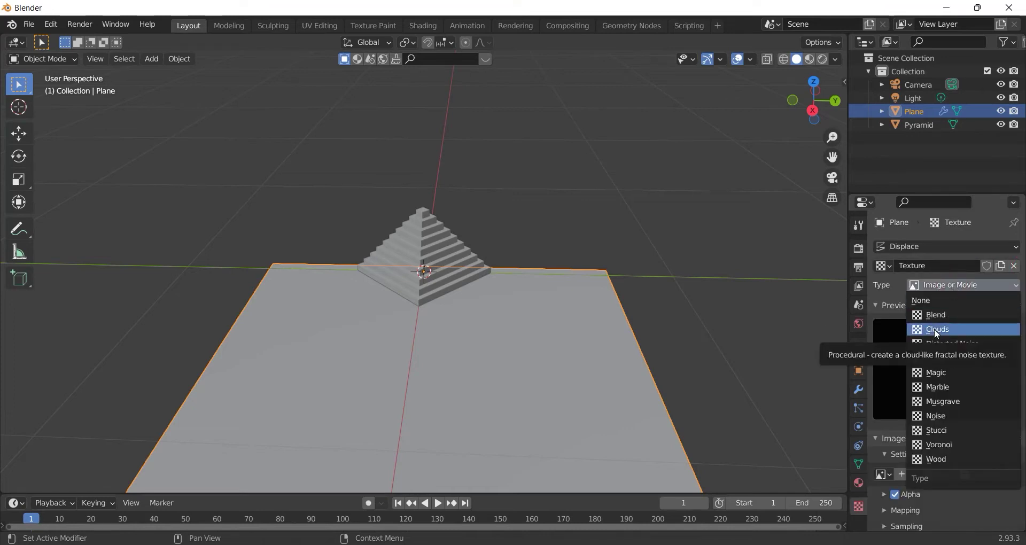
{"action": "left_click", "coordinate": [934, 329]}
{"action": "scroll", "coordinate": [909, 454], "scroll_direction": "down", "scroll_amount": 2}
{"action": "scroll", "coordinate": [890, 479], "scroll_direction": "down", "scroll_amount": 2}
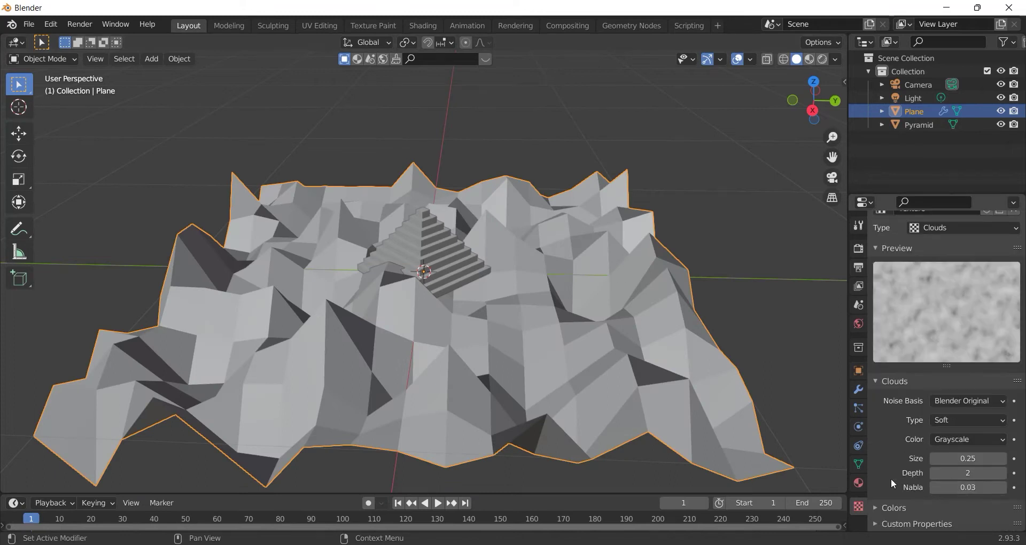
{"action": "left_click_drag", "start_coordinate": [965, 472], "coordinate": [946, 473]}
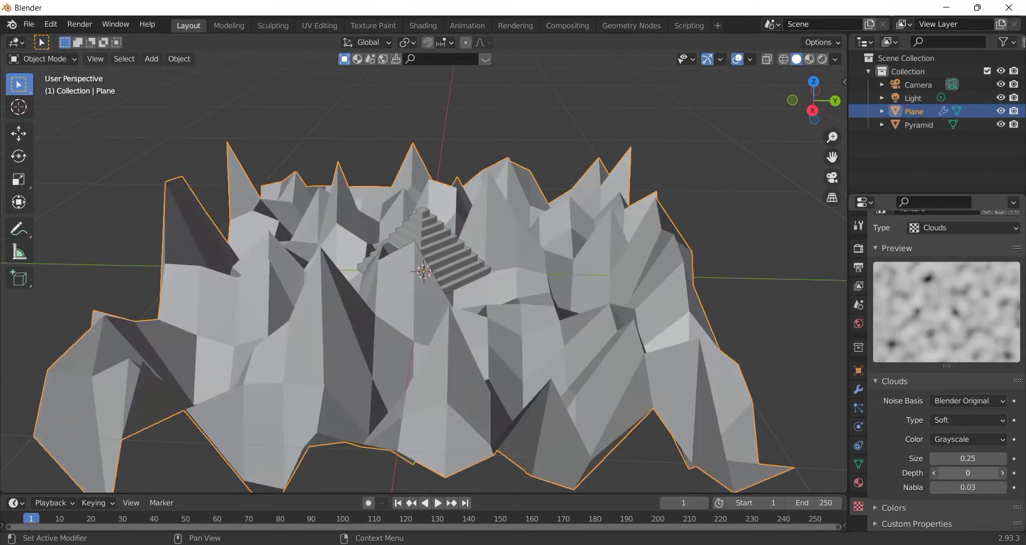
{"action": "mouse_move", "coordinate": [961, 458]}
{"action": "left_mouse_down"}
{"action": "mouse_move", "coordinate": [1005, 458]}
{"action": "mouse_move", "coordinate": [994, 459]}
{"action": "left_mouse_up"}
{"action": "scroll", "coordinate": [616, 235], "scroll_direction": "up", "scroll_amount": 5}
{"action": "mouse_move", "coordinate": [615, 235]}
{"action": "middle_mouse_down"}
{"action": "mouse_move", "coordinate": [665, 278]}
{"action": "mouse_move", "coordinate": [681, 257]}
{"action": "mouse_move", "coordinate": [661, 256]}
{"action": "middle_mouse_up"}
{"action": "scroll", "coordinate": [661, 261], "scroll_direction": "down", "scroll_amount": 2}
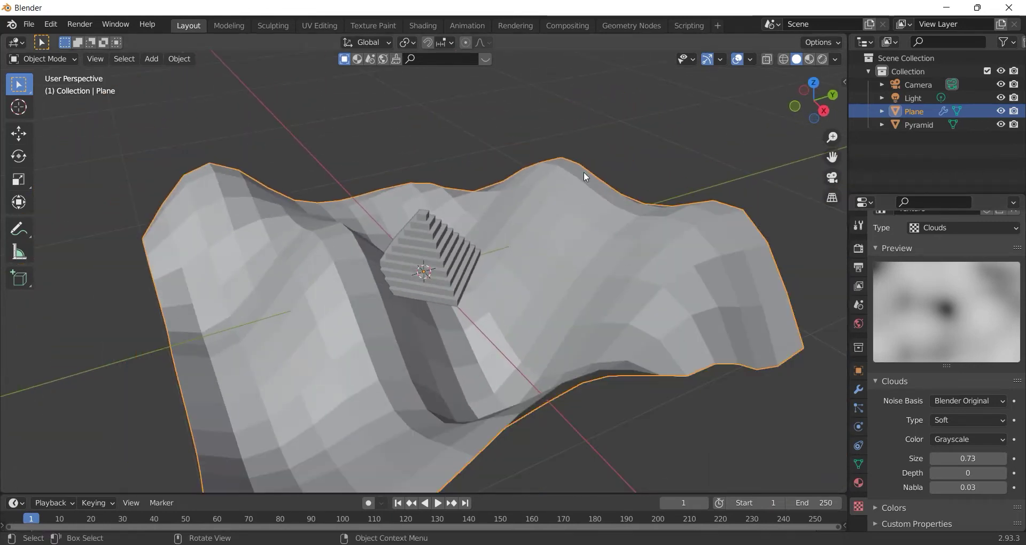
{"action": "middle_click_drag", "start_coordinate": [588, 211], "coordinate": [548, 218]}
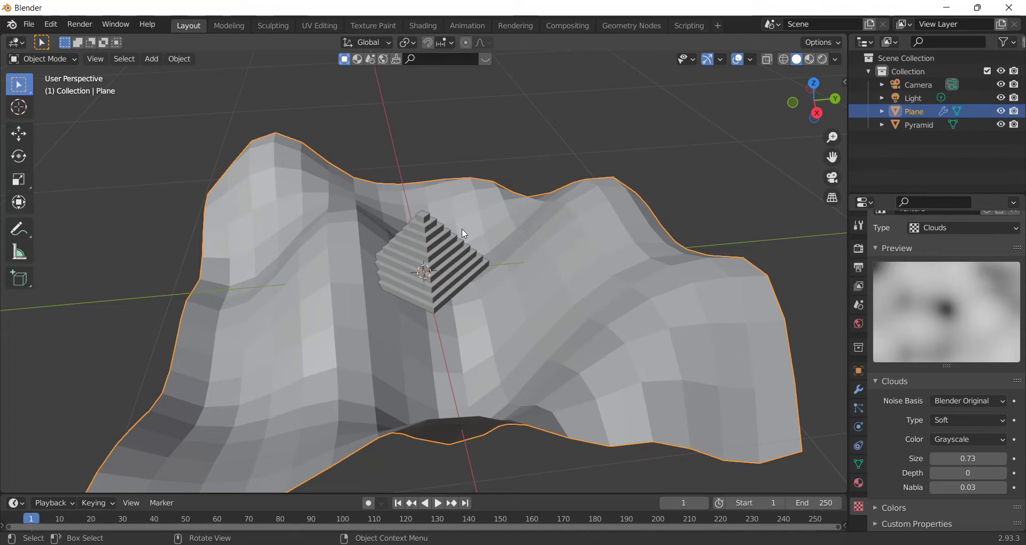
{"action": "scroll", "coordinate": [405, 240], "scroll_direction": "up", "scroll_amount": 2}
{"action": "middle_click_drag", "start_coordinate": [488, 241], "coordinate": [466, 239]}
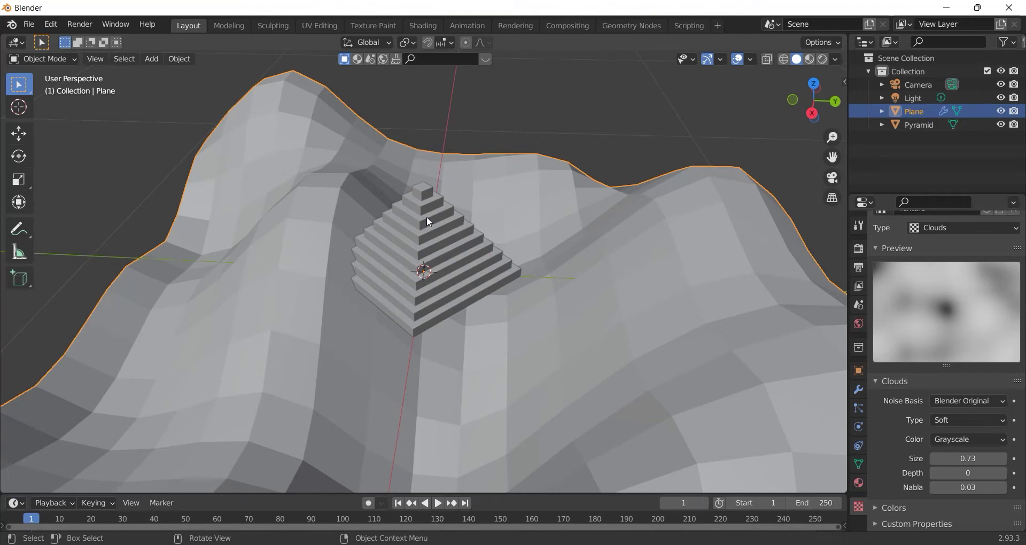
{"action": "scroll", "coordinate": [453, 244], "scroll_direction": "down", "scroll_amount": 2}
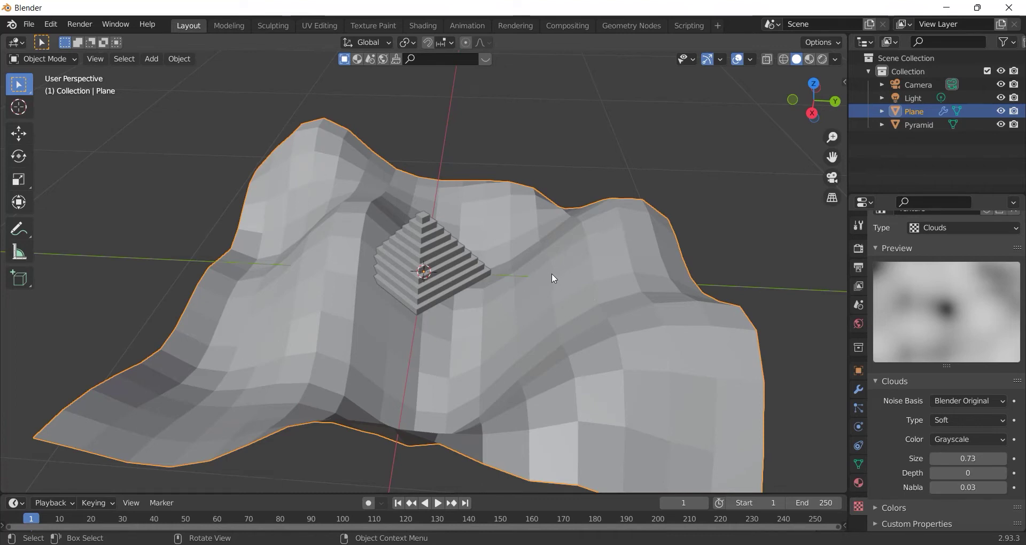
- In the Geometry Nodes workspace, create a new node tree on the plane linking Group Input to Group Output
{"action": "left_click", "coordinate": [629, 27]}
{"action": "scroll", "coordinate": [596, 152], "scroll_direction": "up", "scroll_amount": 1}
{"action": "scroll", "coordinate": [604, 165], "scroll_direction": "up", "scroll_amount": 2}
{"action": "scroll", "coordinate": [615, 193], "scroll_direction": "up", "scroll_amount": 3}
{"action": "middle_click_drag", "start_coordinate": [624, 208], "coordinate": [576, 202]}
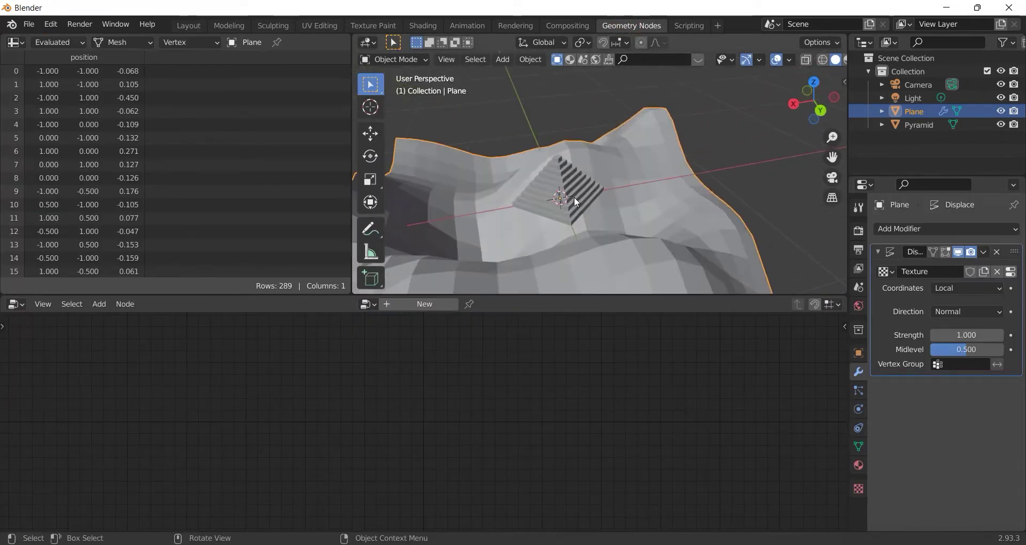
{"action": "left_click", "coordinate": [433, 311]}
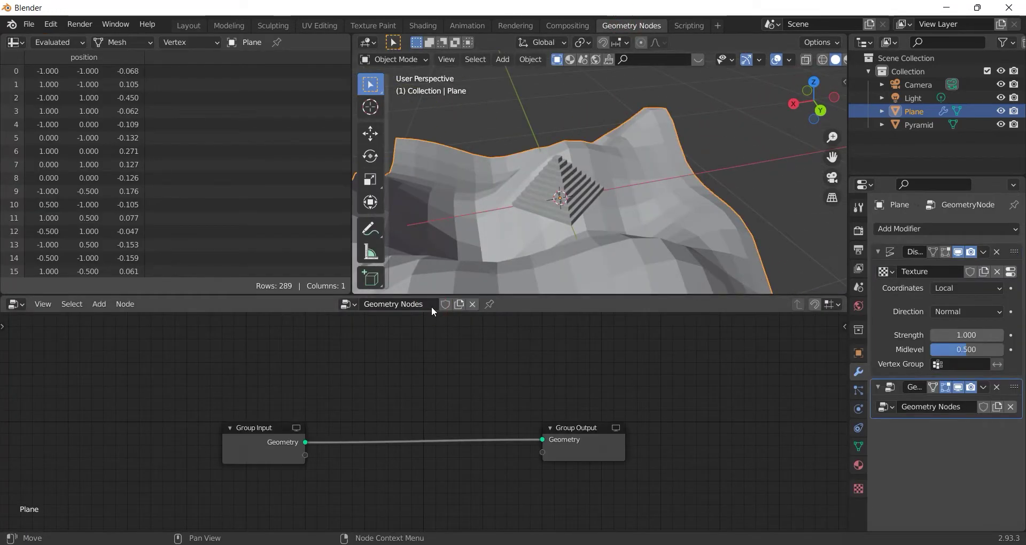
{"action": "scroll", "coordinate": [476, 360], "scroll_direction": "up", "scroll_amount": 2}
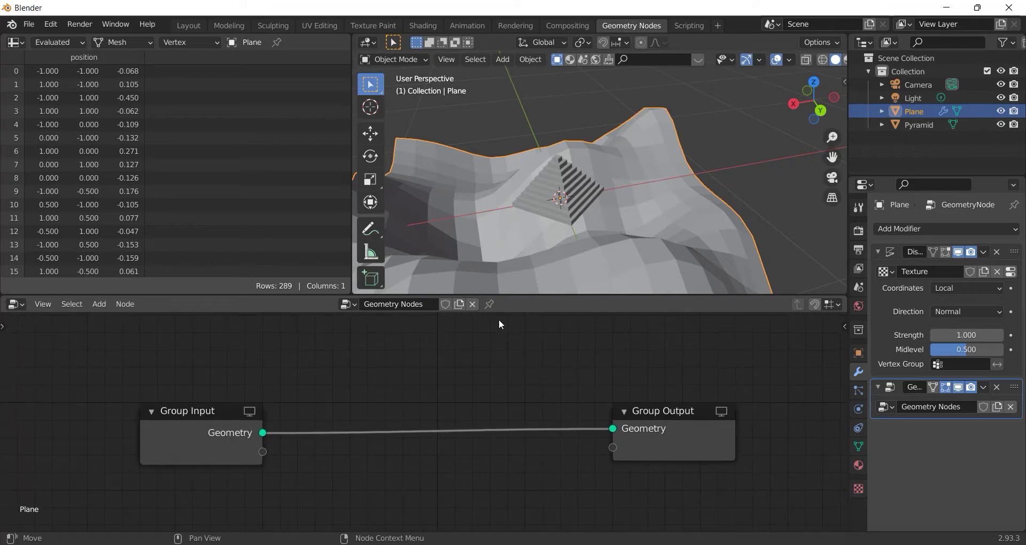
{"action": "scroll", "coordinate": [620, 374], "scroll_direction": "up", "scroll_amount": 1}
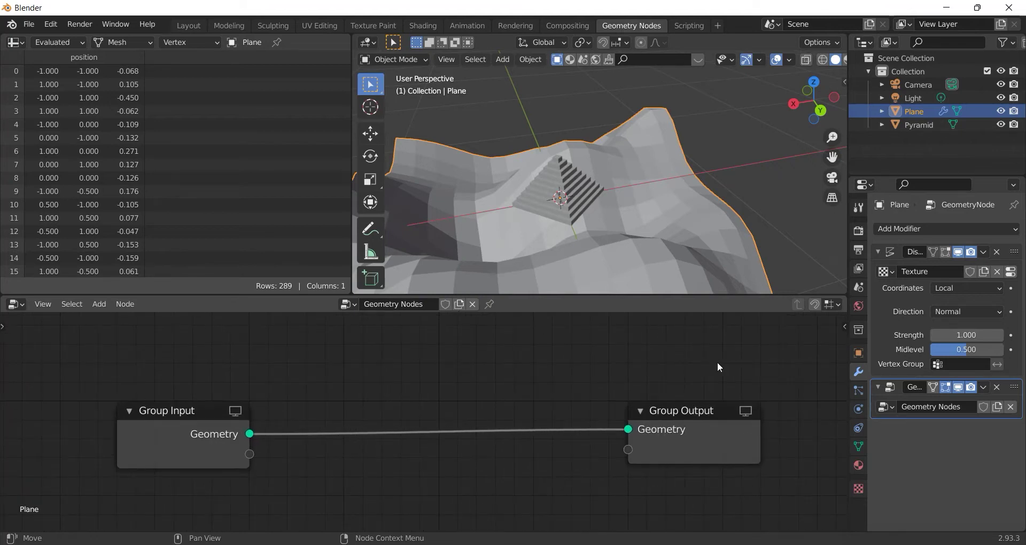
{"action": "scroll", "coordinate": [718, 363], "scroll_direction": "up", "scroll_amount": 1}
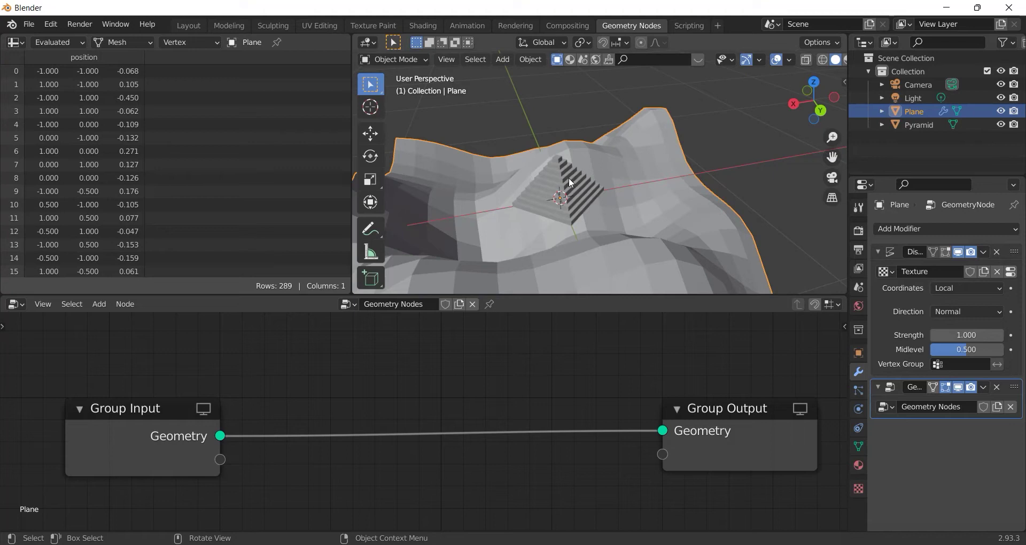
{"action": "mouse_move", "coordinate": [552, 187]}
{"action": "middle_mouse_down"}
{"action": "mouse_move", "coordinate": [627, 223]}
{"action": "mouse_move", "coordinate": [420, 143]}
{"action": "mouse_move", "coordinate": [606, 175]}
{"action": "middle_mouse_up"}
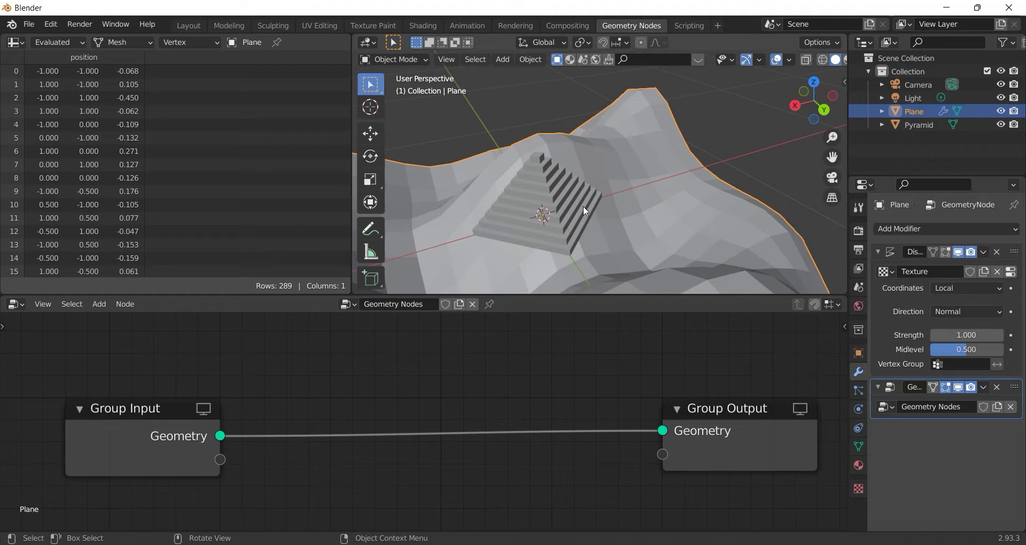
{"action": "middle_click_drag", "start_coordinate": [592, 204], "coordinate": [499, 188]}
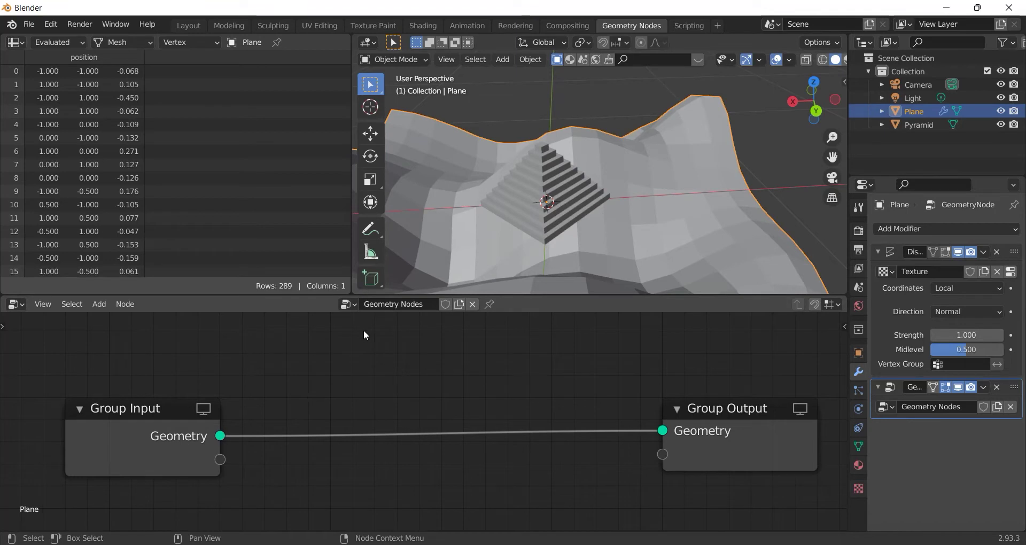
- Search 'po' and insert a Point Instance node between Group Input and Group Output
{"action": "left_click", "coordinate": [101, 310]}
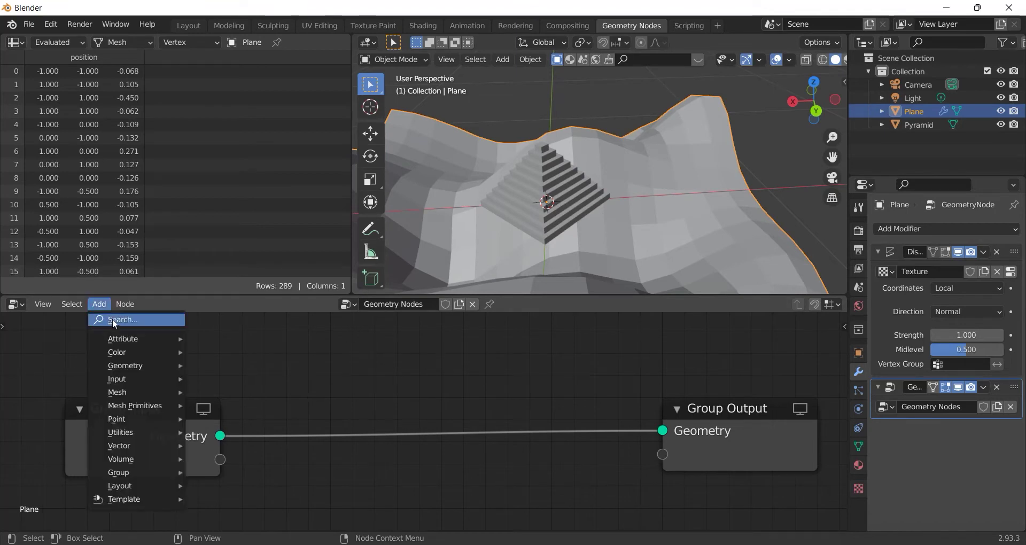
{"action": "left_click", "coordinate": [113, 320]}
{"action": "type", "text": "po"}
{"action": "key", "text": "Down"}
{"action": "key", "text": "Down"}
{"action": "key", "text": "Down"}
{"action": "key", "text": "Down"}
{"action": "key", "text": "Up"}
{"action": "key", "text": "Up"}
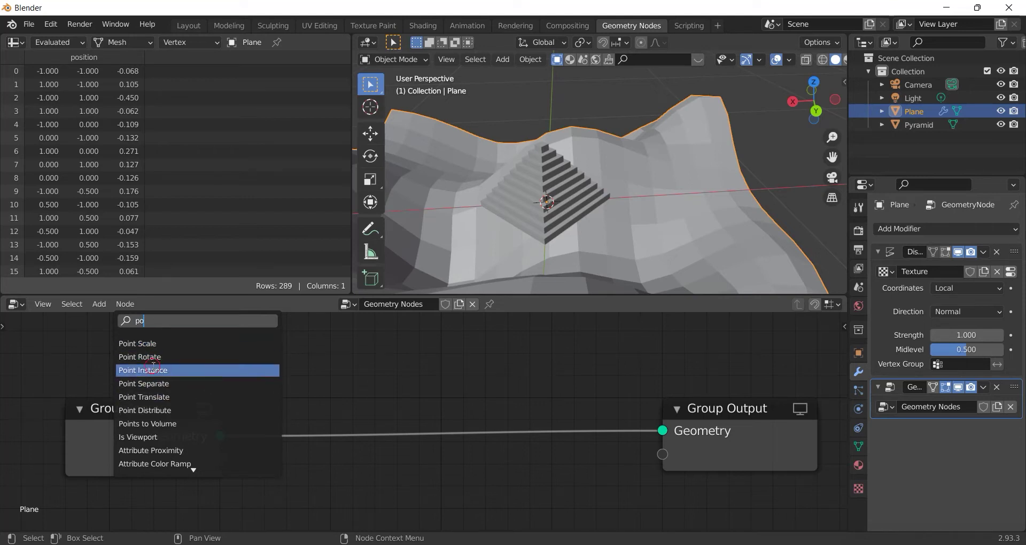
{"action": "left_click", "coordinate": [154, 369]}
{"action": "left_click", "coordinate": [337, 380]}
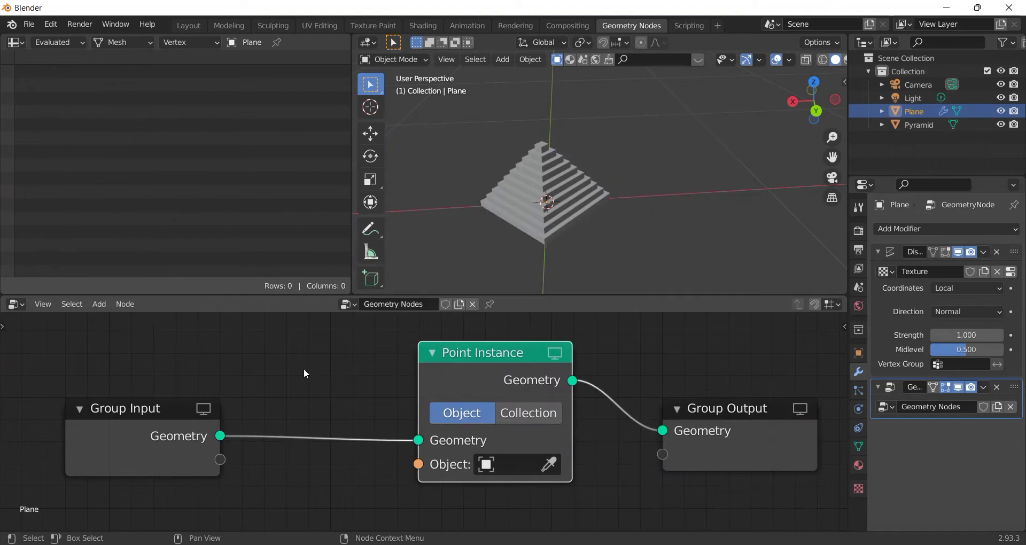
- Set the Point Instance object to the Pyramid and view the instanced copies
{"action": "scroll", "coordinate": [508, 376], "scroll_direction": "up", "scroll_amount": 2}
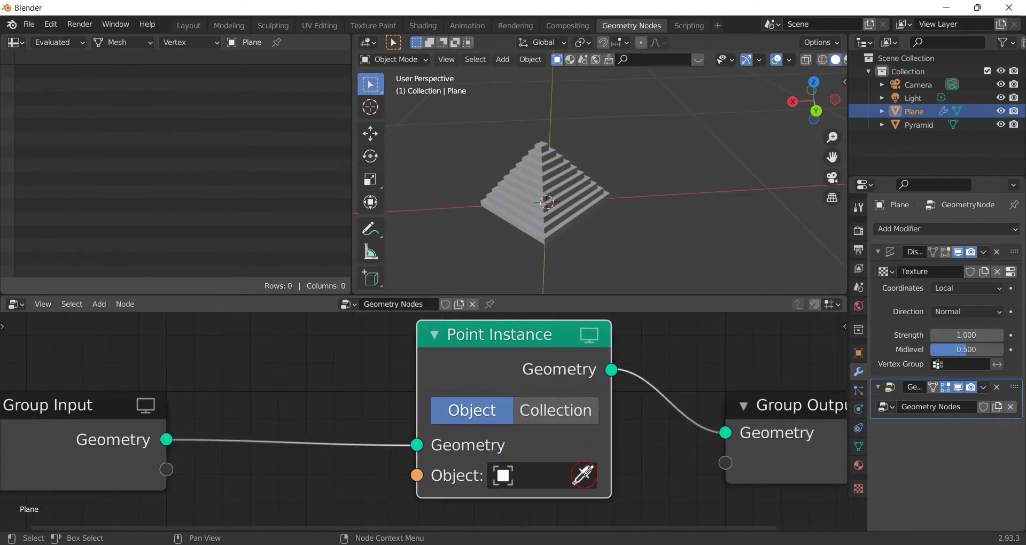
{"action": "left_click", "coordinate": [522, 184]}
{"action": "scroll", "coordinate": [521, 183], "scroll_direction": "down", "scroll_amount": 3}
{"action": "mouse_move", "coordinate": [532, 205]}
{"action": "middle_mouse_down"}
{"action": "mouse_move", "coordinate": [597, 216]}
{"action": "mouse_move", "coordinate": [528, 225]}
{"action": "middle_mouse_up"}
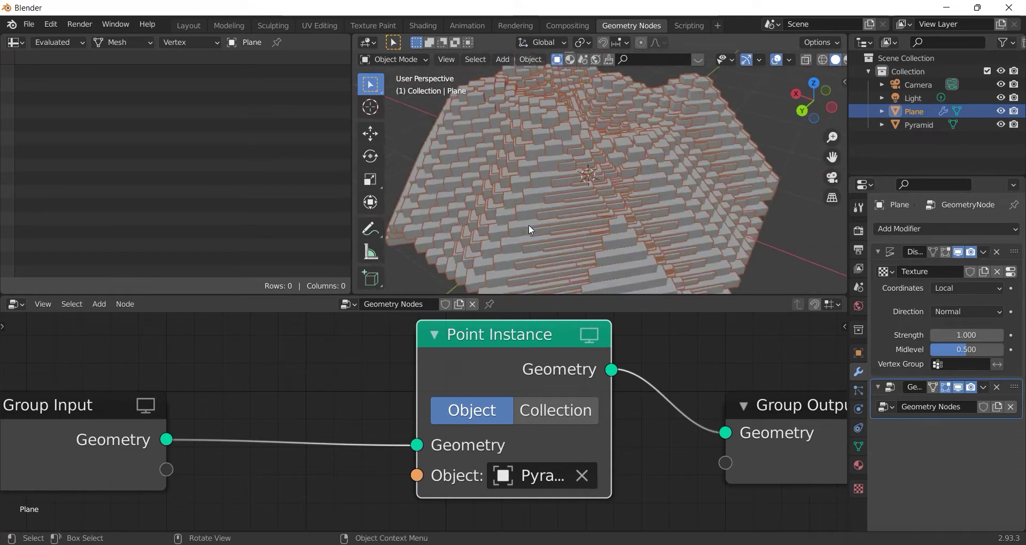
{"action": "scroll", "coordinate": [528, 224], "scroll_direction": "up", "scroll_amount": 2}
{"action": "scroll", "coordinate": [345, 399], "scroll_direction": "down", "scroll_amount": 2}
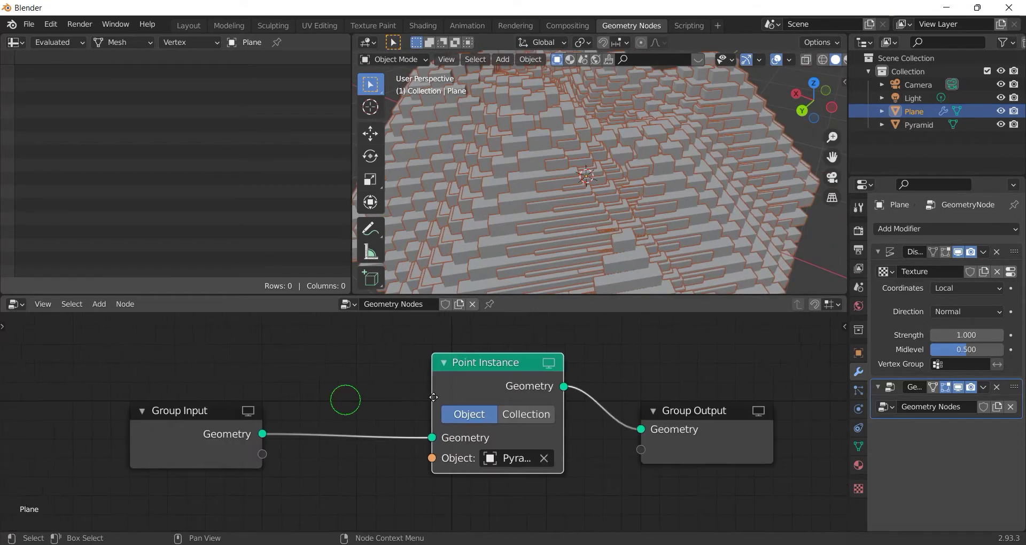
{"action": "middle_click_drag", "start_coordinate": [433, 397], "coordinate": [469, 381]}
{"action": "left_click", "coordinate": [106, 308]}
- Insert an Attribute Randomize node before Point Instance, targeting a new 'scale' attribute
{"action": "left_click", "coordinate": [125, 319]}
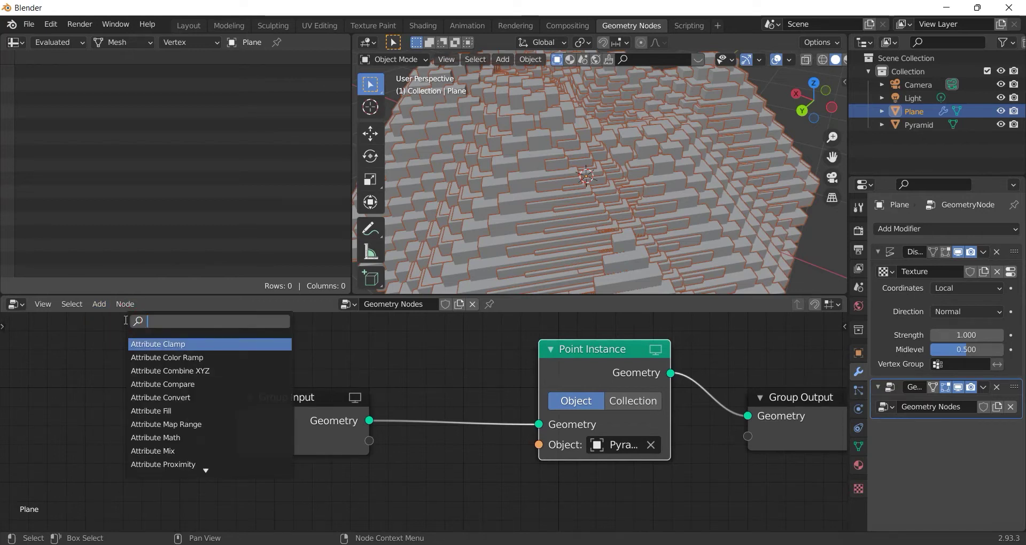
{"action": "type", "text": "at"}
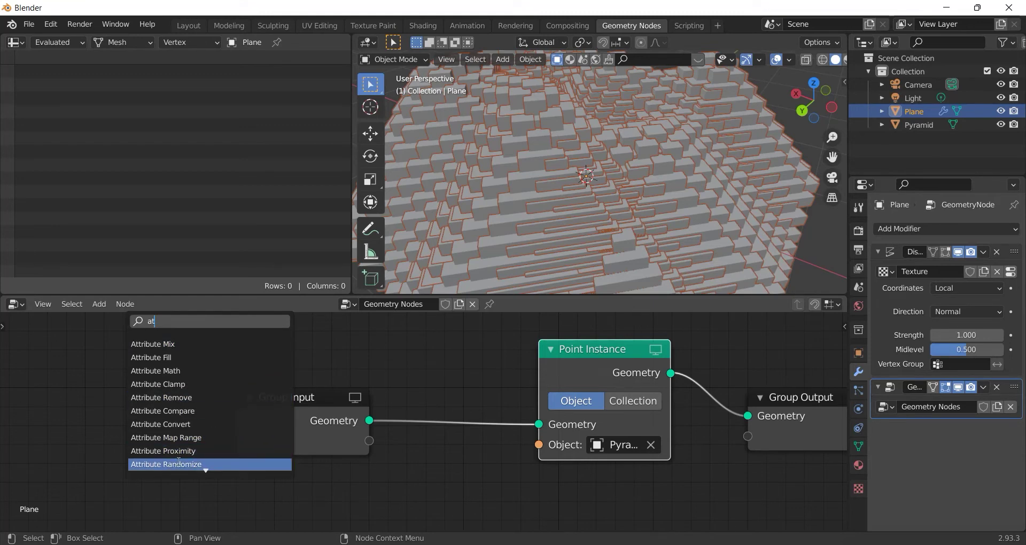
{"action": "left_click", "coordinate": [179, 463]}
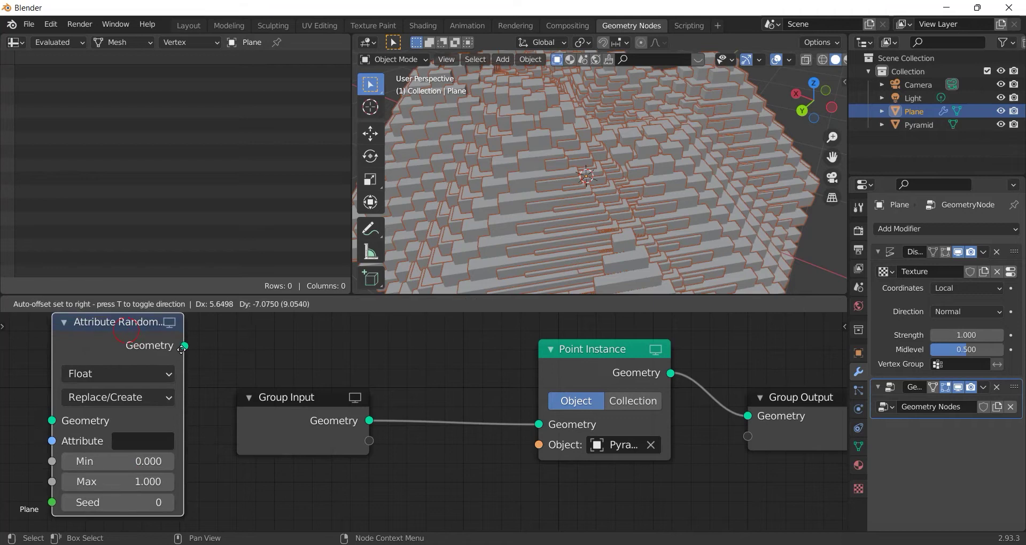
{"action": "left_click", "coordinate": [487, 342]}
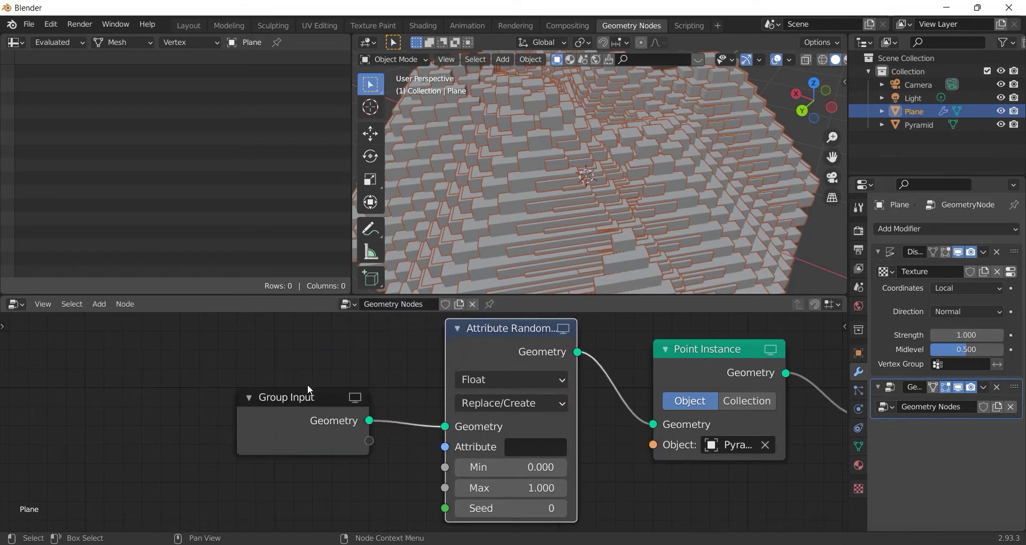
{"action": "scroll", "coordinate": [570, 169], "scroll_direction": "down", "scroll_amount": 1}
{"action": "scroll", "coordinate": [478, 451], "scroll_direction": "up", "scroll_amount": 1}
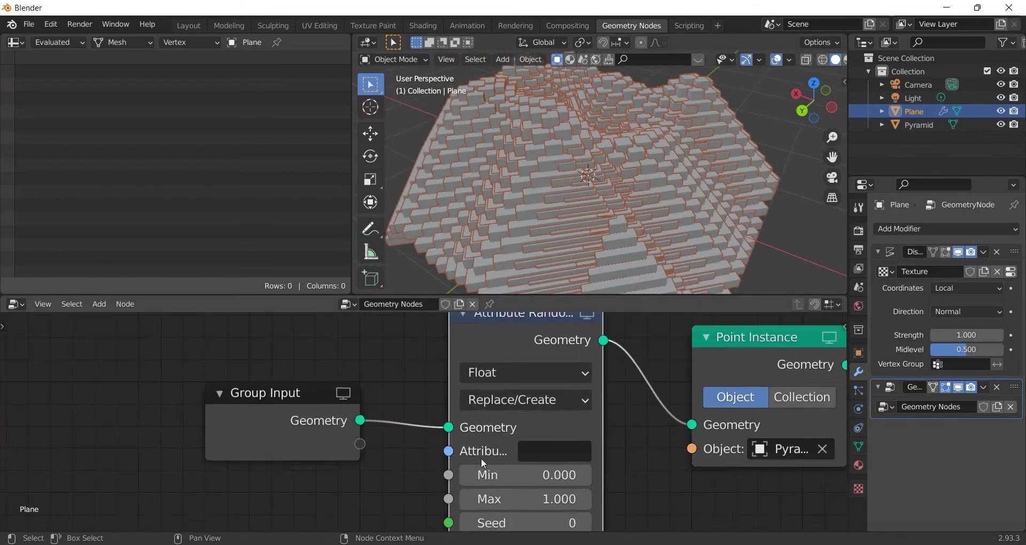
{"action": "left_click", "coordinate": [530, 451]}
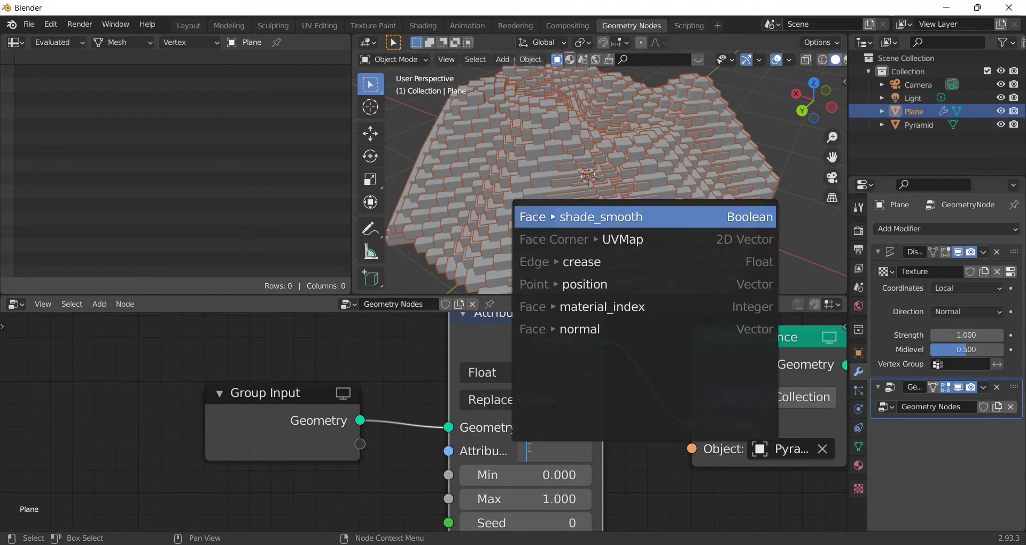
{"action": "type", "text": "scale"}
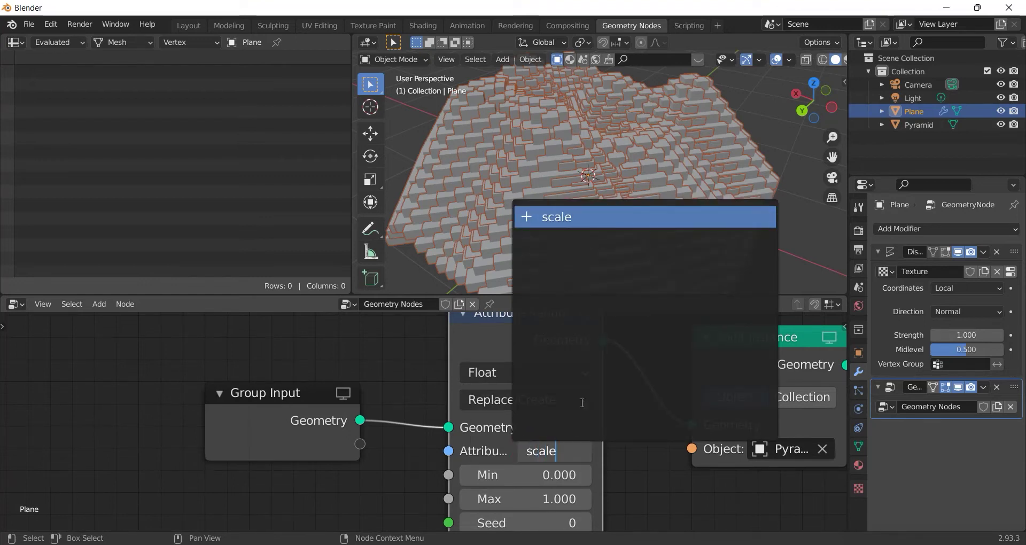
{"action": "left_click", "coordinate": [551, 217]}
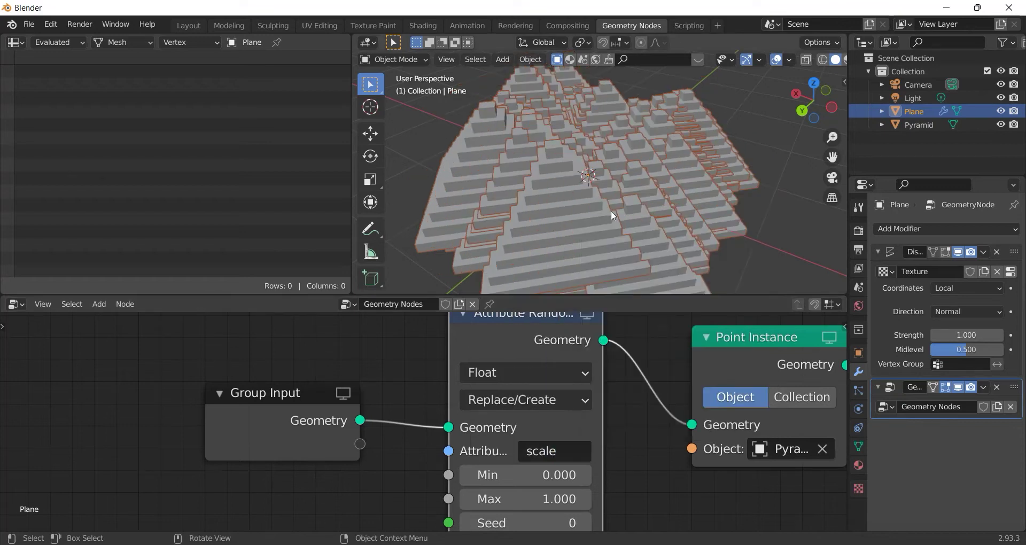
{"action": "middle_click_drag", "start_coordinate": [610, 211], "coordinate": [513, 215]}
{"action": "scroll", "coordinate": [529, 202], "scroll_direction": "up", "scroll_amount": 3}
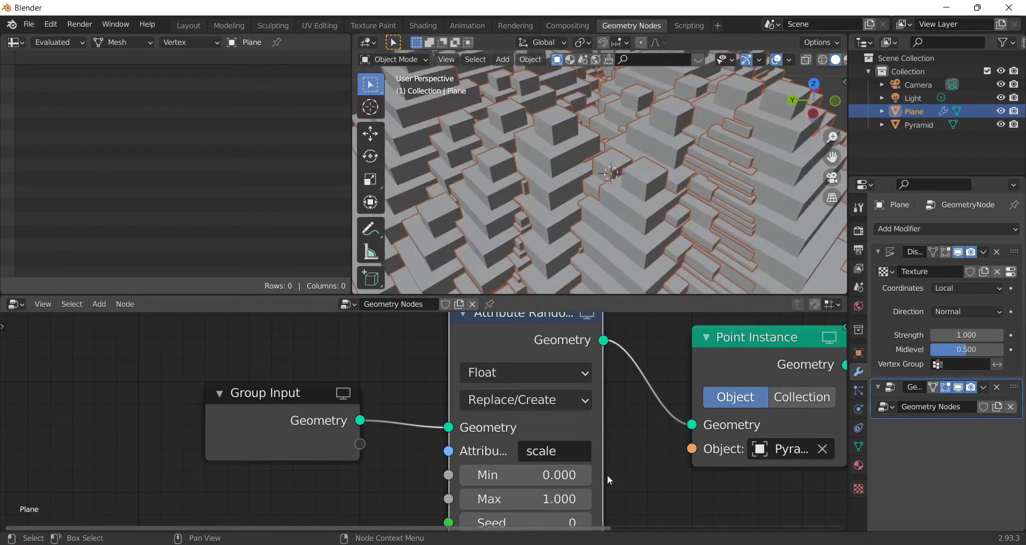
{"action": "scroll", "coordinate": [606, 476], "scroll_direction": "up", "scroll_amount": 1}
- Set the randomizer's Min to -0.200 and Max to 0.500
{"action": "middle_click_drag", "start_coordinate": [556, 487], "coordinate": [527, 438]}
{"action": "left_click", "coordinate": [506, 425]}
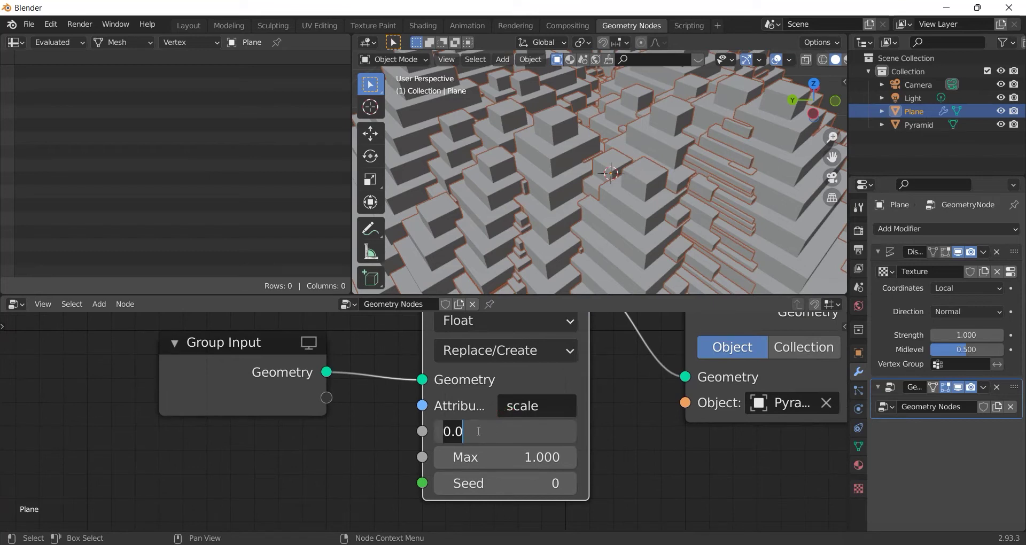
{"action": "left_click", "coordinate": [444, 430]}
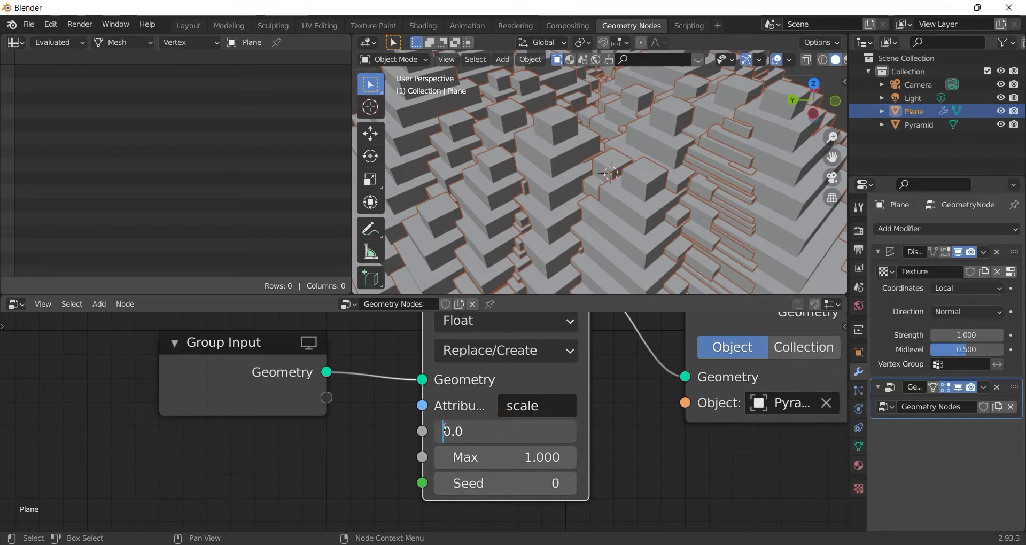
{"action": "type", "text": "-"}
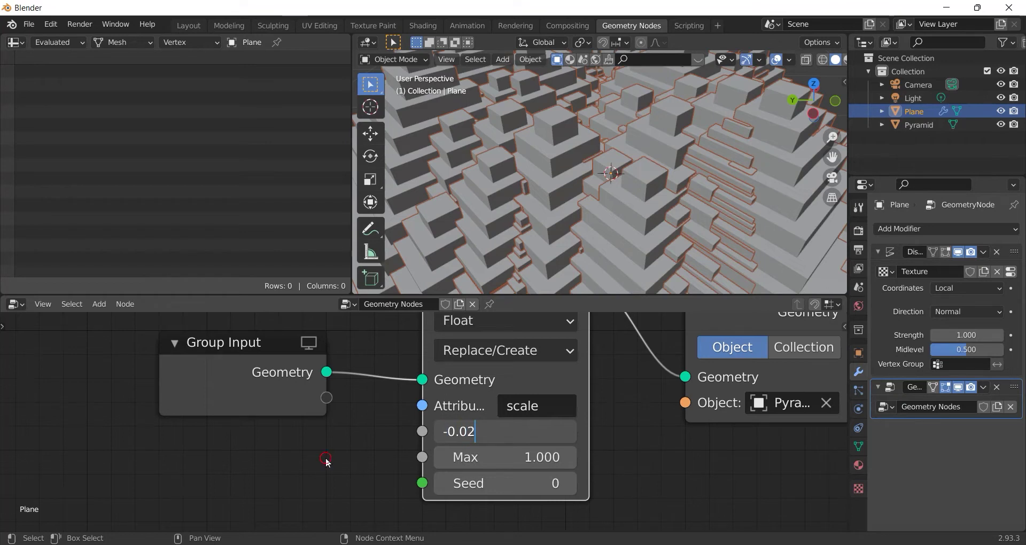
{"action": "left_click", "coordinate": [551, 430]}
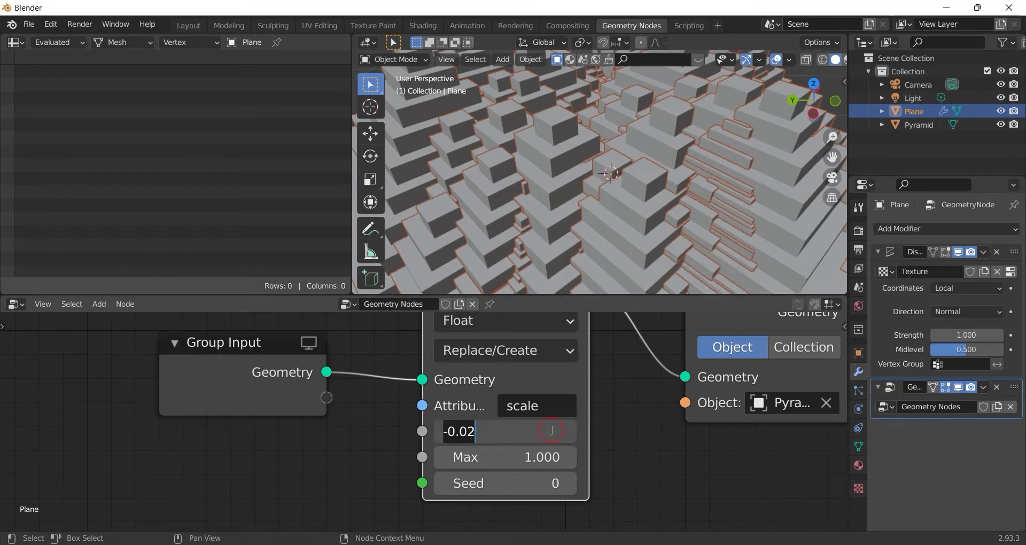
{"action": "left_click", "coordinate": [500, 430]}
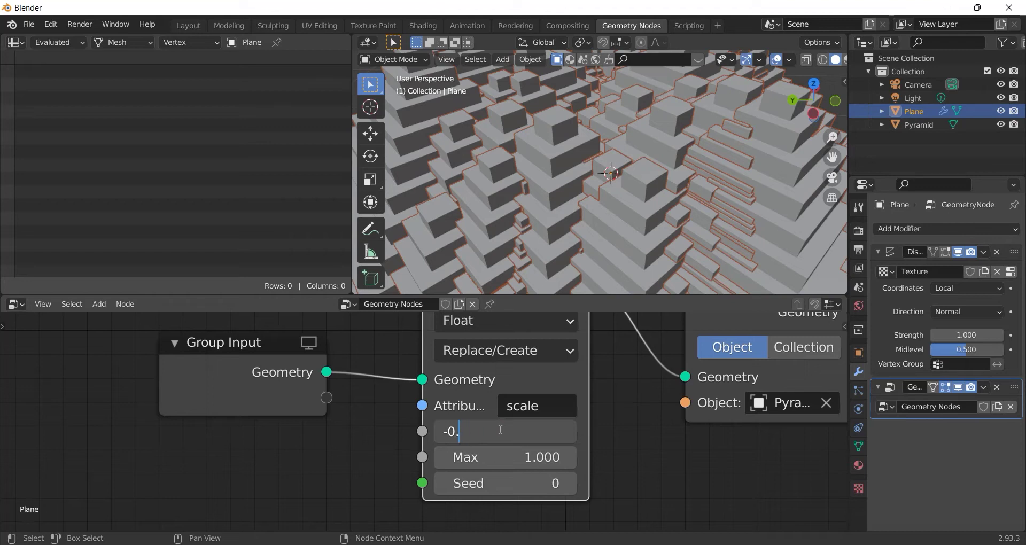
{"action": "type", "text": "2"}
{"action": "key", "text": "Return"}
{"action": "scroll", "coordinate": [527, 262], "scroll_direction": "down", "scroll_amount": 2}
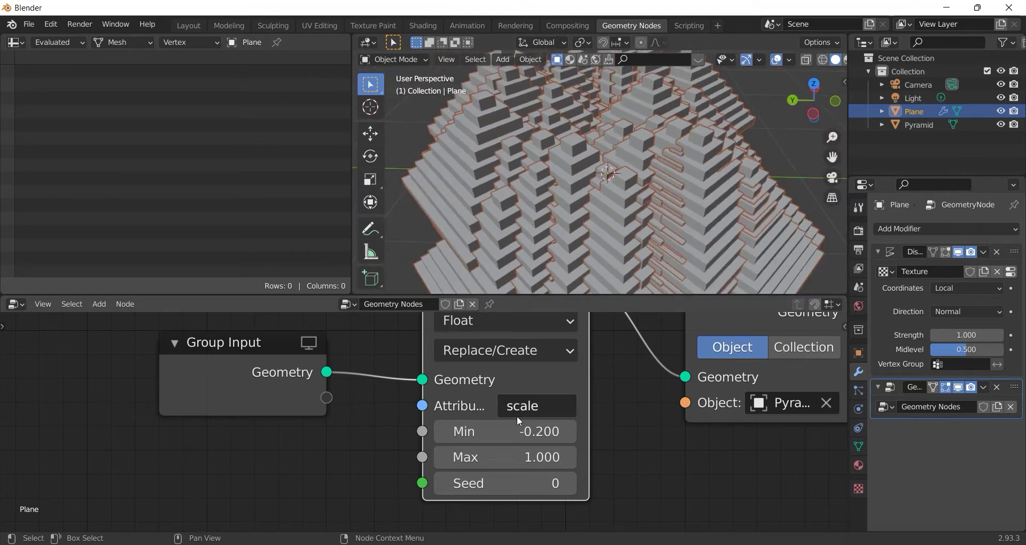
{"action": "scroll", "coordinate": [516, 416], "scroll_direction": "up", "scroll_amount": 1}
{"action": "left_click", "coordinate": [529, 466]}
{"action": "key", "text": "BackSpace"}
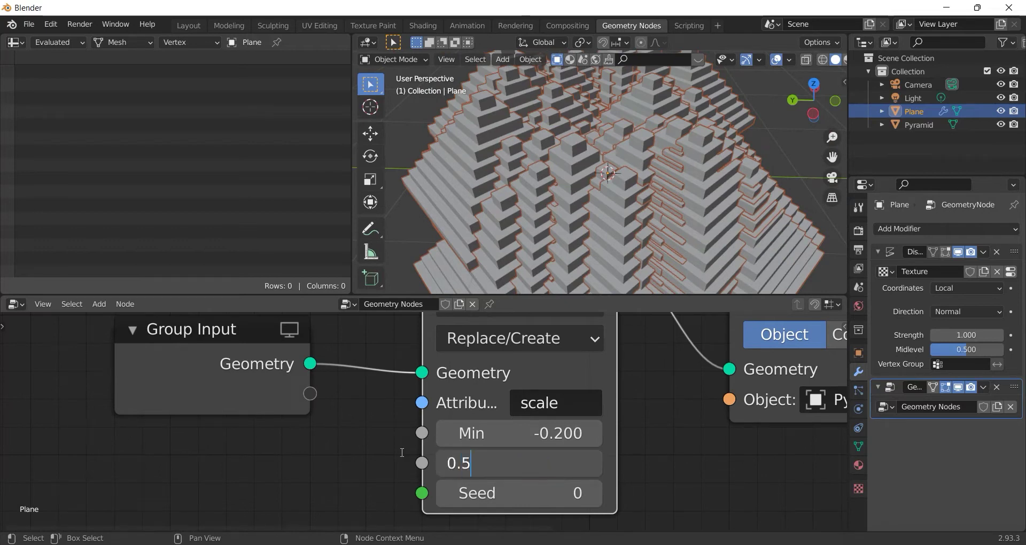
{"action": "key", "text": "Return"}
- Set the randomizer's Seed to 5
{"action": "mouse_move", "coordinate": [523, 221]}
{"action": "middle_mouse_down"}
{"action": "mouse_move", "coordinate": [565, 194]}
{"action": "mouse_move", "coordinate": [589, 195]}
{"action": "middle_mouse_up"}
{"action": "middle_click_drag", "start_coordinate": [658, 415], "coordinate": [660, 383]}
{"action": "left_click", "coordinate": [577, 443]}
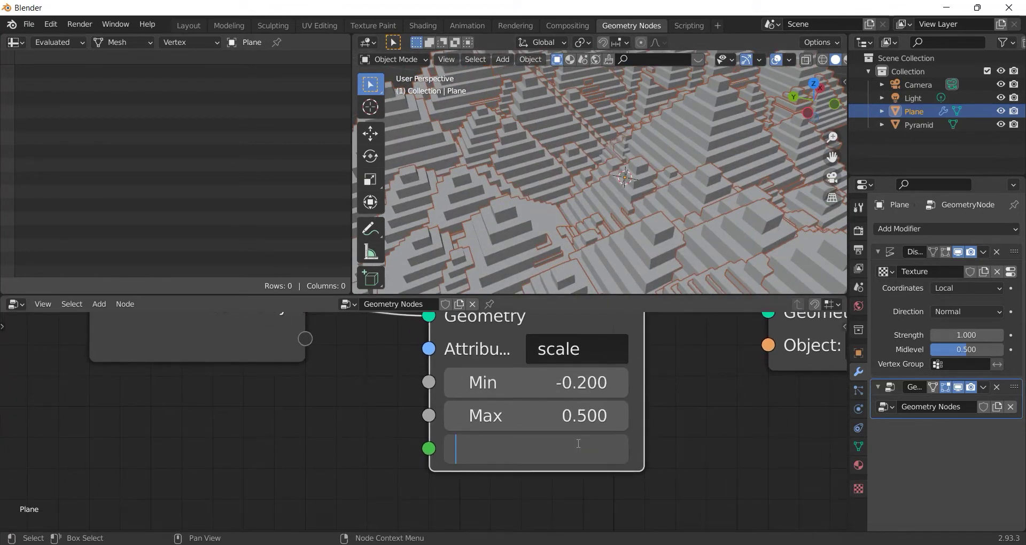
{"action": "type", "text": "5"}
{"action": "key", "text": "Return"}
- Tidy the node layout by moving Group Input and Attribute Randomize further left
{"action": "mouse_move", "coordinate": [605, 166]}
{"action": "middle_mouse_down"}
{"action": "mouse_move", "coordinate": [523, 184]}
{"action": "mouse_move", "coordinate": [508, 176]}
{"action": "mouse_move", "coordinate": [528, 203]}
{"action": "mouse_move", "coordinate": [601, 222]}
{"action": "mouse_move", "coordinate": [606, 213]}
{"action": "middle_mouse_up"}
{"action": "scroll", "coordinate": [382, 382], "scroll_direction": "down", "scroll_amount": 3}
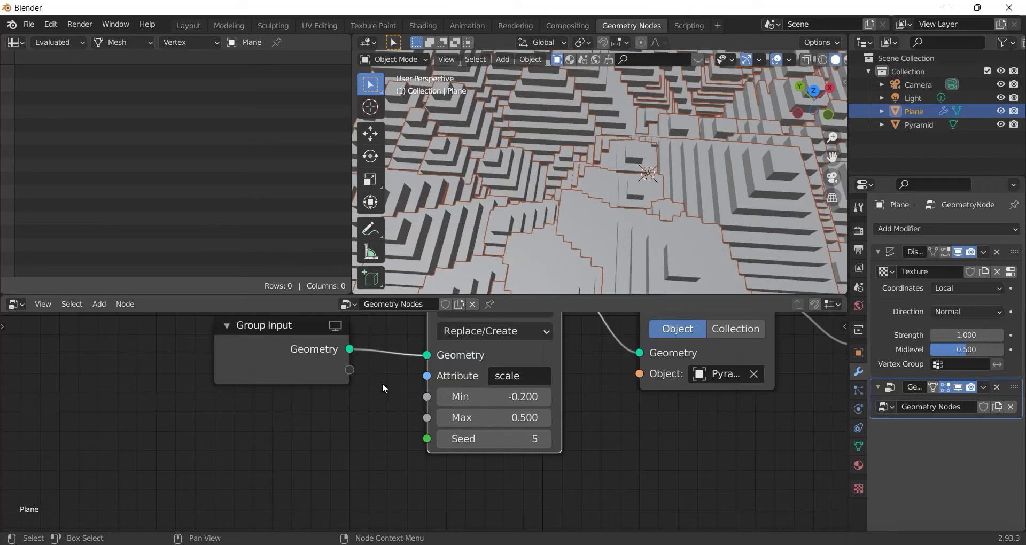
{"action": "scroll", "coordinate": [432, 424], "scroll_direction": "down", "scroll_amount": 1}
{"action": "scroll", "coordinate": [574, 421], "scroll_direction": "up", "scroll_amount": 2}
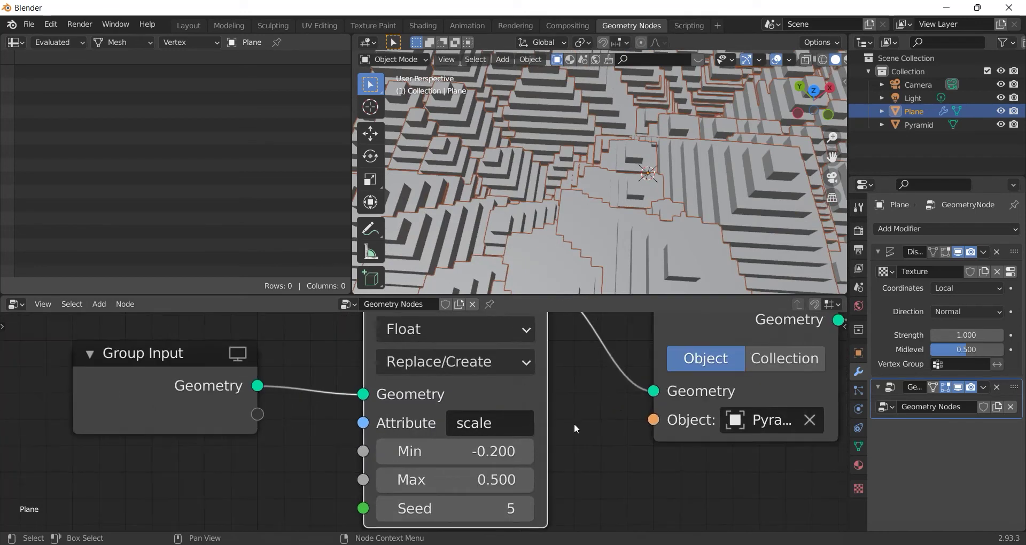
{"action": "scroll", "coordinate": [574, 423], "scroll_direction": "up", "scroll_amount": 1}
{"action": "scroll", "coordinate": [567, 427], "scroll_direction": "up", "scroll_amount": 2}
{"action": "scroll", "coordinate": [571, 403], "scroll_direction": "down", "scroll_amount": 2}
{"action": "left_click_drag", "start_coordinate": [257, 406], "coordinate": [116, 411]}
{"action": "left_click_drag", "start_coordinate": [486, 367], "coordinate": [359, 383]}
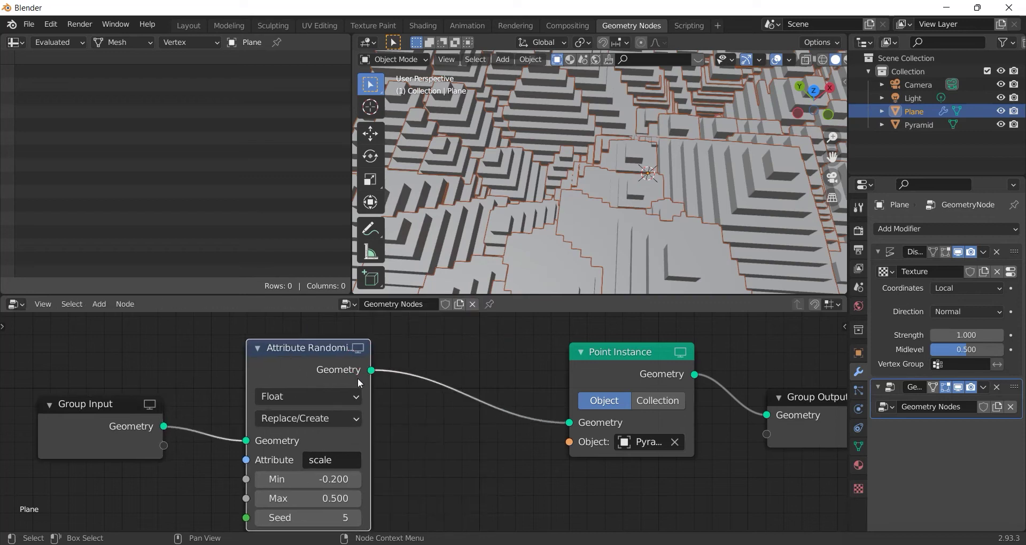
- Search 'ro' and drop a Point Rotate node on the link before Point Instance
{"action": "left_click", "coordinate": [100, 312]}
{"action": "left_click", "coordinate": [111, 316]}
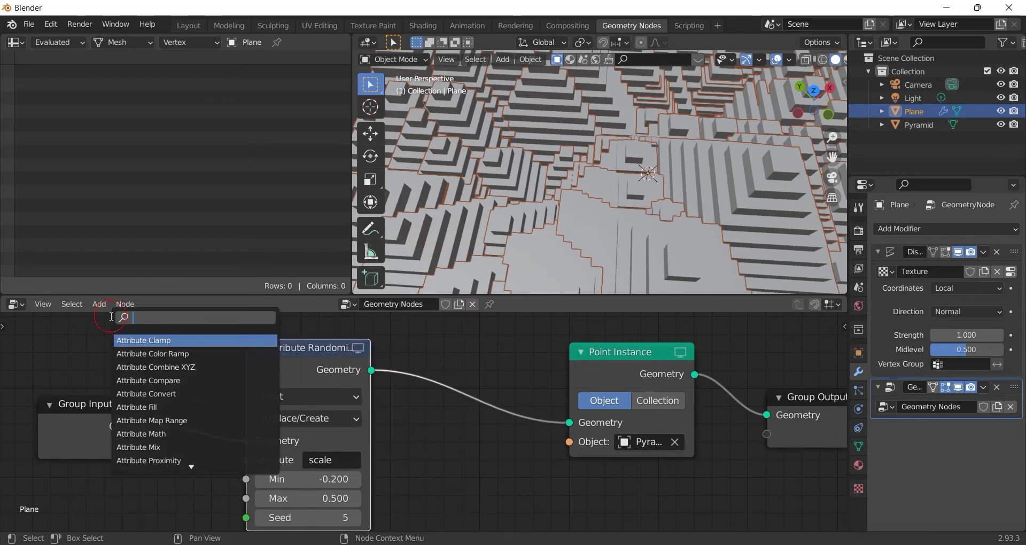
{"action": "type", "text": "r"}
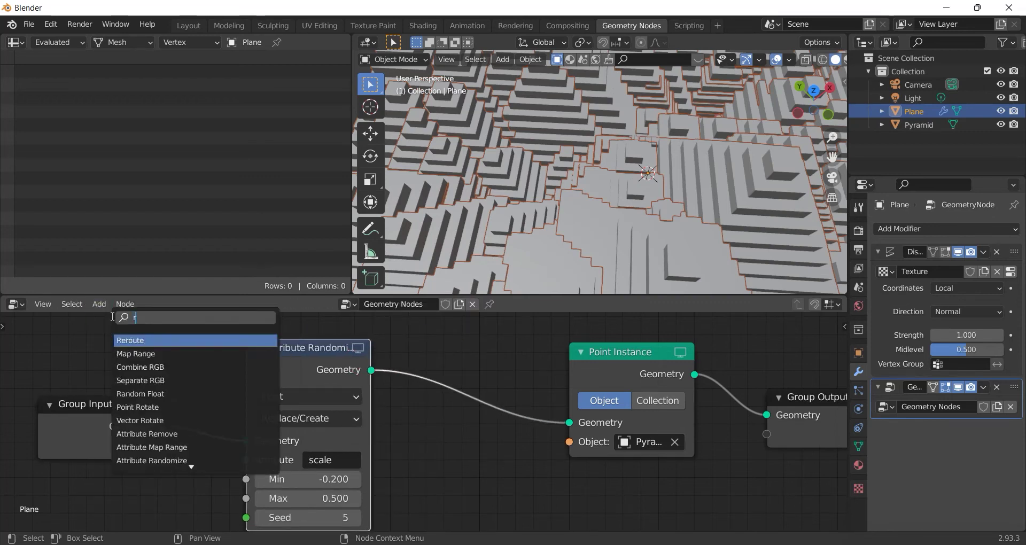
{"action": "type", "text": "o"}
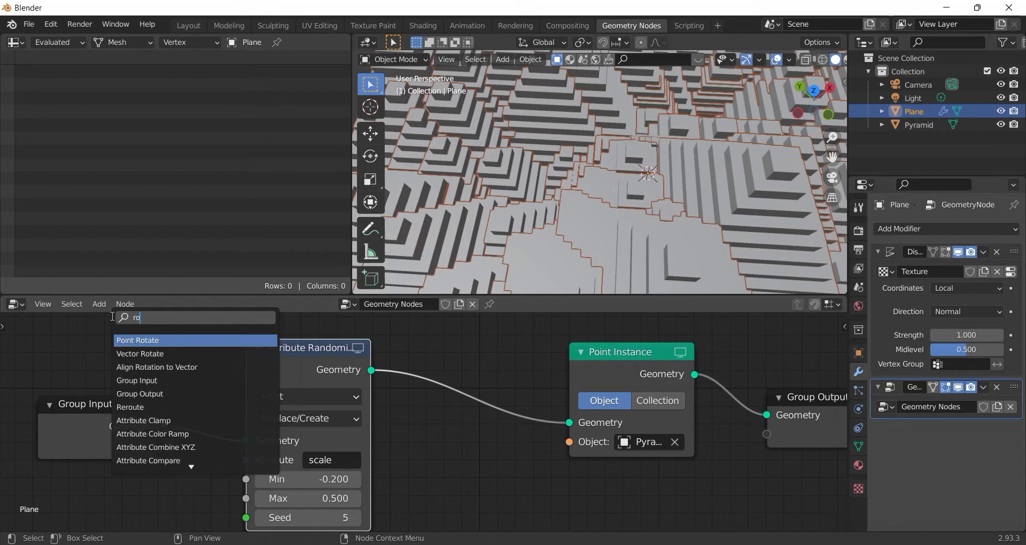
{"action": "key", "text": "Return"}
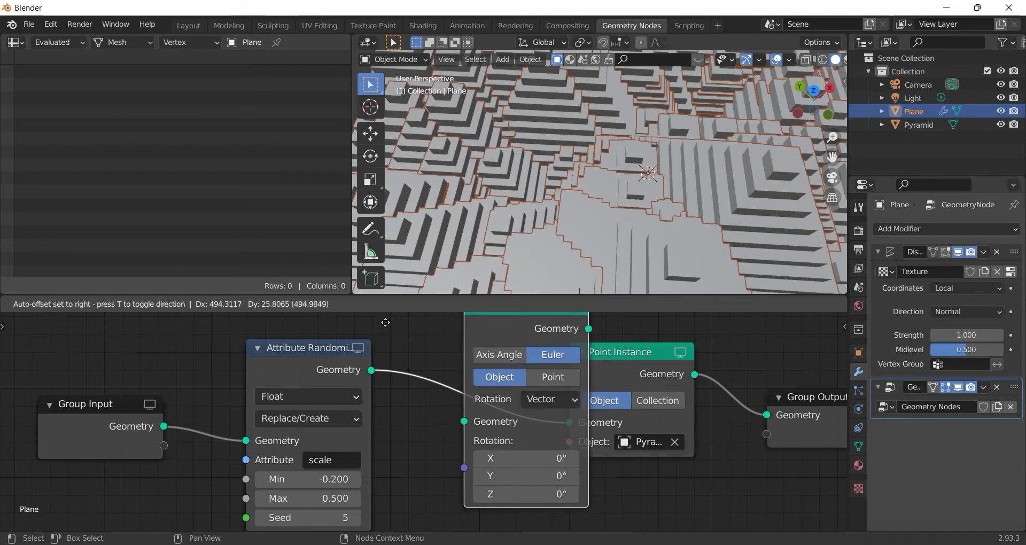
{"action": "left_click", "coordinate": [373, 328]}
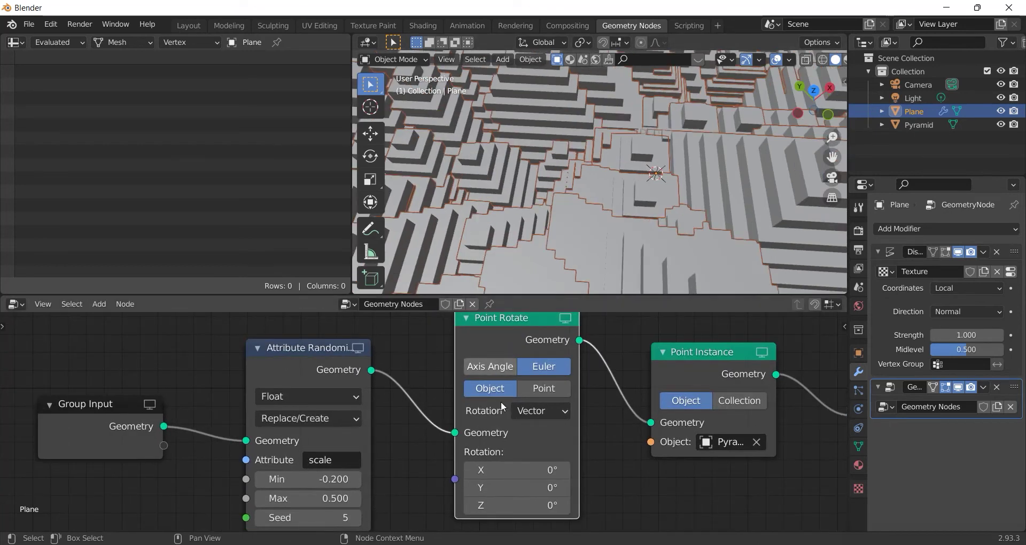
{"action": "scroll", "coordinate": [596, 390], "scroll_direction": "up", "scroll_amount": 3}
{"action": "scroll", "coordinate": [597, 386], "scroll_direction": "up", "scroll_amount": 1}
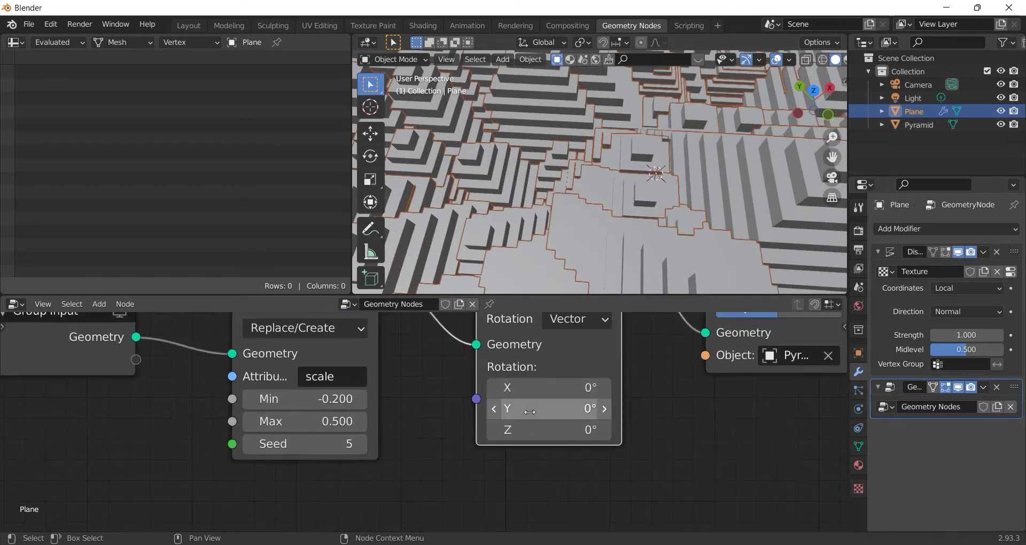
{"action": "mouse_move", "coordinate": [4, 531]}
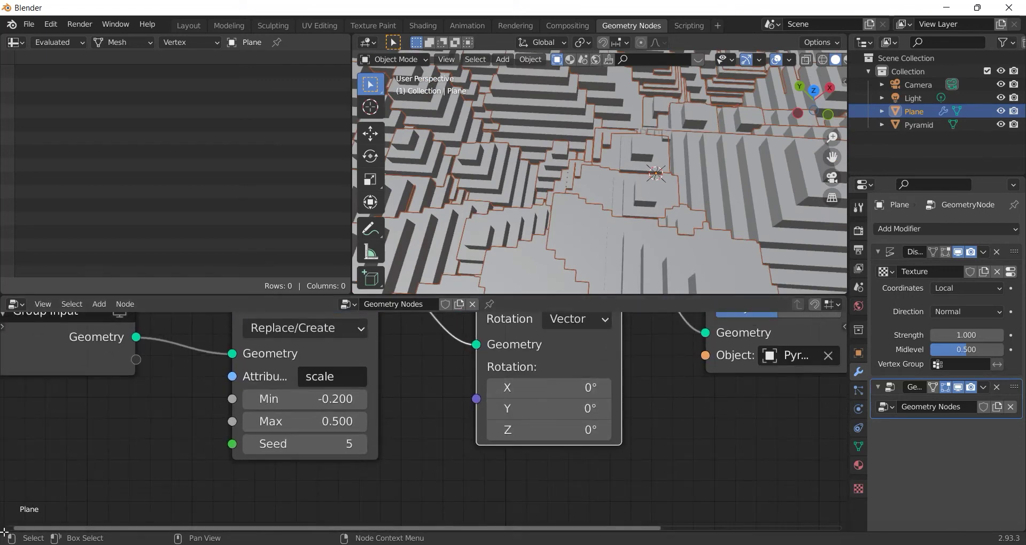
- Split the node editor and turn the lower area into a Timeline
{"action": "left_click_drag", "start_coordinate": [5, 526], "coordinate": [23, 472]}
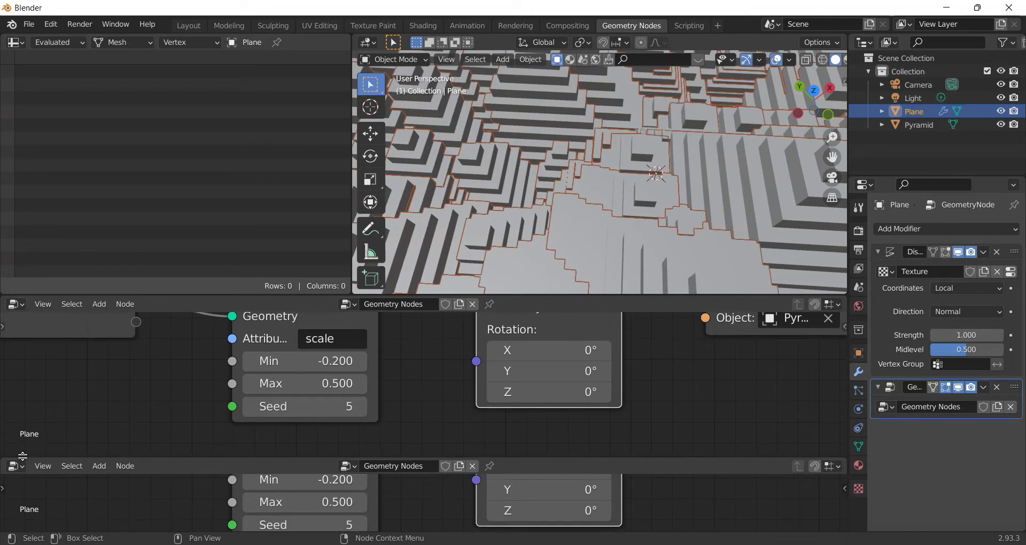
{"action": "left_click", "coordinate": [22, 473]}
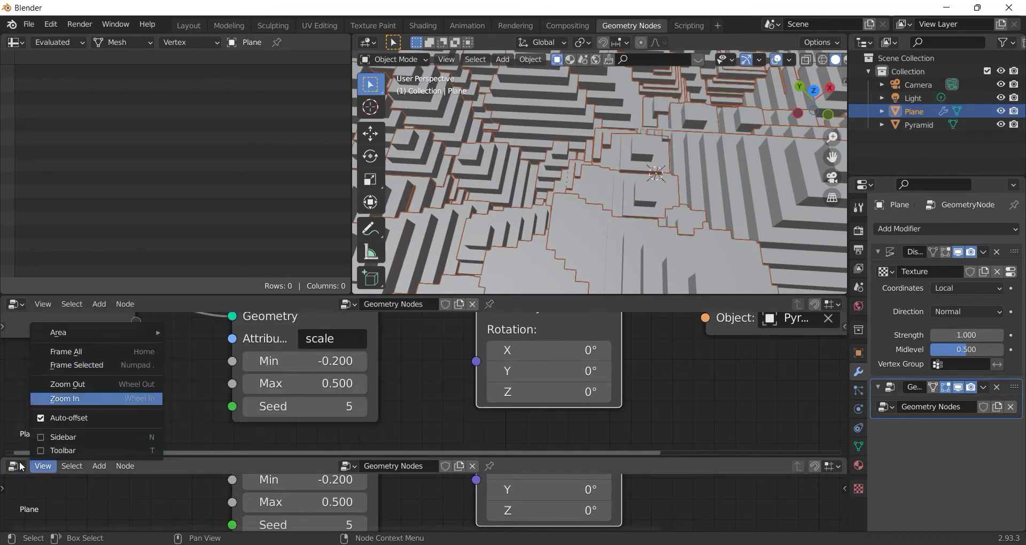
{"action": "left_click", "coordinate": [18, 469]}
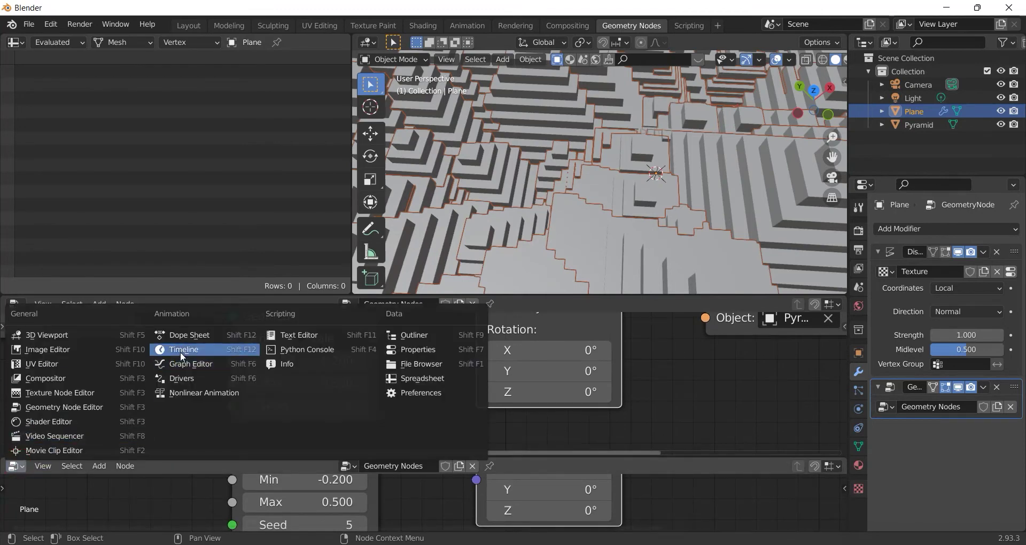
{"action": "left_click", "coordinate": [160, 350]}
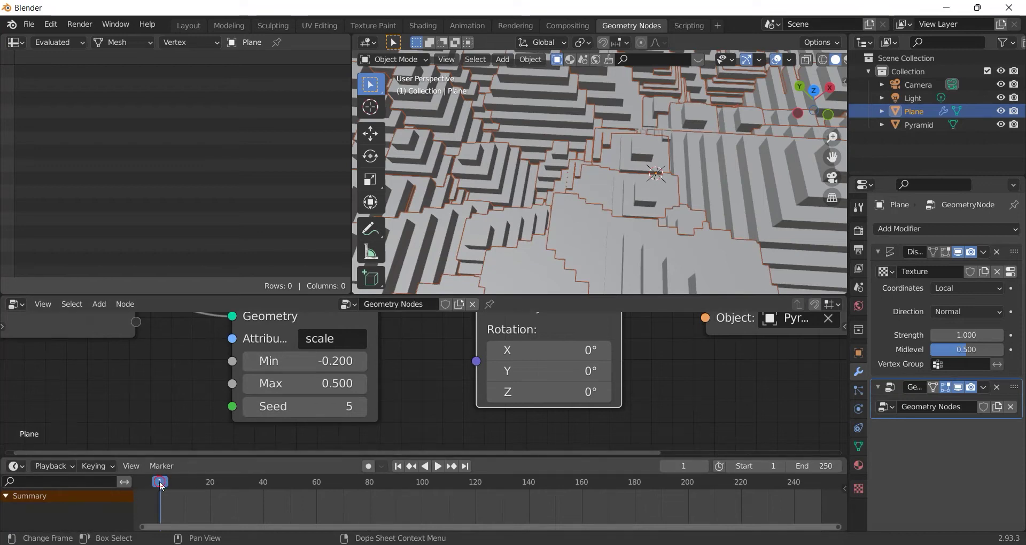
- Keyframe the Point Rotate Z rotation at 0° on frame 0
{"action": "key", "text": "space"}
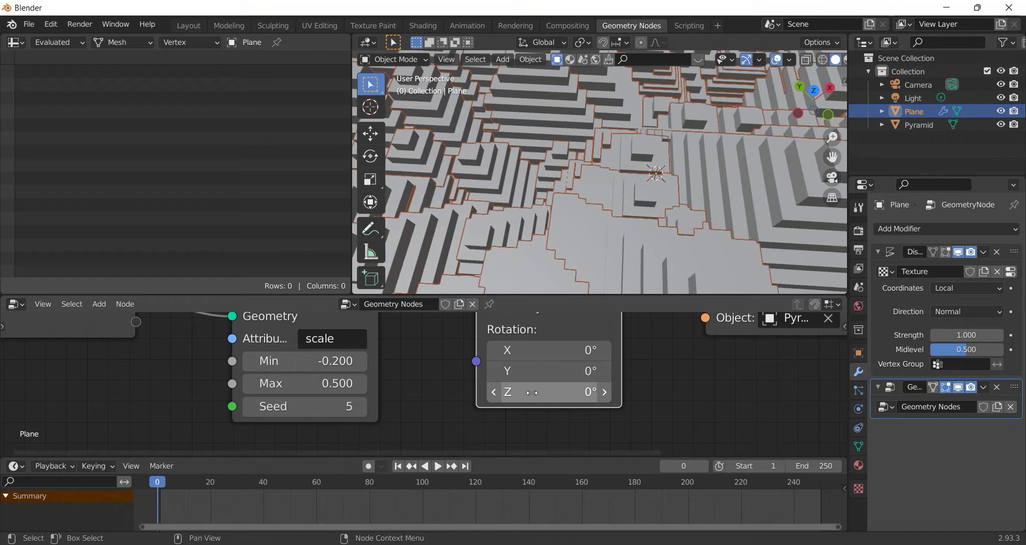
{"action": "right_click", "coordinate": [531, 393]}
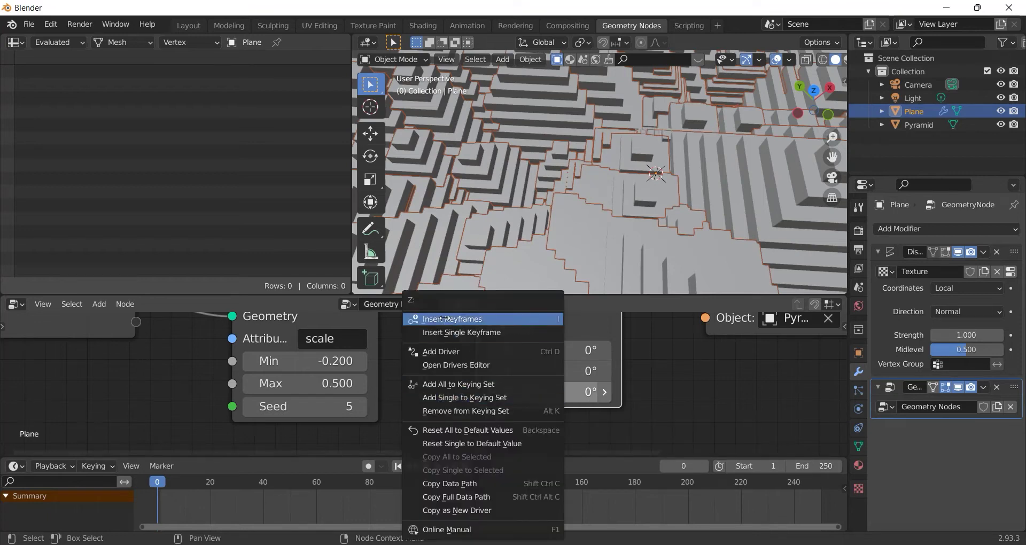
{"action": "left_click", "coordinate": [453, 319]}
{"action": "key", "text": "space"}
- At frame 250, keyframe Z rotation at 360°, then play the animation back
{"action": "left_click_drag", "start_coordinate": [454, 486], "coordinate": [701, 488]}
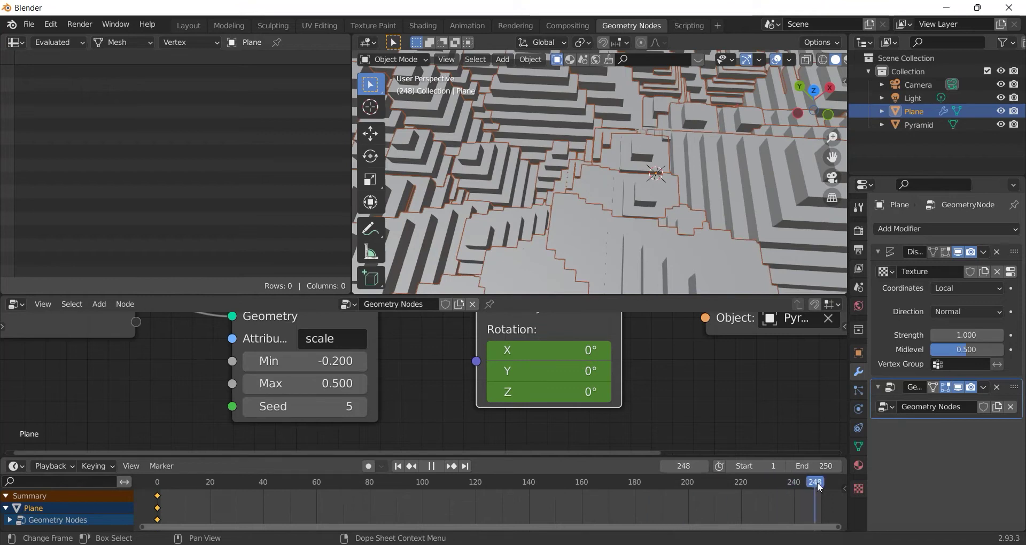
{"action": "left_click_drag", "start_coordinate": [818, 483], "coordinate": [820, 486]}
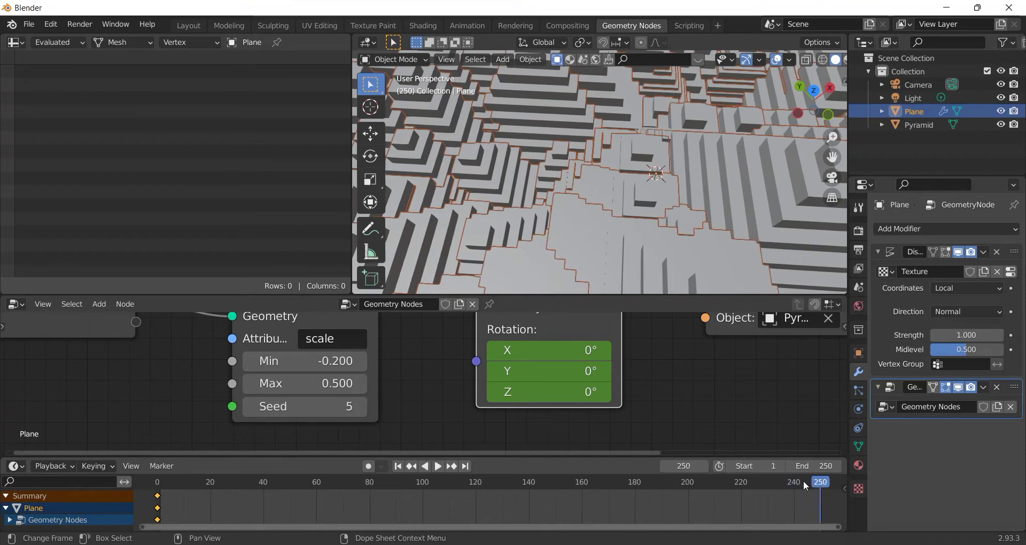
{"action": "left_click", "coordinate": [556, 391]}
{"action": "type", "text": "360"}
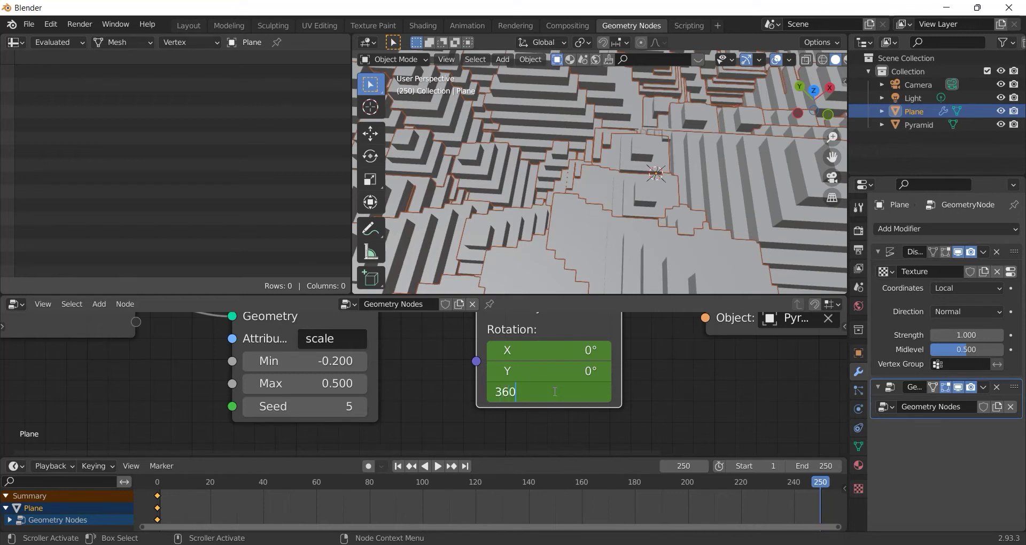
{"action": "key", "text": "Return"}
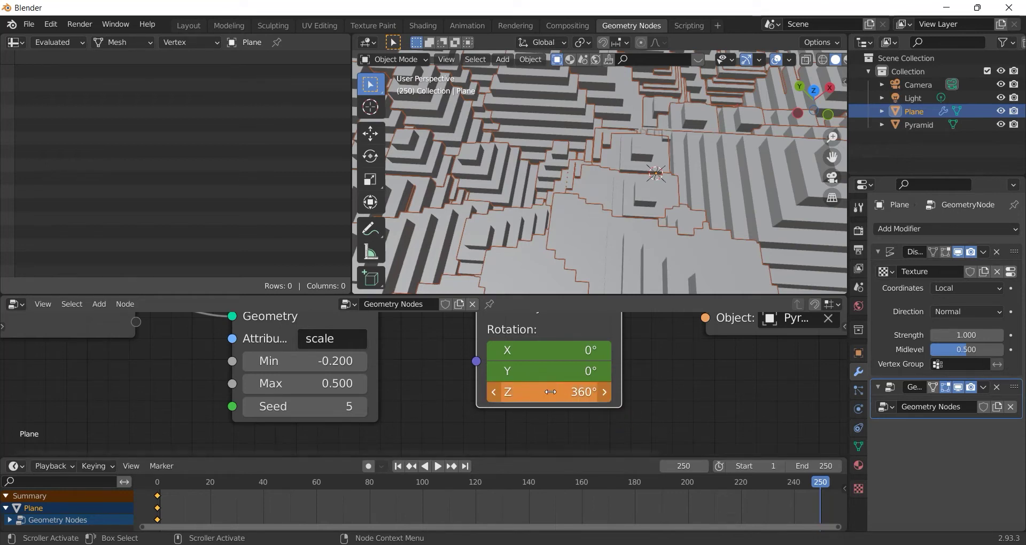
{"action": "right_click", "coordinate": [551, 391]}
{"action": "left_click", "coordinate": [447, 325]}
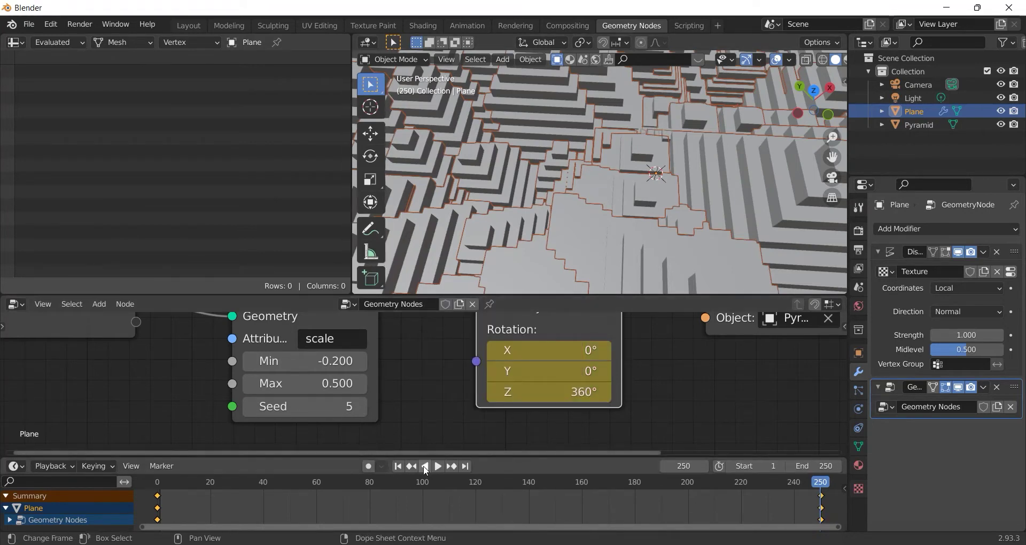
{"action": "left_click", "coordinate": [426, 468]}
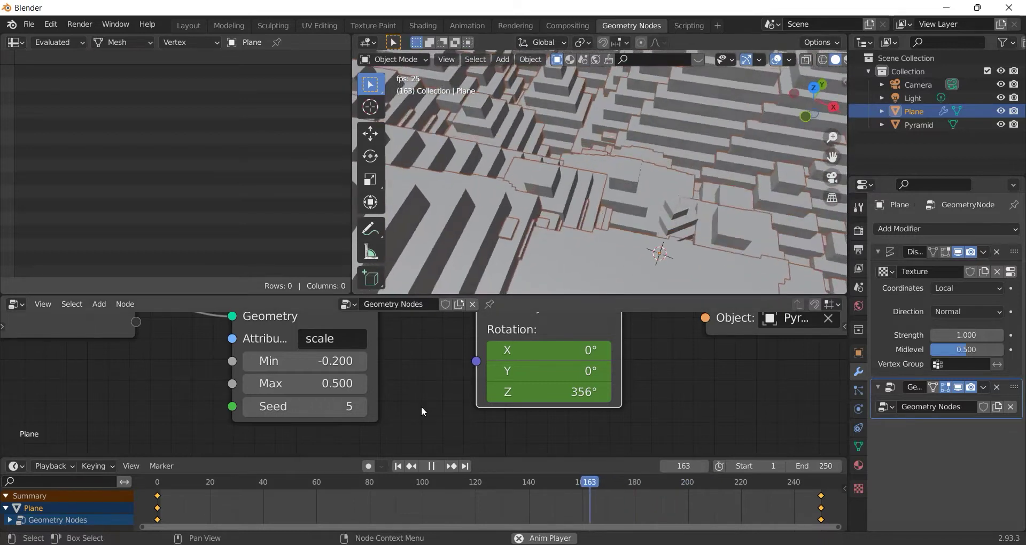
{"action": "key", "text": "space"}
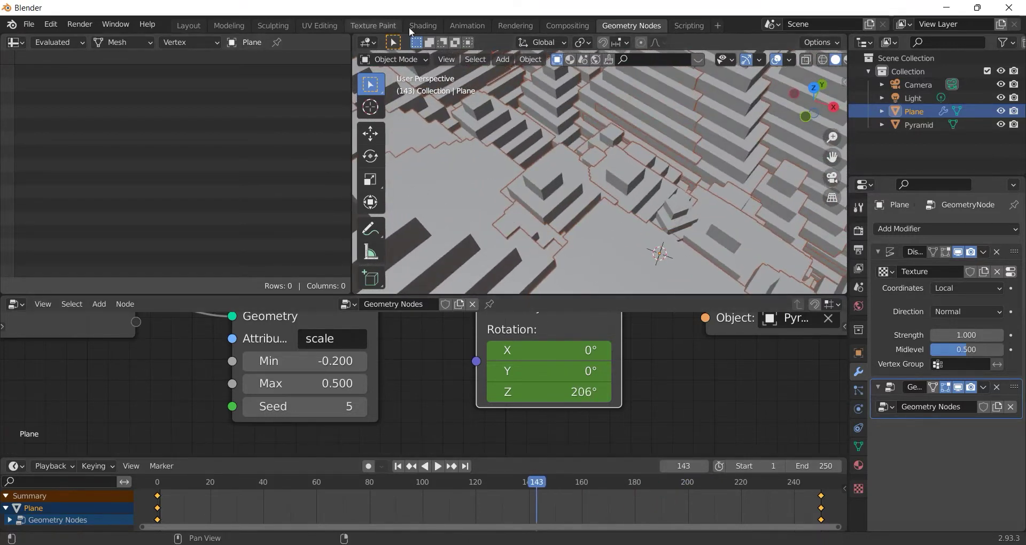
- In the Shading workspace, give the plane a new material with Metallic 1.000
{"action": "left_click", "coordinate": [422, 26]}
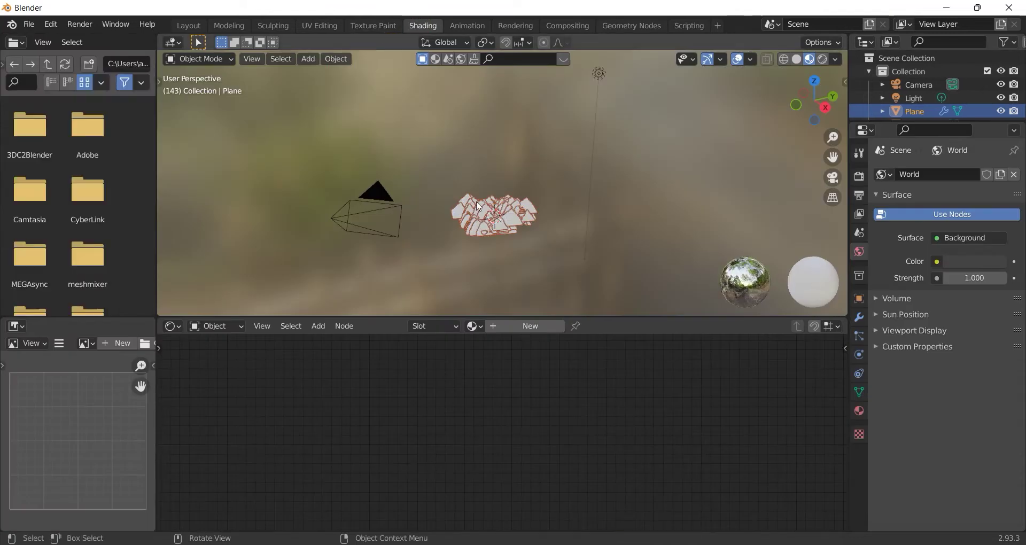
{"action": "scroll", "coordinate": [376, 289], "scroll_direction": "up", "scroll_amount": 3}
{"action": "scroll", "coordinate": [376, 289], "scroll_direction": "up", "scroll_amount": 3}
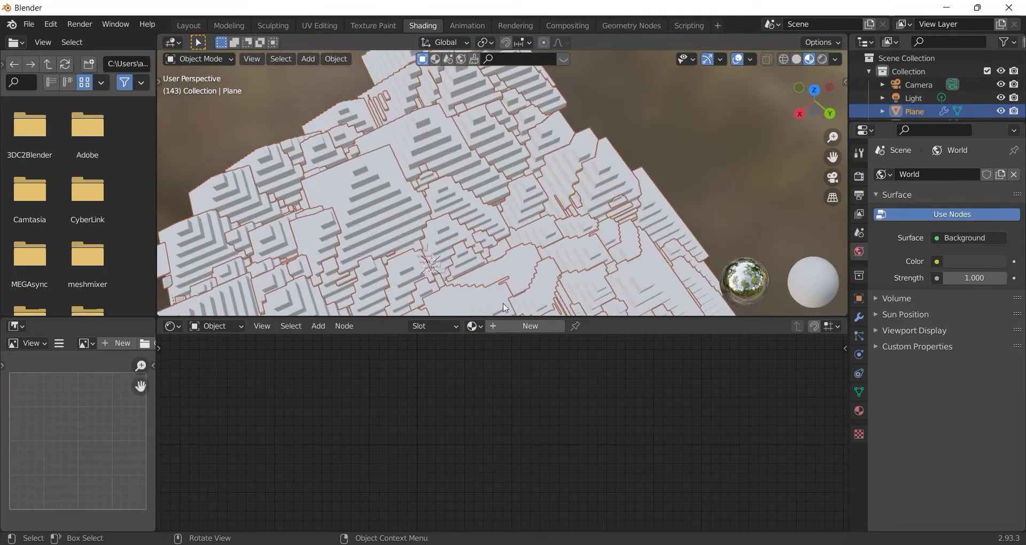
{"action": "middle_click_drag", "start_coordinate": [565, 161], "coordinate": [532, 172]}
{"action": "left_click", "coordinate": [533, 323]}
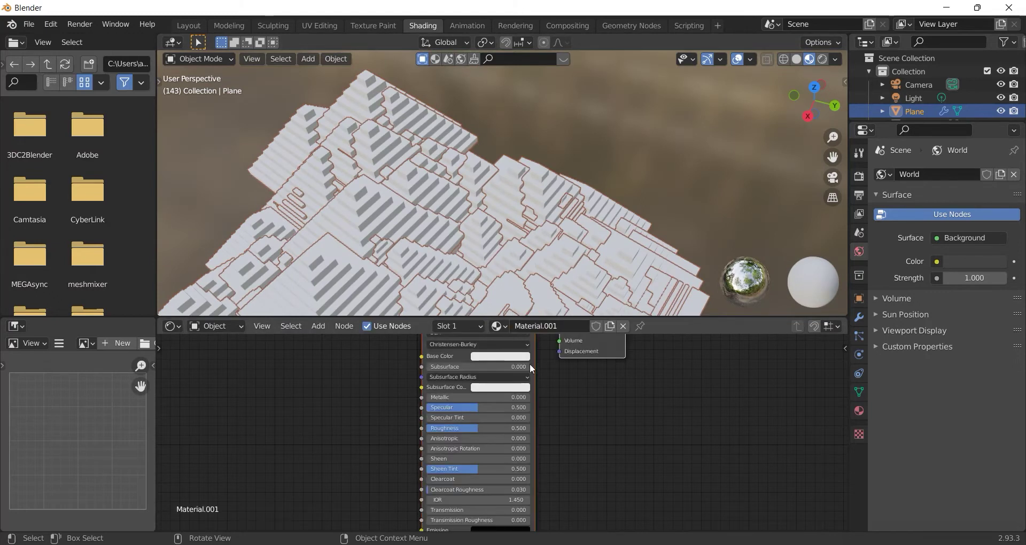
{"action": "scroll", "coordinate": [540, 440], "scroll_direction": "up", "scroll_amount": 5}
{"action": "scroll", "coordinate": [537, 460], "scroll_direction": "up", "scroll_amount": 1}
{"action": "scroll", "coordinate": [507, 454], "scroll_direction": "up", "scroll_amount": 1}
{"action": "left_click_drag", "start_coordinate": [423, 443], "coordinate": [527, 443]}
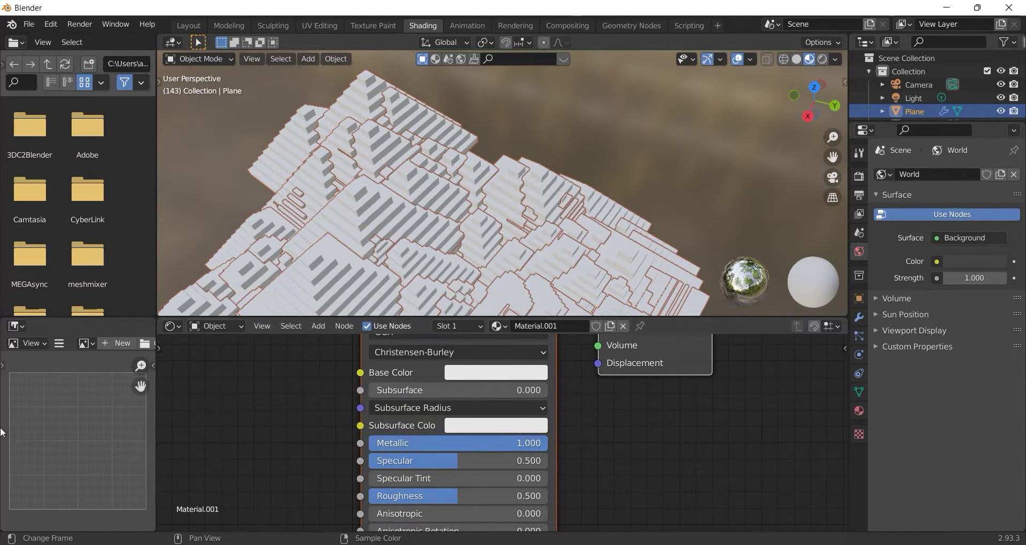
- Search the node list for 'bump'
{"action": "scroll", "coordinate": [627, 468], "scroll_direction": "down", "scroll_amount": 2}
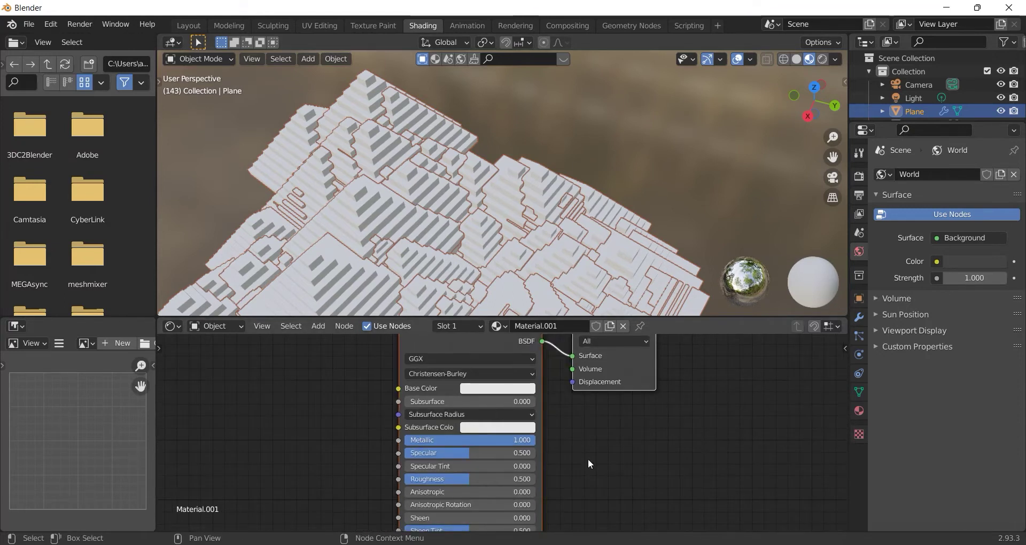
{"action": "scroll", "coordinate": [588, 459], "scroll_direction": "up", "scroll_amount": 1}
{"action": "middle_click_drag", "start_coordinate": [588, 458], "coordinate": [674, 352]}
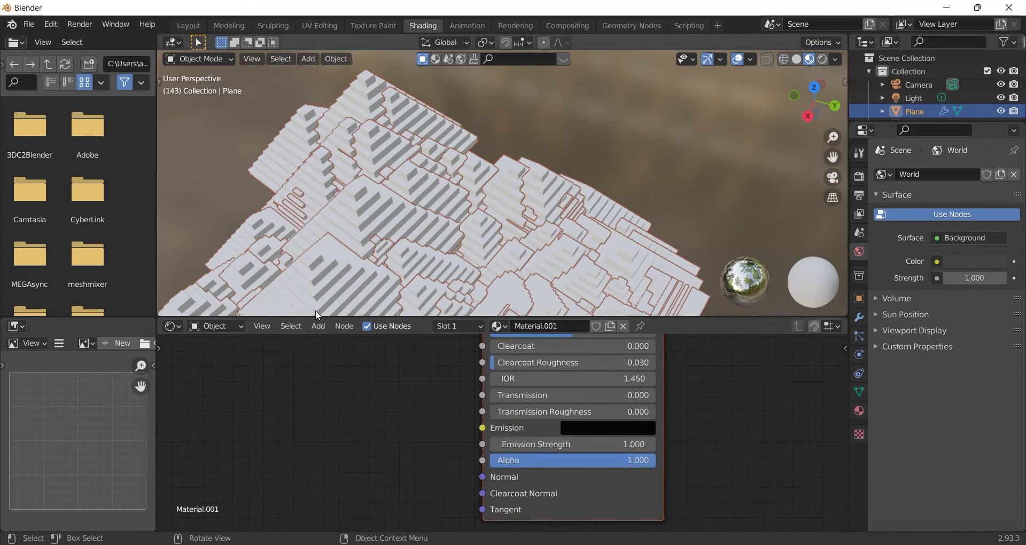
{"action": "left_click", "coordinate": [318, 326]}
{"action": "left_click", "coordinate": [332, 337]}
{"action": "type", "text": "bump"}
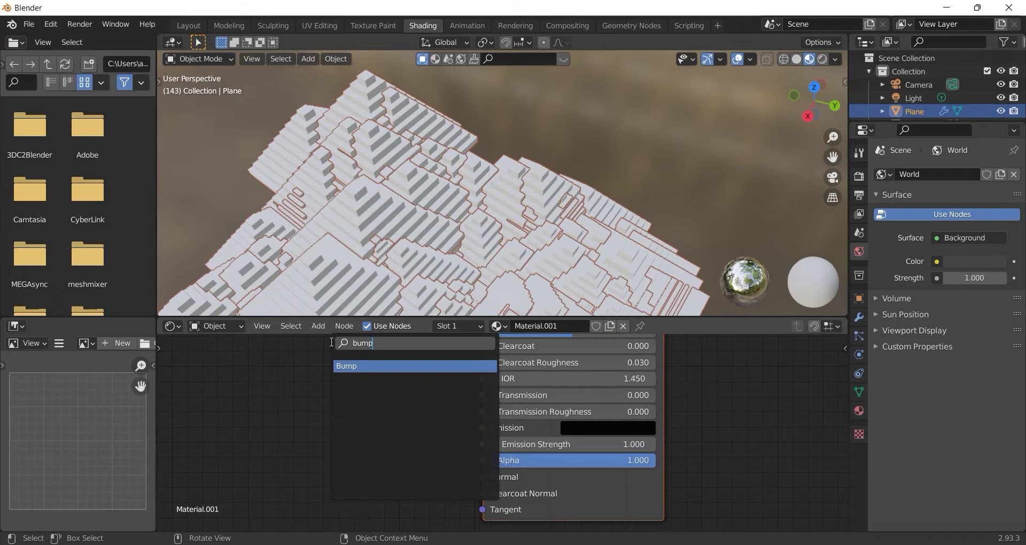
- Add a Bump node and connect its Normal to the Principled BSDF Normal input
{"action": "key", "text": "Return"}
{"action": "left_click", "coordinate": [363, 430]}
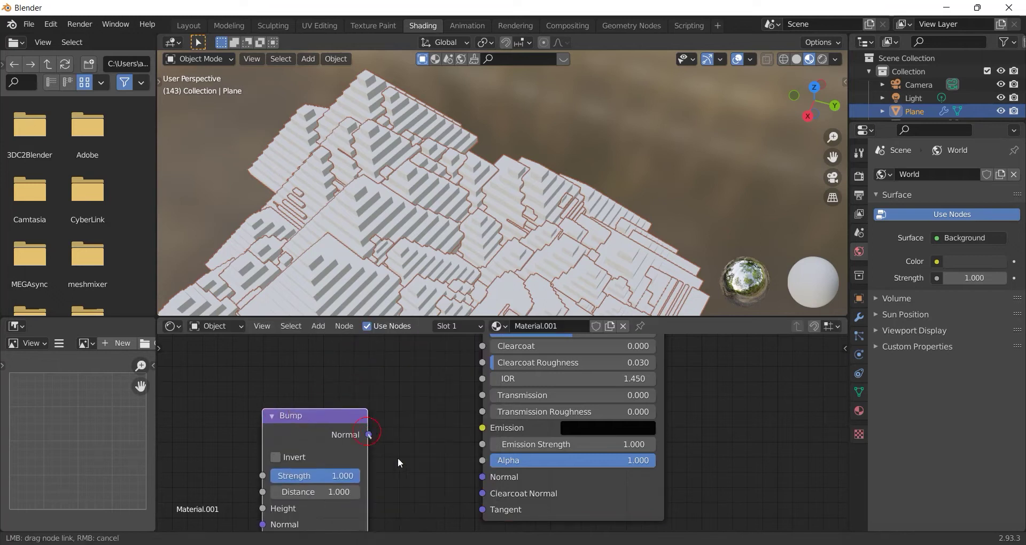
{"action": "left_click_drag", "start_coordinate": [484, 477], "coordinate": [484, 476]}
{"action": "scroll", "coordinate": [435, 415], "scroll_direction": "down", "scroll_amount": 2}
{"action": "middle_click_drag", "start_coordinate": [192, 416], "coordinate": [318, 417]}
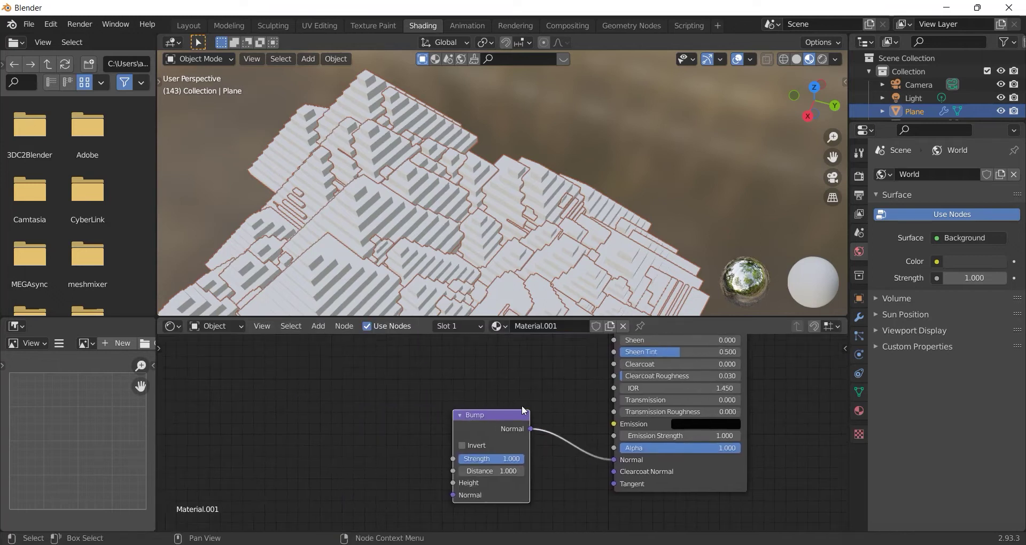
- Add a Voronoi Texture node and link its Distance into the Bump Height input
{"action": "left_click", "coordinate": [317, 327]}
{"action": "left_click", "coordinate": [330, 340]}
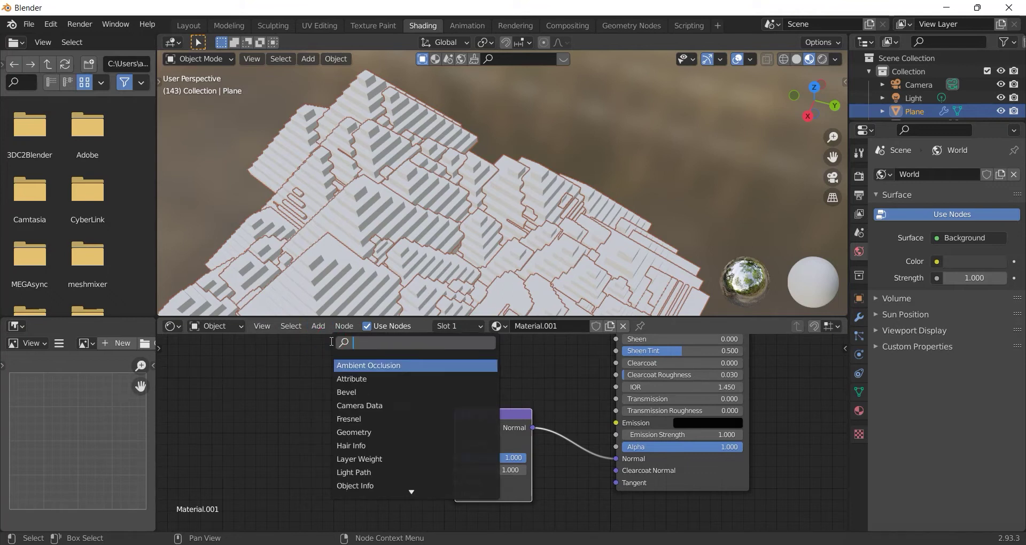
{"action": "type", "text": "vo"}
{"action": "key", "text": "Down"}
{"action": "key", "text": "Down"}
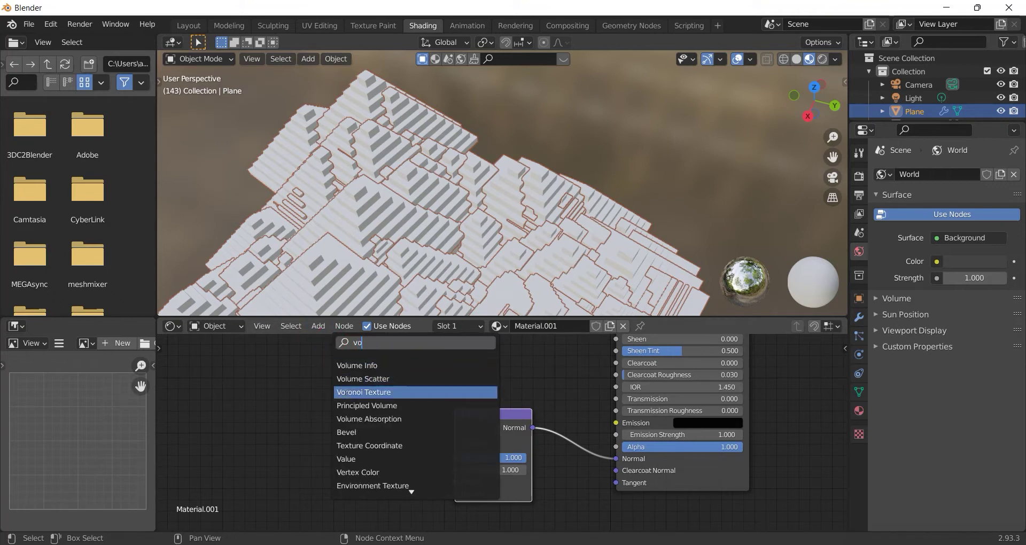
{"action": "key", "text": "Return"}
{"action": "left_click", "coordinate": [249, 411]}
{"action": "left_click_drag", "start_coordinate": [321, 378], "coordinate": [455, 482]}
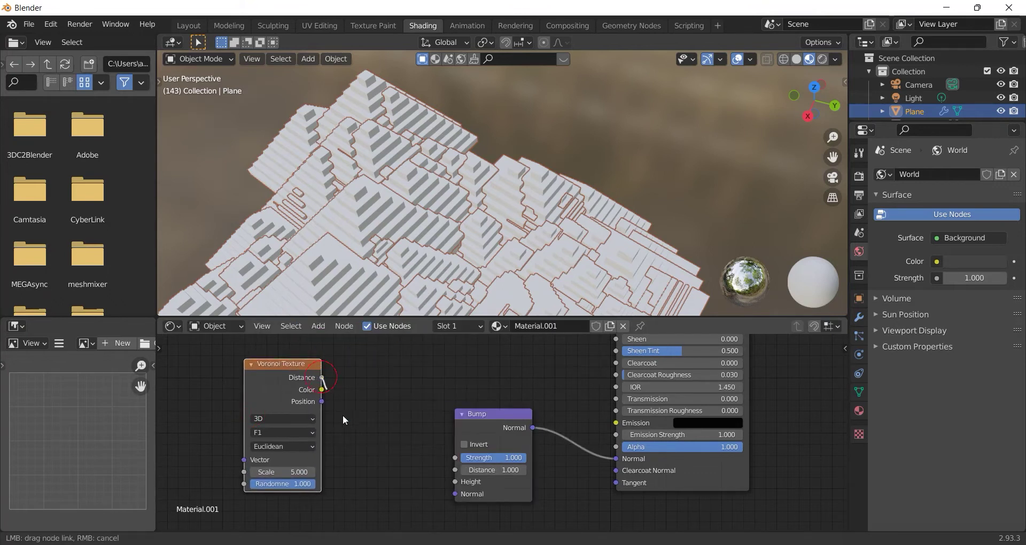
{"action": "scroll", "coordinate": [367, 400], "scroll_direction": "down", "scroll_amount": 1}
{"action": "middle_click_drag", "start_coordinate": [368, 400], "coordinate": [435, 402]}
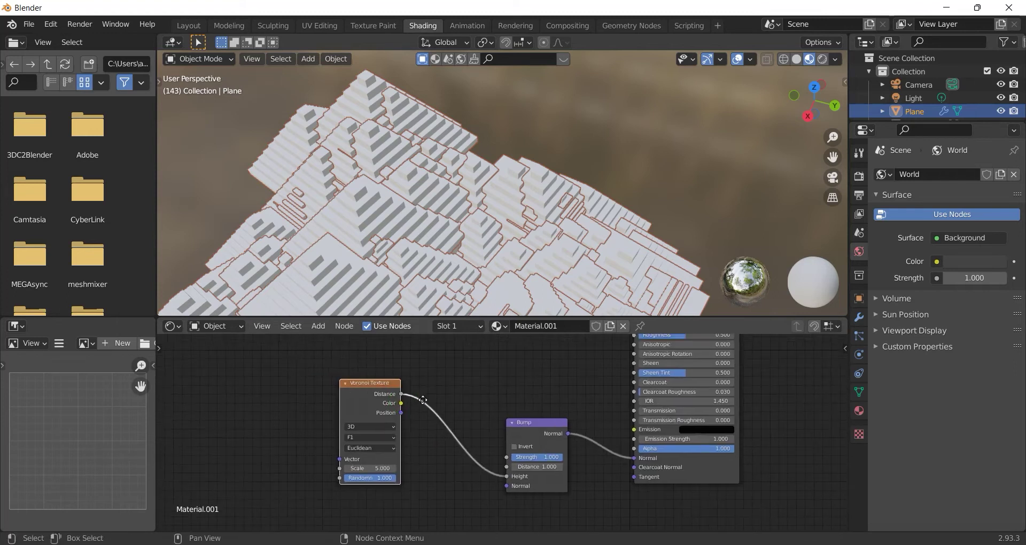
{"action": "left_click_drag", "start_coordinate": [383, 389], "coordinate": [413, 403]}
- Add a Brick Texture node and feed its Color into the Voronoi Vector input
{"action": "left_click", "coordinate": [318, 326]}
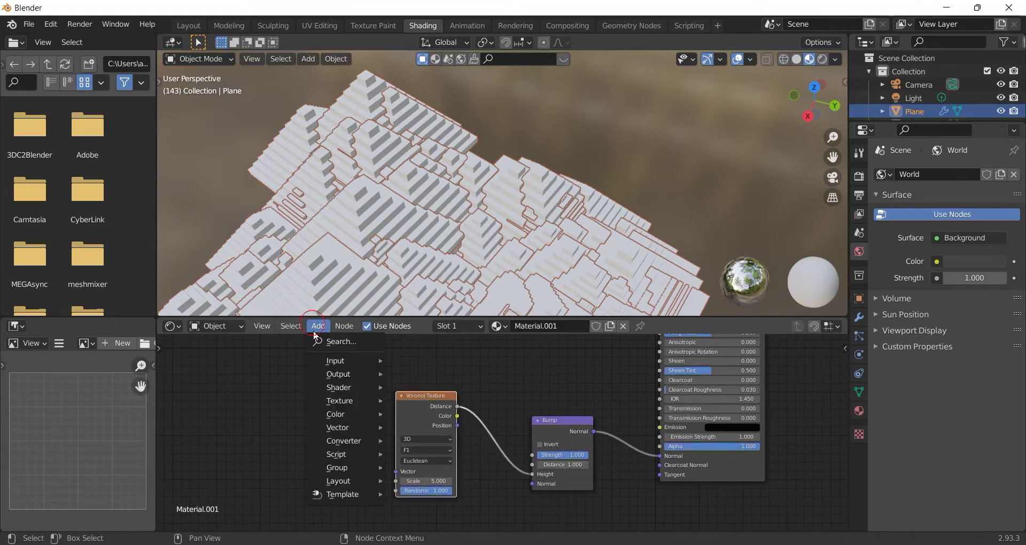
{"action": "left_click", "coordinate": [327, 340]}
{"action": "type", "text": "bri"}
{"action": "key", "text": "Return"}
{"action": "left_click", "coordinate": [223, 381]}
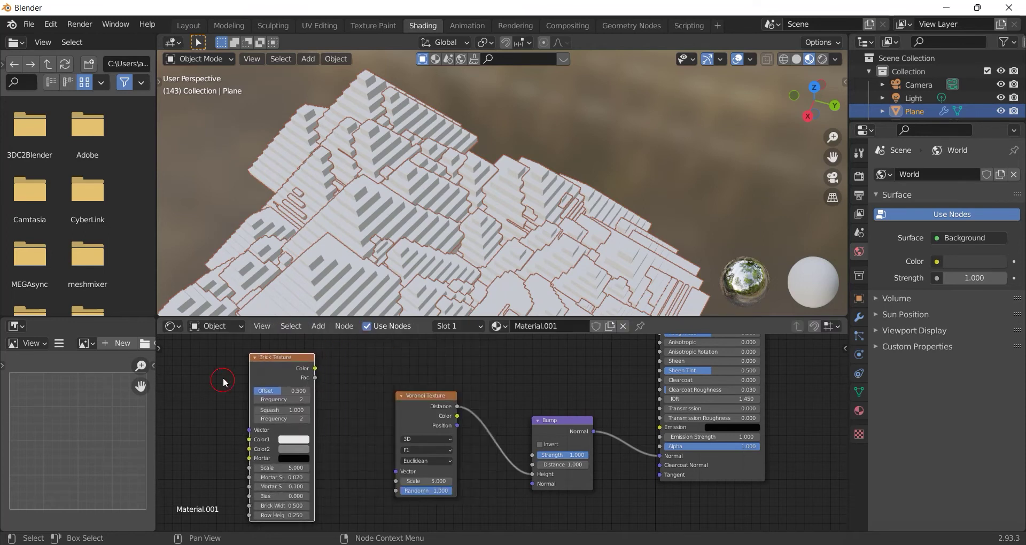
{"action": "left_click_drag", "start_coordinate": [315, 369], "coordinate": [398, 473]}
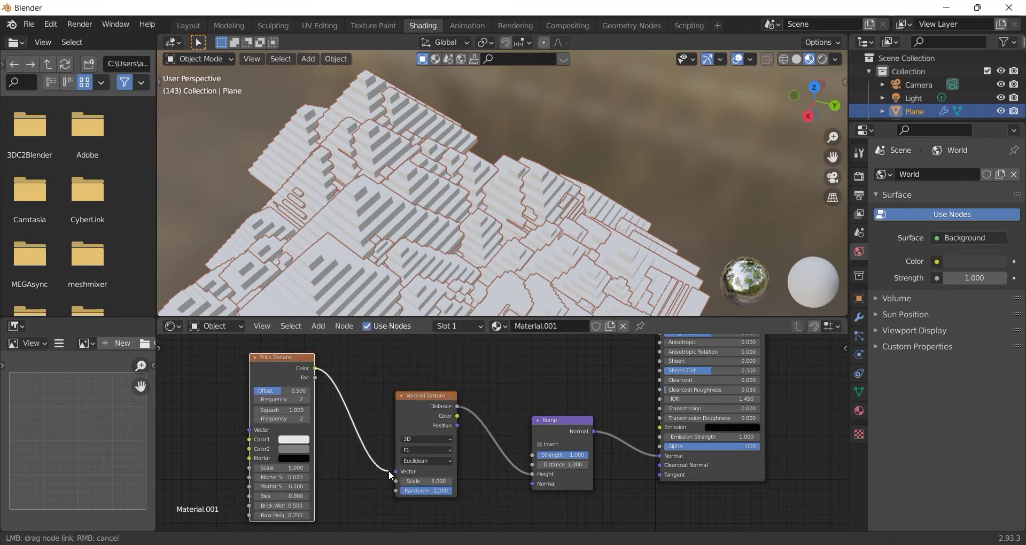
{"action": "scroll", "coordinate": [358, 388], "scroll_direction": "up", "scroll_amount": 1}
{"action": "scroll", "coordinate": [353, 383], "scroll_direction": "up", "scroll_amount": 1}
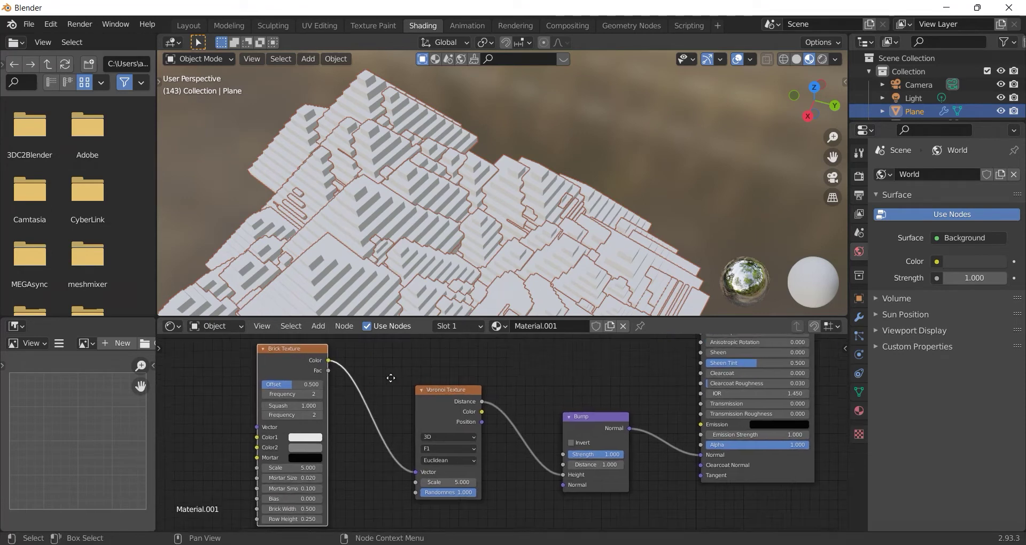
{"action": "scroll", "coordinate": [395, 411], "scroll_direction": "up", "scroll_amount": 1}
- Switch the Voronoi Texture's distance metric to Chebychev
{"action": "left_click", "coordinate": [439, 461]}
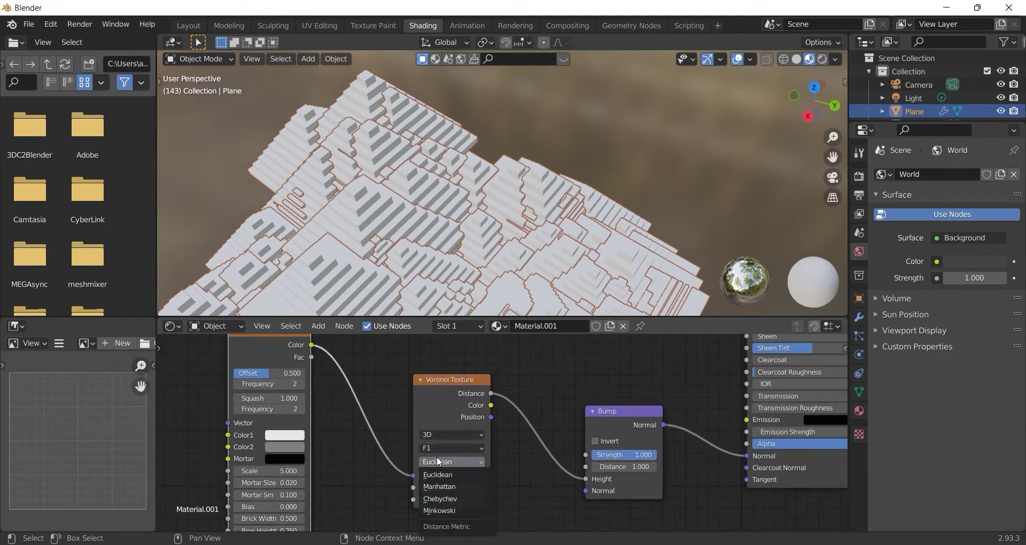
{"action": "left_click", "coordinate": [443, 487]}
{"action": "scroll", "coordinate": [401, 406], "scroll_direction": "down", "scroll_amount": 1}
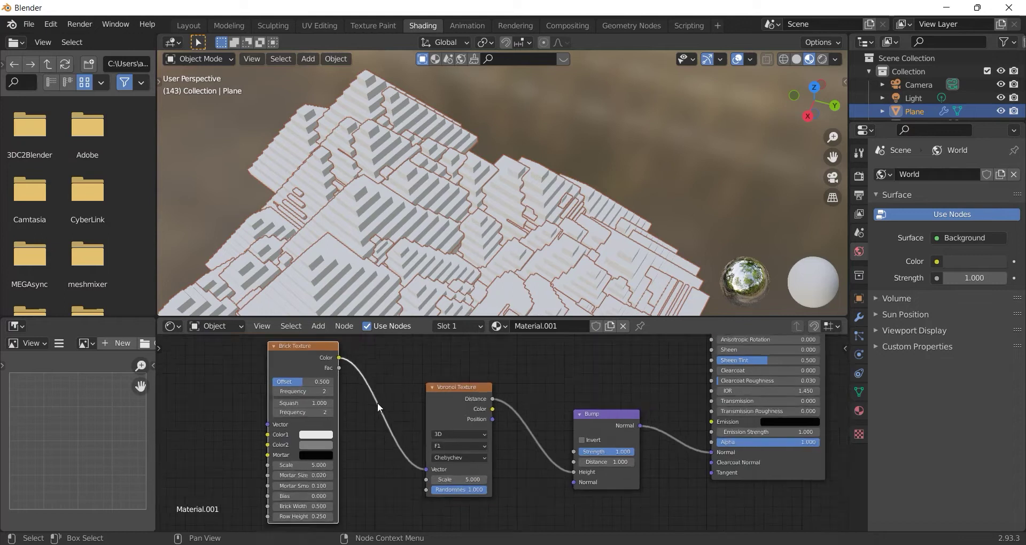
{"action": "middle_click_drag", "start_coordinate": [377, 402], "coordinate": [504, 390]}
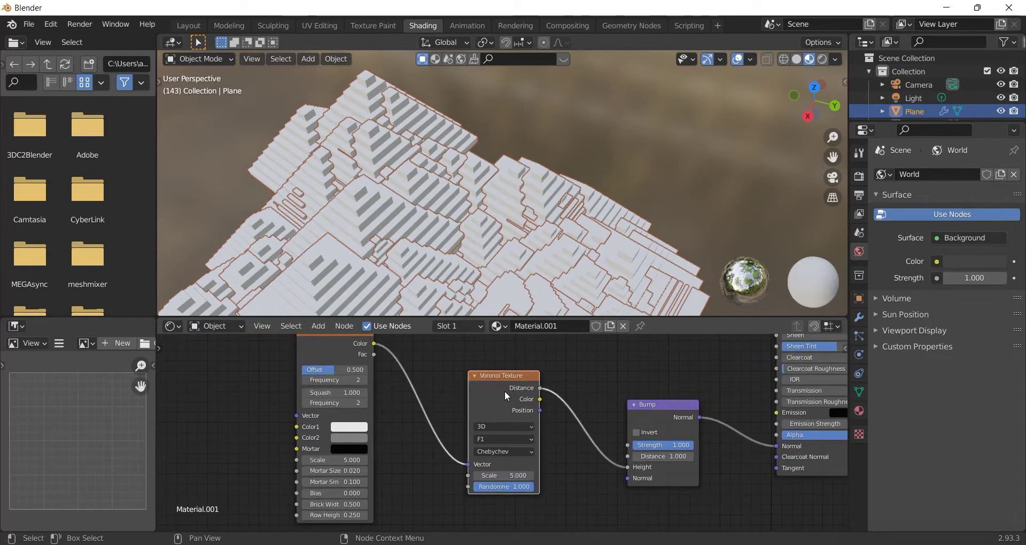
- Duplicate the Voronoi Texture and link the copy's Distance into Brick Color1
{"action": "key", "text": "shift+d"}
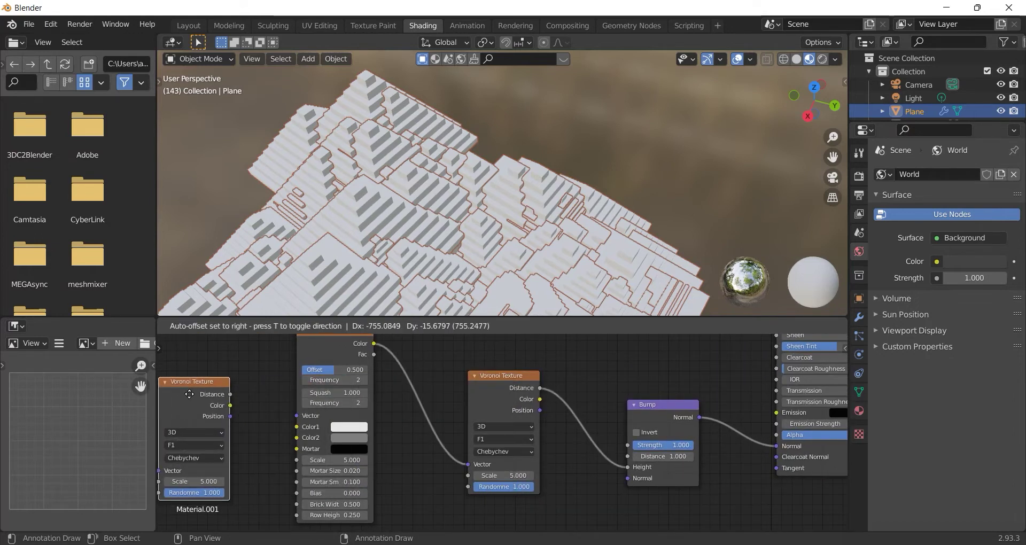
{"action": "left_click", "coordinate": [228, 402]}
{"action": "mouse_move", "coordinate": [225, 390]}
{"action": "left_mouse_down"}
{"action": "mouse_move", "coordinate": [275, 430]}
{"action": "mouse_move", "coordinate": [297, 427]}
{"action": "left_mouse_up"}
{"action": "scroll", "coordinate": [285, 396], "scroll_direction": "down", "scroll_amount": 1}
{"action": "middle_click_drag", "start_coordinate": [281, 393], "coordinate": [379, 385]}
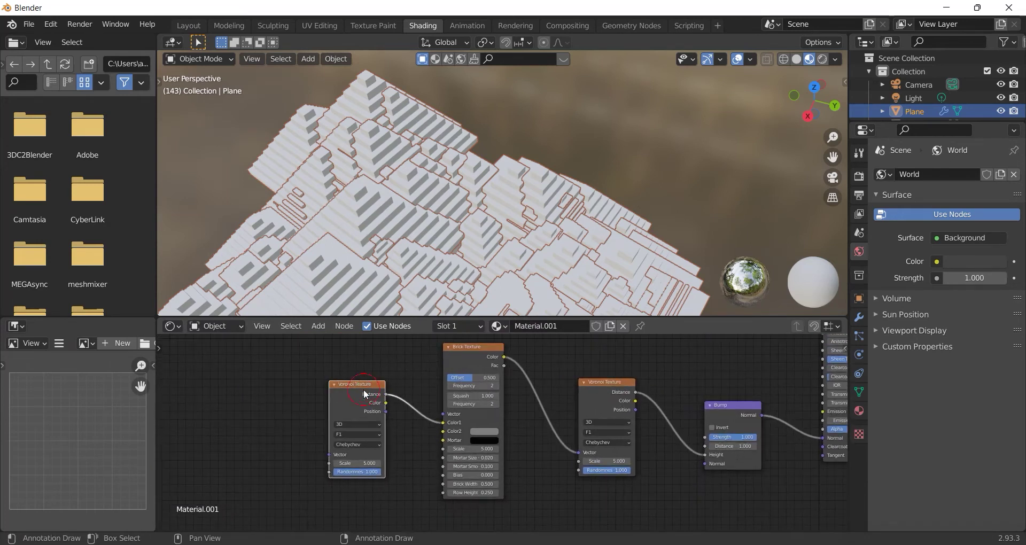
- Add Mapping and Texture Coordinate nodes with Ctrl+T, feeding Object coordinates into Mapping Vector
{"action": "key", "text": "ctrl+t"}
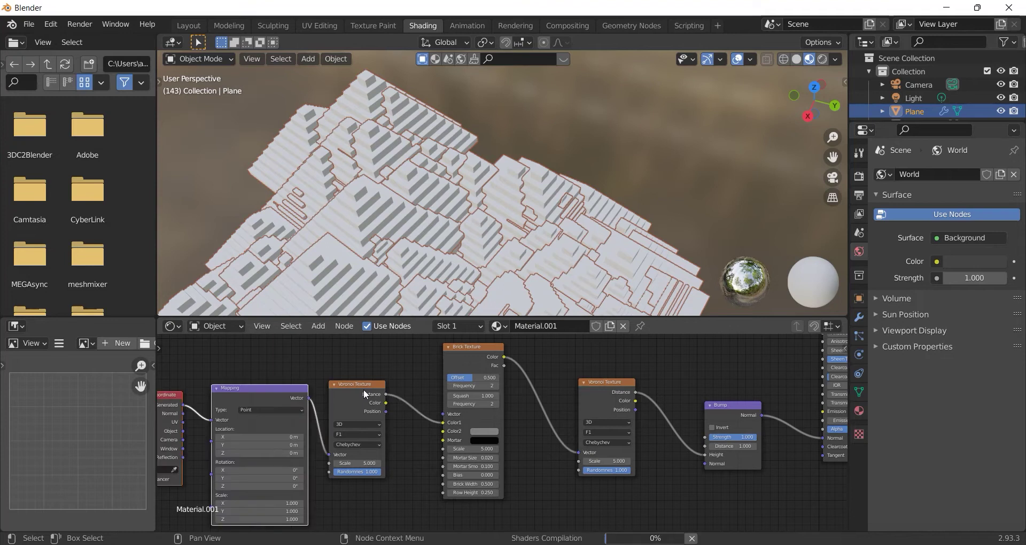
{"action": "scroll", "coordinate": [351, 404], "scroll_direction": "up", "scroll_amount": 1}
{"action": "scroll", "coordinate": [351, 403], "scroll_direction": "down", "scroll_amount": 1}
{"action": "middle_click_drag", "start_coordinate": [342, 390], "coordinate": [472, 386]}
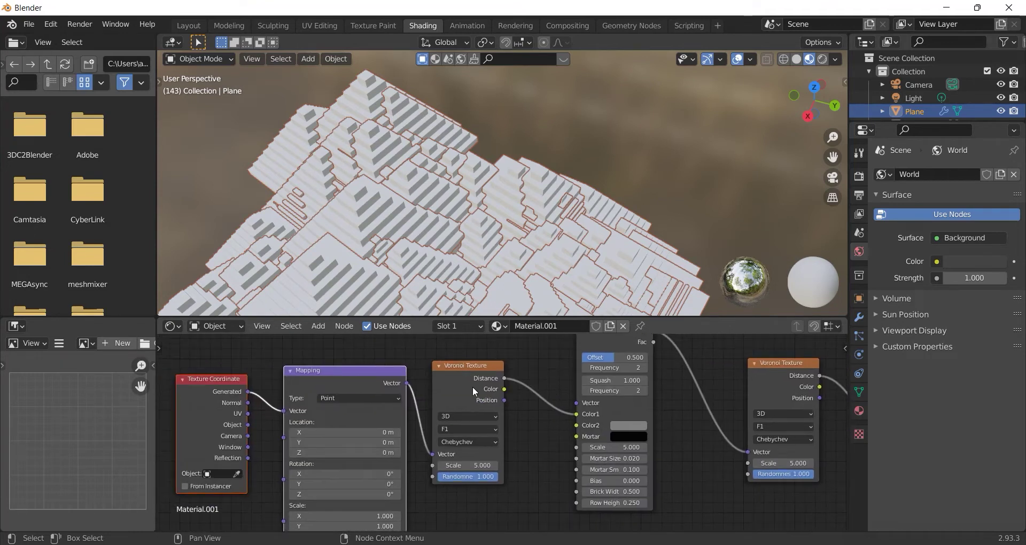
{"action": "scroll", "coordinate": [212, 419], "scroll_direction": "up", "scroll_amount": 1}
{"action": "scroll", "coordinate": [209, 419], "scroll_direction": "up", "scroll_amount": 1}
{"action": "mouse_move", "coordinate": [210, 419]}
{"action": "middle_mouse_down"}
{"action": "mouse_move", "coordinate": [286, 405]}
{"action": "mouse_move", "coordinate": [232, 380]}
{"action": "middle_mouse_up"}
{"action": "scroll", "coordinate": [232, 380], "scroll_direction": "up", "scroll_amount": 1}
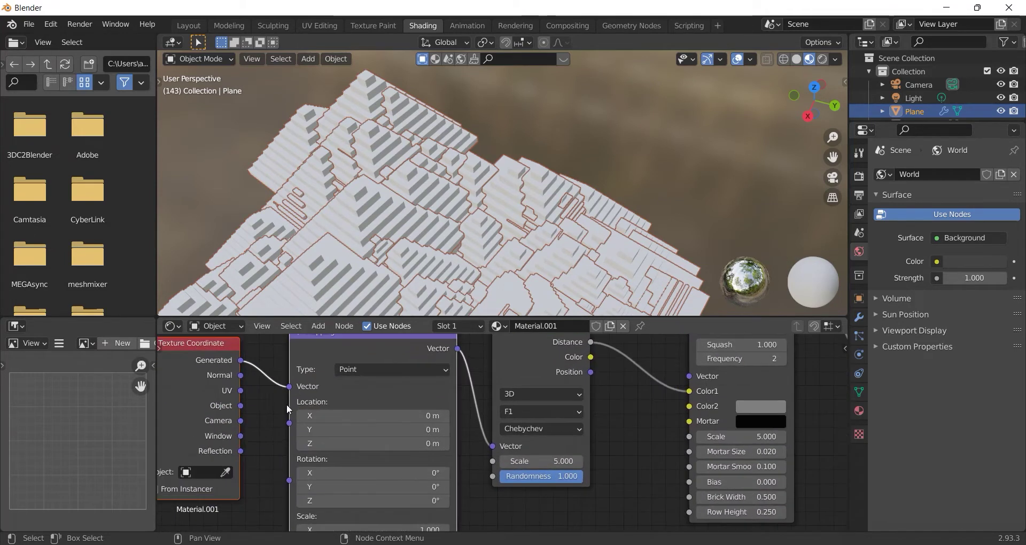
{"action": "scroll", "coordinate": [233, 364], "scroll_direction": "down", "scroll_amount": 1}
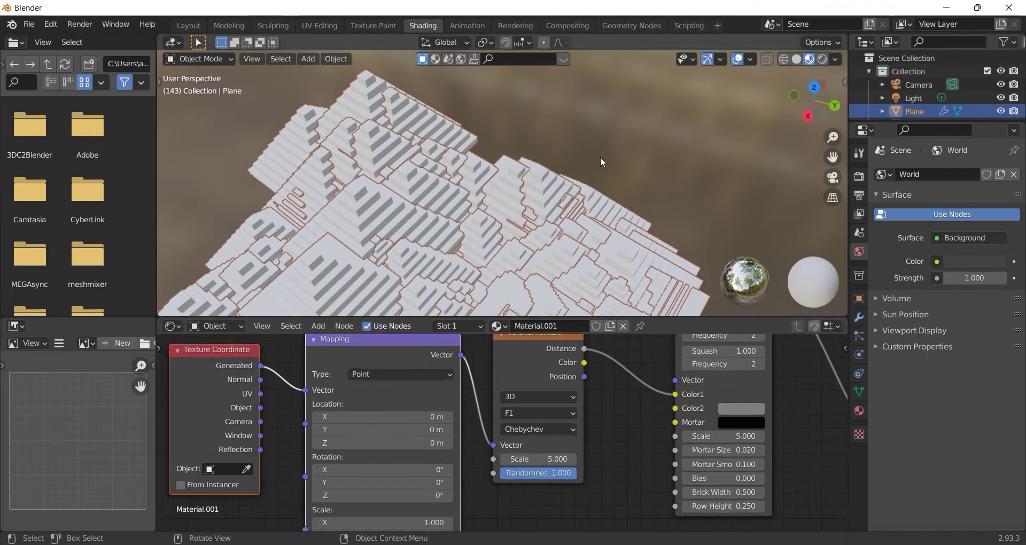
{"action": "left_click", "coordinate": [606, 174]}
{"action": "scroll", "coordinate": [271, 355], "scroll_direction": "up", "scroll_amount": 1}
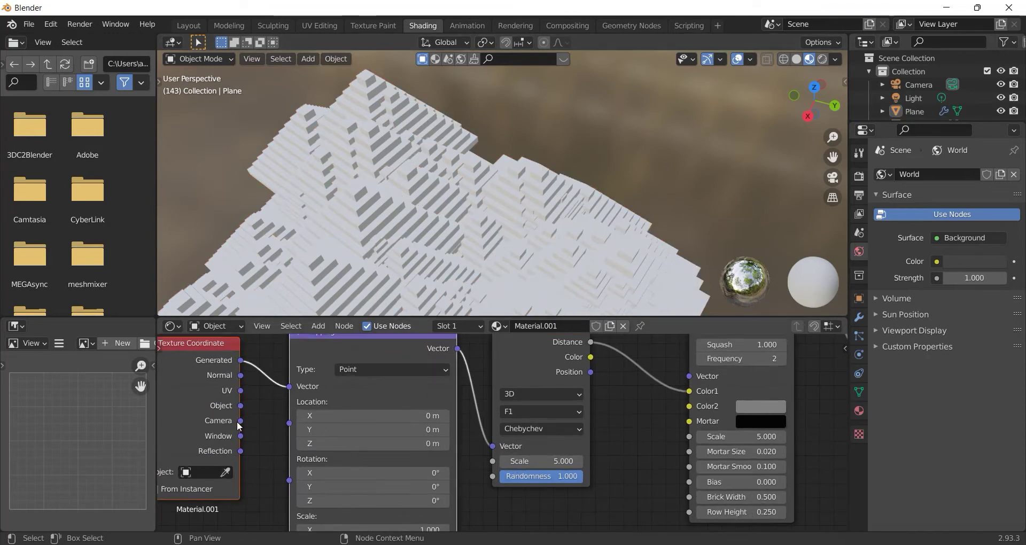
{"action": "left_click_drag", "start_coordinate": [240, 407], "coordinate": [289, 386]}
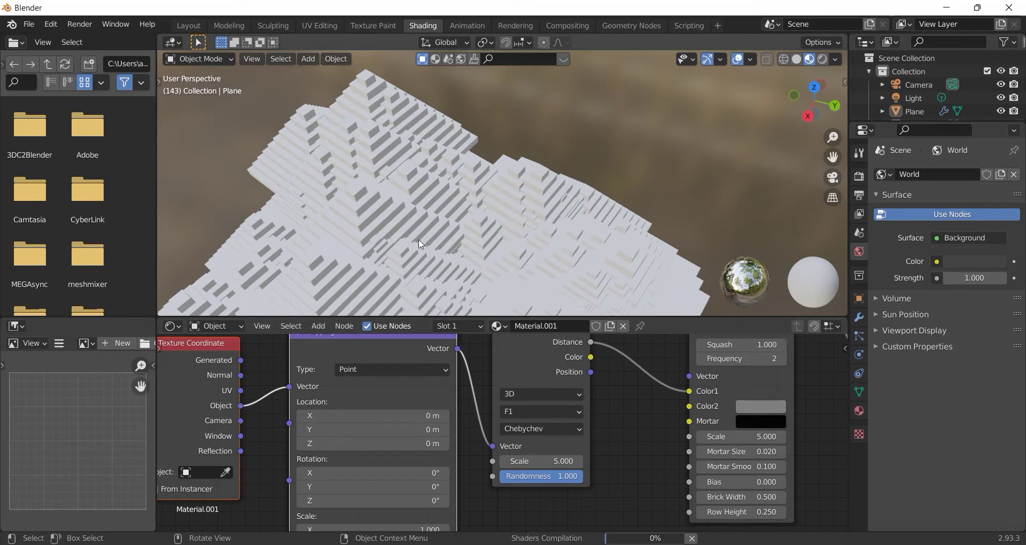
{"action": "mouse_move", "coordinate": [342, 236]}
{"action": "middle_mouse_down"}
{"action": "mouse_move", "coordinate": [356, 245]}
{"action": "mouse_move", "coordinate": [336, 214]}
{"action": "middle_mouse_up"}
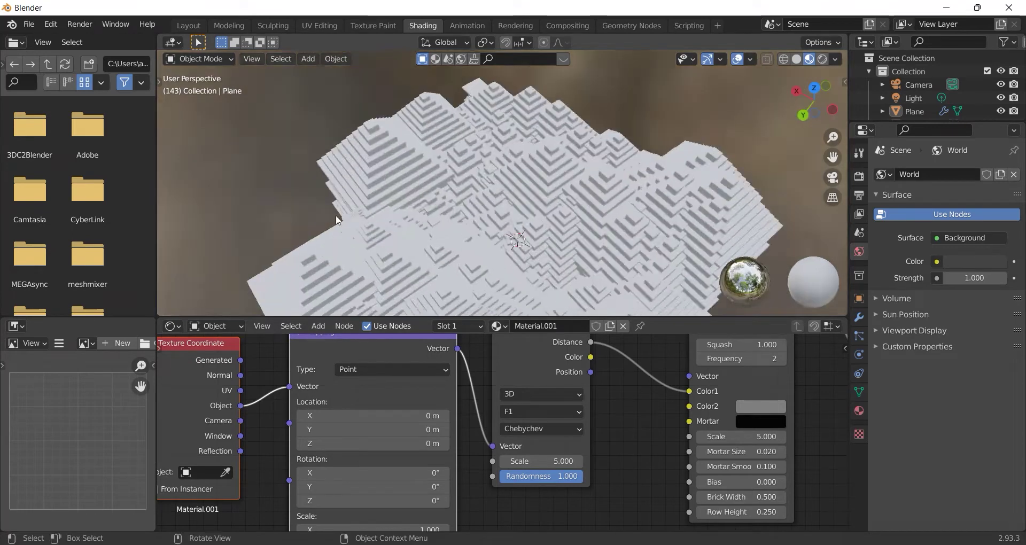
{"action": "scroll", "coordinate": [337, 214], "scroll_direction": "up", "scroll_amount": 3}
{"action": "scroll", "coordinate": [337, 215], "scroll_direction": "up", "scroll_amount": 3}
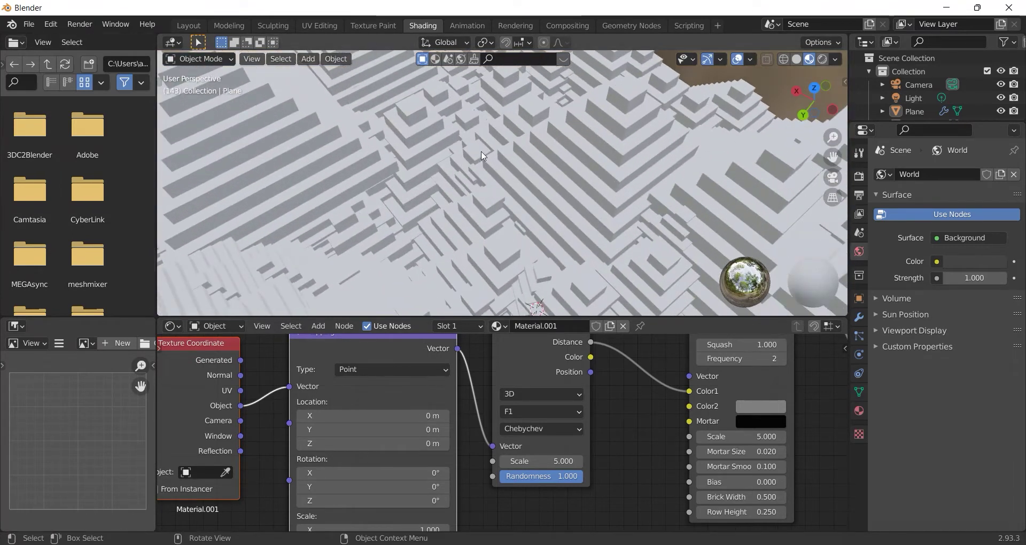
{"action": "scroll", "coordinate": [604, 399], "scroll_direction": "down", "scroll_amount": 3}
{"action": "middle_click_drag", "start_coordinate": [603, 401], "coordinate": [440, 436]}
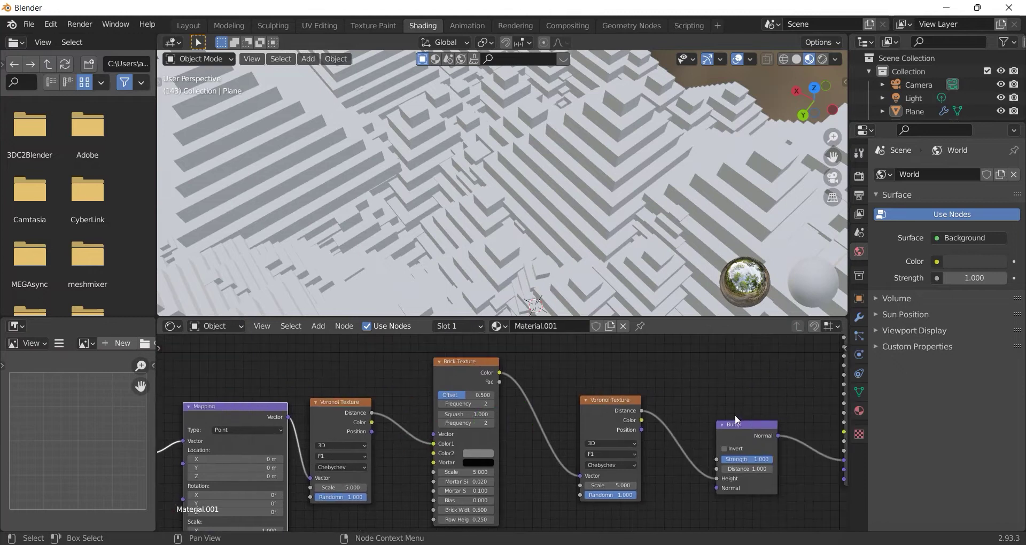
{"action": "middle_click_drag", "start_coordinate": [736, 415], "coordinate": [527, 408]}
{"action": "middle_click_drag", "start_coordinate": [467, 428], "coordinate": [628, 415]}
- Enable Ambient Occlusion and Bloom in the Eevee render settings
{"action": "scroll", "coordinate": [660, 406], "scroll_direction": "up", "scroll_amount": 2}
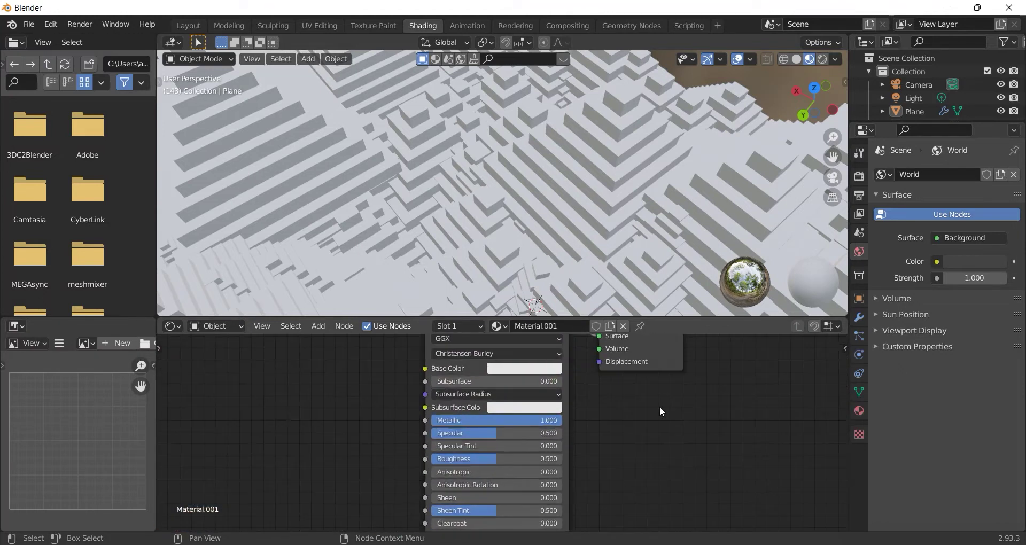
{"action": "left_click", "coordinate": [858, 177]}
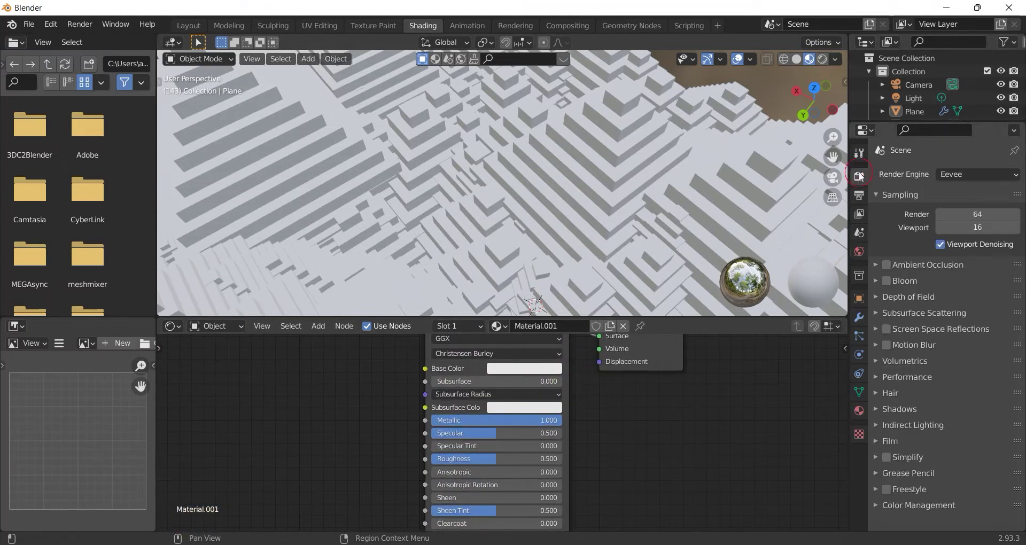
{"action": "left_click", "coordinate": [886, 265]}
{"action": "left_click", "coordinate": [886, 280]}
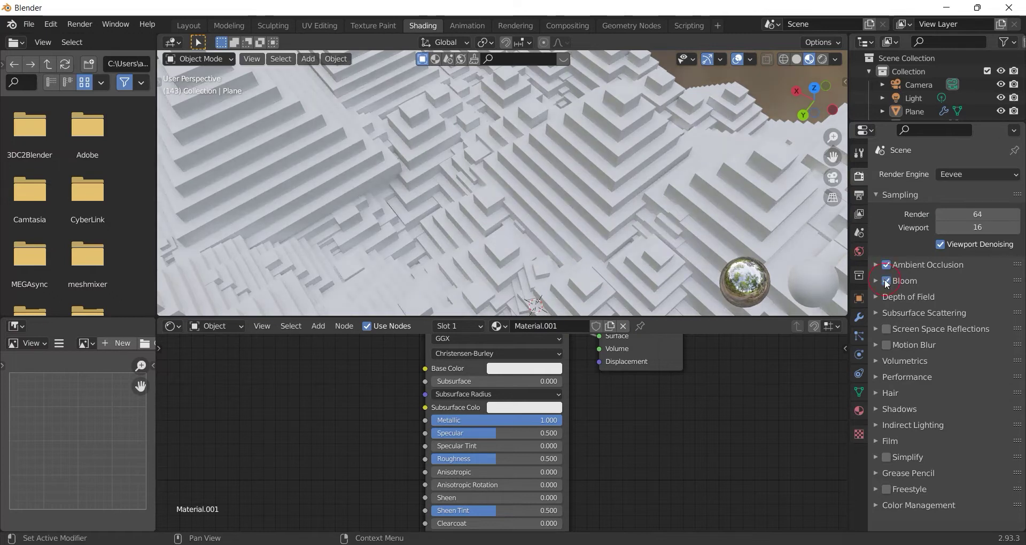
- Move the Material Output node further right, away from the Principled BSDF
{"action": "mouse_move", "coordinate": [529, 203]}
{"action": "middle_mouse_down"}
{"action": "mouse_move", "coordinate": [537, 188]}
{"action": "mouse_move", "coordinate": [555, 192]}
{"action": "middle_mouse_up"}
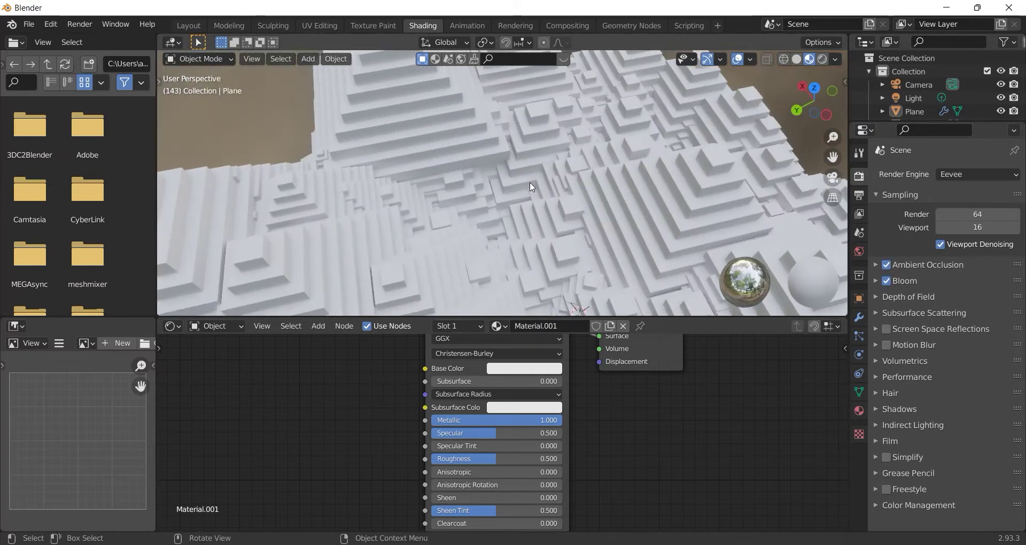
{"action": "scroll", "coordinate": [368, 450], "scroll_direction": "down", "scroll_amount": 2}
{"action": "scroll", "coordinate": [354, 405], "scroll_direction": "down", "scroll_amount": 2}
{"action": "middle_click_drag", "start_coordinate": [354, 405], "coordinate": [329, 469]}
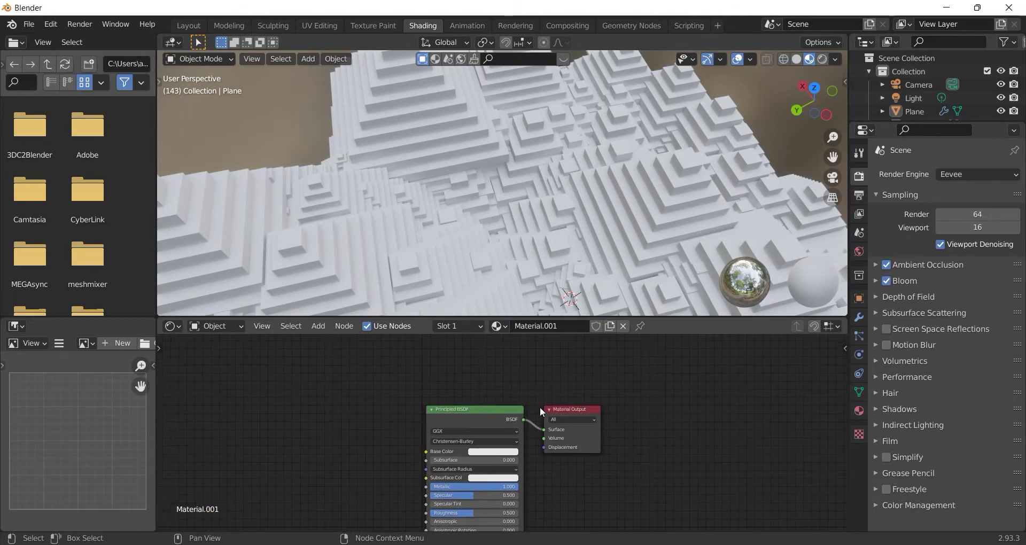
{"action": "left_click_drag", "start_coordinate": [571, 409], "coordinate": [681, 410]}
{"action": "left_click", "coordinate": [319, 326]}
- Insert a Mix Shader onto the Principled BSDF–Material Output link
{"action": "left_click", "coordinate": [329, 340]}
{"action": "type", "text": "mi"}
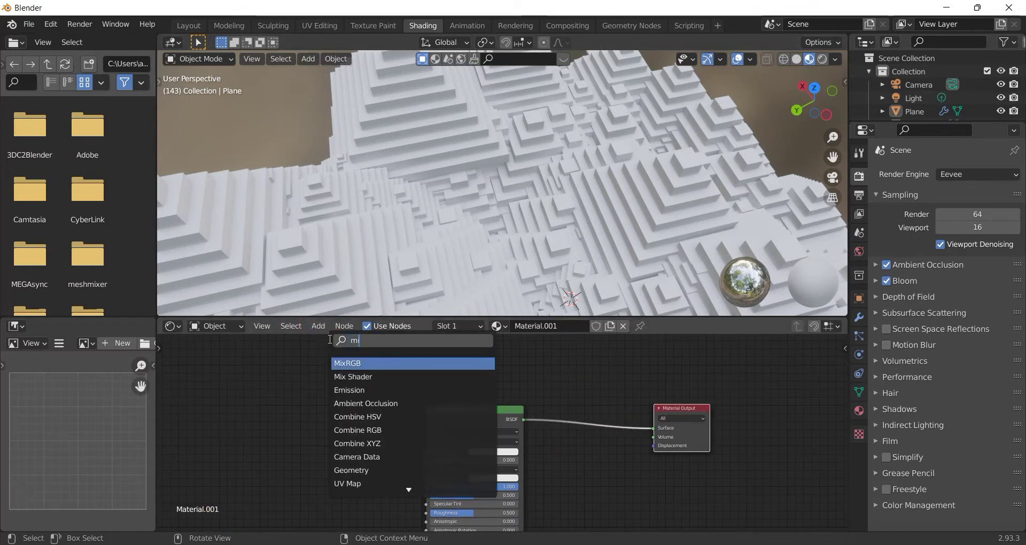
{"action": "key", "text": "Down"}
{"action": "key", "text": "Return"}
{"action": "left_click", "coordinate": [289, 384]}
{"action": "left_click_drag", "start_coordinate": [288, 385], "coordinate": [605, 422]}
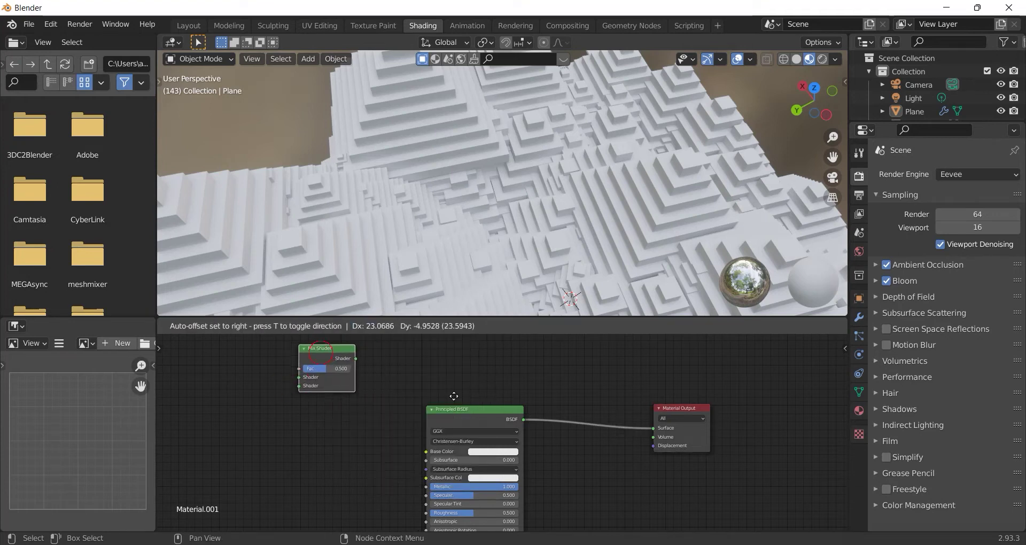
{"action": "scroll", "coordinate": [603, 416], "scroll_direction": "up", "scroll_amount": 2}
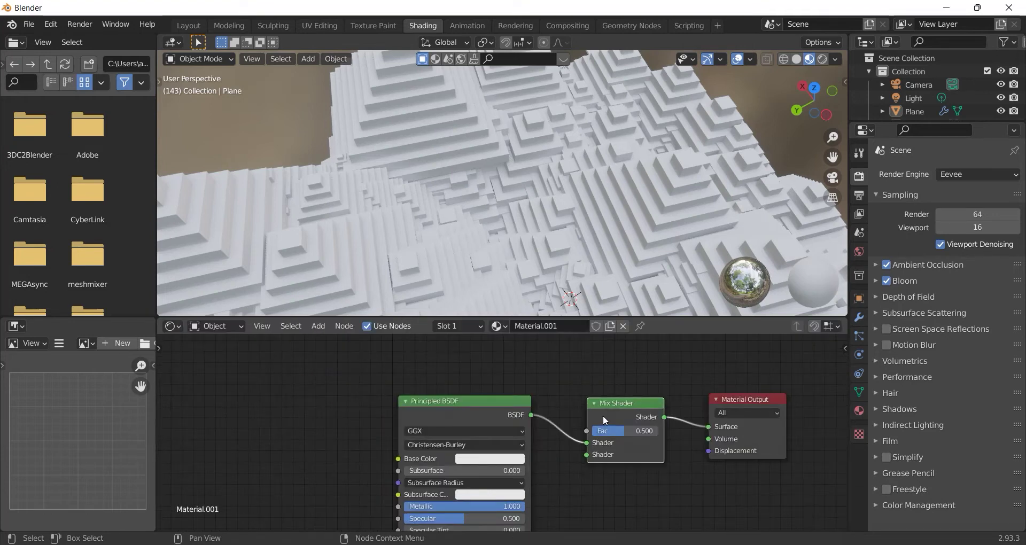
{"action": "left_click_drag", "start_coordinate": [649, 395], "coordinate": [738, 377]}
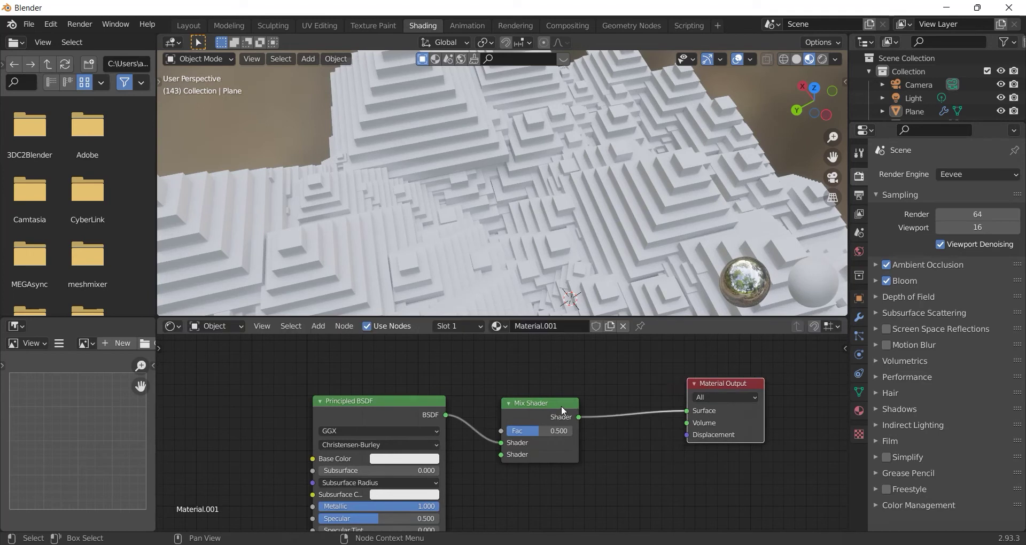
- Duplicate the Mix Shader and drop the copy just before Material Output
{"action": "key", "text": "shift+d"}
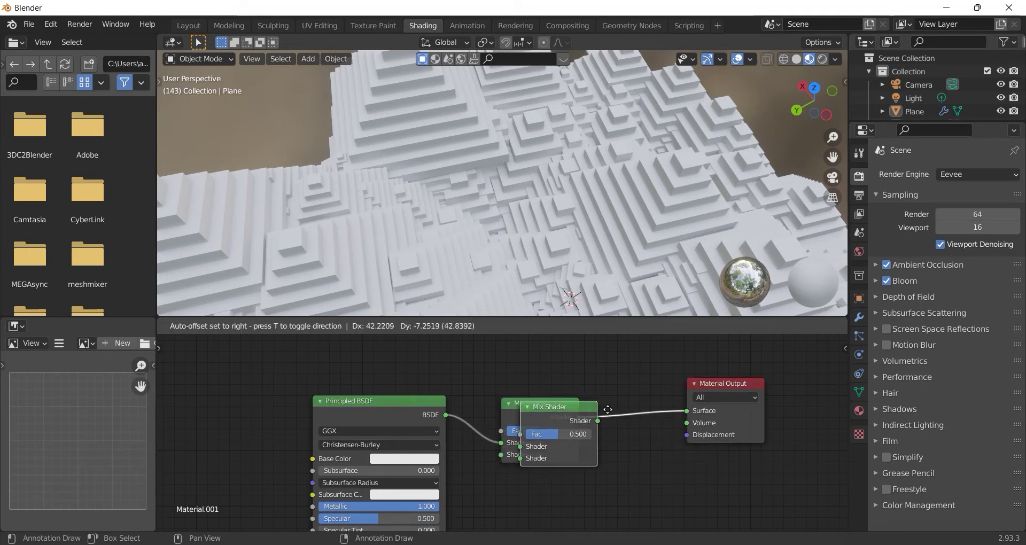
{"action": "left_click", "coordinate": [666, 395]}
{"action": "scroll", "coordinate": [591, 488], "scroll_direction": "down", "scroll_amount": 1}
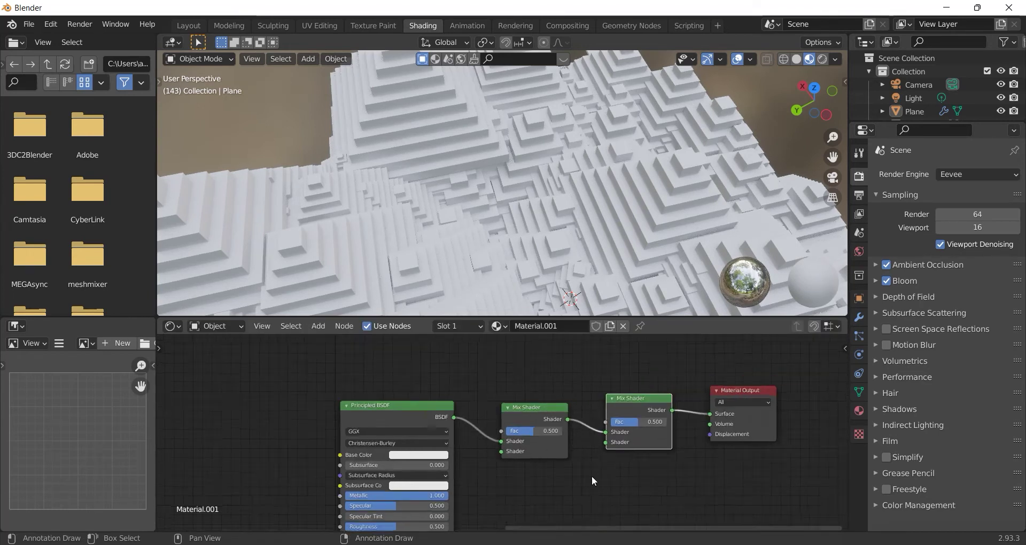
{"action": "scroll", "coordinate": [553, 483], "scroll_direction": "down", "scroll_amount": 1}
{"action": "scroll", "coordinate": [621, 417], "scroll_direction": "down", "scroll_amount": 1}
{"action": "scroll", "coordinate": [614, 423], "scroll_direction": "down", "scroll_amount": 3}
{"action": "scroll", "coordinate": [613, 423], "scroll_direction": "down", "scroll_amount": 1}
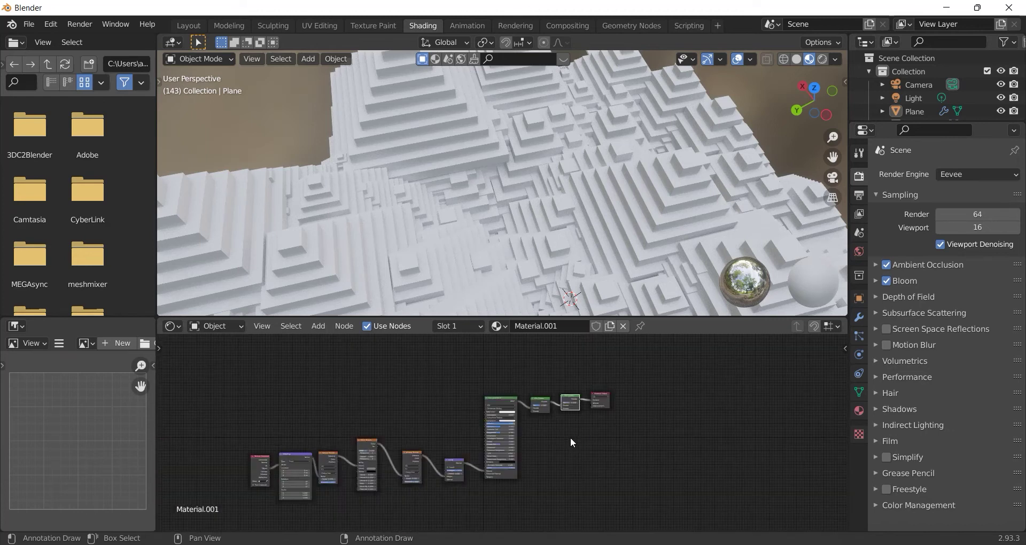
{"action": "scroll", "coordinate": [432, 384], "scroll_direction": "up", "scroll_amount": 2}
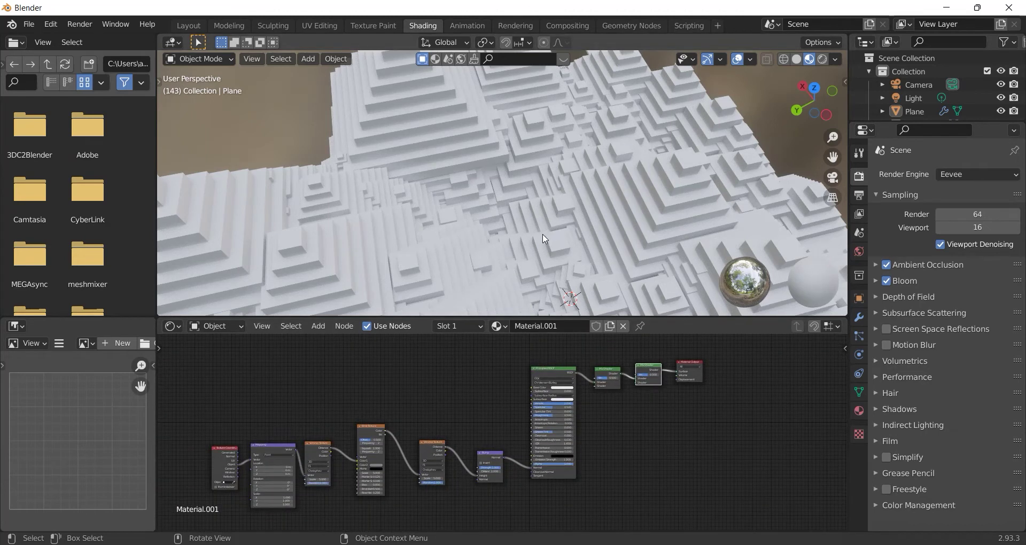
- Duplicate the five-node texture chain and place the copy above the original
{"action": "left_click_drag", "start_coordinate": [194, 423], "coordinate": [444, 514]}
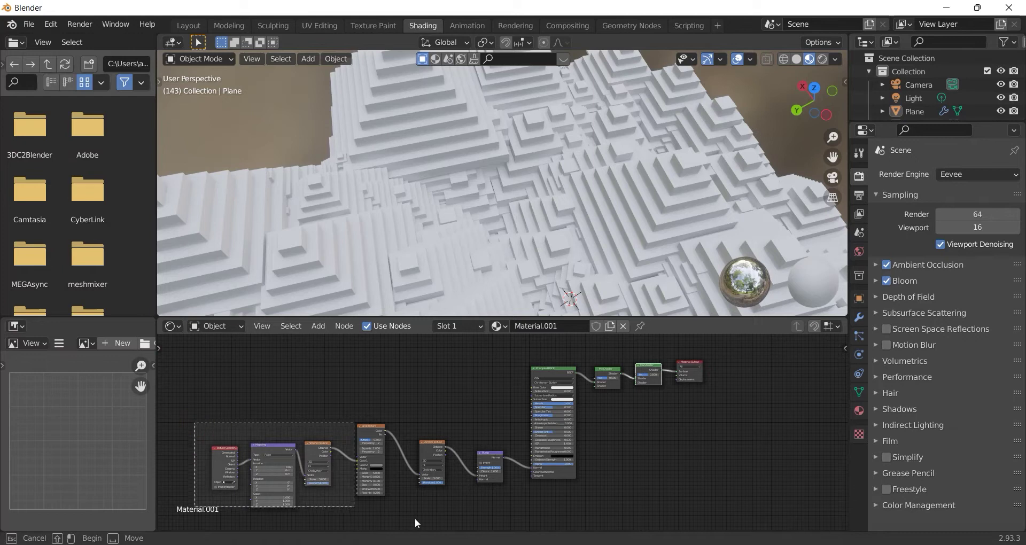
{"action": "scroll", "coordinate": [450, 410], "scroll_direction": "down", "scroll_amount": 1}
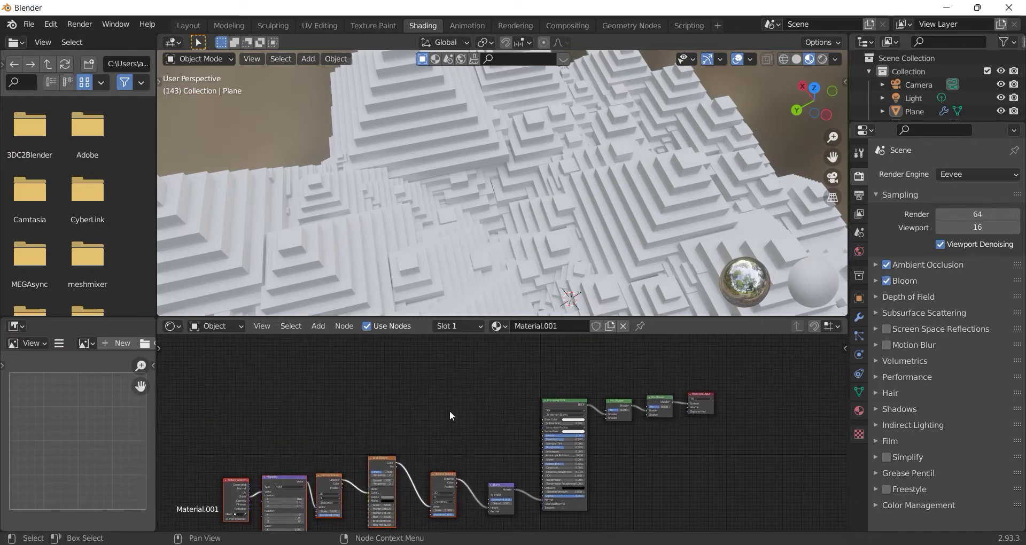
{"action": "scroll", "coordinate": [450, 410], "scroll_direction": "down", "scroll_amount": 1}
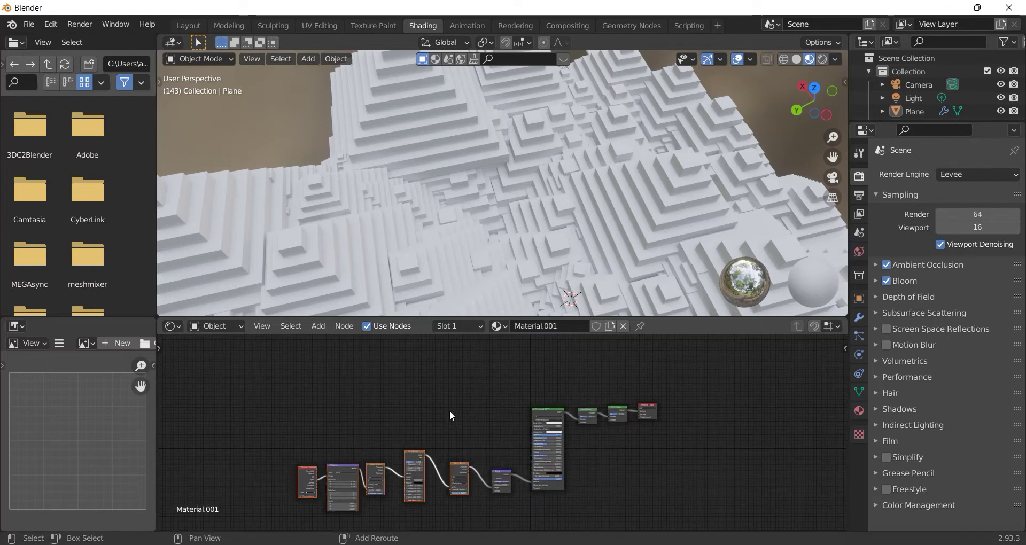
{"action": "key", "text": "shift+d"}
{"action": "left_click", "coordinate": [481, 500]}
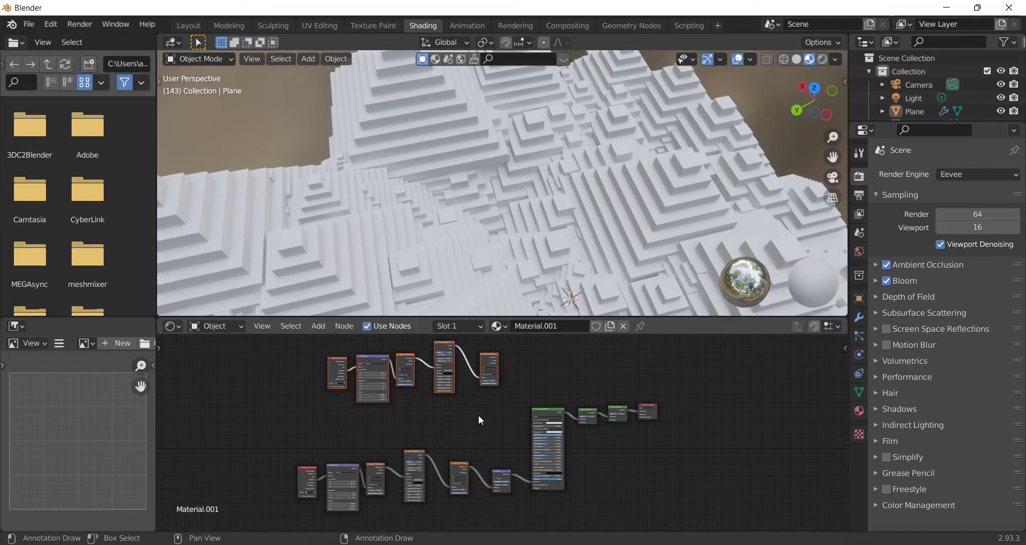
{"action": "scroll", "coordinate": [374, 390], "scroll_direction": "up", "scroll_amount": 3, "text": "shift"}
- Duplicate the copied chain again and place it higher and further right
{"action": "left_click_drag", "start_coordinate": [297, 391], "coordinate": [499, 480]}
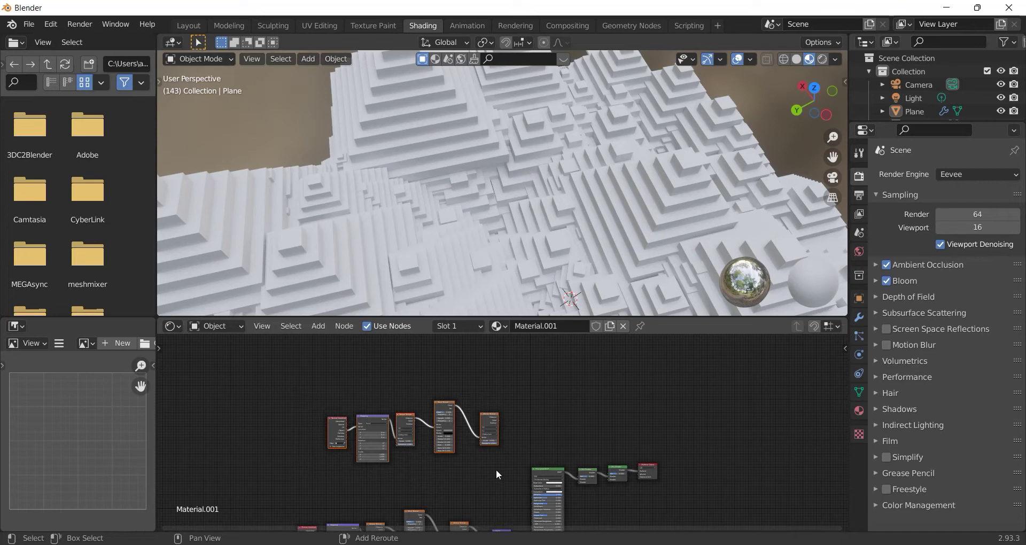
{"action": "key", "text": "shift+d"}
{"action": "left_click", "coordinate": [614, 413]}
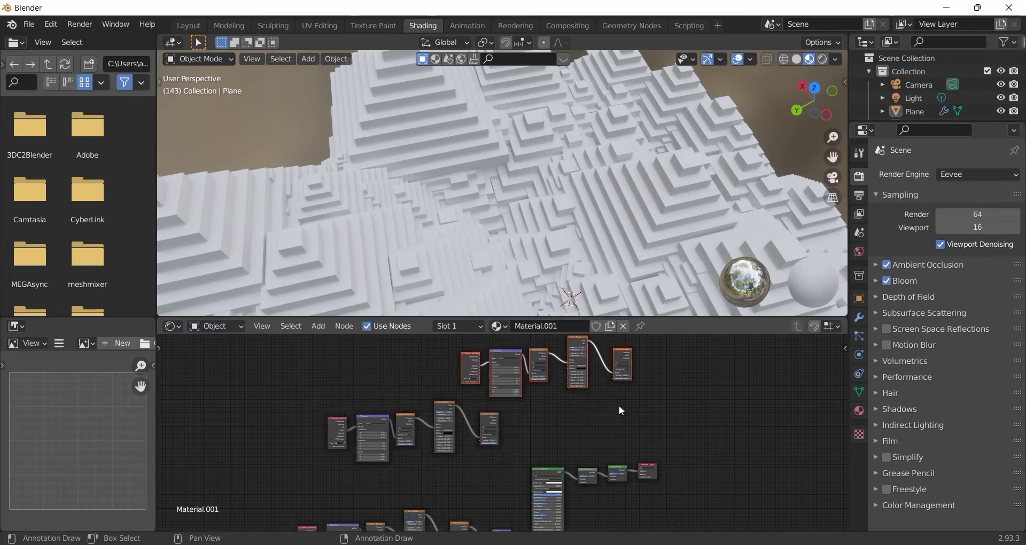
{"action": "scroll", "coordinate": [529, 418], "scroll_direction": "up", "scroll_amount": 2}
{"action": "scroll", "coordinate": [527, 416], "scroll_direction": "up", "scroll_amount": 1}
{"action": "scroll", "coordinate": [444, 430], "scroll_direction": "up", "scroll_amount": 1}
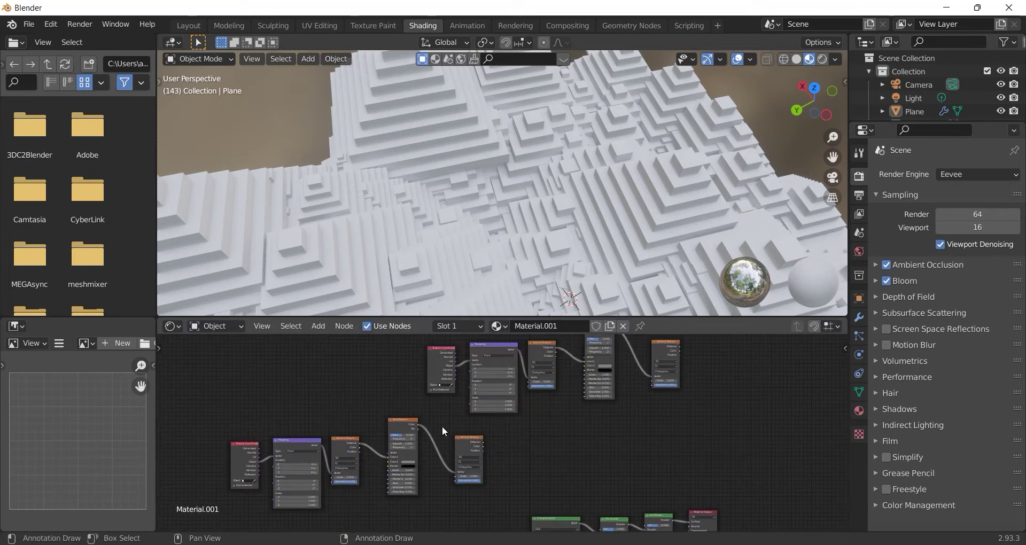
- Add a ColorRamp node beside the lower texture chain
{"action": "left_click", "coordinate": [319, 331]}
{"action": "left_click", "coordinate": [335, 345]}
{"action": "type", "text": "colo"}
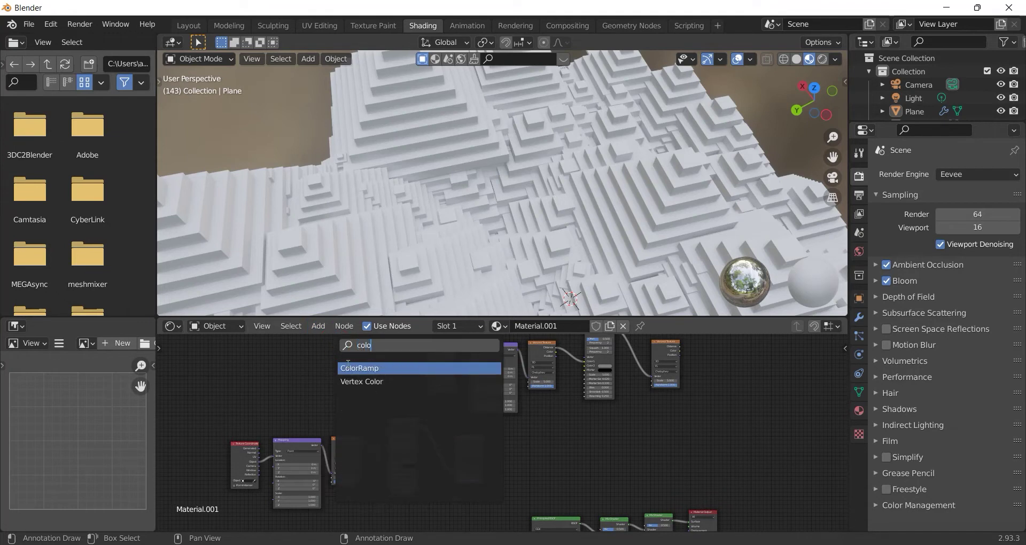
{"action": "left_click", "coordinate": [348, 367]}
{"action": "left_click", "coordinate": [345, 365]}
{"action": "left_click_drag", "start_coordinate": [345, 365], "coordinate": [532, 447]}
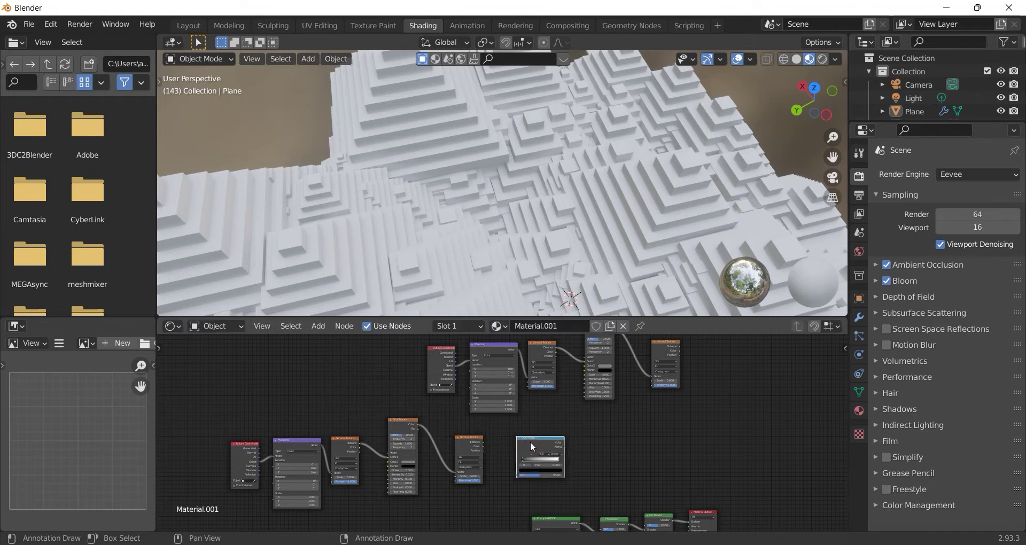
- Duplicate the ColorRamp and place the copy further up and right
{"action": "key", "text": "shift+d"}
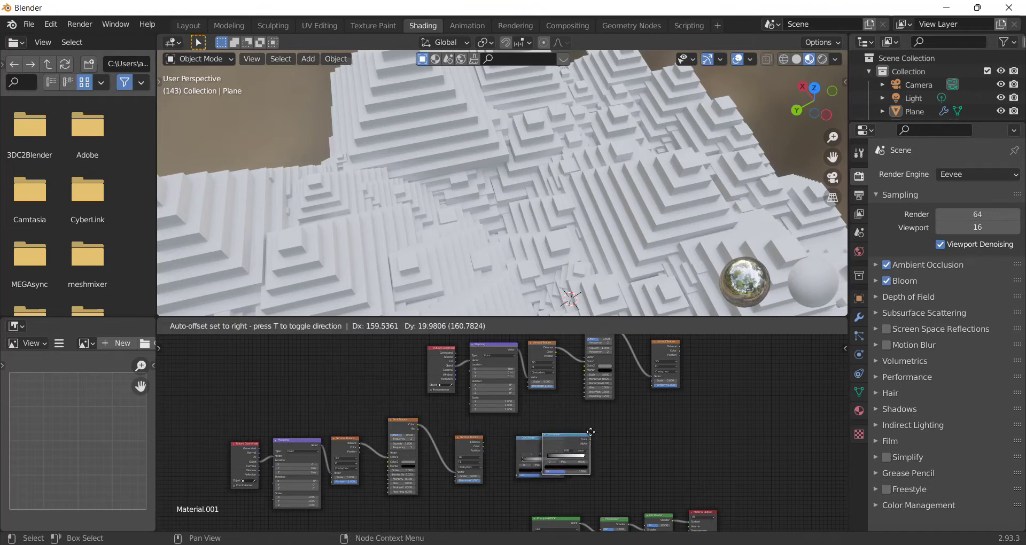
{"action": "left_click", "coordinate": [696, 404]}
{"action": "scroll", "coordinate": [604, 398], "scroll_direction": "up", "scroll_amount": 1}
{"action": "scroll", "coordinate": [603, 399], "scroll_direction": "up", "scroll_amount": 1}
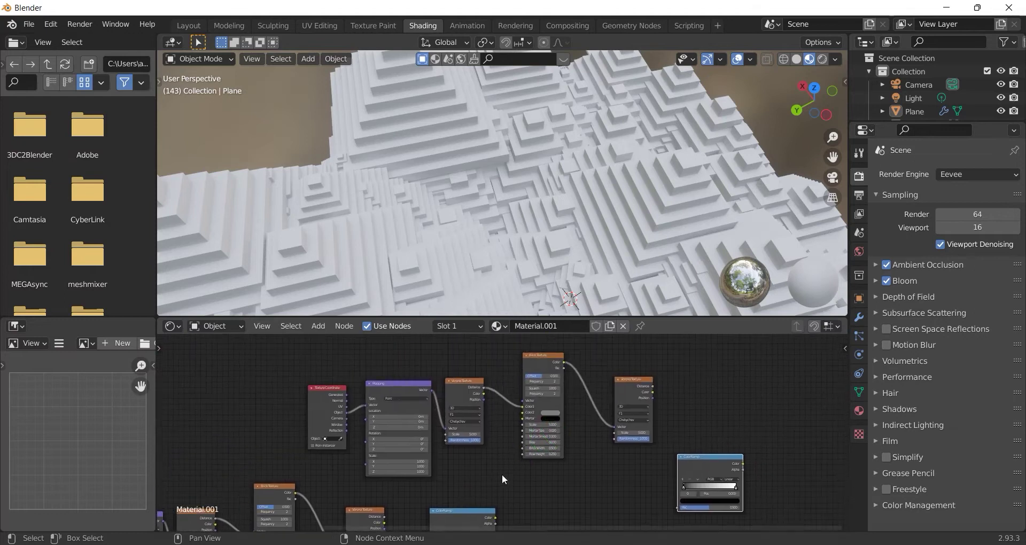
{"action": "scroll", "coordinate": [537, 450], "scroll_direction": "up", "scroll_amount": 2}
{"action": "scroll", "coordinate": [526, 458], "scroll_direction": "down", "scroll_amount": 2}
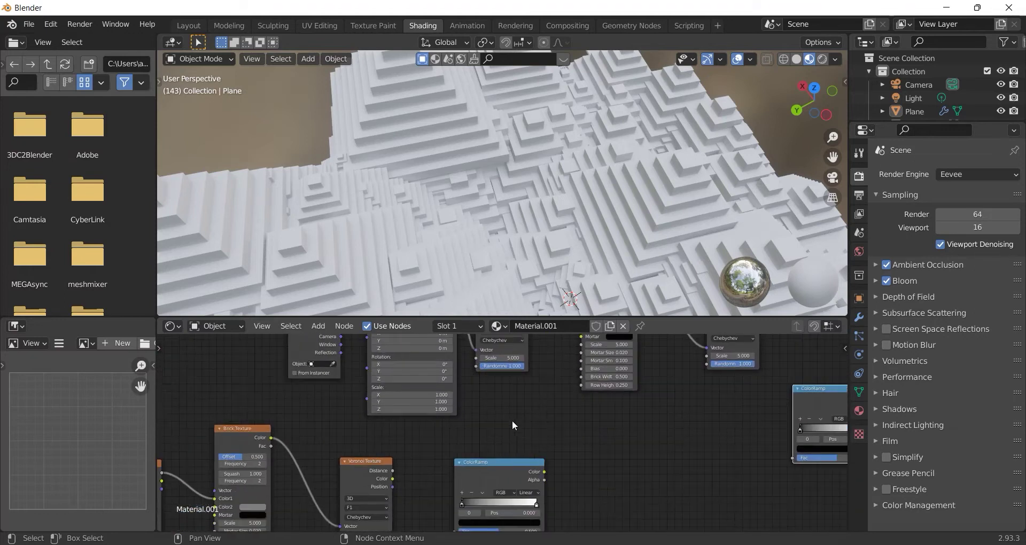
{"action": "scroll", "coordinate": [477, 422], "scroll_direction": "down", "scroll_amount": 2}
{"action": "scroll", "coordinate": [475, 403], "scroll_direction": "down", "scroll_amount": 2}
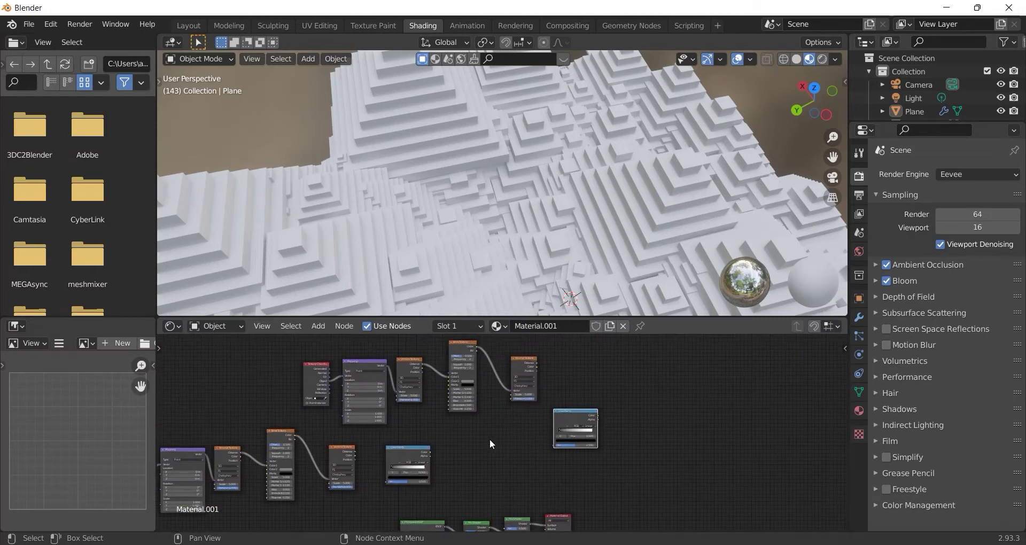
{"action": "middle_click_drag", "start_coordinate": [507, 447], "coordinate": [566, 403]}
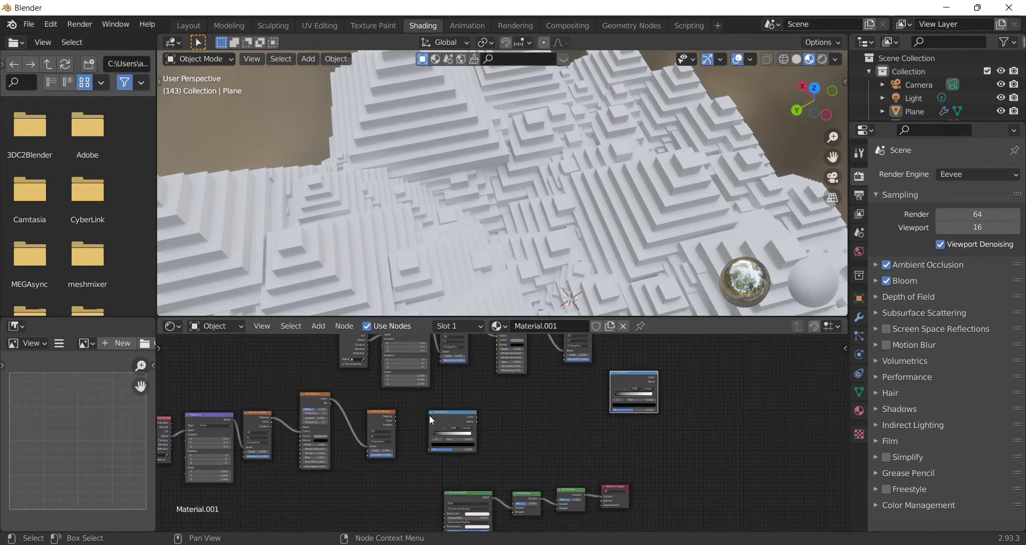
{"action": "scroll", "coordinate": [417, 412], "scroll_direction": "up", "scroll_amount": 1}
{"action": "scroll", "coordinate": [317, 409], "scroll_direction": "up", "scroll_amount": 1}
- Connect Voronoi Distance into the ColorRamp Fac and link its Color toward the Mix Shader
{"action": "left_click_drag", "start_coordinate": [317, 405], "coordinate": [376, 461]}
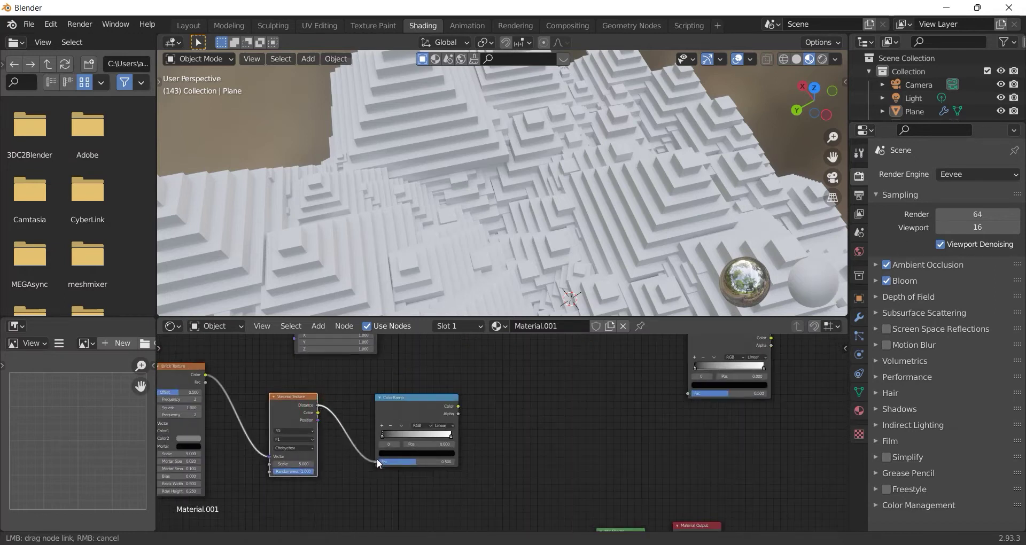
{"action": "scroll", "coordinate": [479, 444], "scroll_direction": "down", "scroll_amount": 1}
{"action": "middle_click_drag", "start_coordinate": [479, 443], "coordinate": [555, 396]}
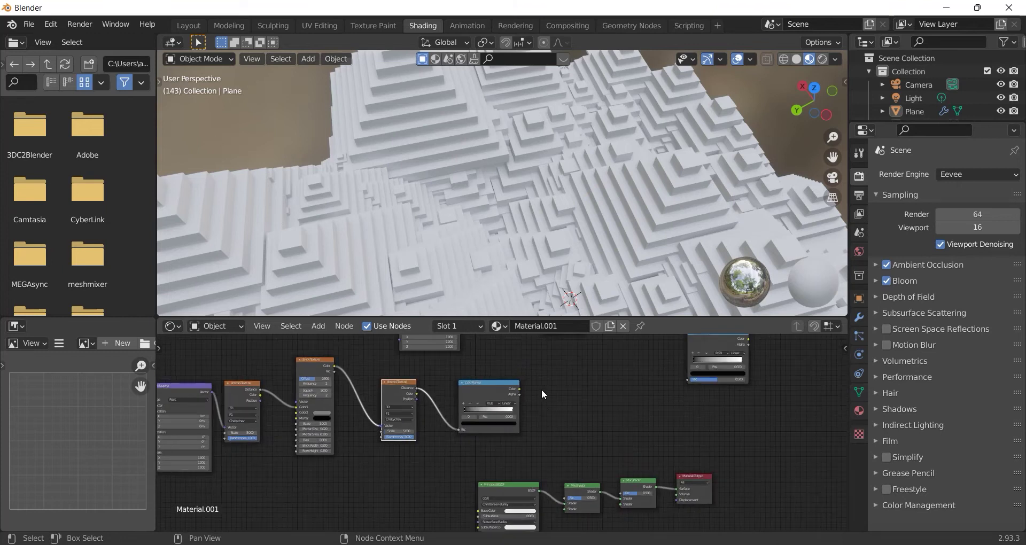
{"action": "mouse_move", "coordinate": [518, 389]}
{"action": "left_mouse_down"}
{"action": "mouse_move", "coordinate": [560, 523]}
{"action": "mouse_move", "coordinate": [588, 505]}
{"action": "left_mouse_up"}
{"action": "left_click", "coordinate": [557, 505]}
- Plug the Principled BSDF into a Mix Shader's shader input
{"action": "scroll", "coordinate": [577, 412], "scroll_direction": "up", "scroll_amount": 1}
{"action": "scroll", "coordinate": [550, 385], "scroll_direction": "up", "scroll_amount": 2}
{"action": "scroll", "coordinate": [561, 422], "scroll_direction": "up", "scroll_amount": 1}
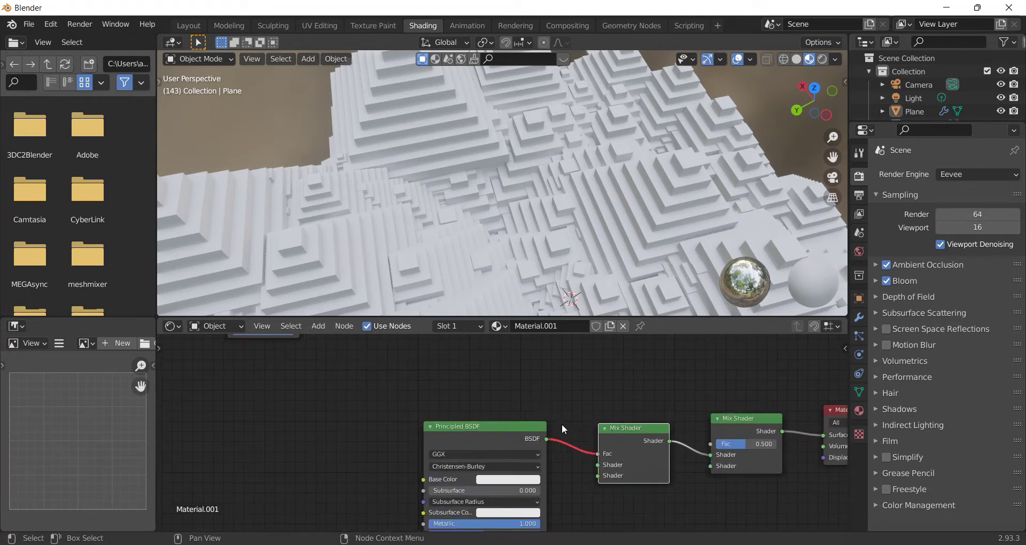
{"action": "left_click_drag", "start_coordinate": [597, 455], "coordinate": [597, 465]}
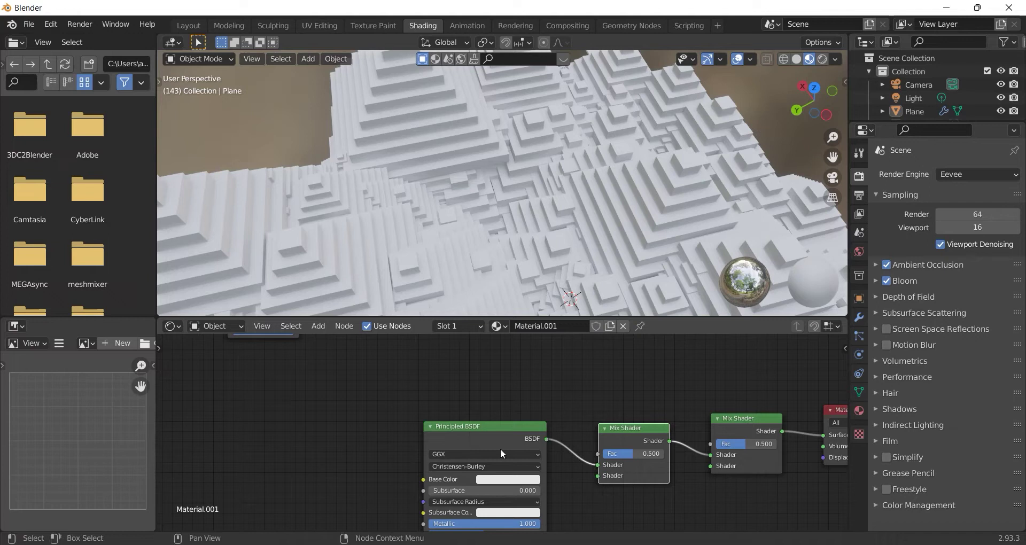
- Link the ColorRamp Color output to the Mix Shader's Fac
{"action": "scroll", "coordinate": [491, 416], "scroll_direction": "down", "scroll_amount": 1}
{"action": "scroll", "coordinate": [491, 416], "scroll_direction": "down", "scroll_amount": 1}
{"action": "scroll", "coordinate": [510, 350], "scroll_direction": "up", "scroll_amount": 3, "text": "shift"}
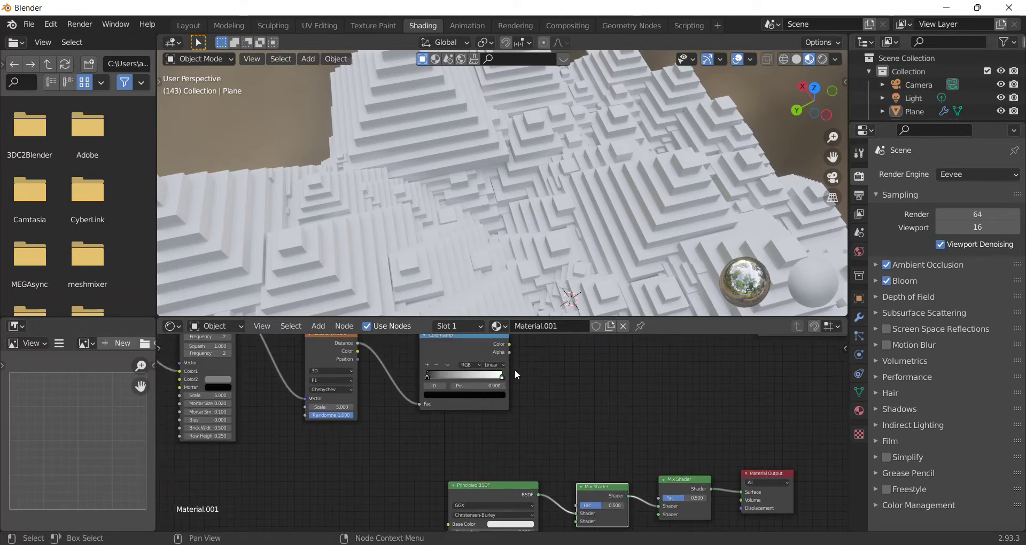
{"action": "left_click_drag", "start_coordinate": [509, 346], "coordinate": [583, 505]}
- Move the Voronoi Texture node down-left and feed its Distance into the ColorRamp Fac
{"action": "scroll", "coordinate": [617, 428], "scroll_direction": "down", "scroll_amount": 2}
{"action": "scroll", "coordinate": [538, 451], "scroll_direction": "down", "scroll_amount": 1}
{"action": "scroll", "coordinate": [537, 451], "scroll_direction": "up", "scroll_amount": 1}
{"action": "middle_click_drag", "start_coordinate": [571, 337], "coordinate": [524, 428]}
{"action": "left_click_drag", "start_coordinate": [533, 360], "coordinate": [505, 375]}
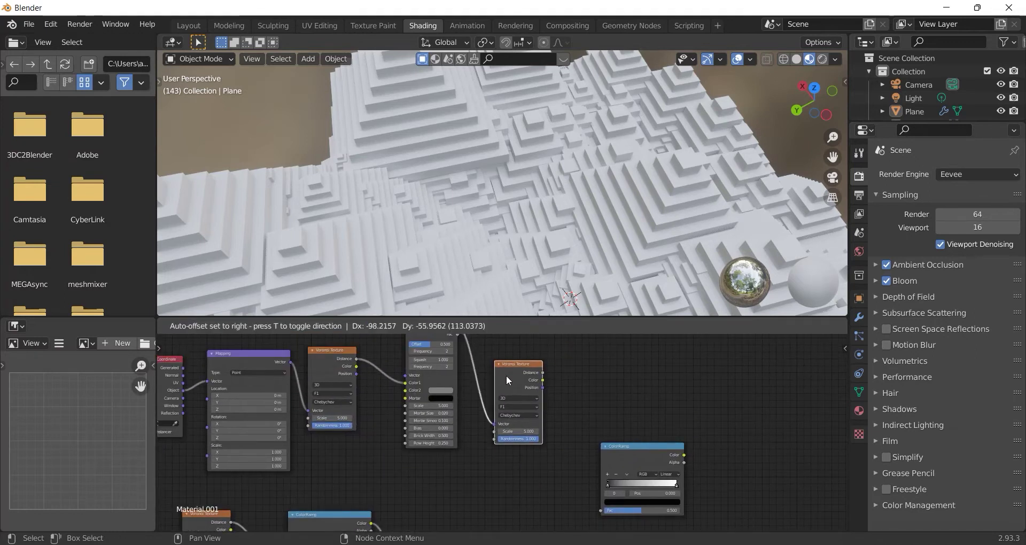
{"action": "scroll", "coordinate": [506, 375], "scroll_direction": "up", "scroll_amount": 2}
{"action": "scroll", "coordinate": [563, 370], "scroll_direction": "down", "scroll_amount": 1}
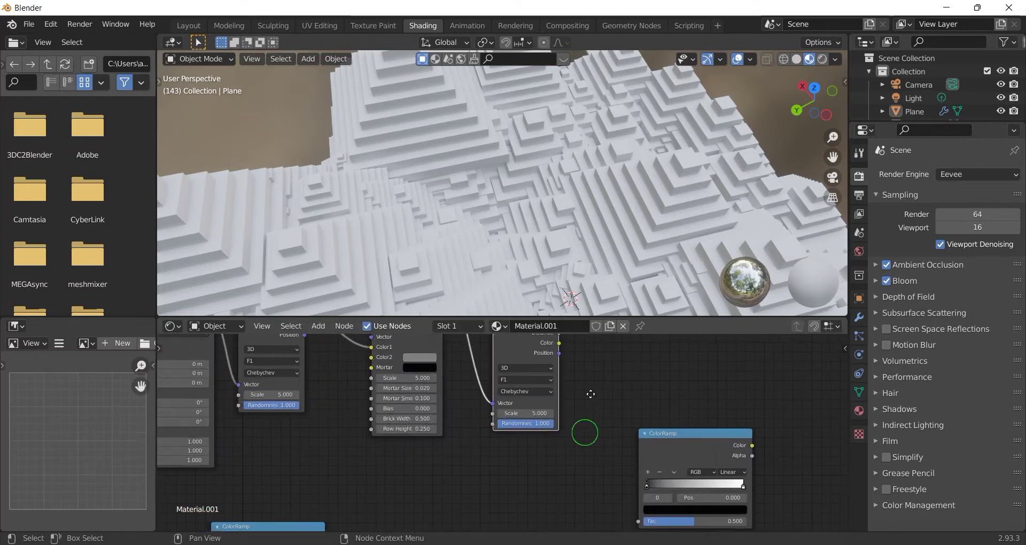
{"action": "scroll", "coordinate": [584, 397], "scroll_direction": "down", "scroll_amount": 1}
{"action": "middle_click_drag", "start_coordinate": [559, 391], "coordinate": [541, 368]}
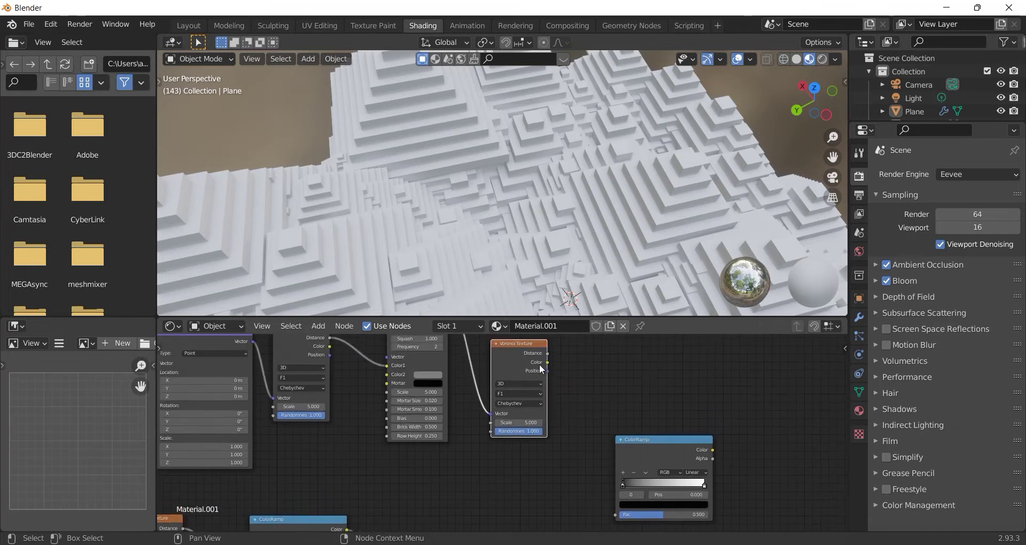
{"action": "left_click_drag", "start_coordinate": [547, 353], "coordinate": [616, 514]}
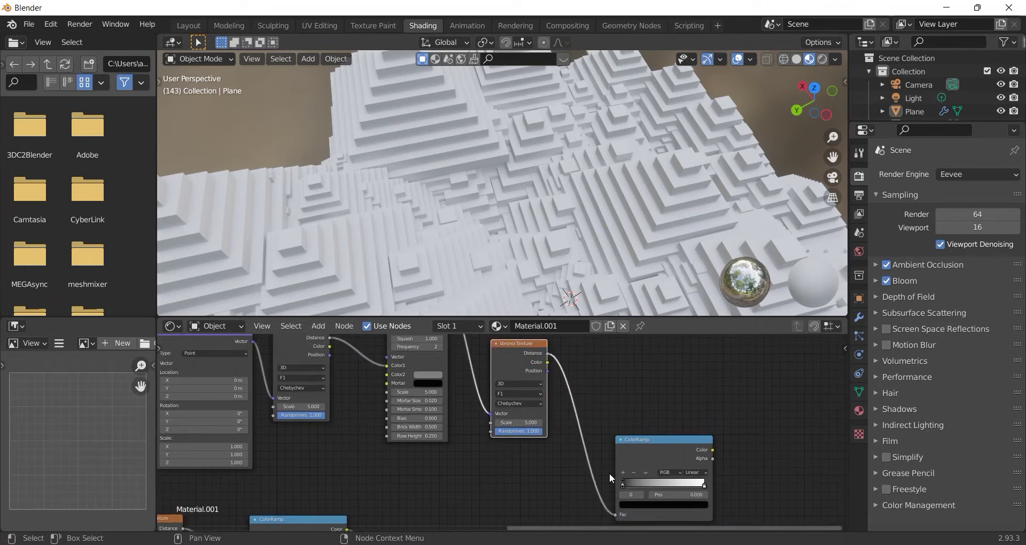
- Recenter the node view on the ColorRamp and Texture Coordinate nodes to see the whole tree
{"action": "scroll", "coordinate": [632, 454], "scroll_direction": "down", "scroll_amount": 1}
{"action": "scroll", "coordinate": [631, 453], "scroll_direction": "down", "scroll_amount": 1}
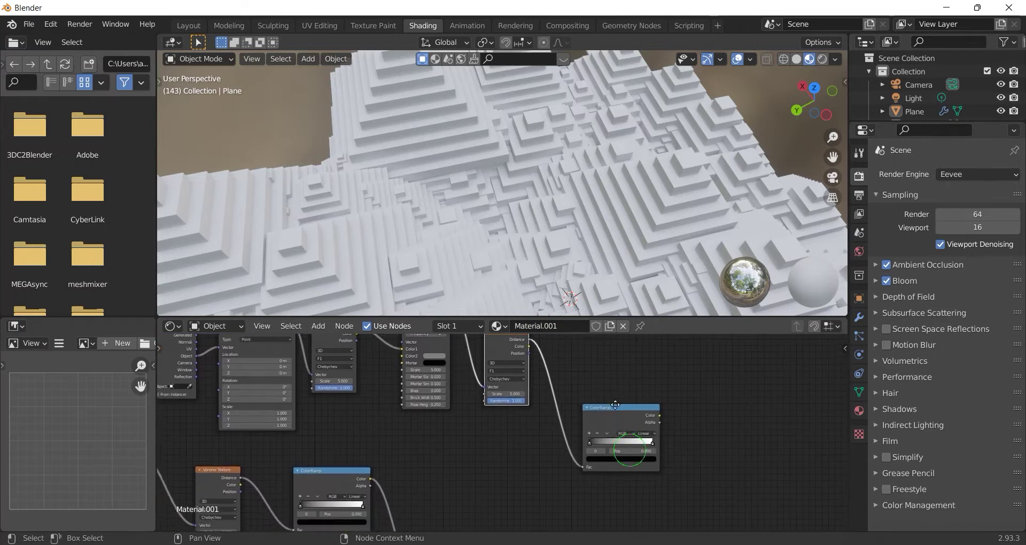
{"action": "middle_click_drag", "start_coordinate": [617, 432], "coordinate": [613, 416]}
{"action": "scroll", "coordinate": [612, 416], "scroll_direction": "up", "scroll_amount": 1}
{"action": "middle_click_drag", "start_coordinate": [565, 442], "coordinate": [584, 491]}
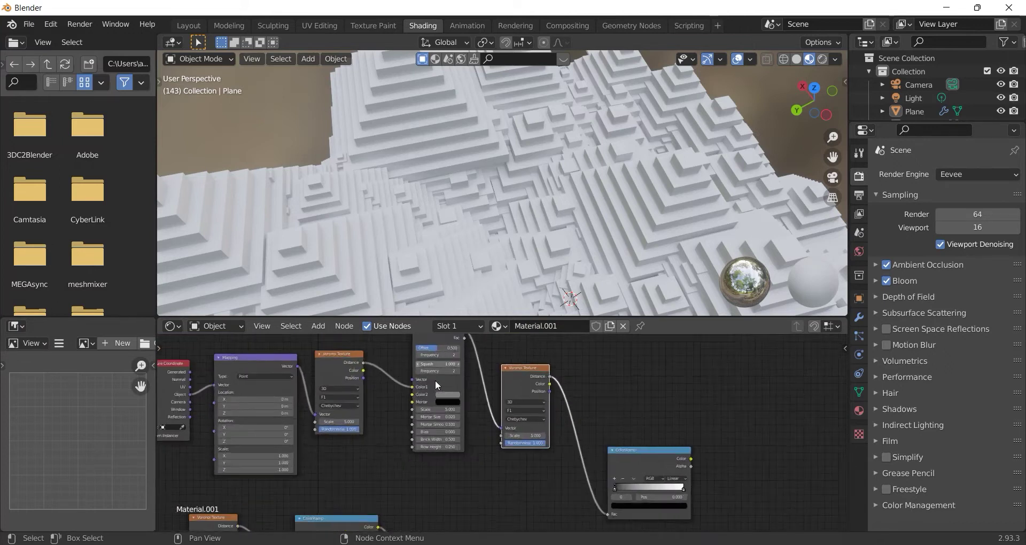
{"action": "middle_click_drag", "start_coordinate": [475, 404], "coordinate": [551, 439]}
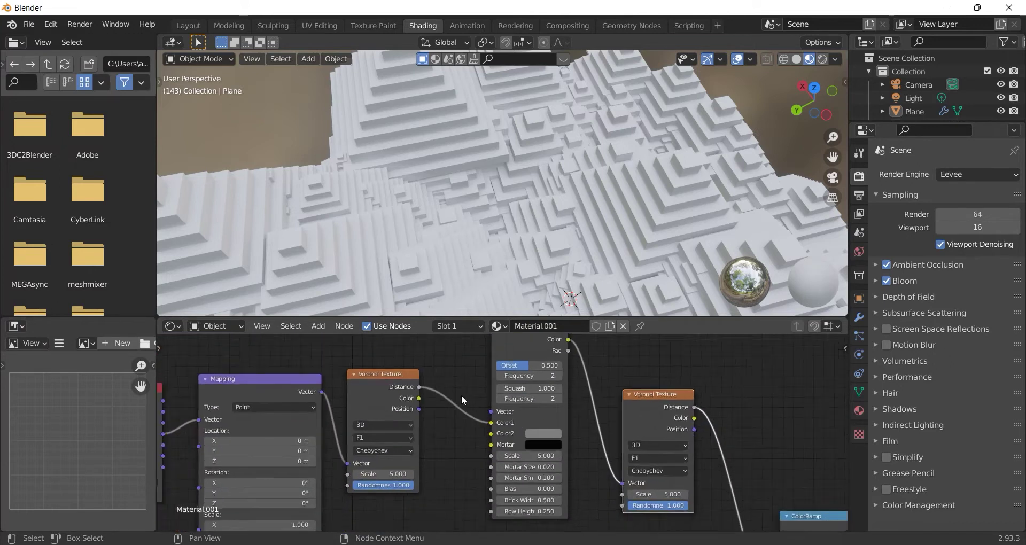
{"action": "middle_click_drag", "start_coordinate": [695, 457], "coordinate": [591, 386]}
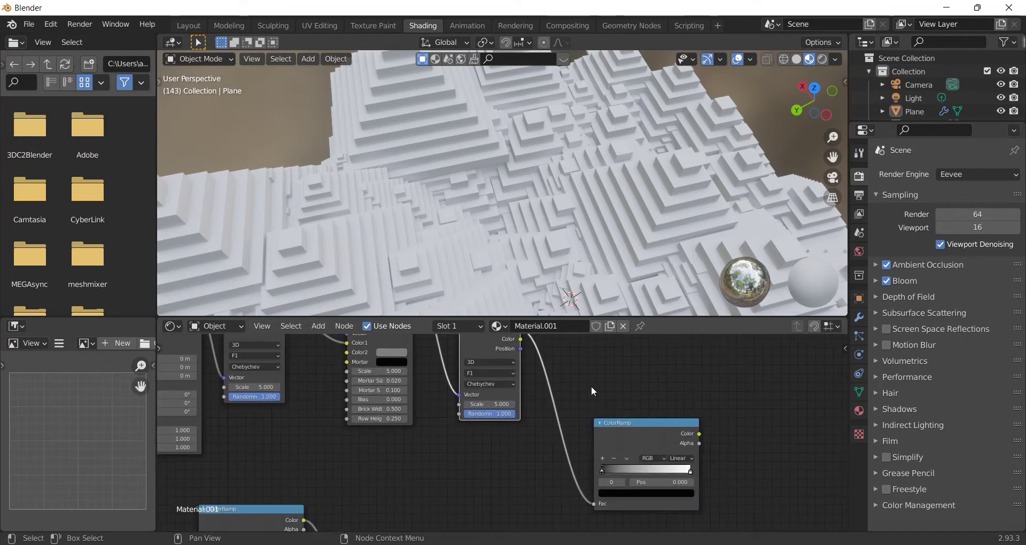
{"action": "middle_click_drag", "start_coordinate": [577, 310], "coordinate": [567, 293]}
{"action": "scroll", "coordinate": [594, 444], "scroll_direction": "down", "scroll_amount": 2}
{"action": "scroll", "coordinate": [591, 444], "scroll_direction": "down", "scroll_amount": 2}
{"action": "scroll", "coordinate": [466, 419], "scroll_direction": "up", "scroll_amount": 2}
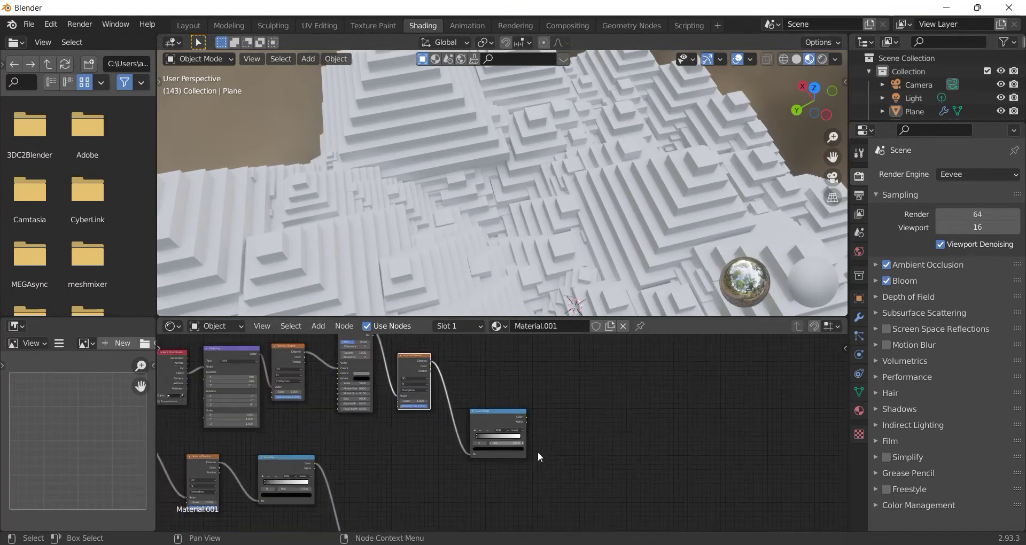
{"action": "middle_click_drag", "start_coordinate": [564, 449], "coordinate": [565, 395]}
{"action": "scroll", "coordinate": [564, 448], "scroll_direction": "down", "scroll_amount": 2}
{"action": "scroll", "coordinate": [540, 448], "scroll_direction": "down", "scroll_amount": 1}
{"action": "middle_click_drag", "start_coordinate": [540, 447], "coordinate": [640, 451]}
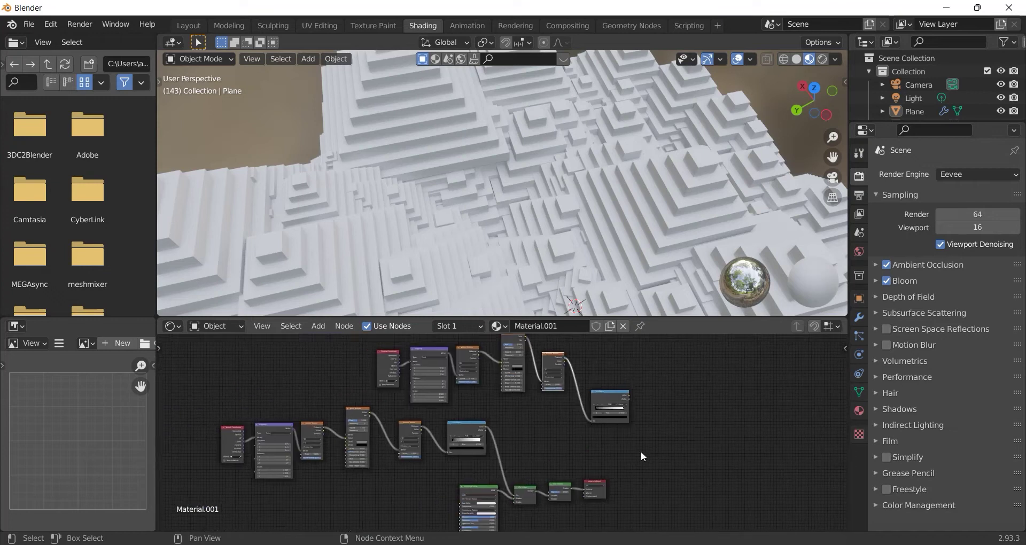
- Reposition the ColorRamp and Mix Shader nodes and connect the ColorRamp color to the other Mix Shader
{"action": "left_click_drag", "start_coordinate": [607, 398], "coordinate": [544, 434]}
{"action": "scroll", "coordinate": [544, 434], "scroll_direction": "up", "scroll_amount": 2}
{"action": "middle_click_drag", "start_coordinate": [636, 469], "coordinate": [669, 410]}
{"action": "left_click_drag", "start_coordinate": [637, 446], "coordinate": [694, 445]}
{"action": "mouse_move", "coordinate": [641, 378]}
{"action": "left_mouse_down"}
{"action": "mouse_move", "coordinate": [675, 454]}
{"action": "mouse_move", "coordinate": [636, 457]}
{"action": "left_mouse_up"}
- Switch the viewport to Rendered shading, then zoom and orbit around the darker block terrain
{"action": "scroll", "coordinate": [594, 458], "scroll_direction": "down", "scroll_amount": 1}
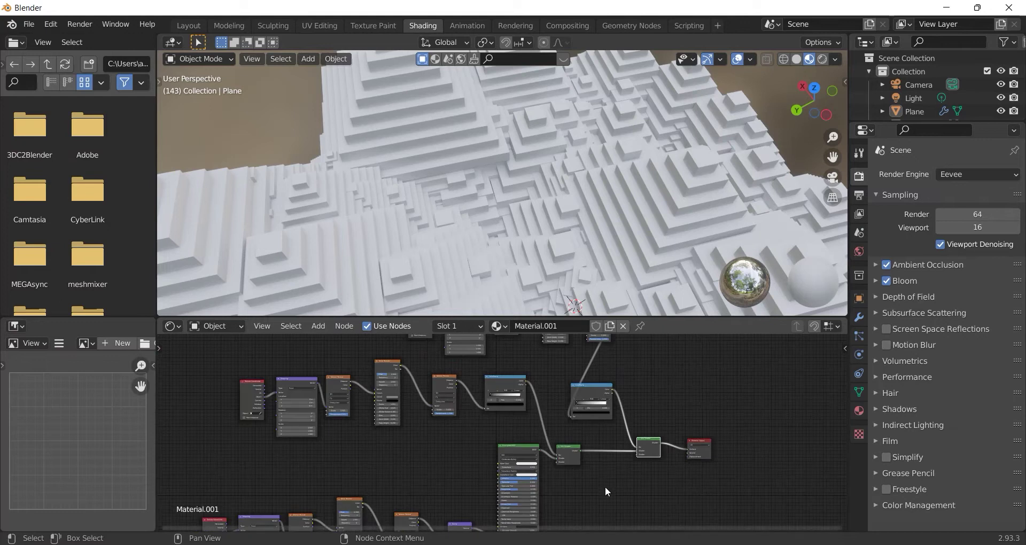
{"action": "middle_click_drag", "start_coordinate": [605, 487], "coordinate": [638, 431]}
{"action": "scroll", "coordinate": [630, 432], "scroll_direction": "down", "scroll_amount": 1}
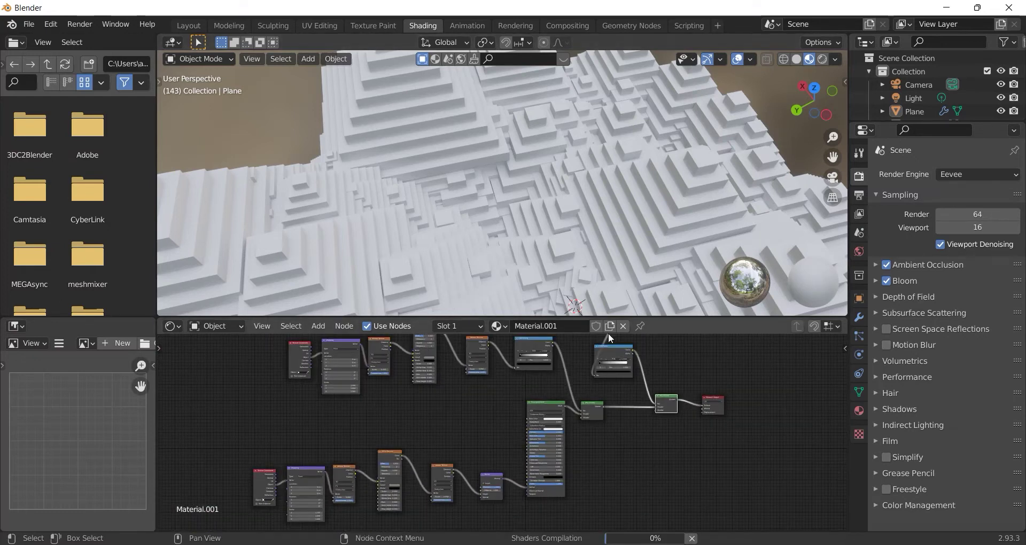
{"action": "left_click", "coordinate": [823, 59]}
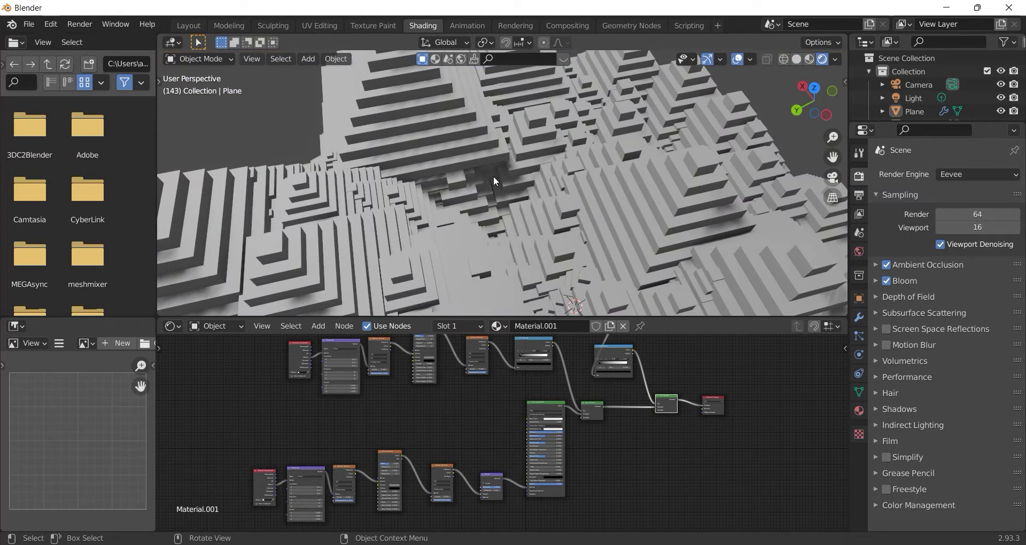
{"action": "scroll", "coordinate": [492, 176], "scroll_direction": "up", "scroll_amount": 1}
{"action": "scroll", "coordinate": [493, 175], "scroll_direction": "up", "scroll_amount": 2}
{"action": "scroll", "coordinate": [493, 175], "scroll_direction": "up", "scroll_amount": 2}
{"action": "scroll", "coordinate": [493, 179], "scroll_direction": "up", "scroll_amount": 1}
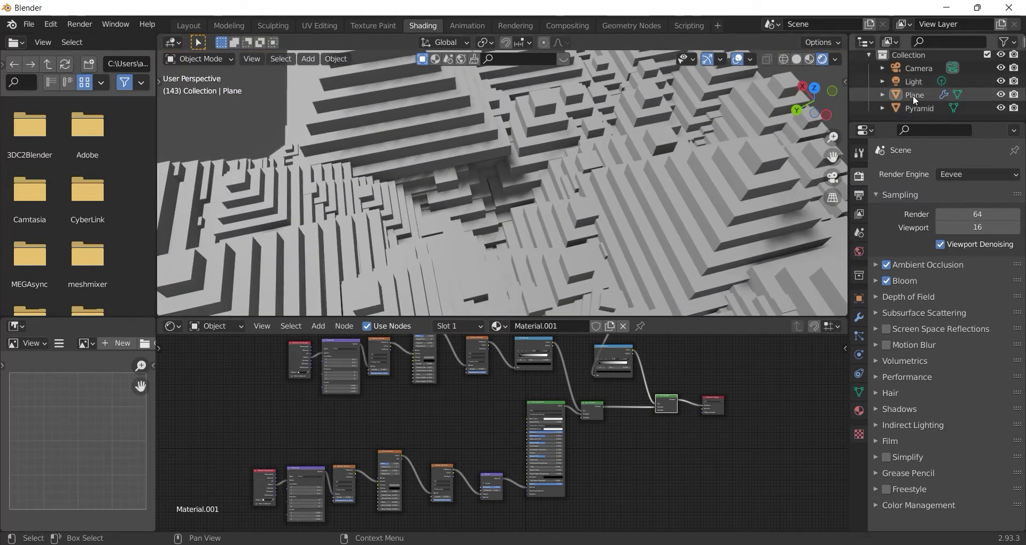
{"action": "scroll", "coordinate": [913, 97], "scroll_direction": "down", "scroll_amount": 1}
{"action": "scroll", "coordinate": [531, 175], "scroll_direction": "down", "scroll_amount": 3}
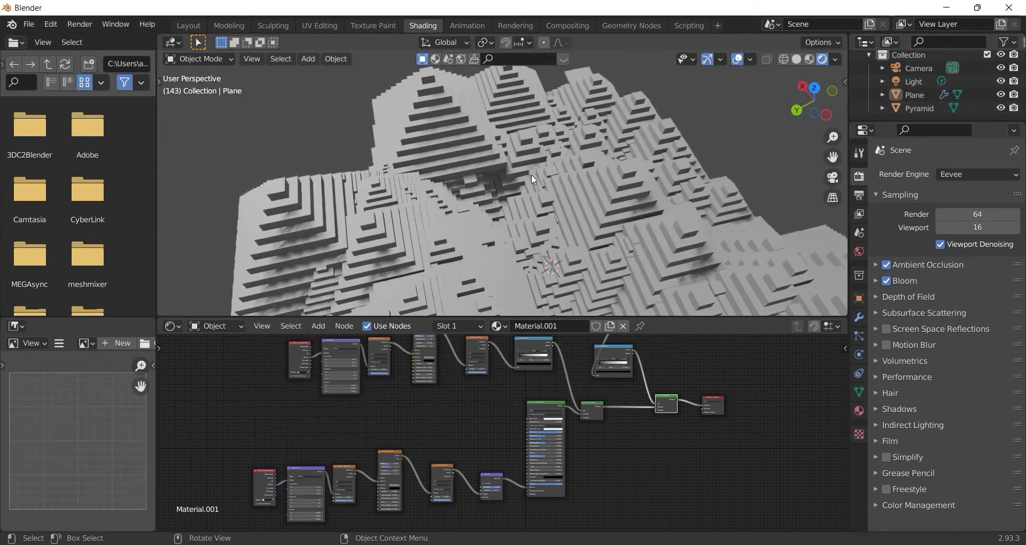
{"action": "middle_click_drag", "start_coordinate": [531, 175], "coordinate": [529, 169]}
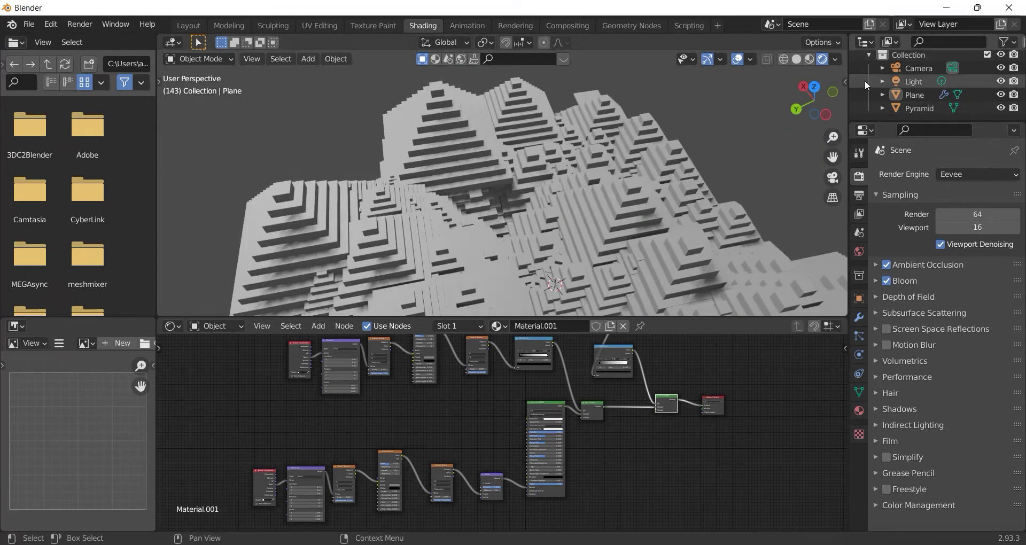
{"action": "left_click", "coordinate": [915, 94]}
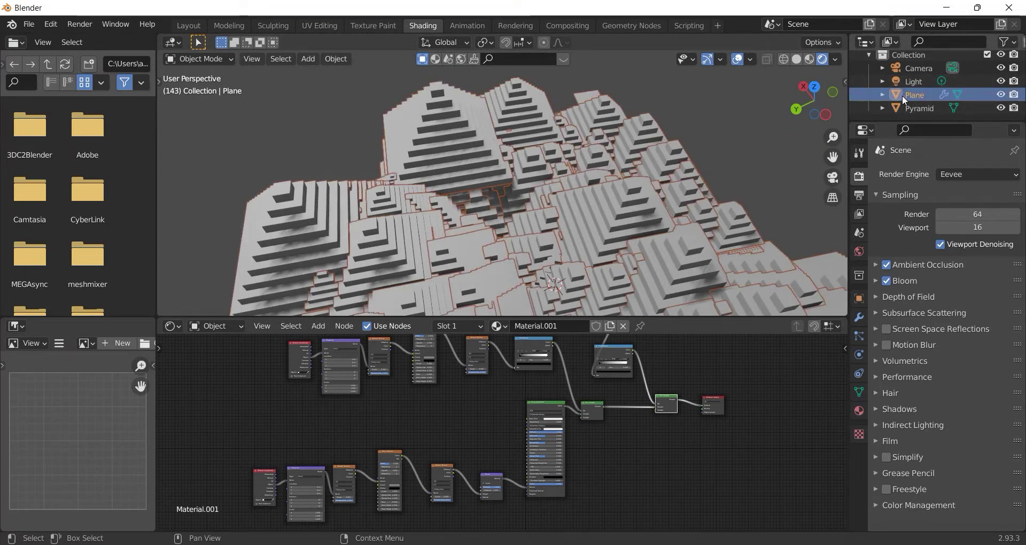
{"action": "left_click", "coordinate": [750, 81]}
{"action": "left_click", "coordinate": [919, 109]}
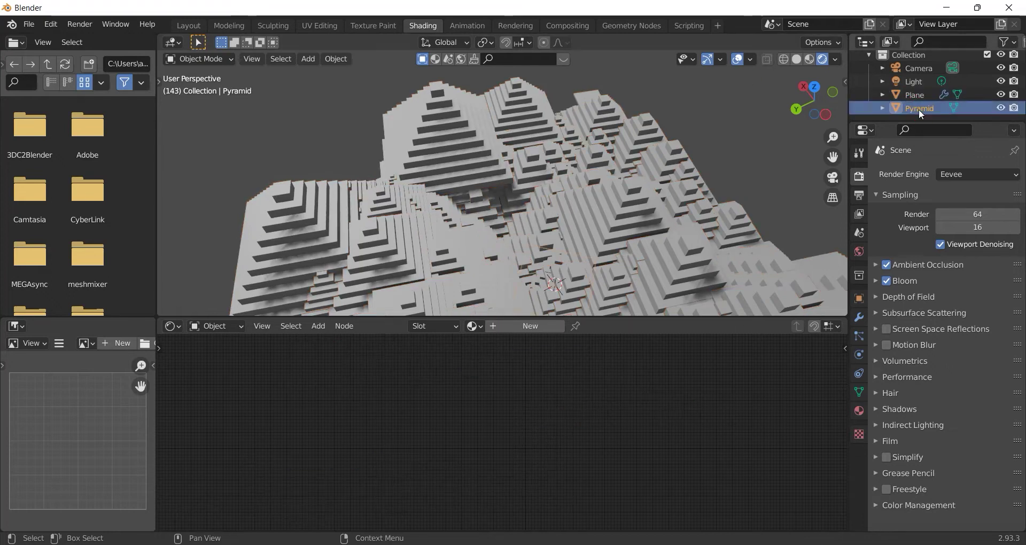
{"action": "scroll", "coordinate": [560, 175], "scroll_direction": "up", "scroll_amount": 2}
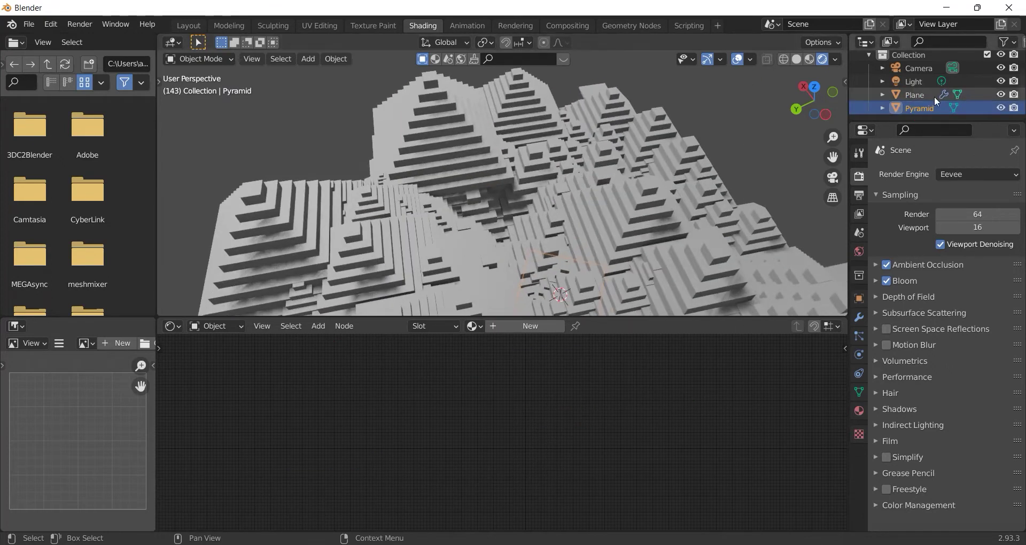
{"action": "left_click", "coordinate": [922, 96]}
{"action": "scroll", "coordinate": [590, 385], "scroll_direction": "up", "scroll_amount": 2}
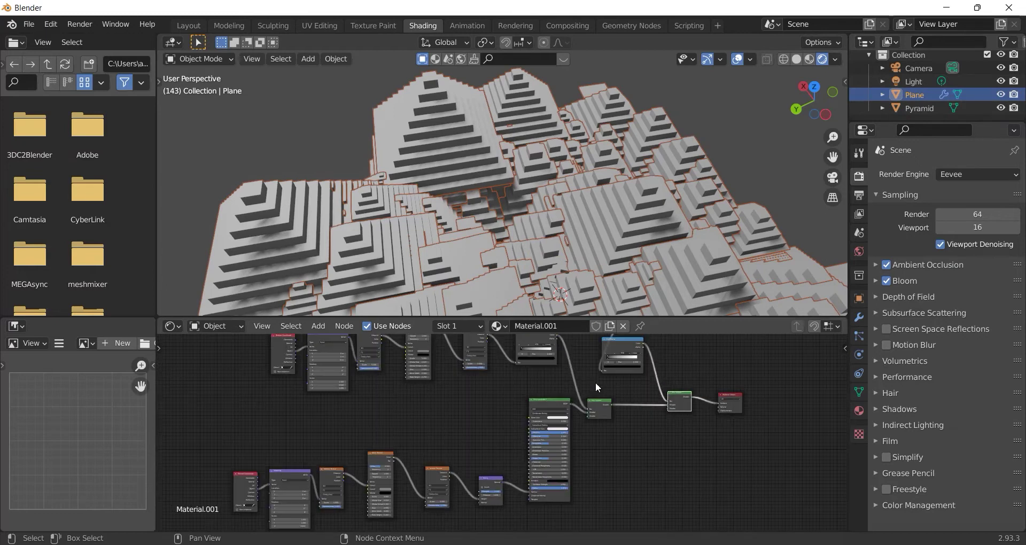
{"action": "scroll", "coordinate": [646, 229], "scroll_direction": "up", "scroll_amount": 1}
{"action": "scroll", "coordinate": [647, 229], "scroll_direction": "up", "scroll_amount": 1}
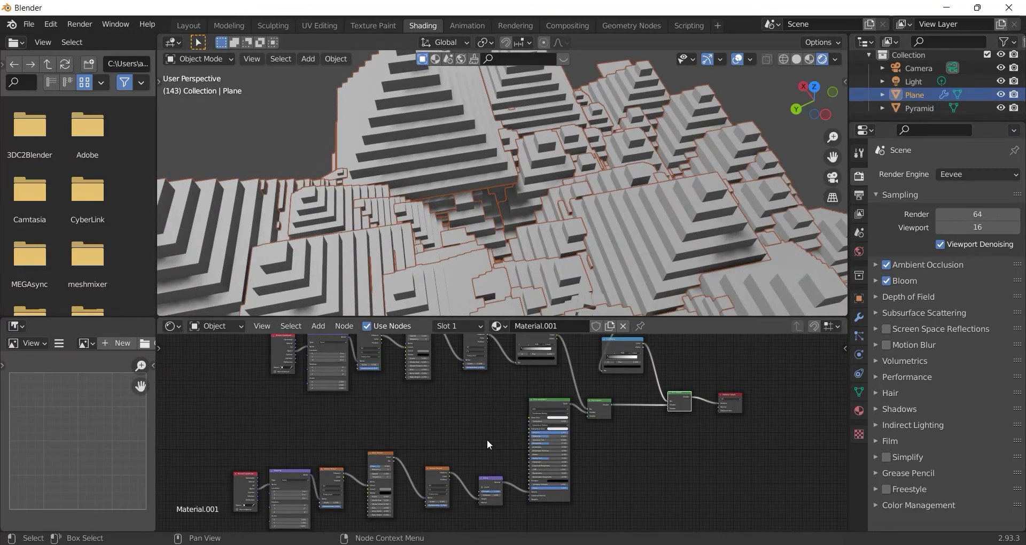
{"action": "scroll", "coordinate": [487, 439], "scroll_direction": "down", "scroll_amount": 2}
{"action": "scroll", "coordinate": [488, 419], "scroll_direction": "down", "scroll_amount": 1}
{"action": "scroll", "coordinate": [566, 206], "scroll_direction": "up", "scroll_amount": 1}
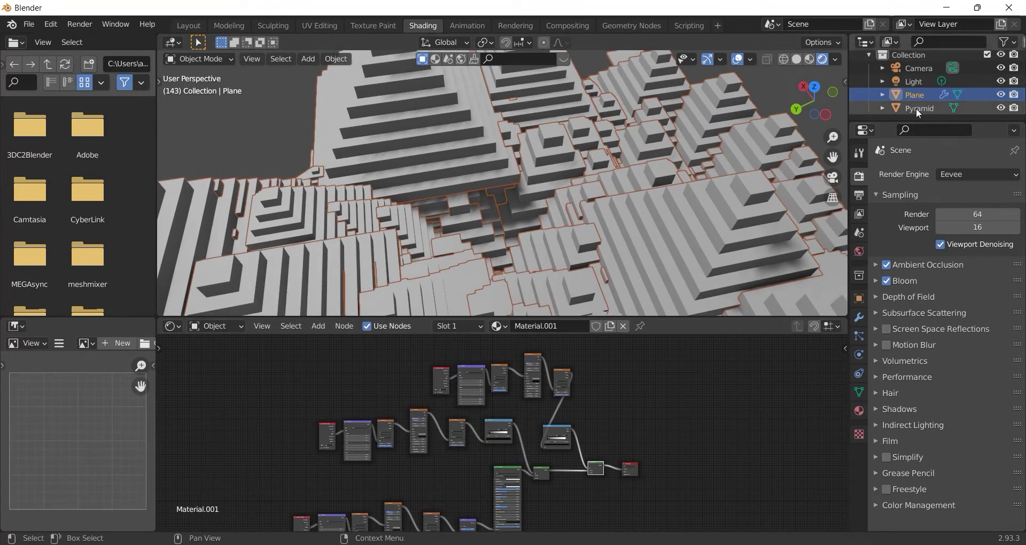
{"action": "scroll", "coordinate": [534, 406], "scroll_direction": "up", "scroll_amount": 2}
{"action": "scroll", "coordinate": [595, 405], "scroll_direction": "down", "scroll_amount": 2}
{"action": "scroll", "coordinate": [595, 405], "scroll_direction": "up", "scroll_amount": 1}
- Add an Emission shader node by searching 'emi' and place it below the Mix Shader
{"action": "middle_click_drag", "start_coordinate": [595, 405], "coordinate": [602, 356]}
{"action": "left_click", "coordinate": [318, 327]}
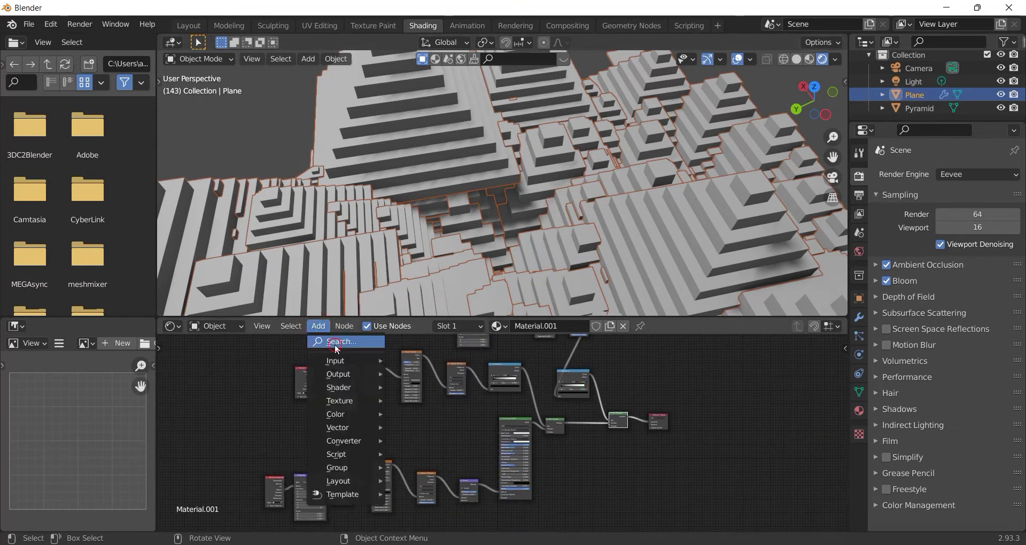
{"action": "left_click", "coordinate": [331, 345]}
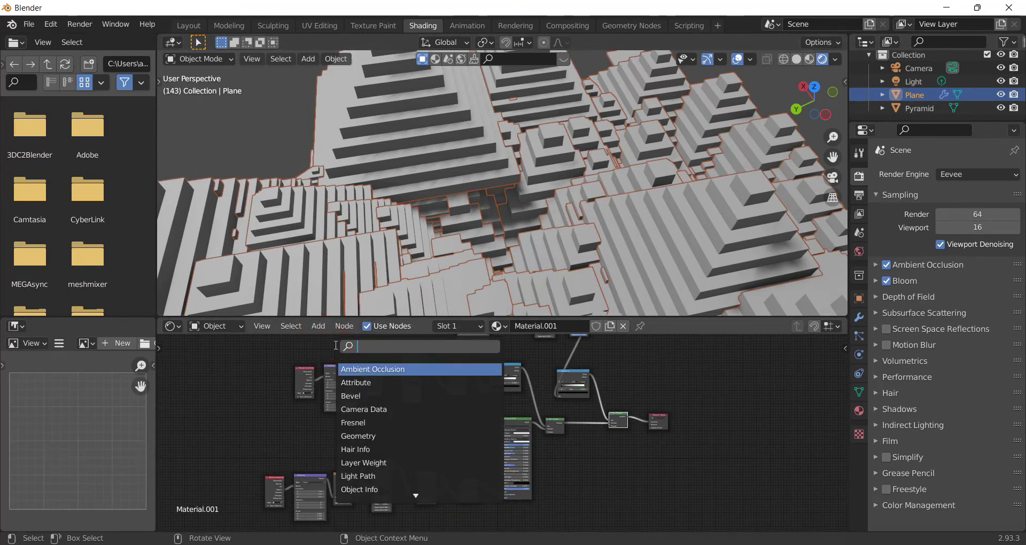
{"action": "type", "text": "bu"}
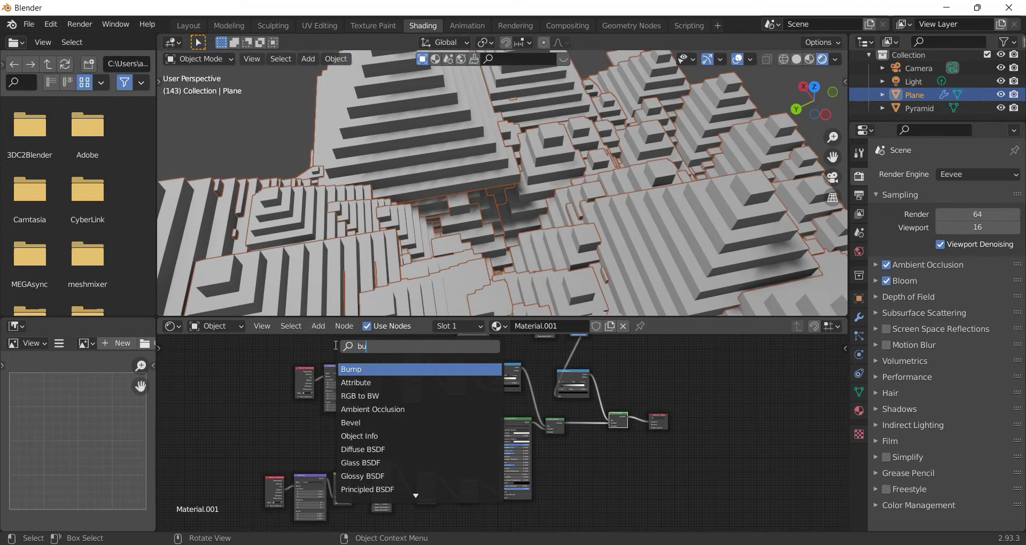
{"action": "key", "text": "BackSpace"}
{"action": "key", "text": "BackSpace"}
{"action": "type", "text": "emi"}
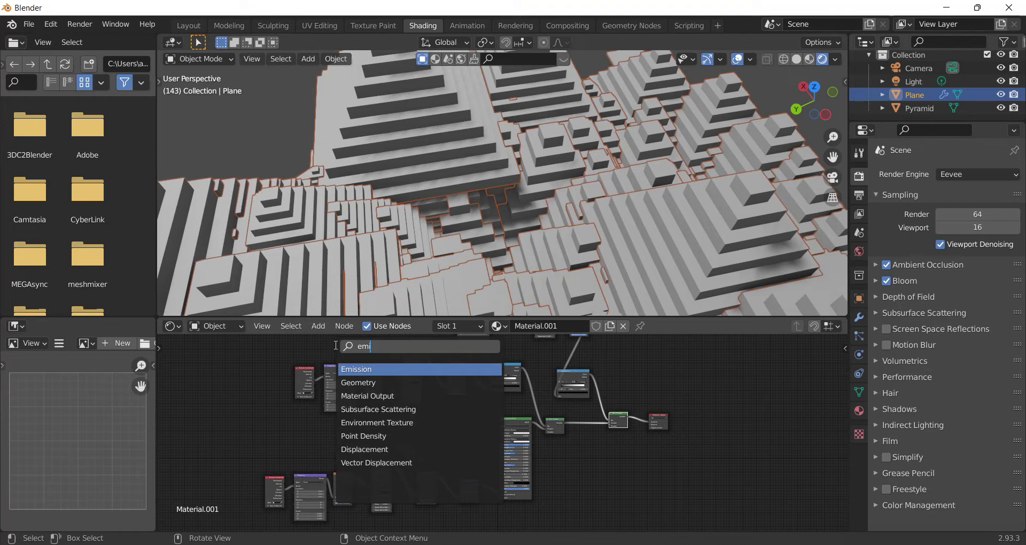
{"action": "left_click", "coordinate": [343, 369]}
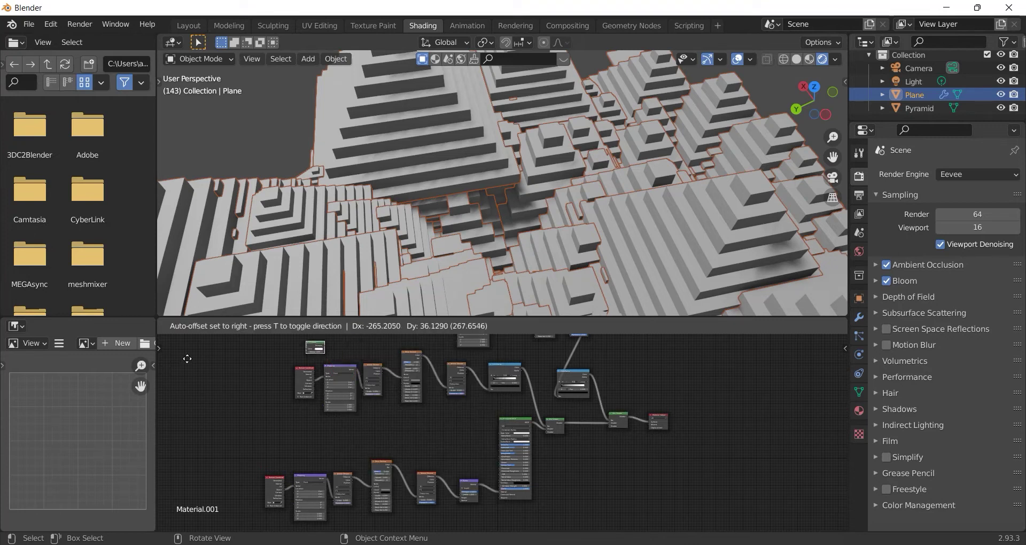
{"action": "left_click", "coordinate": [307, 353]}
{"action": "left_click", "coordinate": [555, 485]}
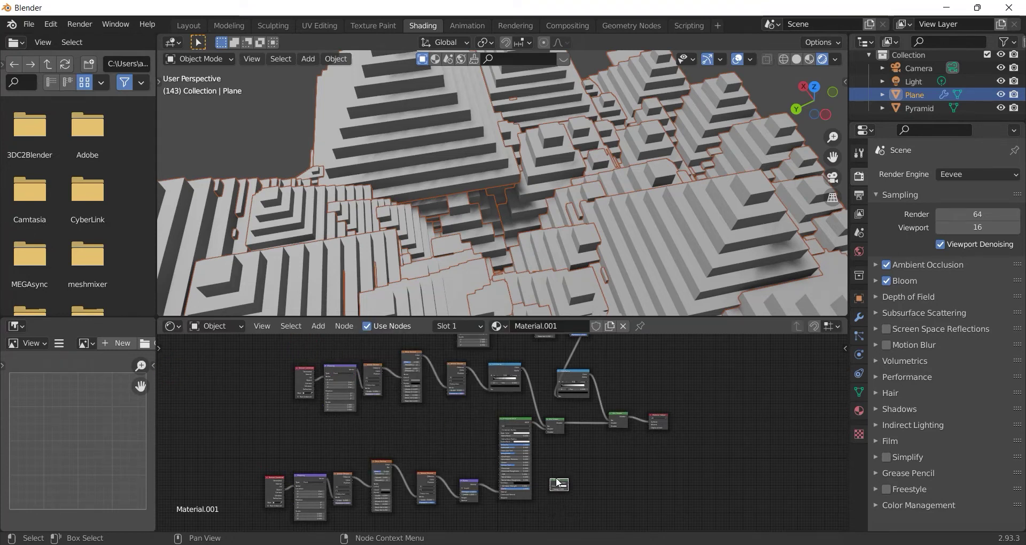
- Arrange the nodes and connect Emission to the Mix Shader's lower Shader input
{"action": "scroll", "coordinate": [605, 450], "scroll_direction": "up", "scroll_amount": 1}
{"action": "scroll", "coordinate": [605, 449], "scroll_direction": "up", "scroll_amount": 2}
{"action": "left_click_drag", "start_coordinate": [597, 406], "coordinate": [634, 407]}
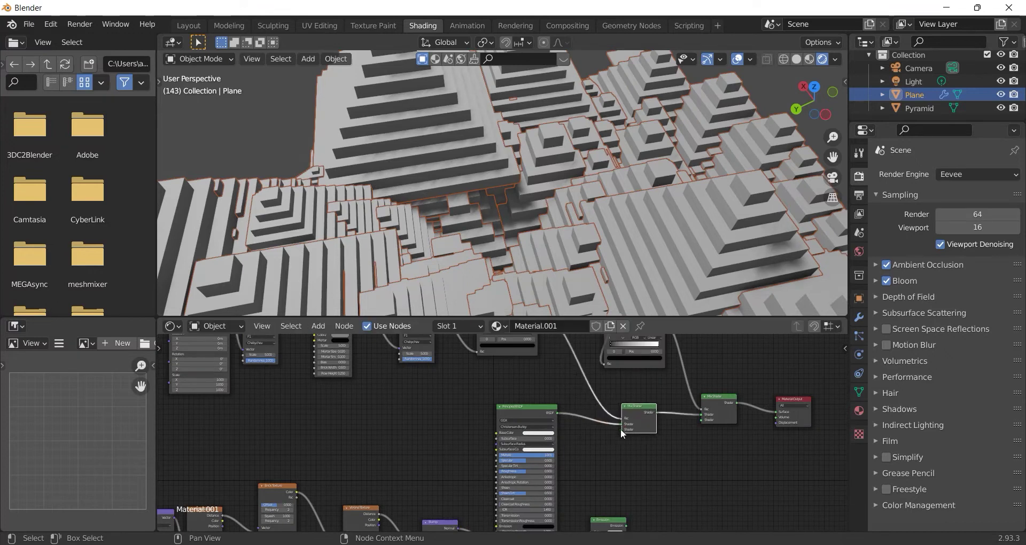
{"action": "scroll", "coordinate": [619, 483], "scroll_direction": "up", "scroll_amount": 1}
{"action": "middle_click_drag", "start_coordinate": [622, 478], "coordinate": [591, 400]}
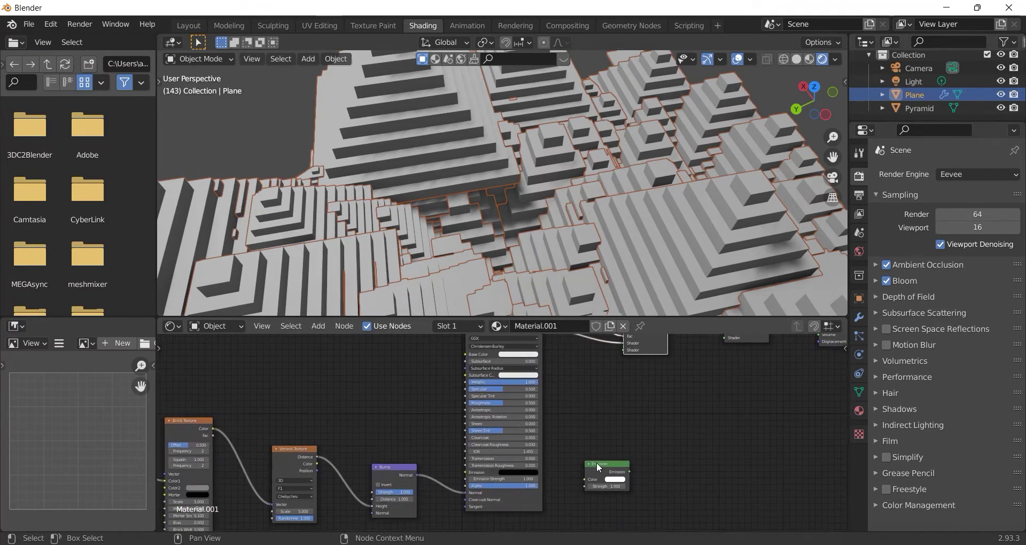
{"action": "left_click_drag", "start_coordinate": [596, 463], "coordinate": [573, 460]}
{"action": "left_click_drag", "start_coordinate": [622, 350], "coordinate": [605, 462]}
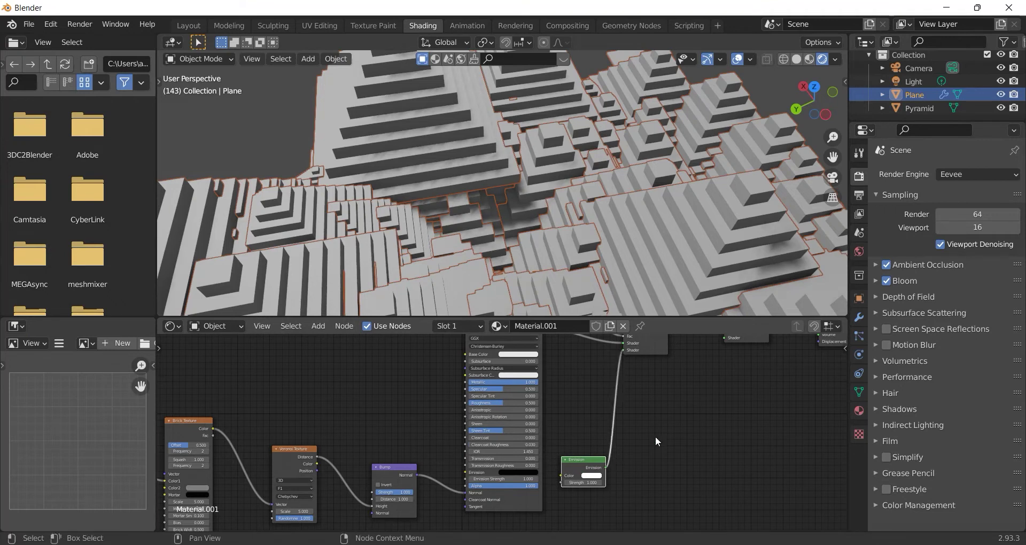
{"action": "scroll", "coordinate": [655, 436], "scroll_direction": "up", "scroll_amount": 1}
{"action": "left_click", "coordinate": [318, 326]}
- Add a Math node by searching 'math' and link its Value into the Emission Strength
{"action": "left_click", "coordinate": [333, 345]}
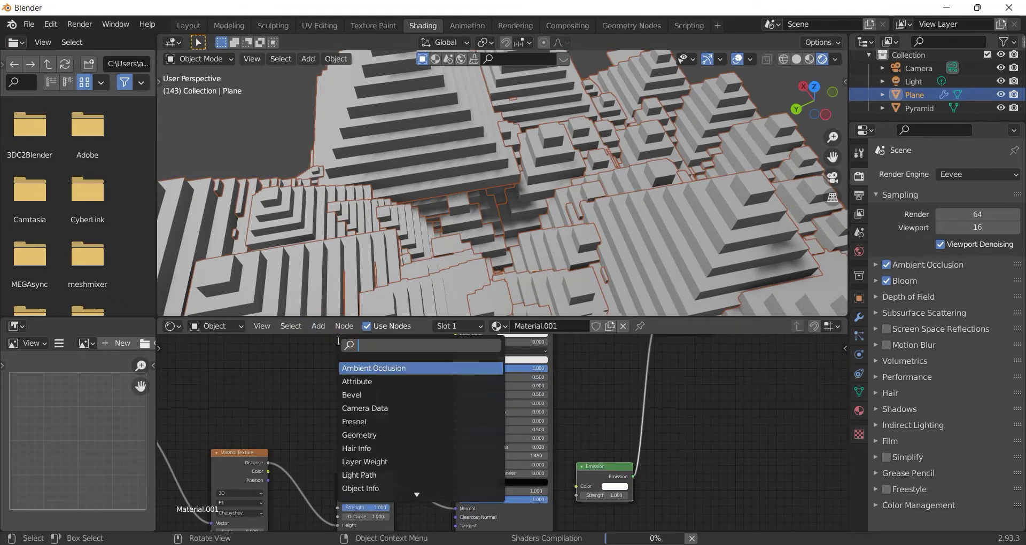
{"action": "type", "text": "math"}
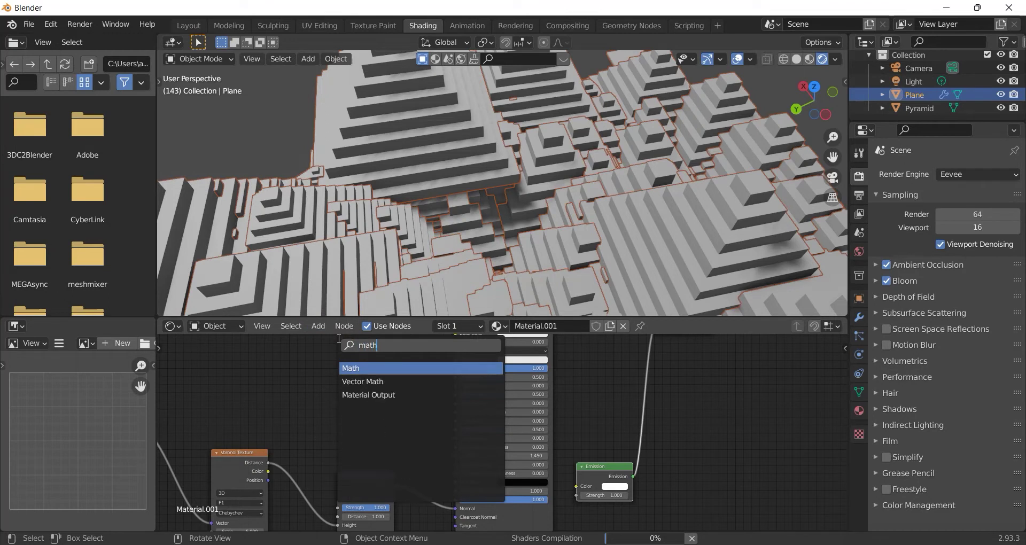
{"action": "left_click", "coordinate": [350, 369]}
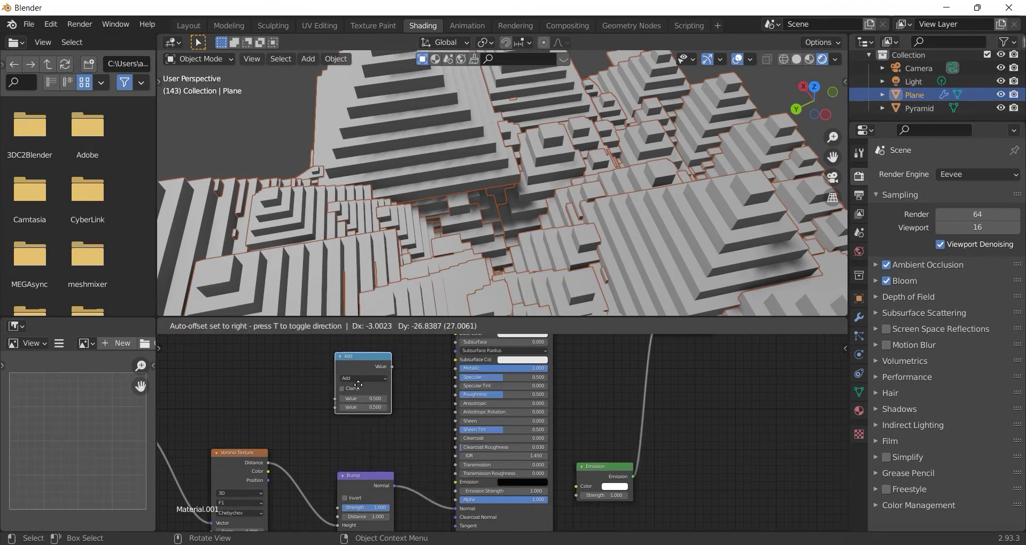
{"action": "left_click", "coordinate": [693, 428]}
{"action": "left_click_drag", "start_coordinate": [614, 470], "coordinate": [698, 423]}
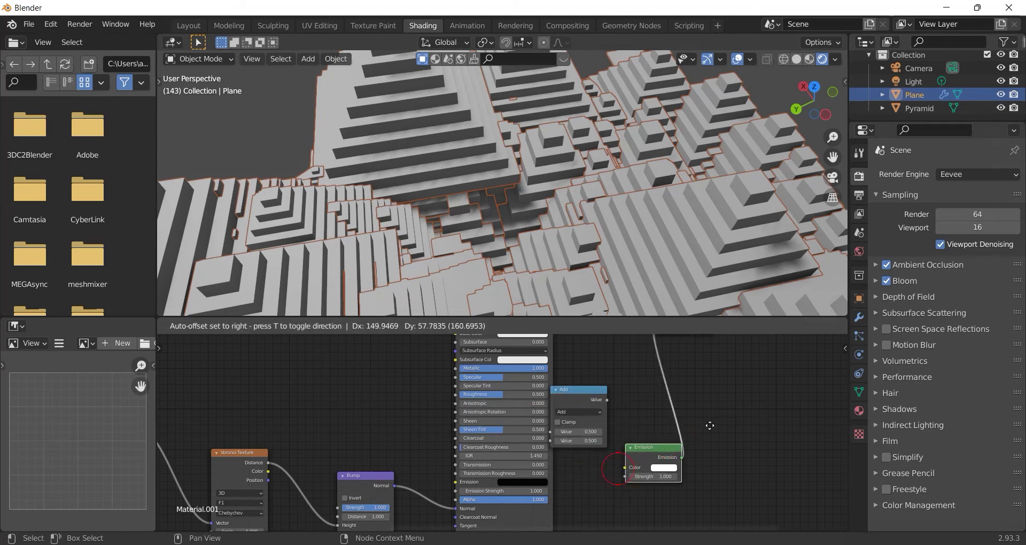
{"action": "left_click_drag", "start_coordinate": [607, 400], "coordinate": [653, 442]}
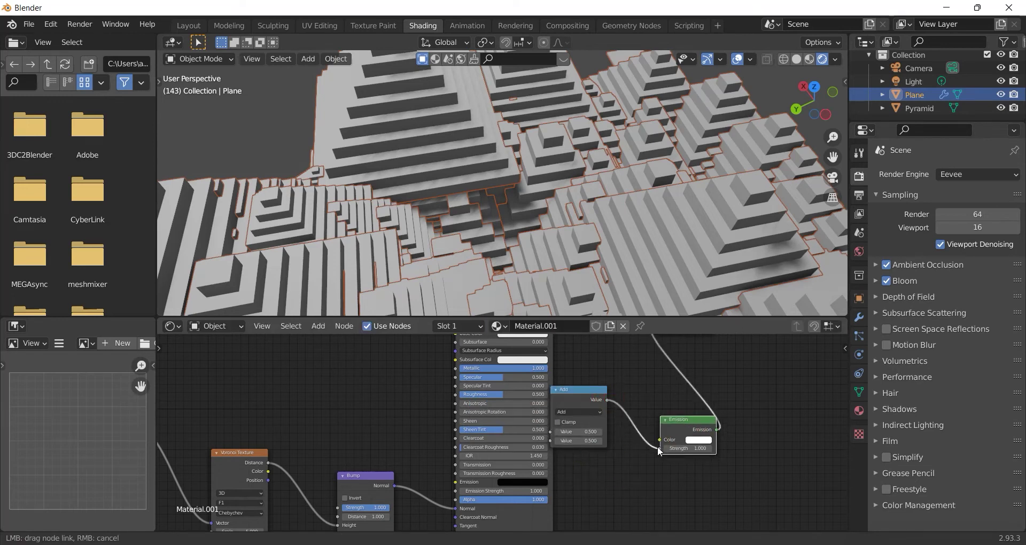
- Set the Math node to Multiply with a first Value of 200
{"action": "left_click", "coordinate": [569, 408]}
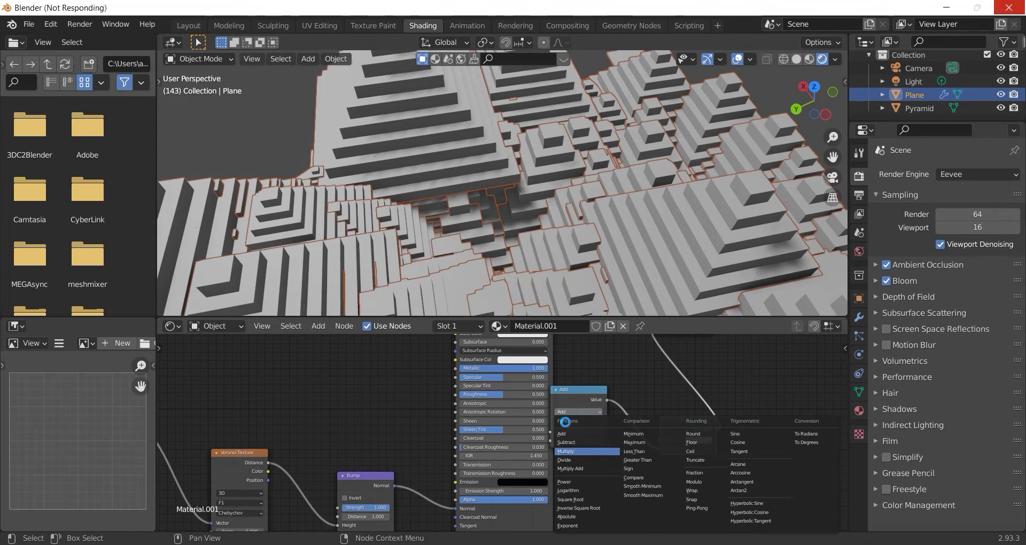
{"action": "scroll", "coordinate": [576, 418], "scroll_direction": "up", "scroll_amount": 3}
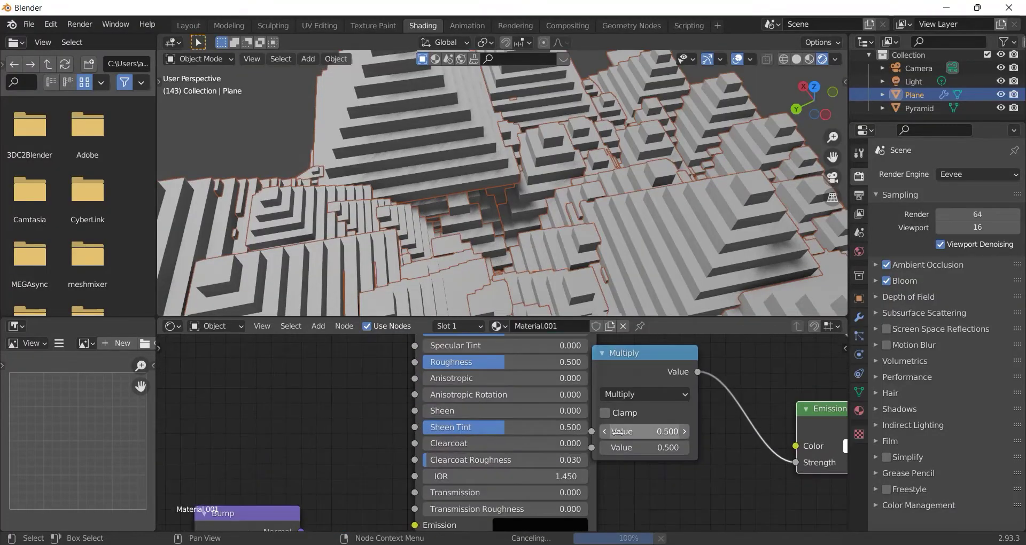
{"action": "left_click", "coordinate": [637, 435]}
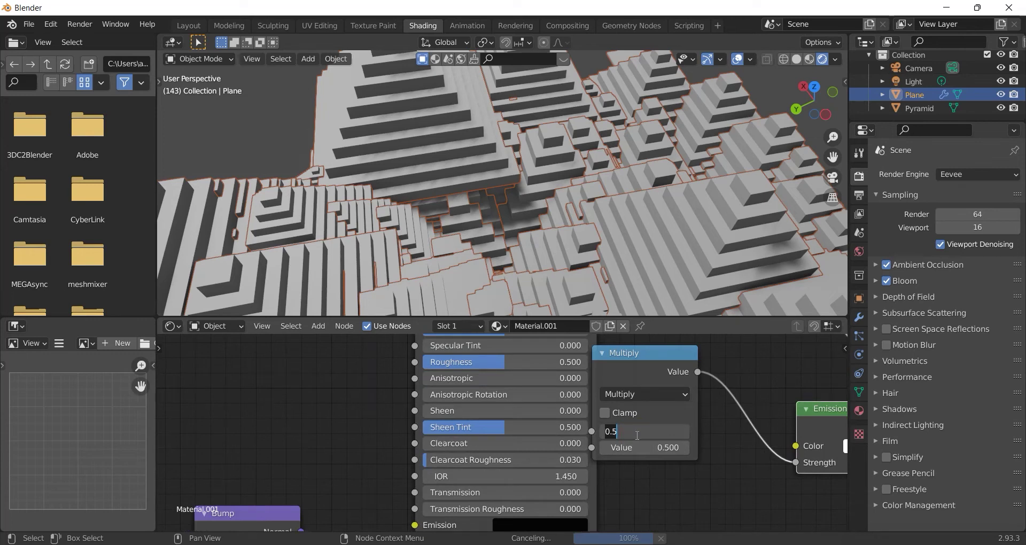
{"action": "type", "text": "200"}
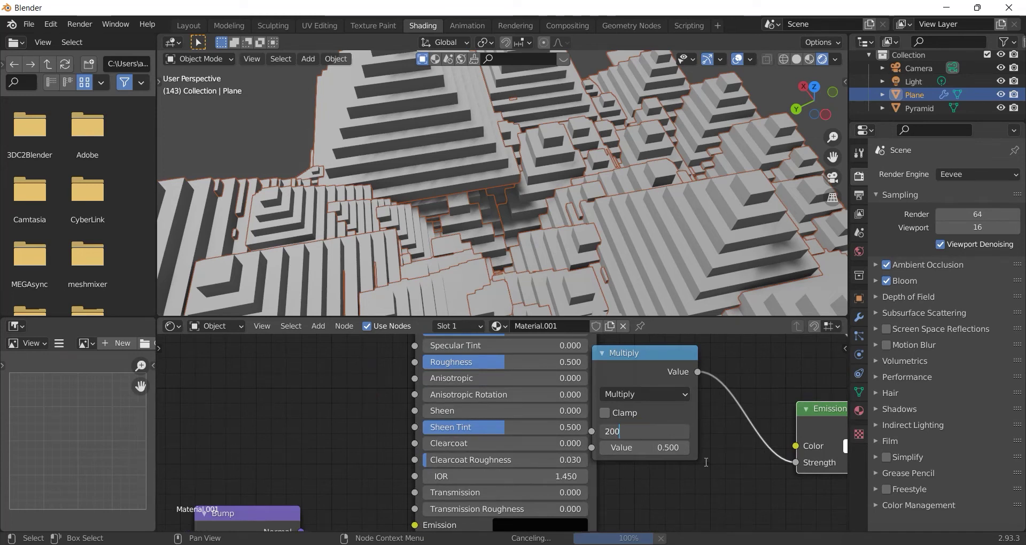
{"action": "key", "text": "Return"}
{"action": "scroll", "coordinate": [537, 419], "scroll_direction": "down", "scroll_amount": 2}
{"action": "scroll", "coordinate": [592, 396], "scroll_direction": "down", "scroll_amount": 1}
{"action": "mouse_move", "coordinate": [591, 397]}
{"action": "middle_mouse_down"}
{"action": "mouse_move", "coordinate": [550, 426]}
{"action": "mouse_move", "coordinate": [526, 480]}
{"action": "middle_mouse_up"}
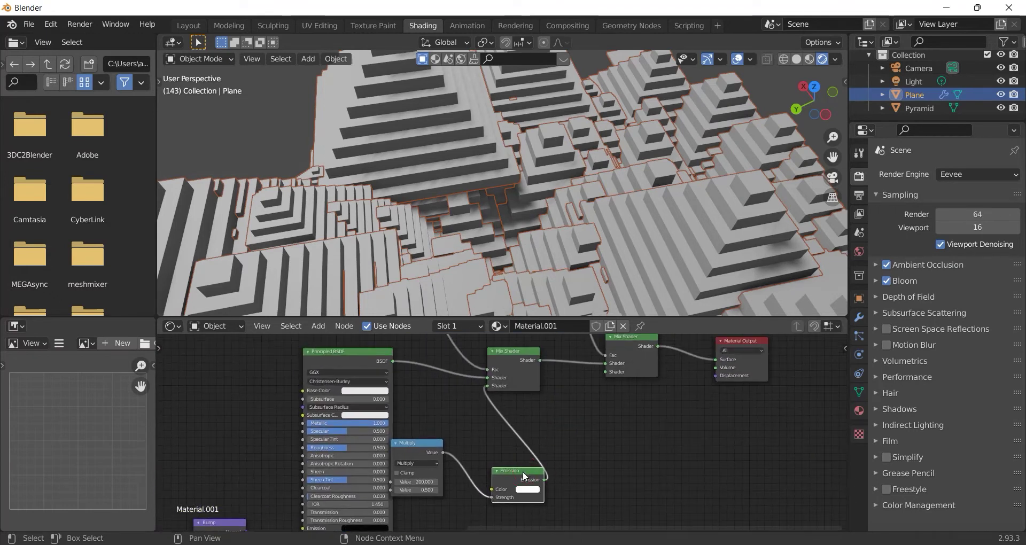
- Duplicate the Emission node and connect the copy to the second Mix Shader
{"action": "key", "text": "shift+d"}
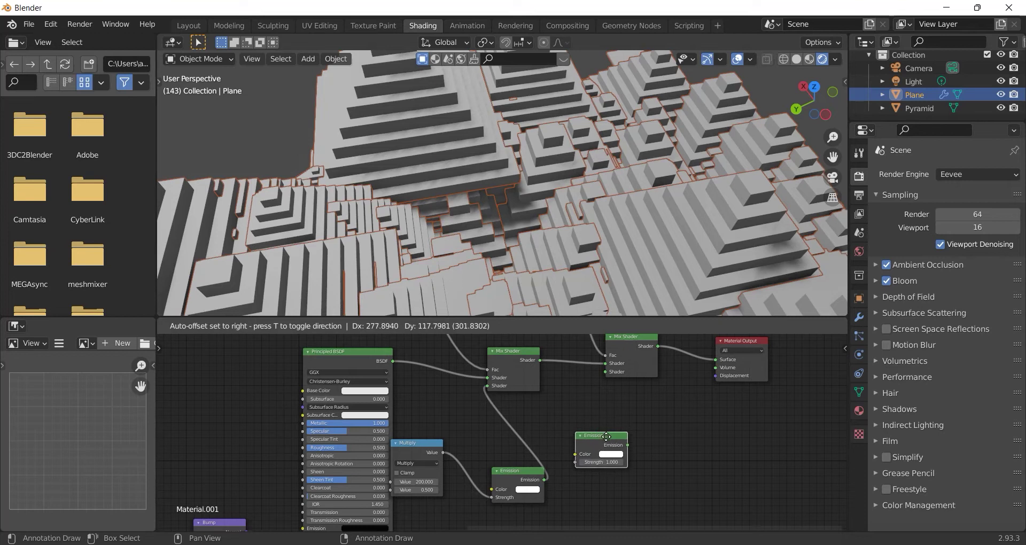
{"action": "left_click", "coordinate": [605, 436]}
{"action": "mouse_move", "coordinate": [626, 344]}
{"action": "left_mouse_down"}
{"action": "mouse_move", "coordinate": [695, 357]}
{"action": "mouse_move", "coordinate": [664, 402]}
{"action": "left_mouse_up"}
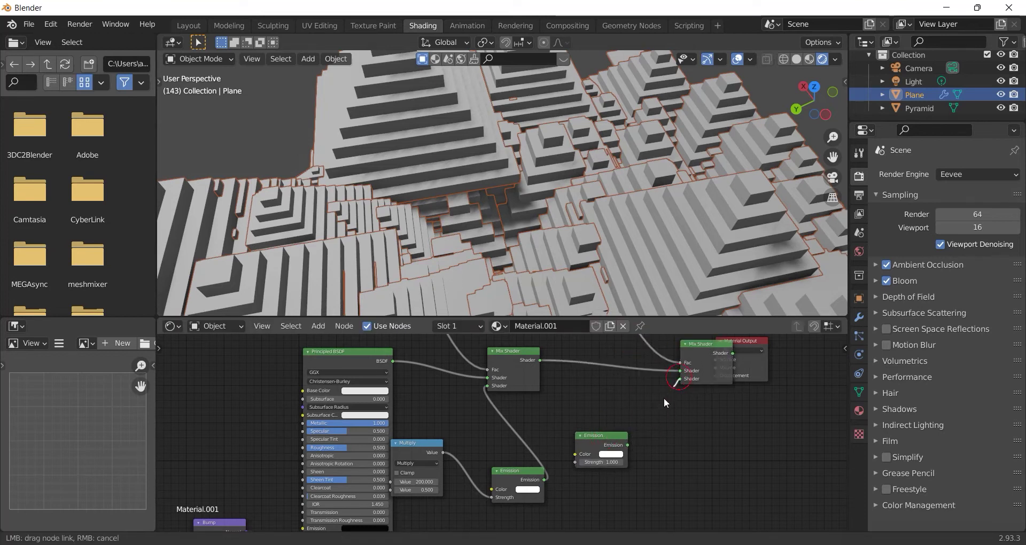
{"action": "left_click_drag", "start_coordinate": [625, 436], "coordinate": [627, 443]}
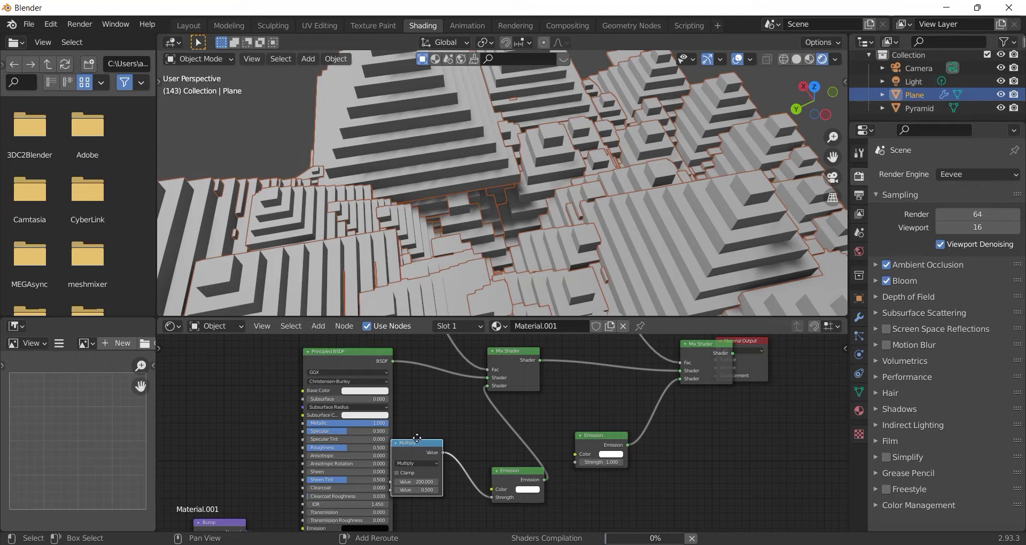
- Duplicate the Multiply-200 node to drive the new Emission's Strength, rearranging nodes
{"action": "key", "text": "shift+d"}
{"action": "left_click", "coordinate": [620, 487]}
{"action": "mouse_move", "coordinate": [608, 447]}
{"action": "left_mouse_down"}
{"action": "mouse_move", "coordinate": [683, 453]}
{"action": "mouse_move", "coordinate": [617, 465]}
{"action": "mouse_move", "coordinate": [702, 422]}
{"action": "left_mouse_up"}
{"action": "scroll", "coordinate": [653, 492], "scroll_direction": "up", "scroll_amount": 2}
{"action": "scroll", "coordinate": [659, 459], "scroll_direction": "up", "scroll_amount": 1}
{"action": "scroll", "coordinate": [688, 424], "scroll_direction": "down", "scroll_amount": 2}
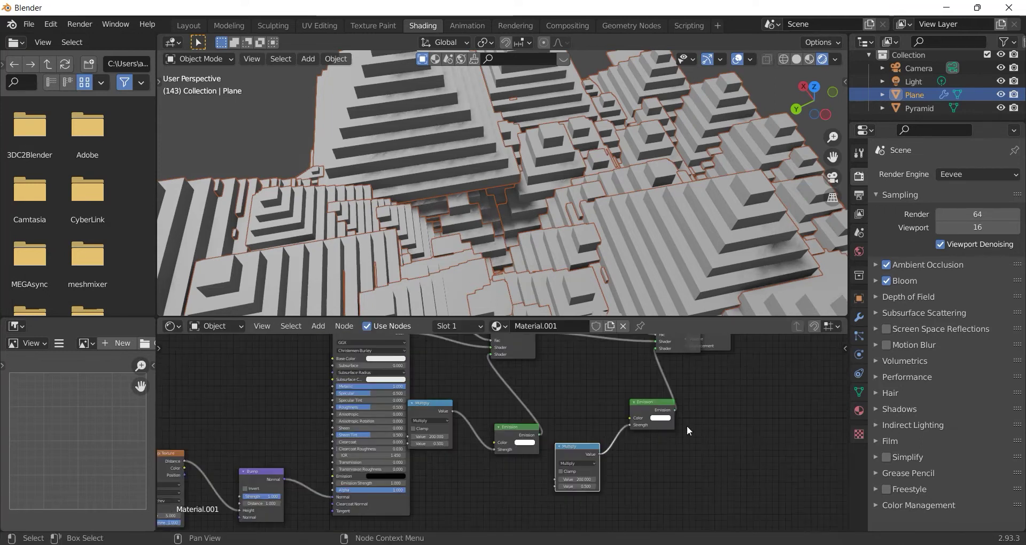
{"action": "scroll", "coordinate": [687, 426], "scroll_direction": "down", "scroll_amount": 2}
{"action": "scroll", "coordinate": [682, 431], "scroll_direction": "down", "scroll_amount": 2}
{"action": "scroll", "coordinate": [630, 430], "scroll_direction": "down", "scroll_amount": 2}
- Box-select the entire Material.001 node tree and copy it
{"action": "left_click", "coordinate": [284, 351]}
{"action": "left_click_drag", "start_coordinate": [291, 356], "coordinate": [630, 459]}
{"action": "scroll", "coordinate": [482, 348], "scroll_direction": "up", "scroll_amount": 2}
{"action": "right_click", "coordinate": [389, 324]}
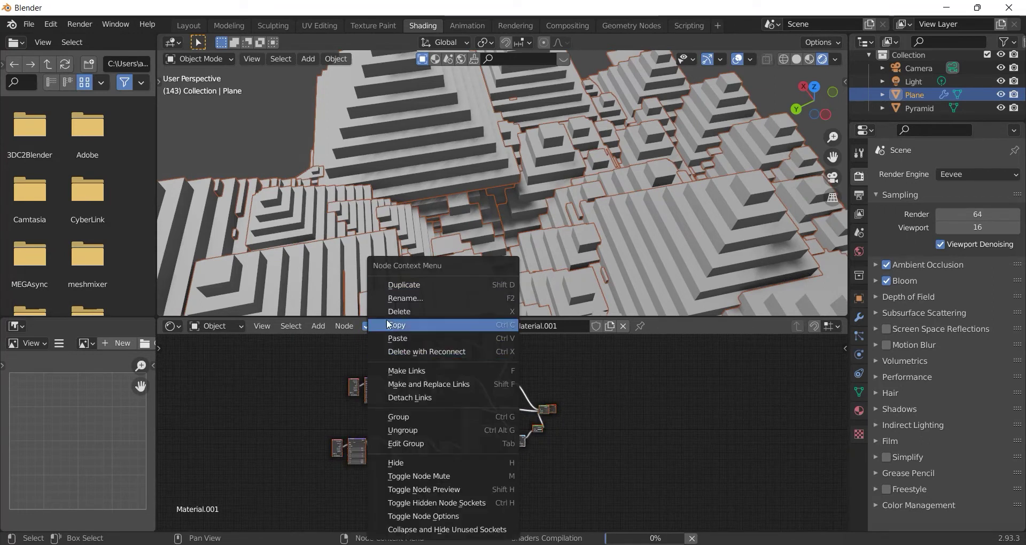
{"action": "left_click", "coordinate": [393, 325]}
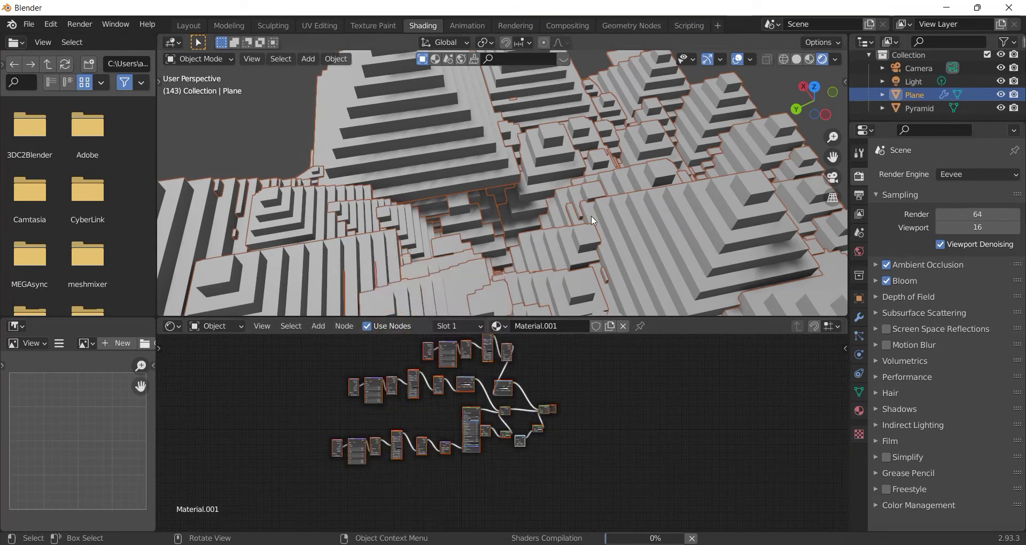
- Select the Pyramid, create a new material, and paste the copied node tree into it
{"action": "left_click", "coordinate": [917, 109]}
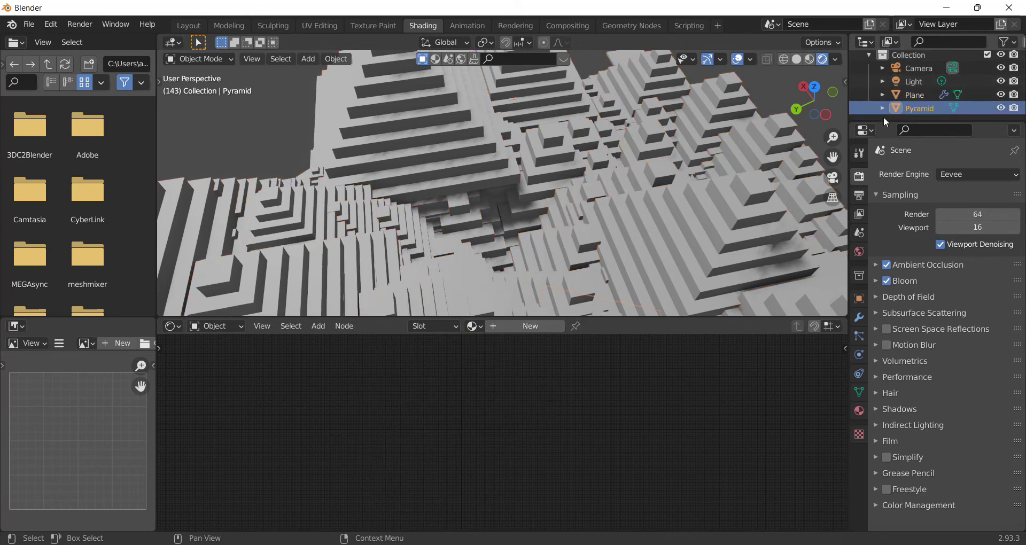
{"action": "left_click", "coordinate": [550, 327]}
{"action": "scroll", "coordinate": [549, 407], "scroll_direction": "up", "scroll_amount": 3}
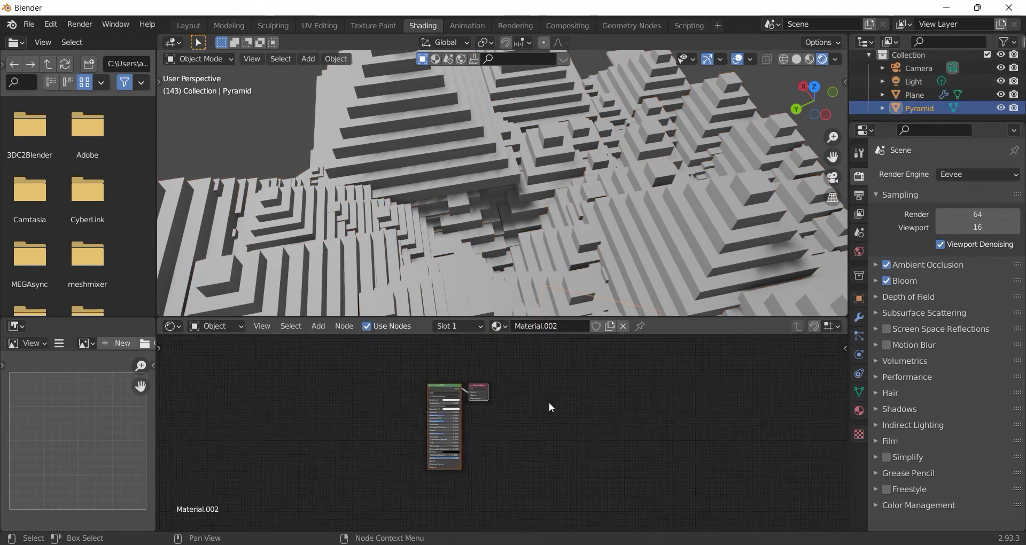
{"action": "right_click", "coordinate": [486, 383]}
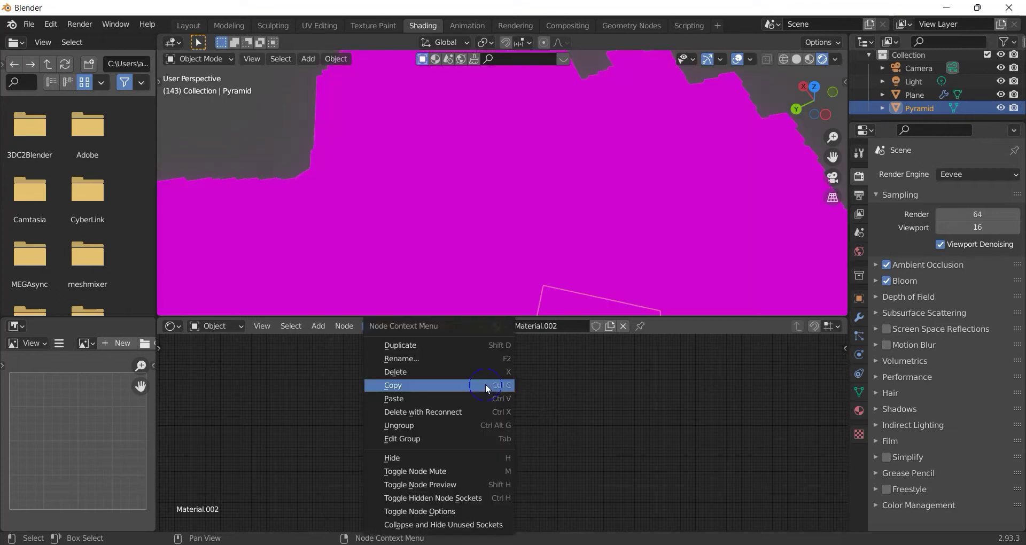
{"action": "left_click", "coordinate": [402, 400]}
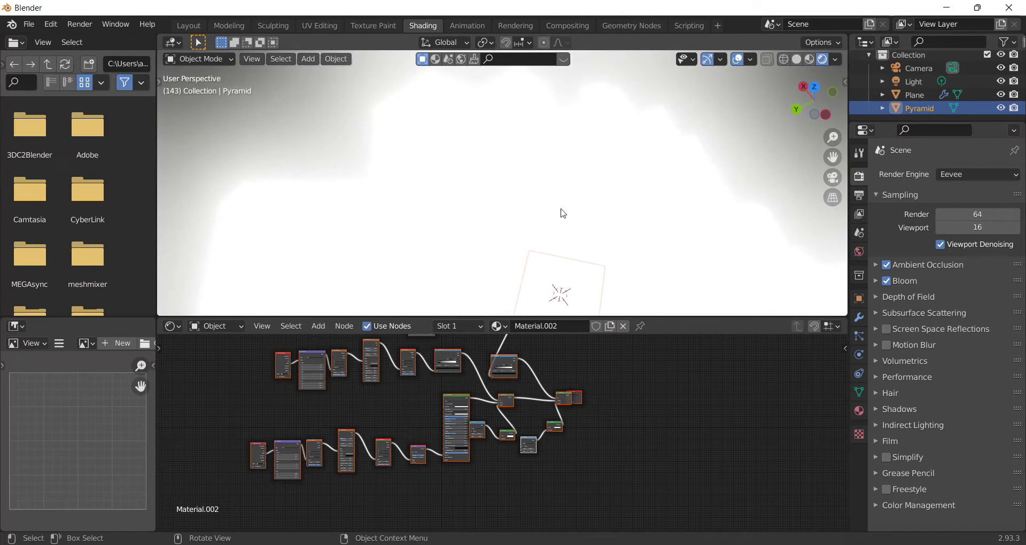
{"action": "scroll", "coordinate": [614, 383], "scroll_direction": "up", "scroll_amount": 2}
{"action": "scroll", "coordinate": [619, 401], "scroll_direction": "up", "scroll_amount": 2}
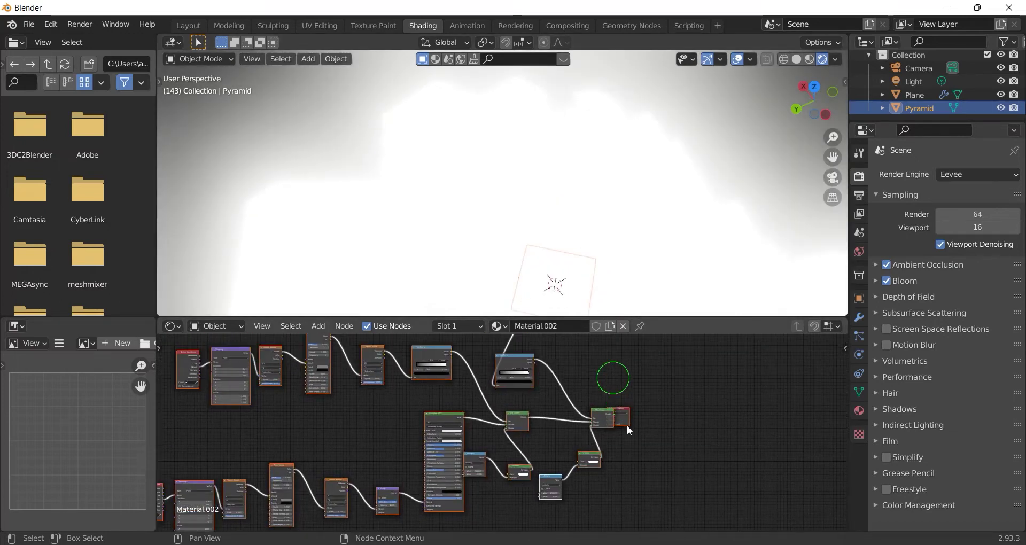
{"action": "scroll", "coordinate": [601, 392], "scroll_direction": "up", "scroll_amount": 2}
{"action": "scroll", "coordinate": [535, 395], "scroll_direction": "up", "scroll_amount": 2}
{"action": "scroll", "coordinate": [456, 396], "scroll_direction": "up", "scroll_amount": 2}
- Slide the second ColorRamp's dark stop to 0.609 and orbit to check the patterned pyramids
{"action": "scroll", "coordinate": [456, 397], "scroll_direction": "up", "scroll_amount": 1}
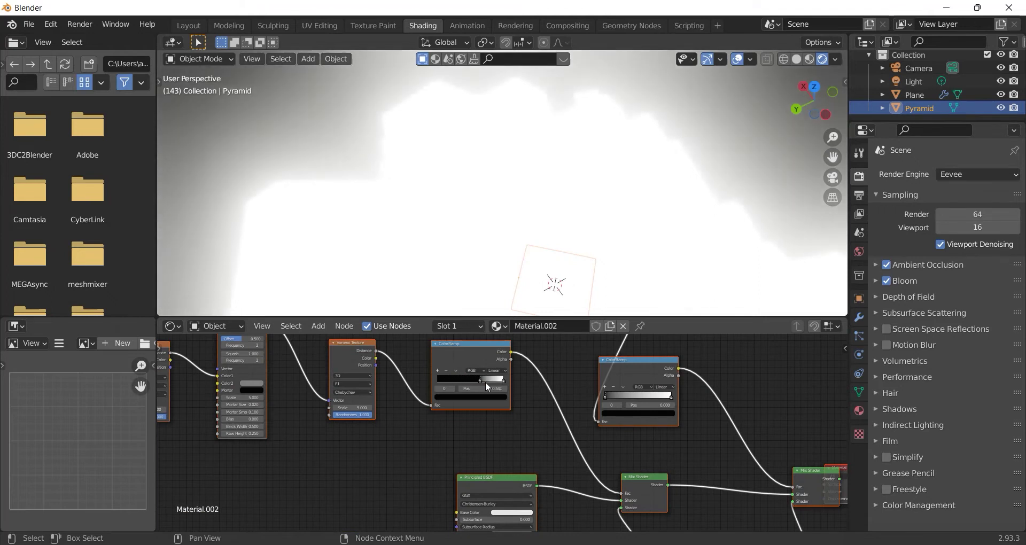
{"action": "left_click_drag", "start_coordinate": [604, 396], "coordinate": [650, 398]}
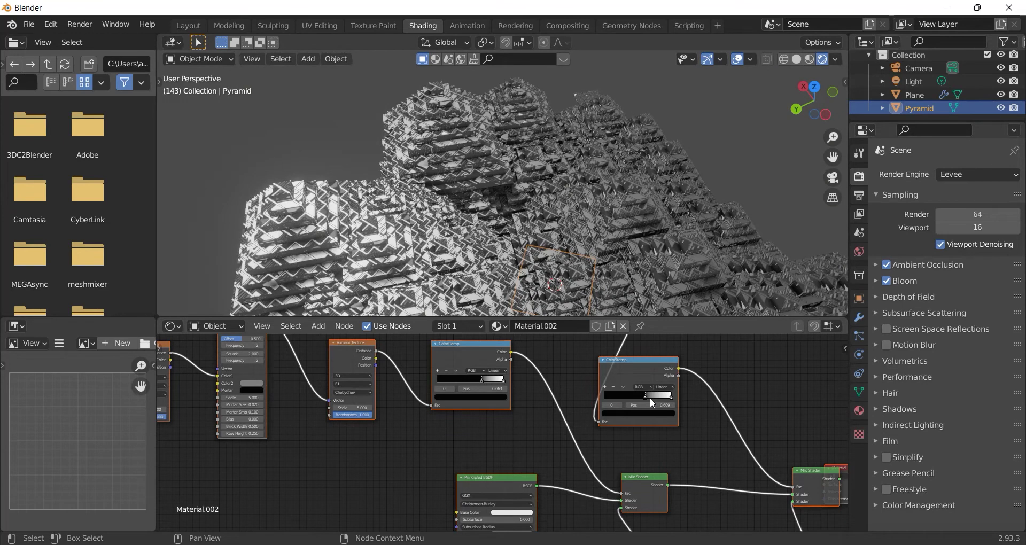
{"action": "mouse_move", "coordinate": [683, 185]}
{"action": "middle_mouse_down"}
{"action": "mouse_move", "coordinate": [471, 219]}
{"action": "mouse_move", "coordinate": [653, 206]}
{"action": "middle_mouse_up"}
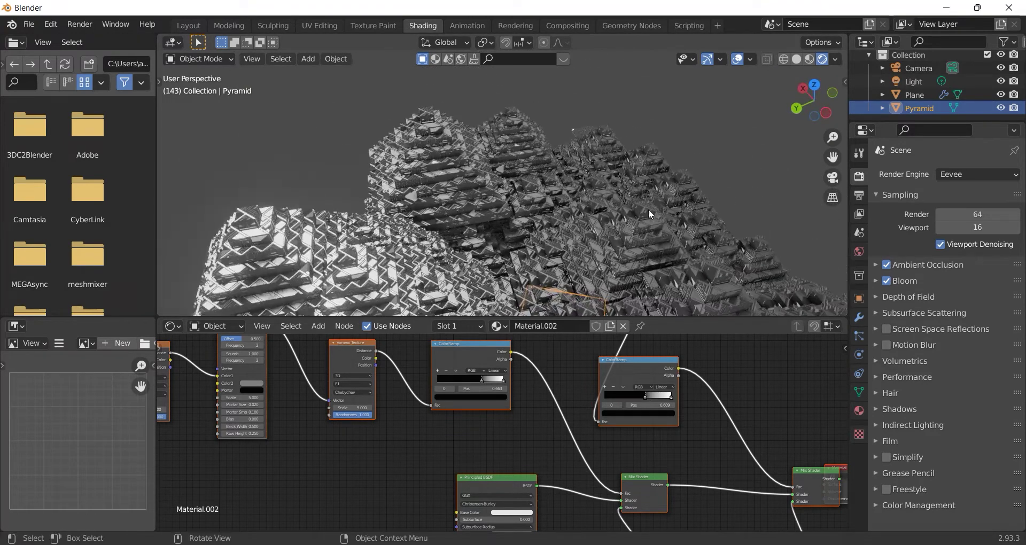
{"action": "scroll", "coordinate": [381, 423], "scroll_direction": "down", "scroll_amount": 2}
{"action": "middle_click_drag", "start_coordinate": [380, 423], "coordinate": [444, 386]}
{"action": "scroll", "coordinate": [440, 381], "scroll_direction": "up", "scroll_amount": 1}
{"action": "scroll", "coordinate": [441, 381], "scroll_direction": "up", "scroll_amount": 1}
{"action": "scroll", "coordinate": [452, 453], "scroll_direction": "up", "scroll_amount": 1}
{"action": "scroll", "coordinate": [347, 464], "scroll_direction": "up", "scroll_amount": 1}
- Try a Voronoi Texture Scale of 3, then settle on a Scale of 5
{"action": "left_click", "coordinate": [348, 462]}
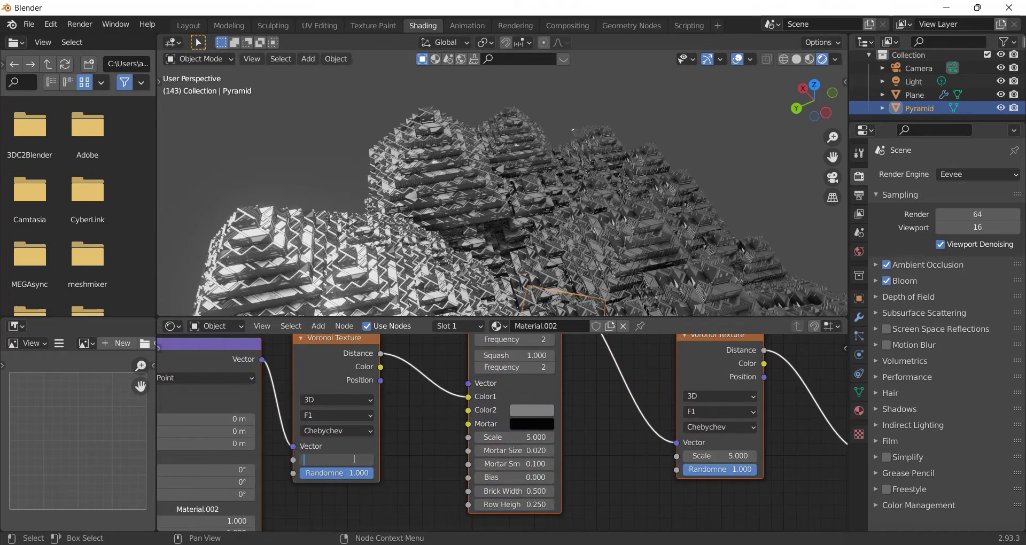
{"action": "type", "text": "3"}
{"action": "key", "text": "Return"}
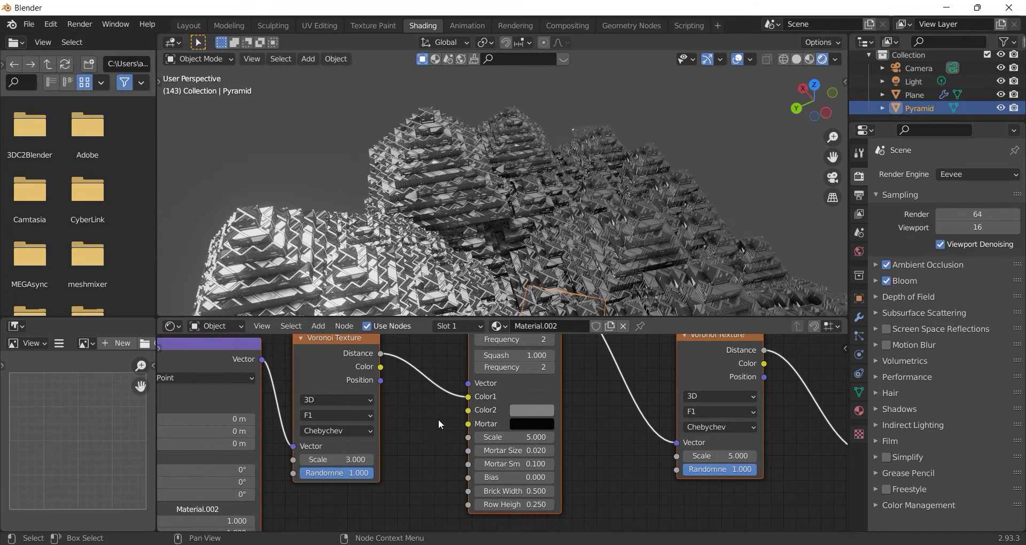
{"action": "scroll", "coordinate": [439, 419], "scroll_direction": "down", "scroll_amount": 2}
{"action": "scroll", "coordinate": [453, 498], "scroll_direction": "up", "scroll_amount": 1}
{"action": "scroll", "coordinate": [478, 469], "scroll_direction": "up", "scroll_amount": 2}
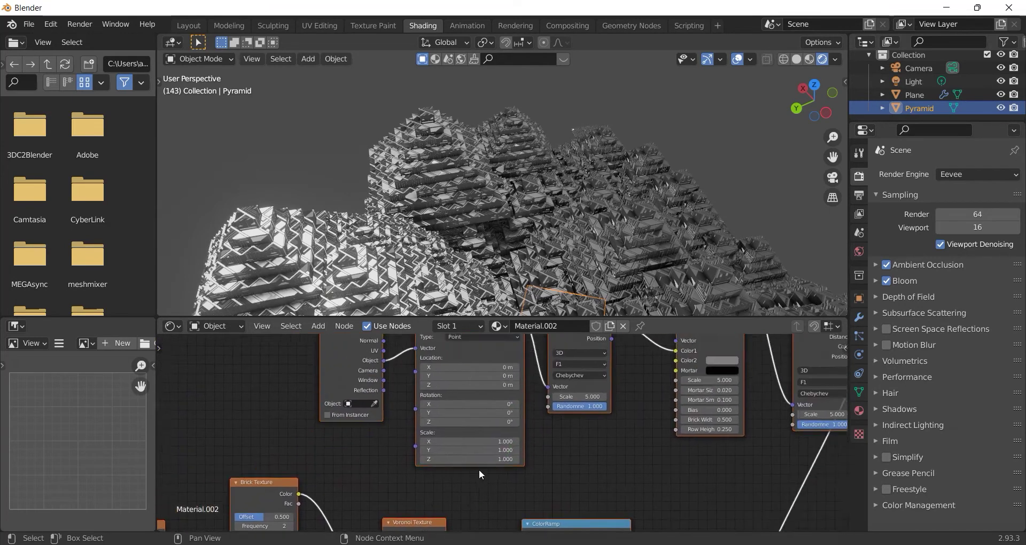
{"action": "middle_click_drag", "start_coordinate": [478, 470], "coordinate": [569, 434]}
{"action": "scroll", "coordinate": [569, 434], "scroll_direction": "up", "scroll_amount": 1}
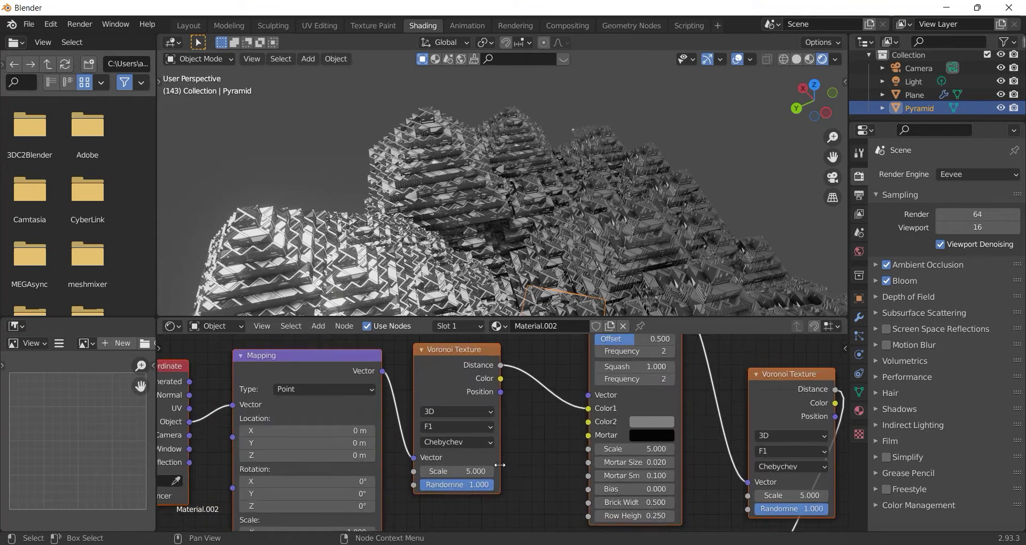
{"action": "double_click", "coordinate": [462, 470]}
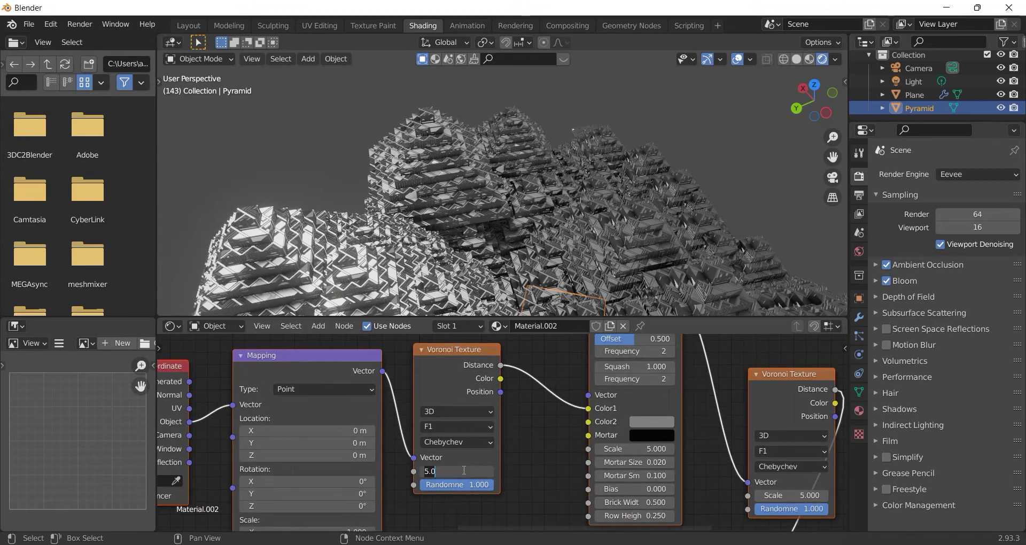
{"action": "key", "text": "Return"}
{"action": "scroll", "coordinate": [540, 453], "scroll_direction": "down", "scroll_amount": 3}
{"action": "mouse_move", "coordinate": [626, 461]}
{"action": "middle_mouse_down"}
{"action": "mouse_move", "coordinate": [555, 389]}
{"action": "mouse_move", "coordinate": [540, 426]}
{"action": "mouse_move", "coordinate": [591, 475]}
{"action": "mouse_move", "coordinate": [520, 335]}
{"action": "mouse_move", "coordinate": [620, 454]}
{"action": "mouse_move", "coordinate": [541, 393]}
{"action": "mouse_move", "coordinate": [531, 433]}
{"action": "middle_mouse_up"}
- Change the first Emission colour from orange to yellow on the colour wheel
{"action": "left_click", "coordinate": [534, 437]}
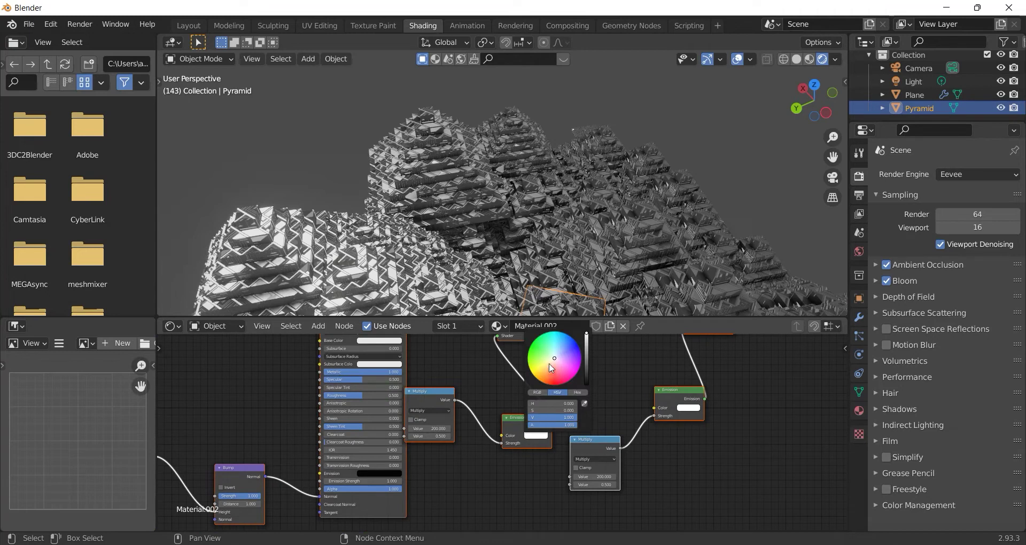
{"action": "left_click_drag", "start_coordinate": [546, 384], "coordinate": [559, 381]}
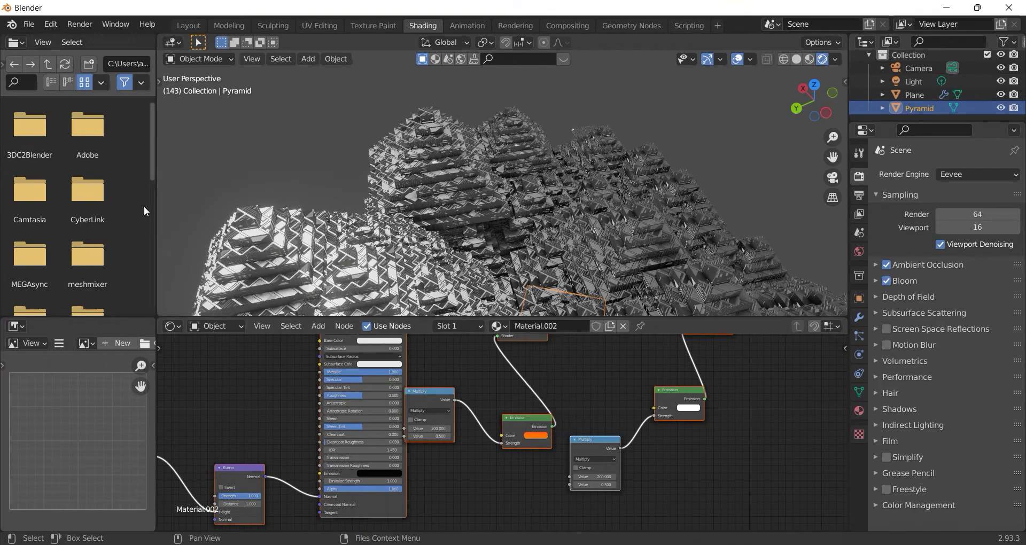
{"action": "scroll", "coordinate": [579, 434], "scroll_direction": "up", "scroll_amount": 2}
{"action": "scroll", "coordinate": [572, 429], "scroll_direction": "up", "scroll_amount": 1}
{"action": "scroll", "coordinate": [564, 425], "scroll_direction": "up", "scroll_amount": 1}
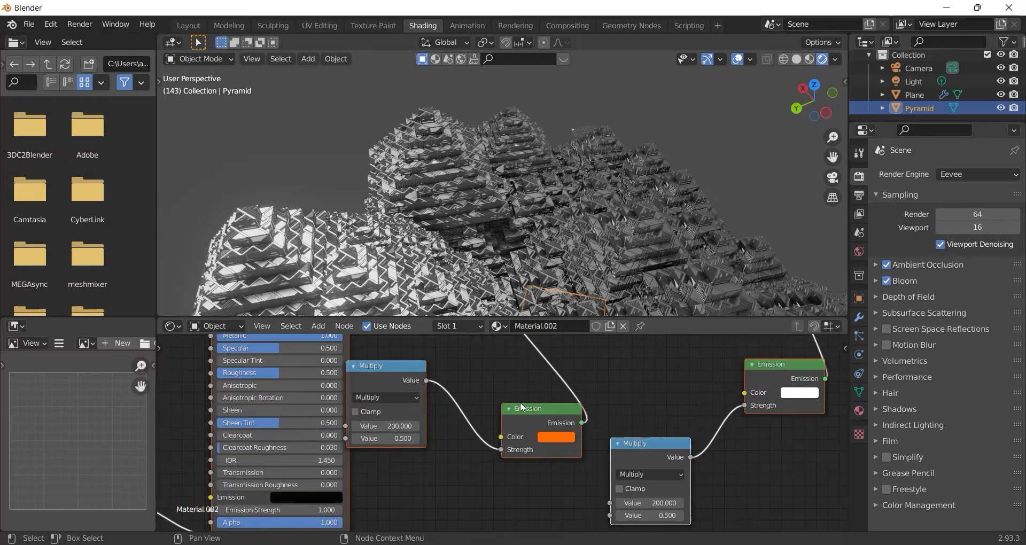
{"action": "scroll", "coordinate": [520, 402], "scroll_direction": "up", "scroll_amount": 1}
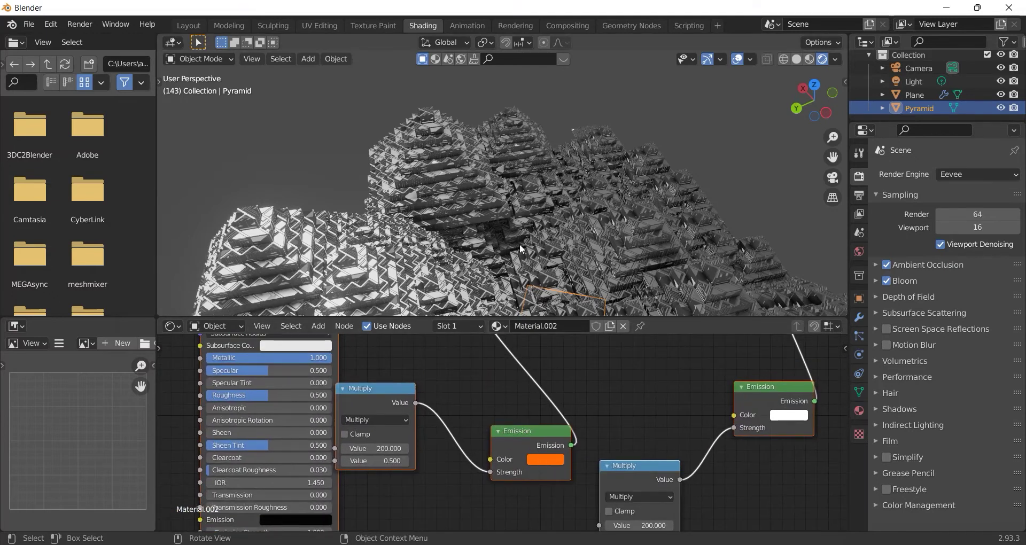
{"action": "left_click", "coordinate": [553, 462]}
{"action": "left_click_drag", "start_coordinate": [556, 373], "coordinate": [545, 363]}
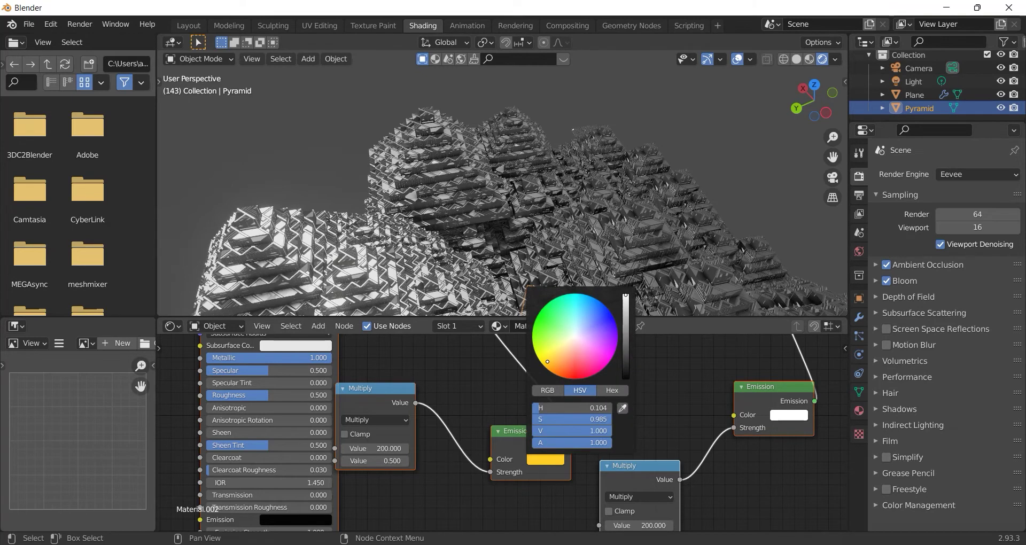
- Make the second Emission colour pure blue and orbit around the pyramid
{"action": "left_click", "coordinate": [784, 414]}
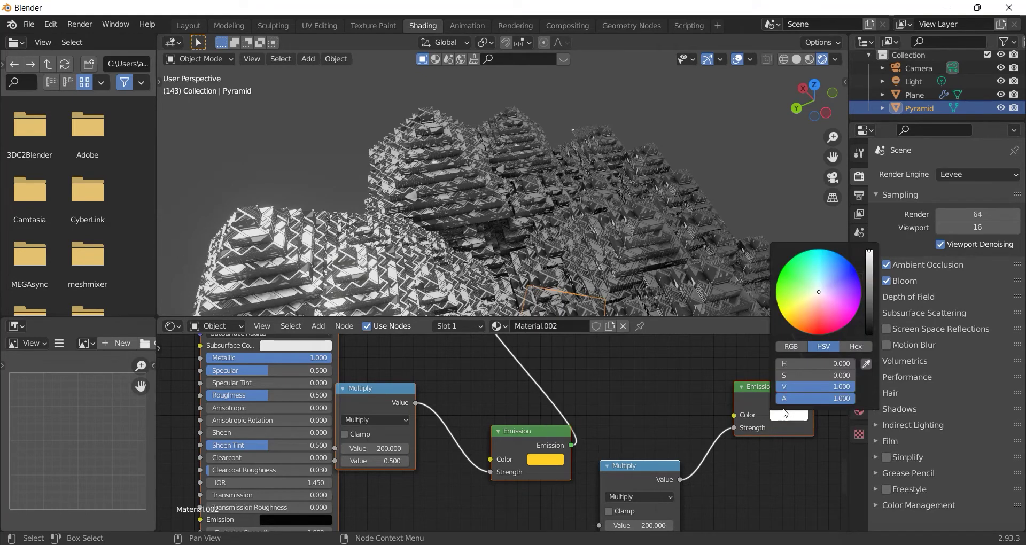
{"action": "left_click_drag", "start_coordinate": [818, 287], "coordinate": [854, 271]}
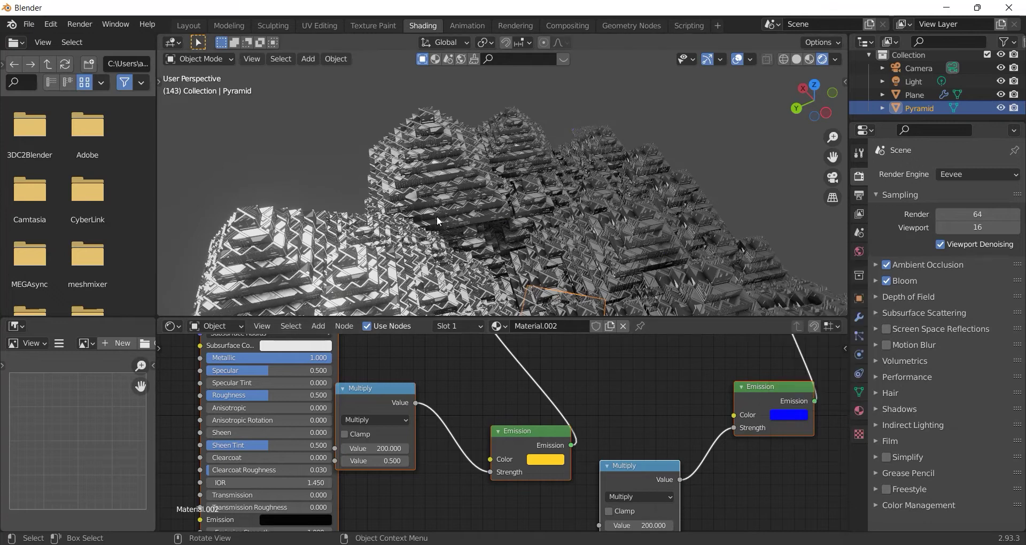
{"action": "middle_click_drag", "start_coordinate": [592, 213], "coordinate": [625, 224]}
- Slide both Color Ramp stops left to spread bright yellow and blue glow patches
{"action": "scroll", "coordinate": [551, 386], "scroll_direction": "down", "scroll_amount": 1}
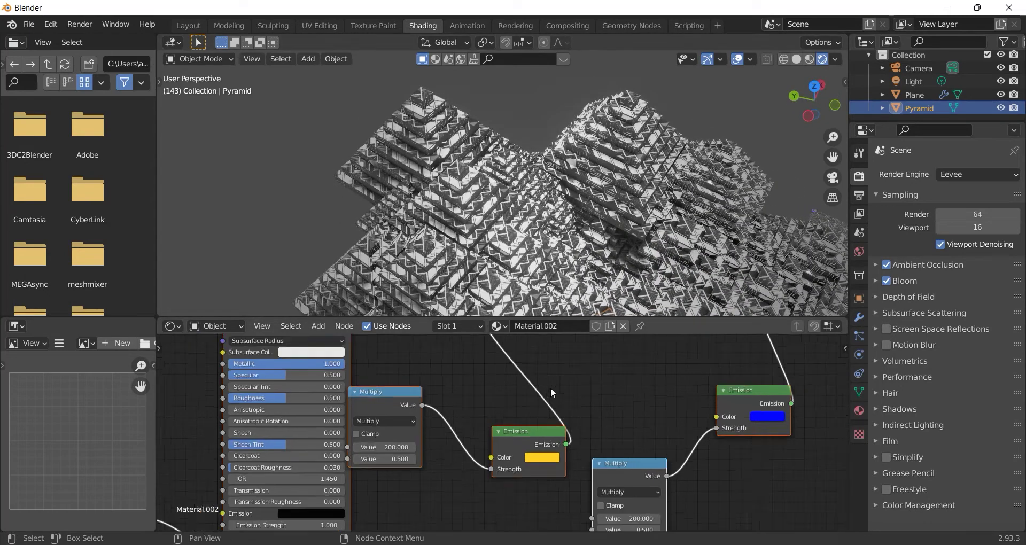
{"action": "scroll", "coordinate": [550, 386], "scroll_direction": "down", "scroll_amount": 2}
{"action": "middle_click_drag", "start_coordinate": [514, 515], "coordinate": [531, 446]}
{"action": "left_click_drag", "start_coordinate": [485, 366], "coordinate": [461, 364]}
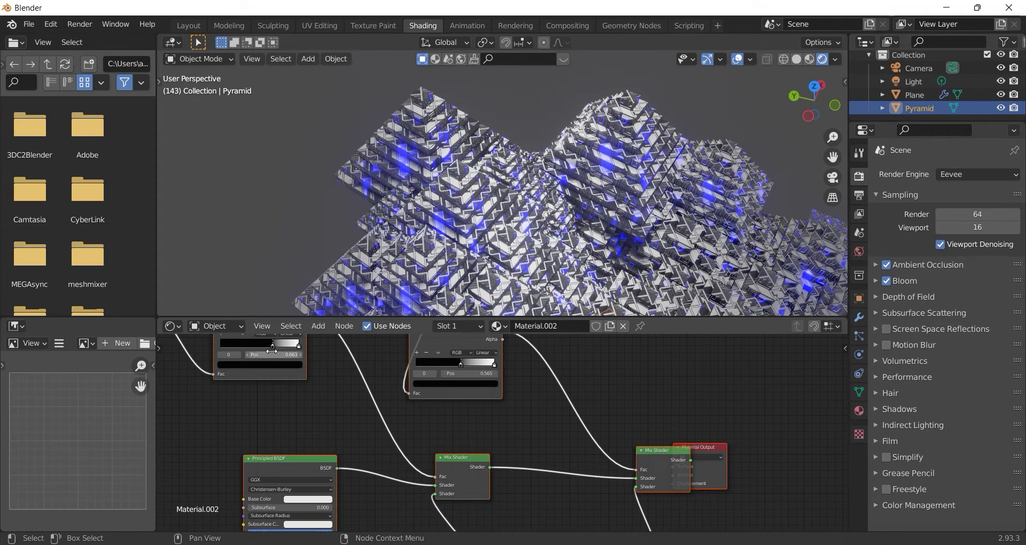
{"action": "left_click_drag", "start_coordinate": [273, 345], "coordinate": [265, 345]}
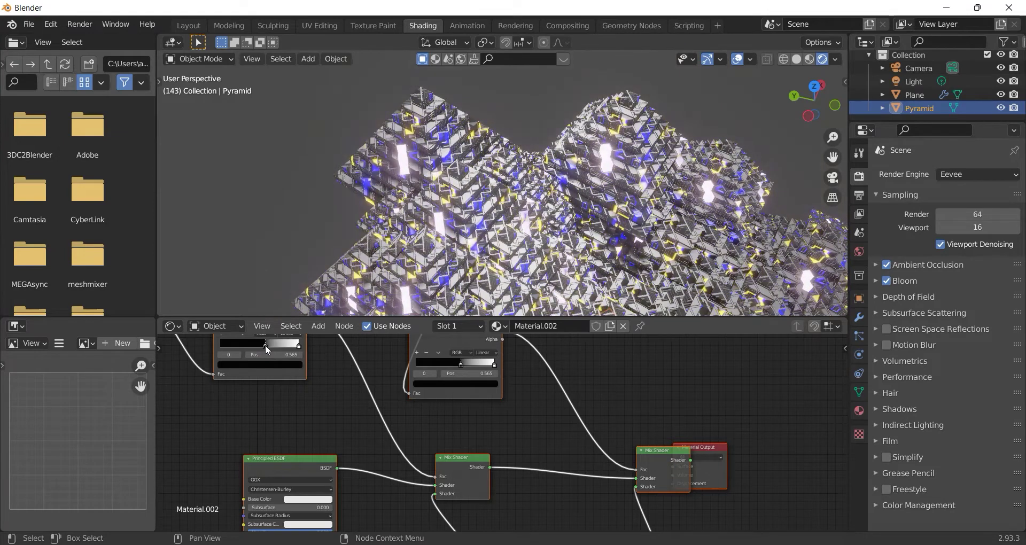
- Darken the Principled BSDF Base Color of Material.002 to value 0.139
{"action": "scroll", "coordinate": [428, 406], "scroll_direction": "down", "scroll_amount": 2}
{"action": "middle_click_drag", "start_coordinate": [471, 406], "coordinate": [563, 336]}
{"action": "scroll", "coordinate": [484, 385], "scroll_direction": "up", "scroll_amount": 1}
{"action": "scroll", "coordinate": [511, 409], "scroll_direction": "up", "scroll_amount": 1}
{"action": "scroll", "coordinate": [450, 380], "scroll_direction": "up", "scroll_amount": 2}
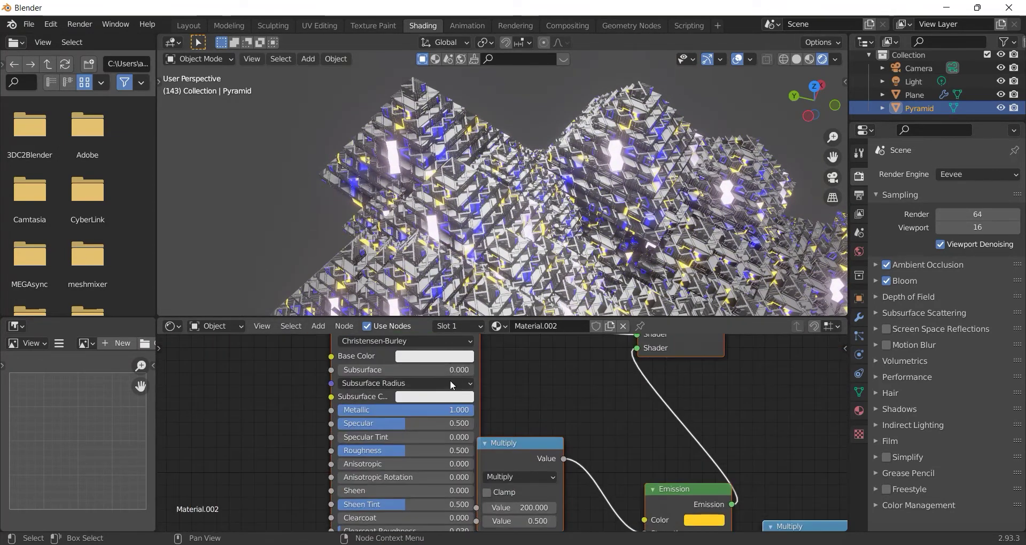
{"action": "left_click", "coordinate": [432, 357]}
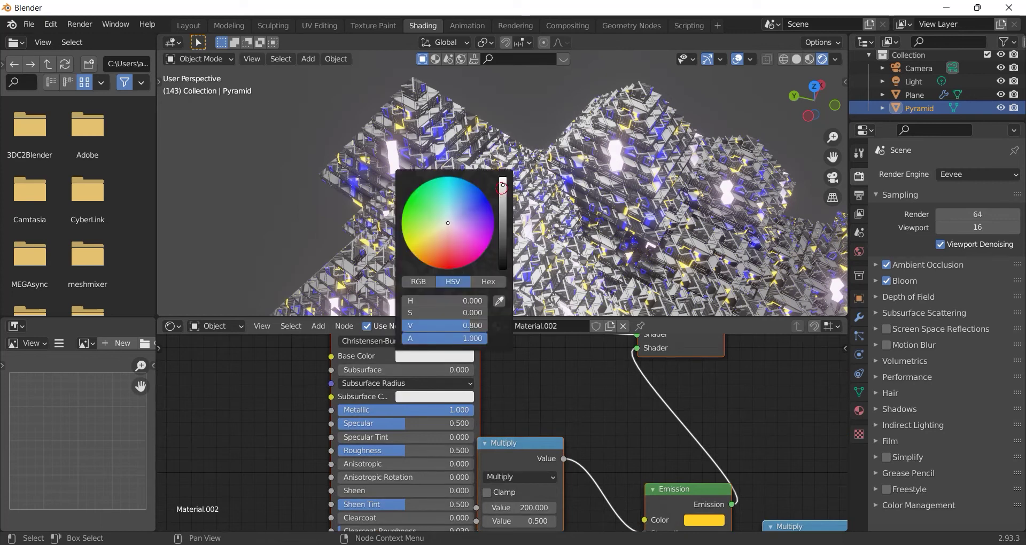
{"action": "left_click_drag", "start_coordinate": [502, 187], "coordinate": [502, 232]}
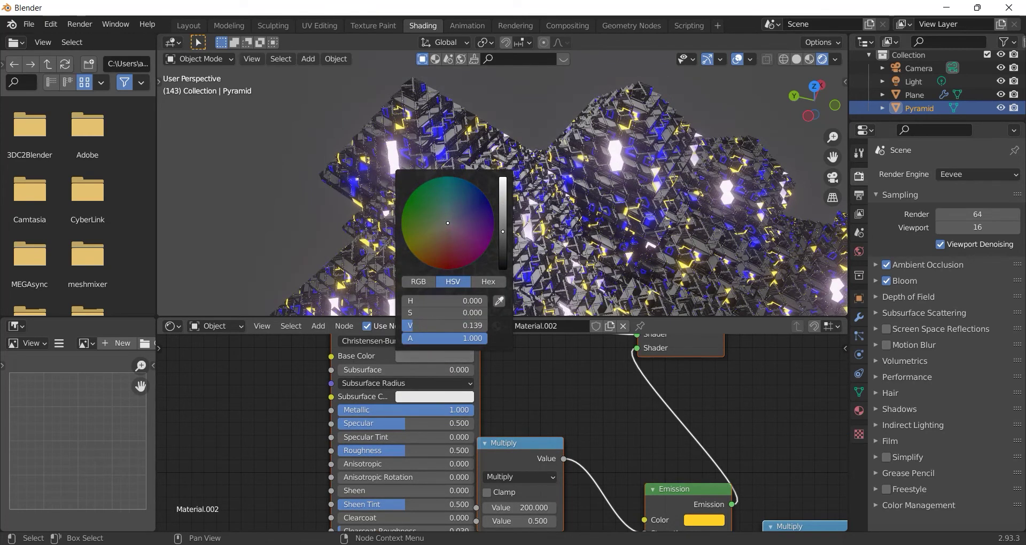
- Pan to the Emission and Multiply nodes and orbit the 3D view for a closer look
{"action": "scroll", "coordinate": [682, 467], "scroll_direction": "down", "scroll_amount": 1}
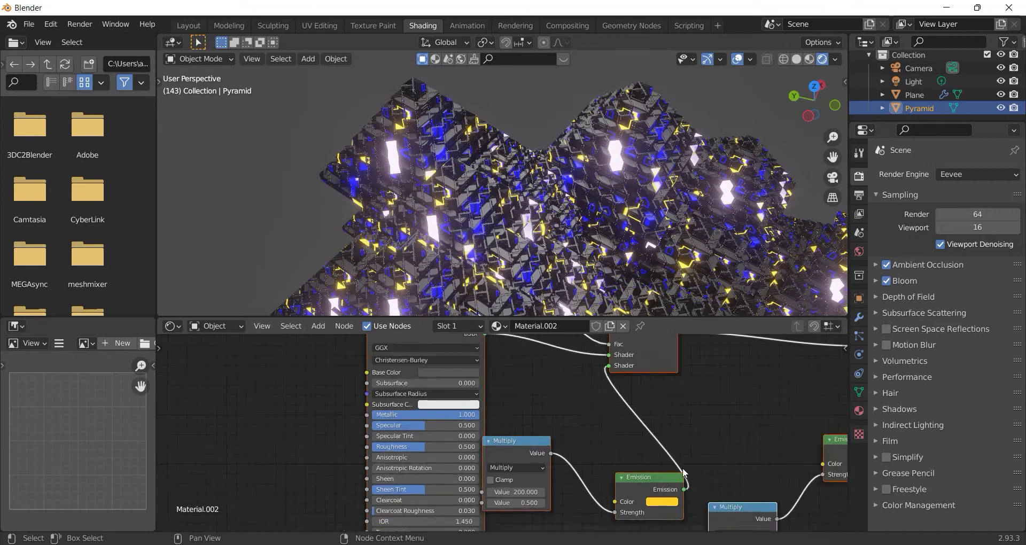
{"action": "middle_click_drag", "start_coordinate": [682, 467], "coordinate": [582, 393]}
{"action": "middle_click_drag", "start_coordinate": [712, 404], "coordinate": [616, 433]}
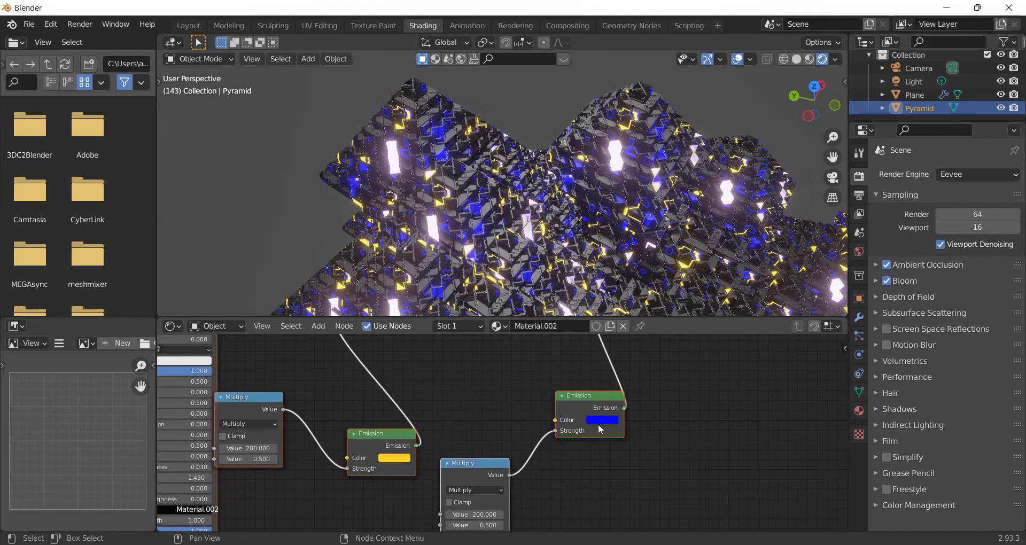
{"action": "middle_click_drag", "start_coordinate": [328, 101], "coordinate": [369, 107]}
{"action": "scroll", "coordinate": [459, 388], "scroll_direction": "down", "scroll_amount": 2}
{"action": "mouse_move", "coordinate": [526, 229]}
{"action": "middle_mouse_down"}
{"action": "mouse_move", "coordinate": [557, 191]}
{"action": "mouse_move", "coordinate": [545, 247]}
{"action": "middle_mouse_up"}
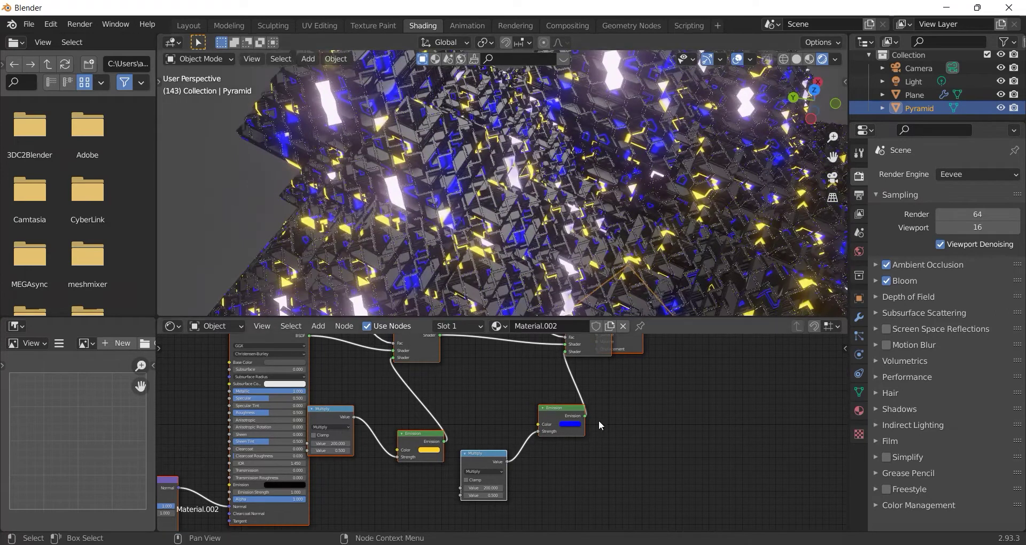
- Change the blue emission glow to cyan and the yellow emission glow to orange
{"action": "left_click", "coordinate": [573, 429]}
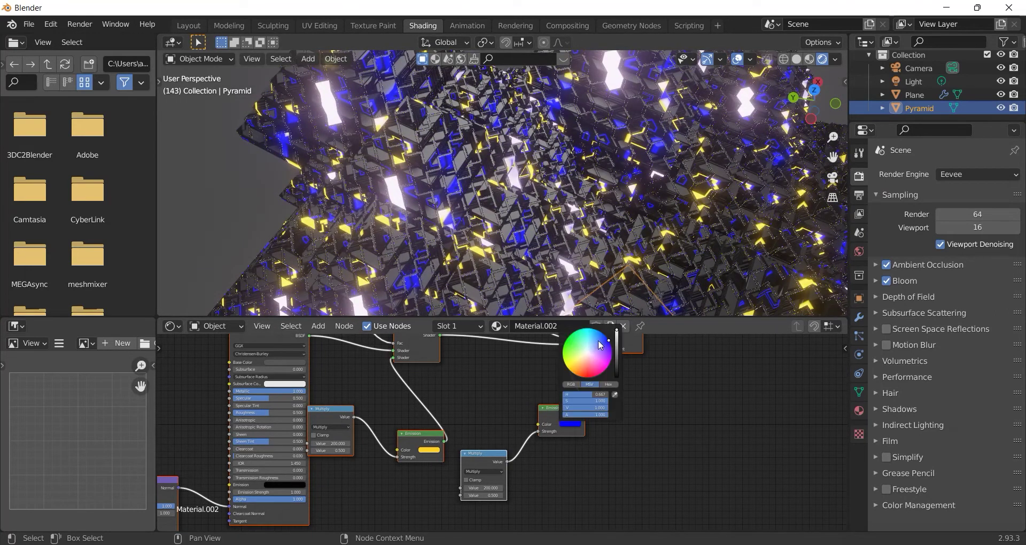
{"action": "left_click", "coordinate": [599, 341]}
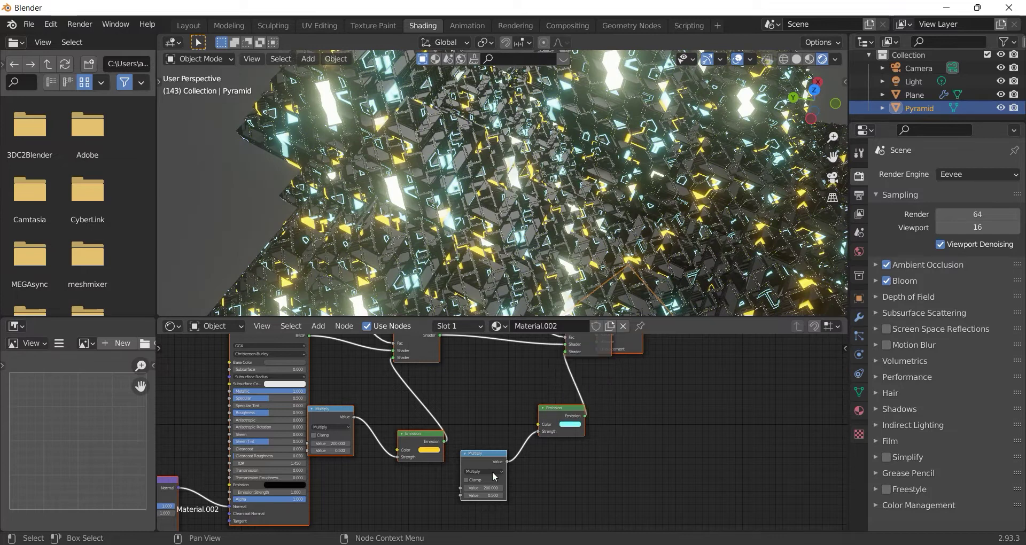
{"action": "left_click", "coordinate": [430, 450]}
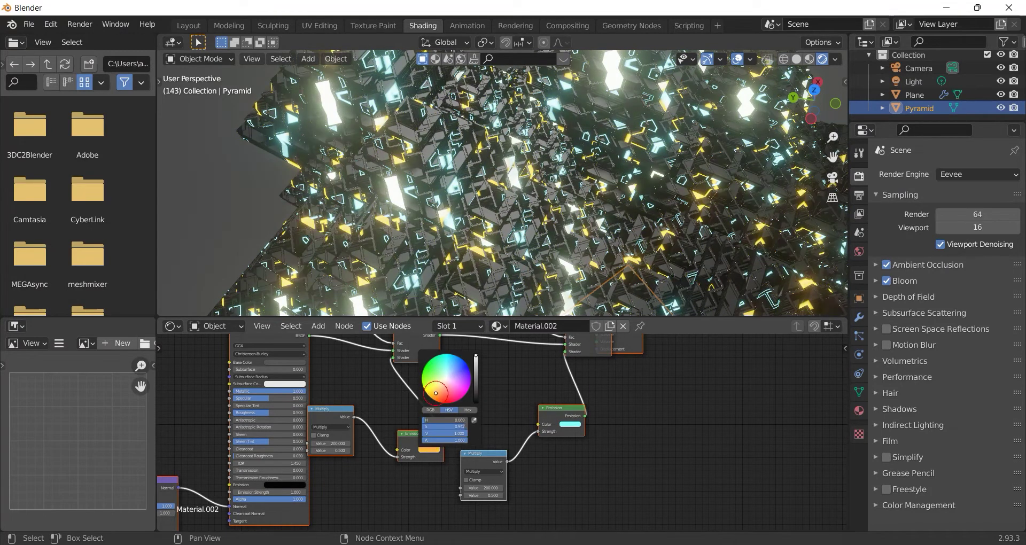
{"action": "left_click_drag", "start_coordinate": [438, 394], "coordinate": [434, 391]}
- Orbit to low side views of the glowing pyramid, deselect it, and return to Layout
{"action": "mouse_move", "coordinate": [481, 214]}
{"action": "middle_mouse_down"}
{"action": "mouse_move", "coordinate": [505, 167]}
{"action": "mouse_move", "coordinate": [535, 188]}
{"action": "middle_mouse_up"}
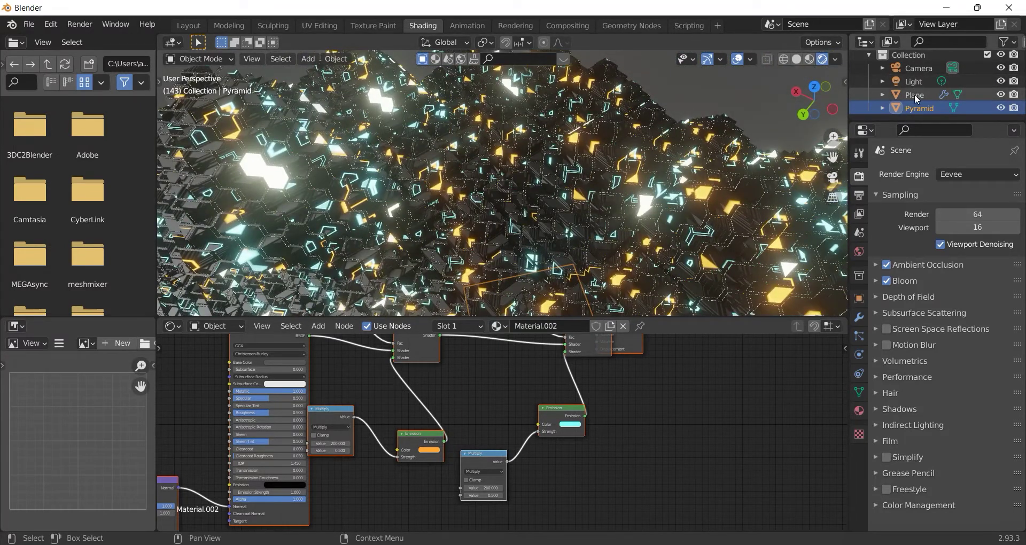
{"action": "middle_click_drag", "start_coordinate": [694, 134], "coordinate": [794, 108]}
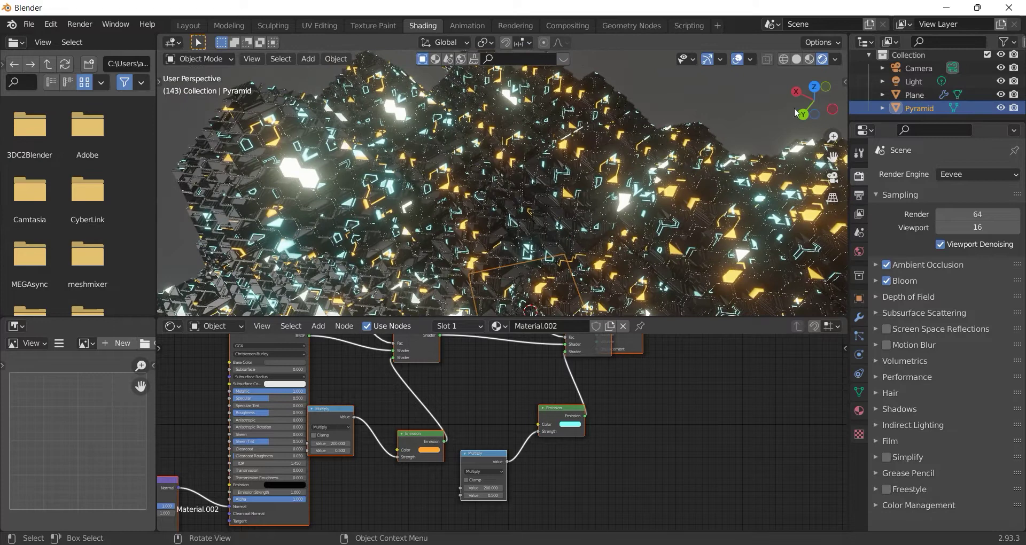
{"action": "mouse_move", "coordinate": [620, 163]}
{"action": "middle_mouse_down"}
{"action": "mouse_move", "coordinate": [566, 171]}
{"action": "mouse_move", "coordinate": [582, 243]}
{"action": "mouse_move", "coordinate": [475, 247]}
{"action": "middle_mouse_up"}
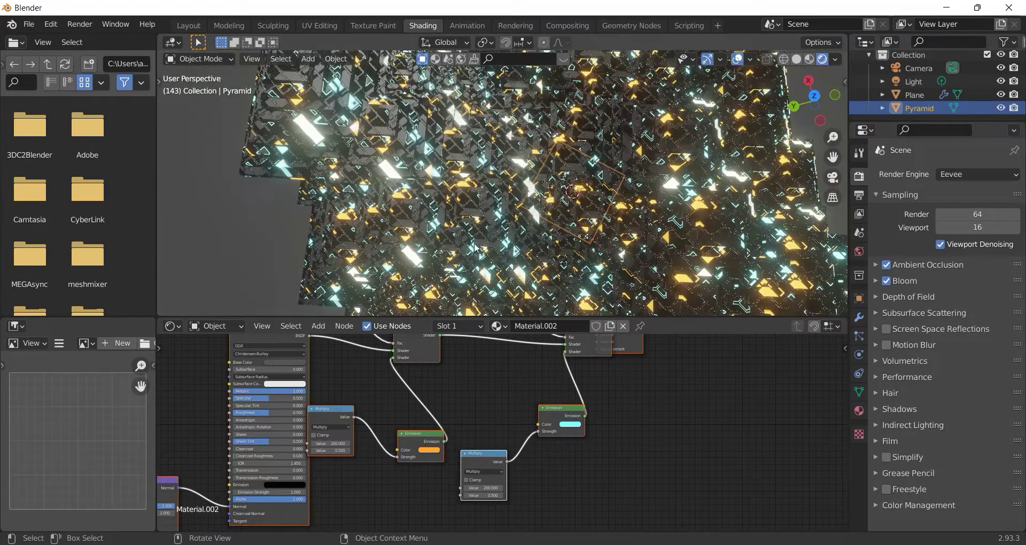
{"action": "left_click", "coordinate": [273, 217]}
{"action": "middle_click_drag", "start_coordinate": [273, 217], "coordinate": [498, 227]}
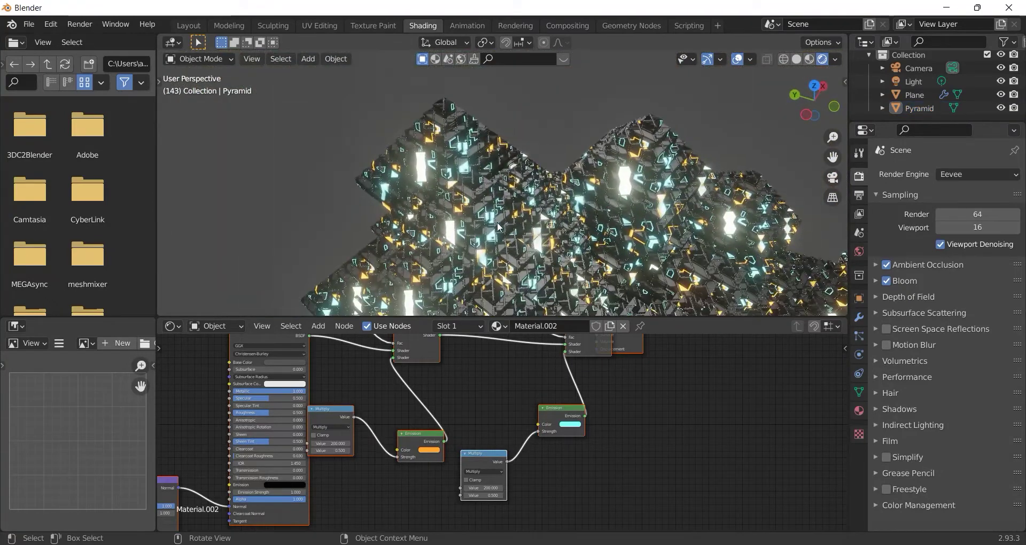
{"action": "left_click", "coordinate": [188, 25]}
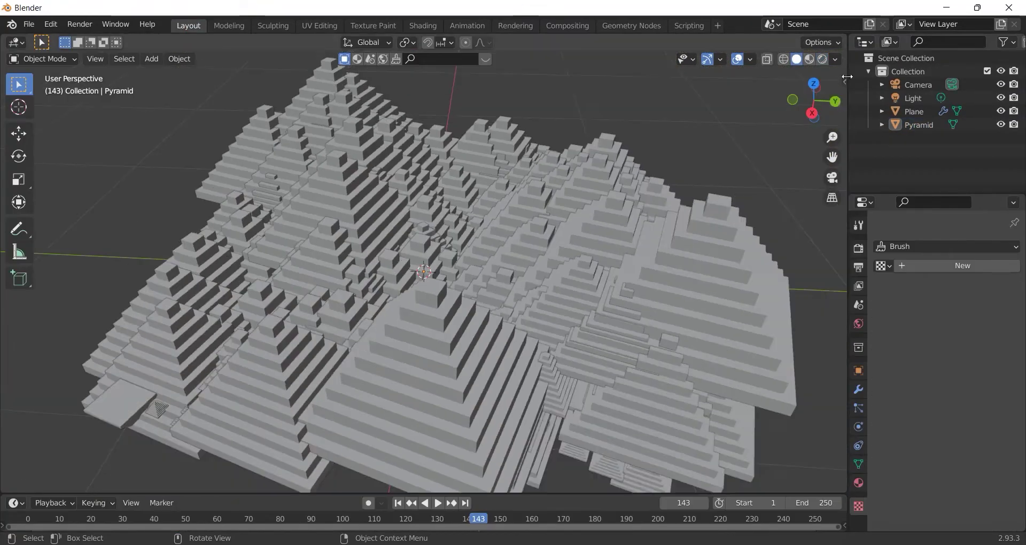
{"action": "left_click", "coordinate": [821, 60]}
{"action": "scroll", "coordinate": [617, 241], "scroll_direction": "up", "scroll_amount": 5}
{"action": "scroll", "coordinate": [623, 262], "scroll_direction": "up", "scroll_amount": 3}
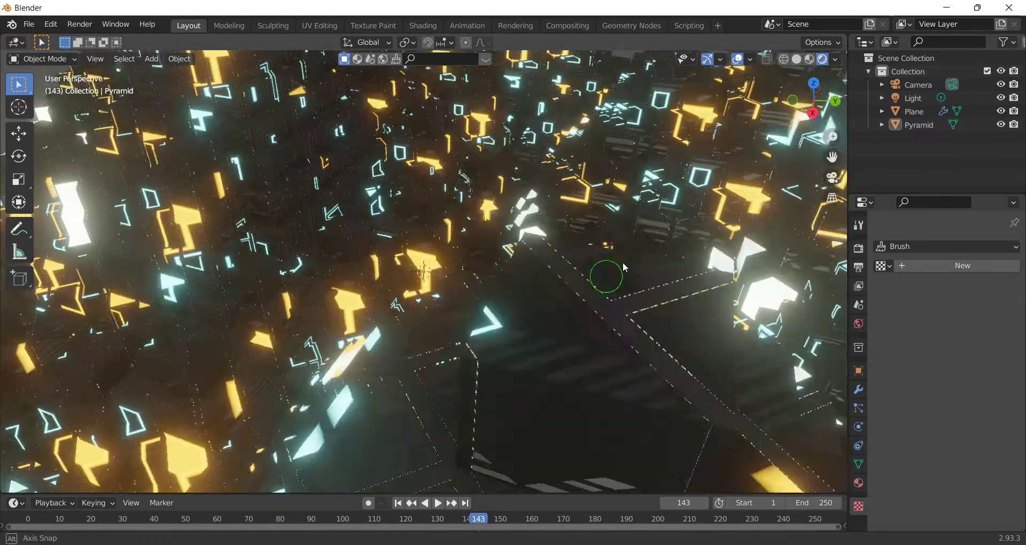
{"action": "scroll", "coordinate": [629, 249], "scroll_direction": "up", "scroll_amount": 3}
{"action": "scroll", "coordinate": [587, 251], "scroll_direction": "down", "scroll_amount": 8}
{"action": "scroll", "coordinate": [559, 253], "scroll_direction": "up", "scroll_amount": 2}
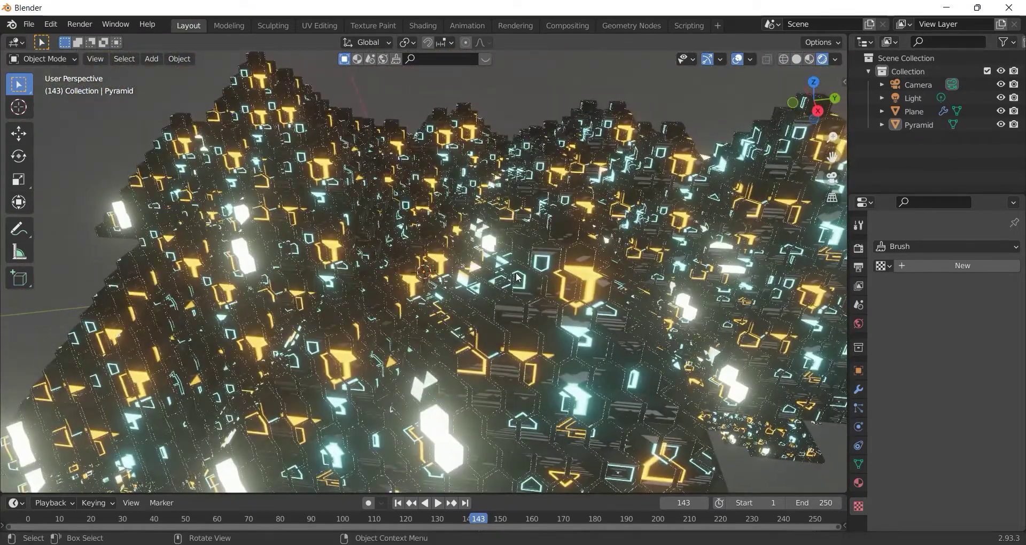
{"action": "left_click", "coordinate": [809, 59]}
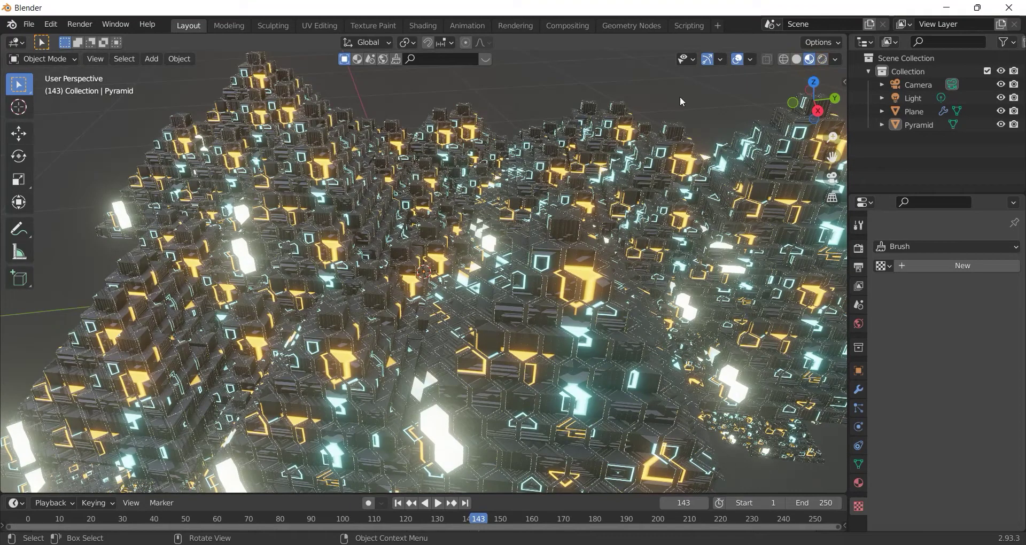
{"action": "left_click", "coordinate": [800, 61]}
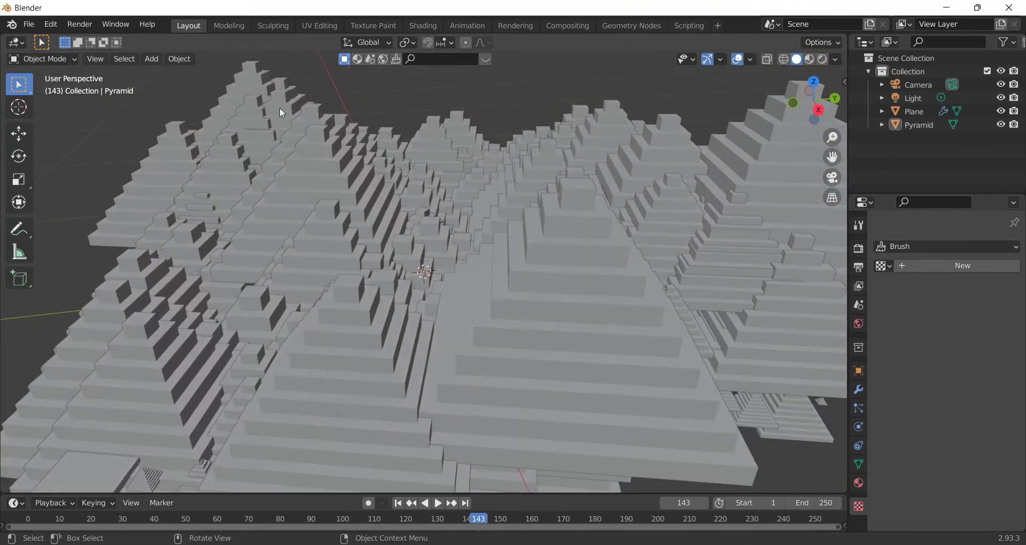
- Add a Plain Axes Empty to the scene
{"action": "left_click", "coordinate": [157, 62]}
{"action": "mouse_move", "coordinate": [171, 206]}
{"action": "left_click", "coordinate": [271, 207]}
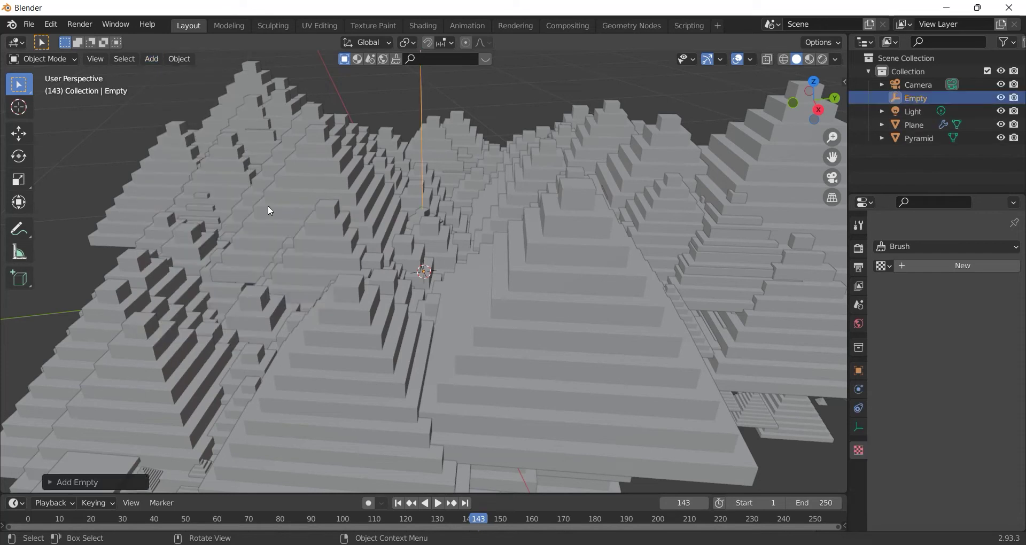
{"action": "scroll", "coordinate": [568, 239], "scroll_direction": "down", "scroll_amount": 5}
{"action": "scroll", "coordinate": [569, 240], "scroll_direction": "up", "scroll_amount": 3}
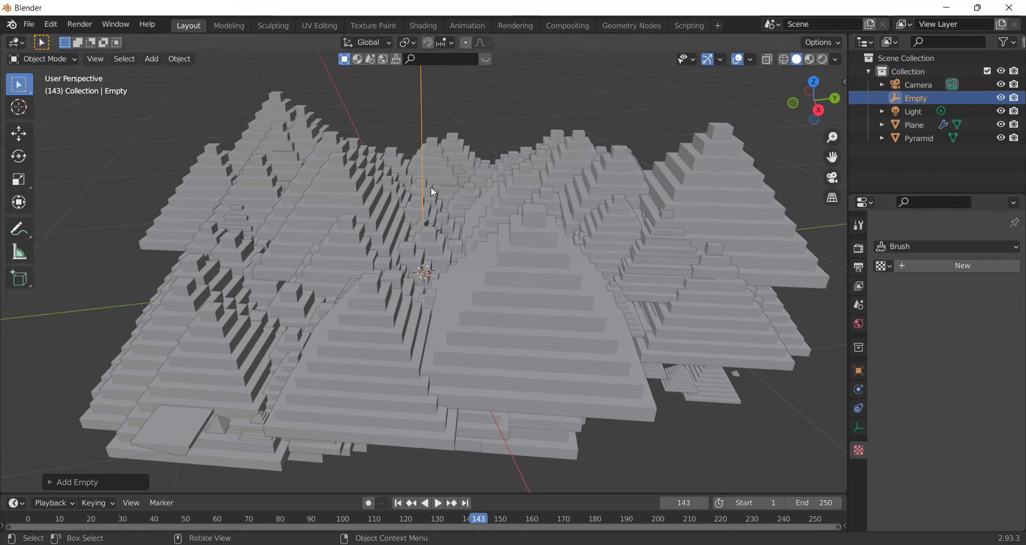
- Set the Plane's Displace modifier coordinates to Object using the Empty, then select the Empty
{"action": "left_click", "coordinate": [935, 124]}
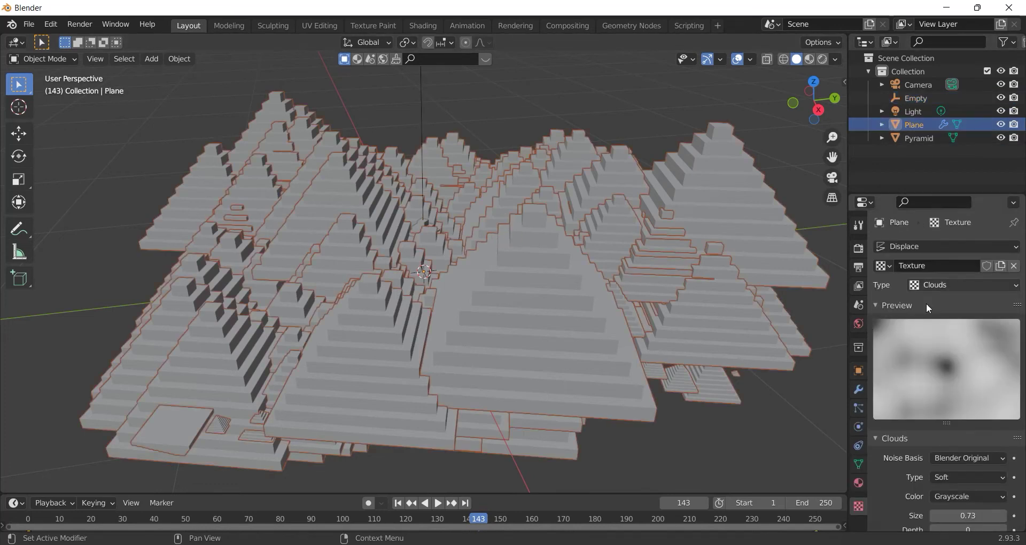
{"action": "left_click", "coordinate": [859, 370]}
{"action": "left_click", "coordinate": [860, 392]}
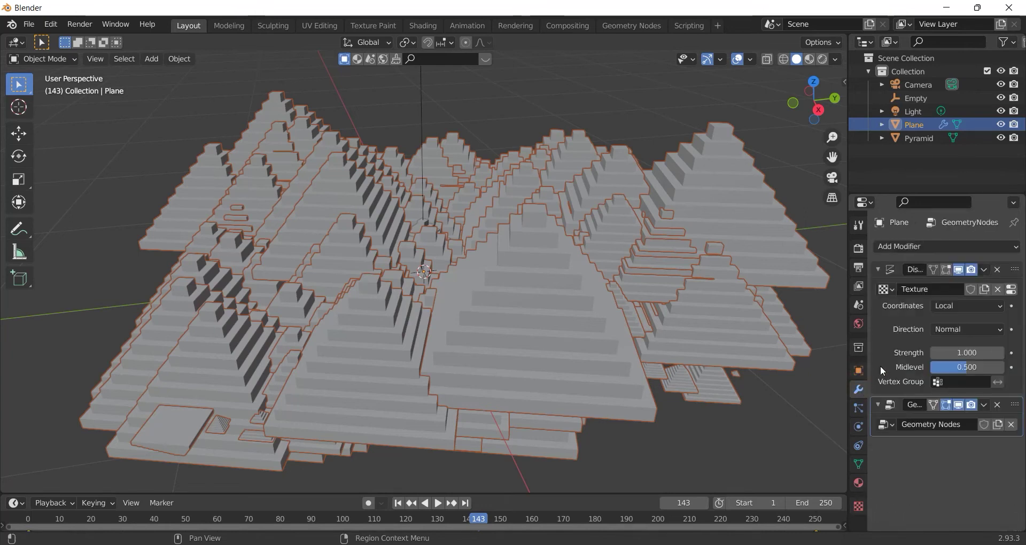
{"action": "left_click", "coordinate": [956, 307]}
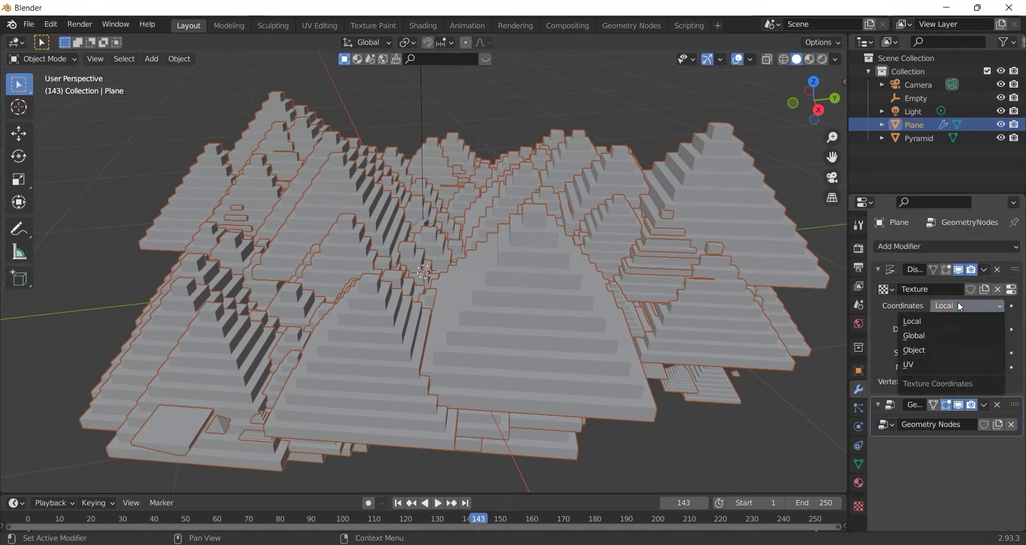
{"action": "left_click", "coordinate": [909, 351]}
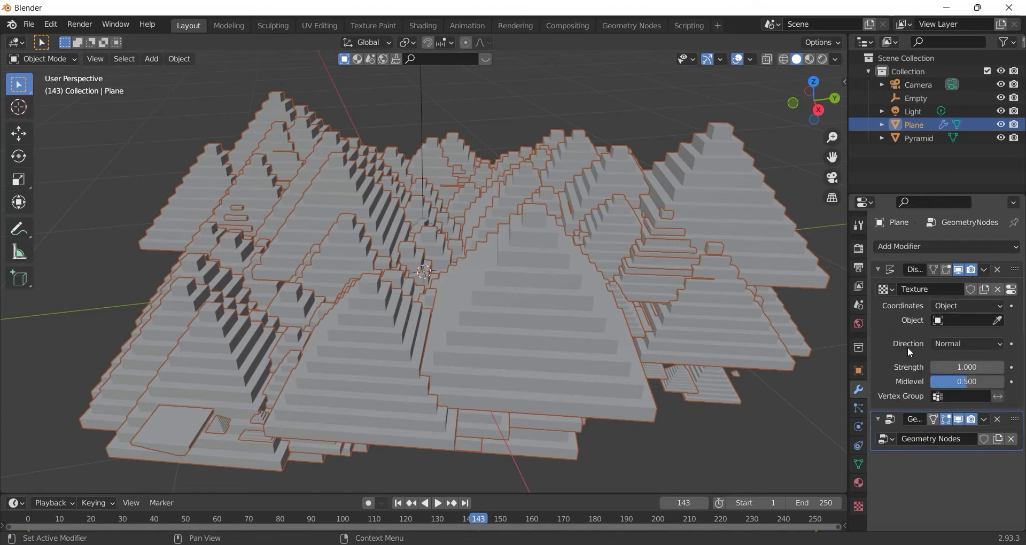
{"action": "left_click", "coordinate": [997, 321]}
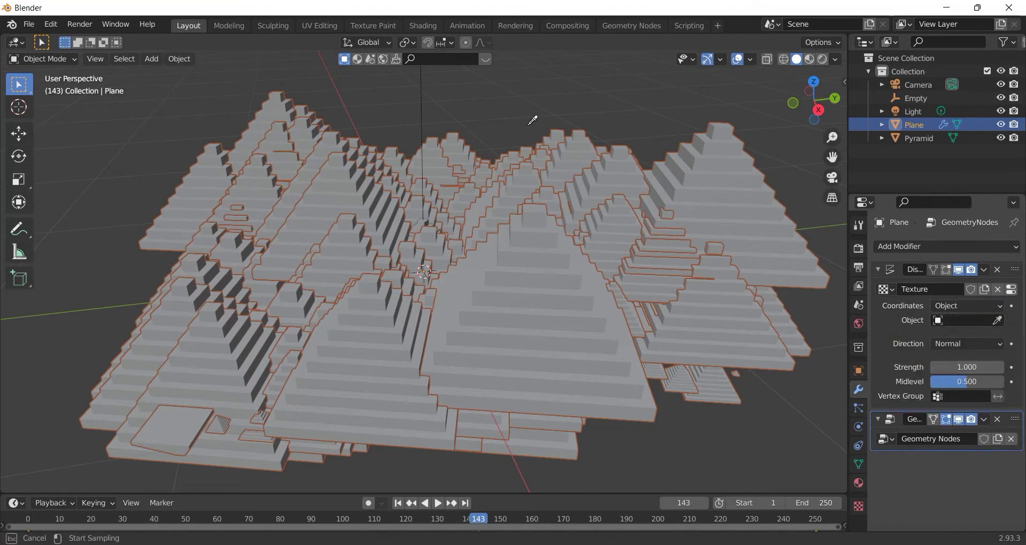
{"action": "left_click", "coordinate": [421, 89]}
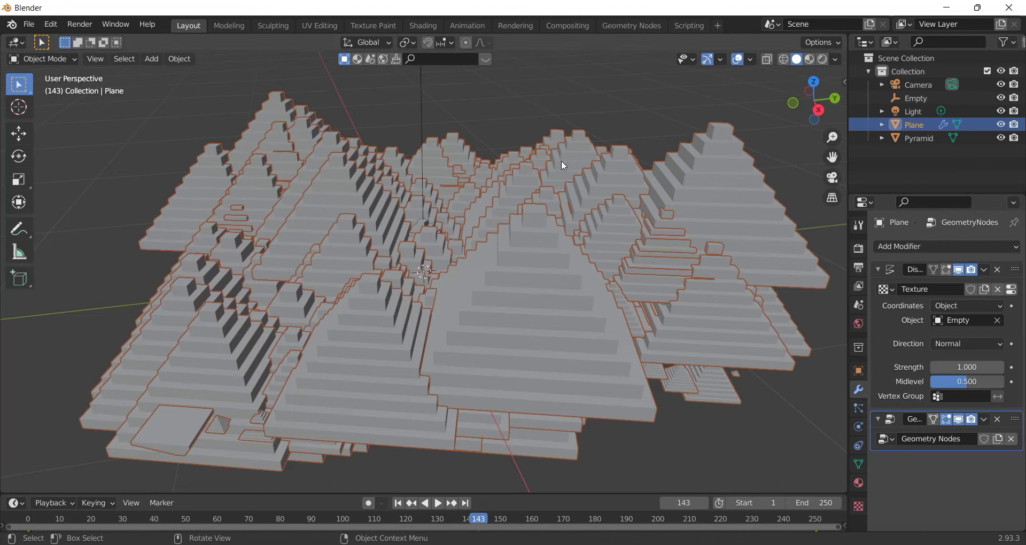
{"action": "left_click", "coordinate": [421, 83]}
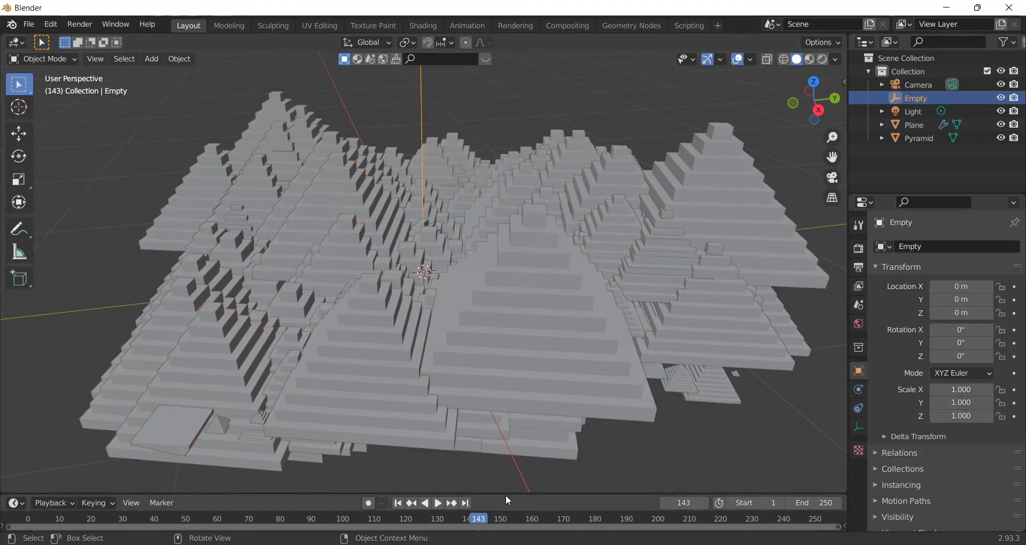
- Enlarge the timeline area and turn on Auto Keying
{"action": "mouse_move", "coordinate": [507, 494]}
{"action": "left_mouse_down"}
{"action": "mouse_move", "coordinate": [469, 424]}
{"action": "mouse_move", "coordinate": [28, 444]}
{"action": "left_mouse_up"}
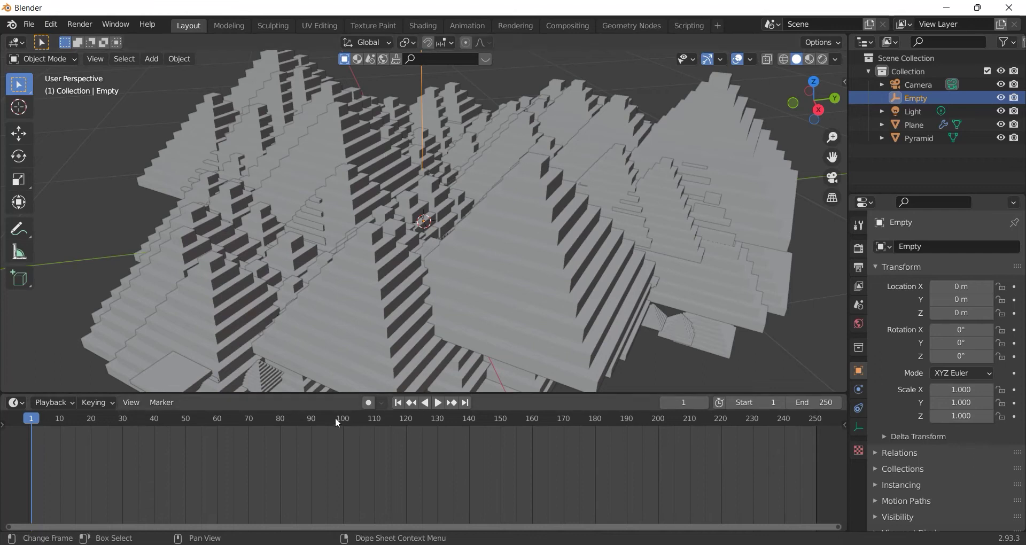
{"action": "left_click", "coordinate": [368, 405]}
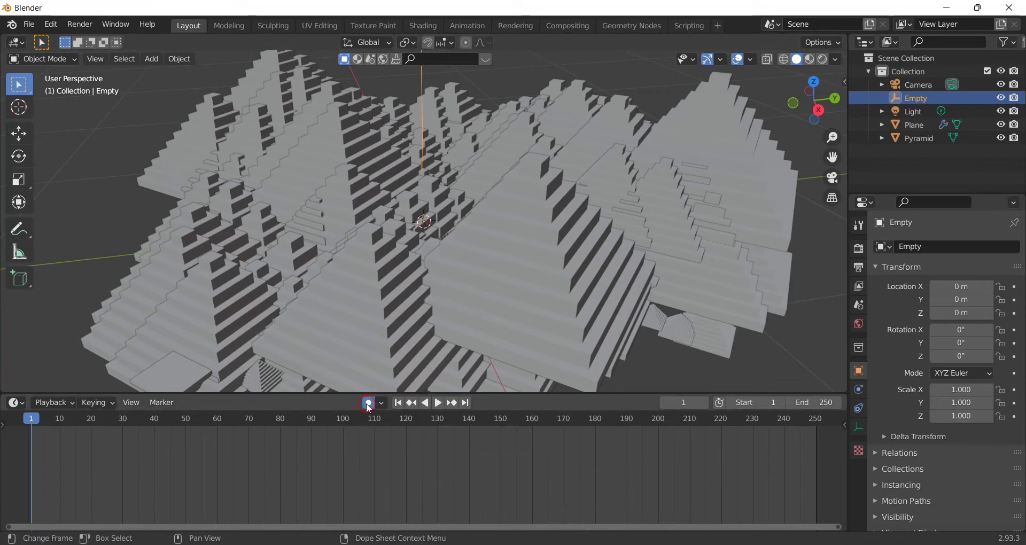
{"action": "scroll", "coordinate": [430, 101], "scroll_direction": "down", "scroll_amount": 5}
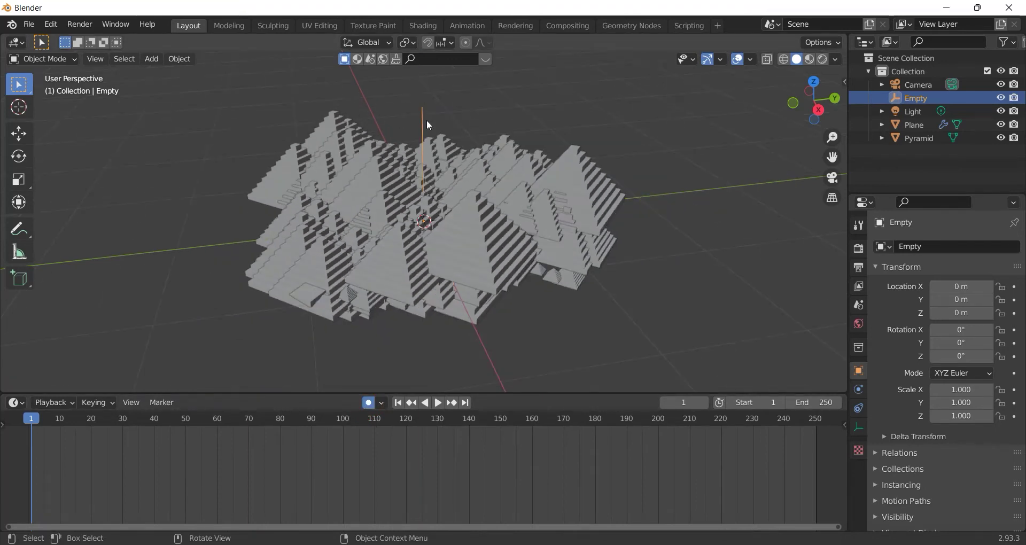
{"action": "scroll", "coordinate": [428, 122], "scroll_direction": "up", "scroll_amount": 1}
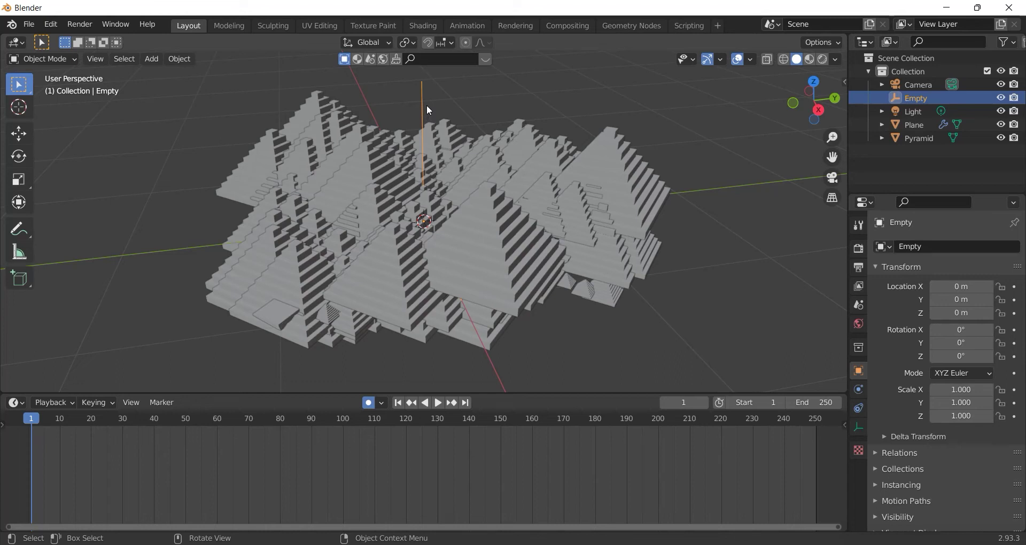
- Move the Empty to about 0.502, -0.300, -1.066 m, keyed at frame 1, then go to frame 250
{"action": "key", "text": "g"}
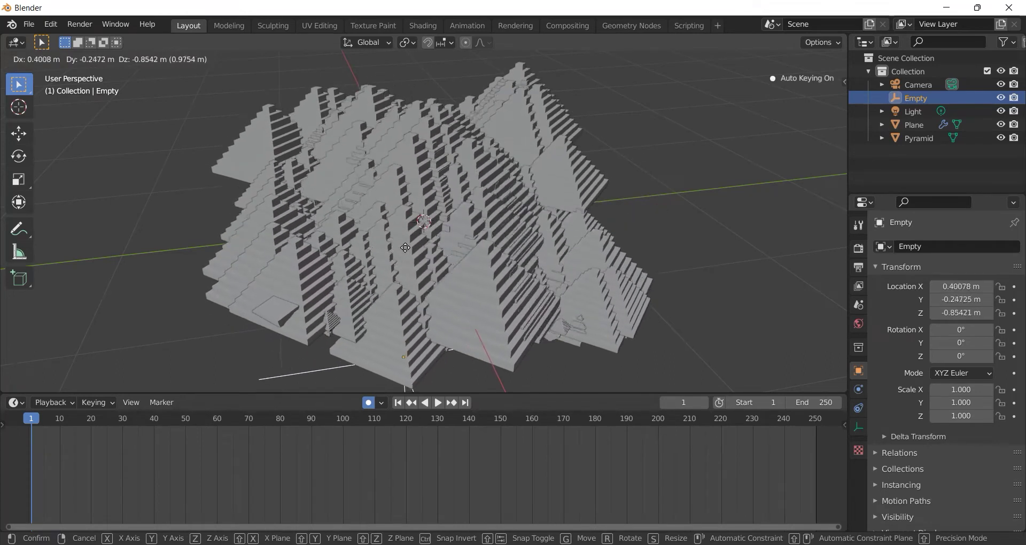
{"action": "left_click", "coordinate": [402, 274]}
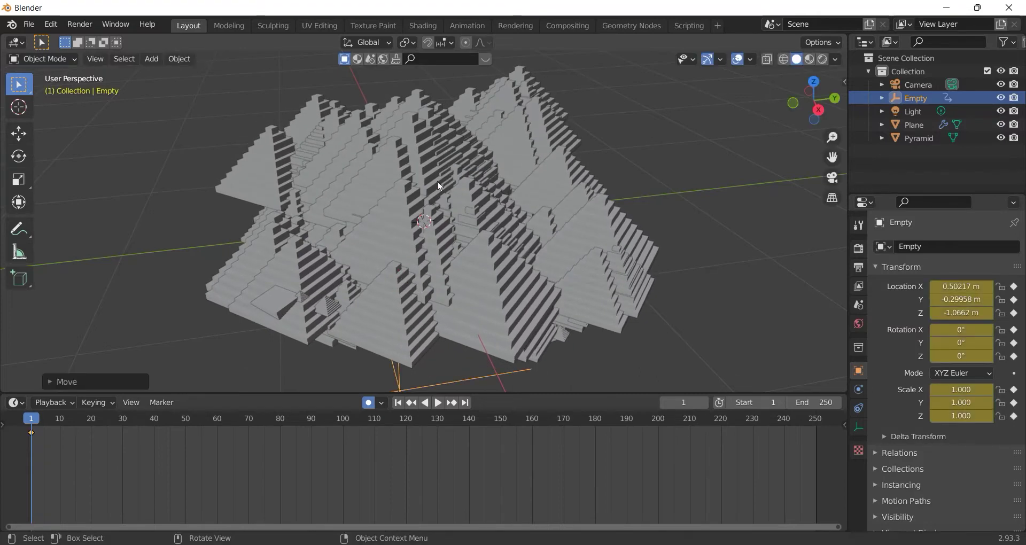
{"action": "left_click_drag", "start_coordinate": [34, 422], "coordinate": [816, 447]}
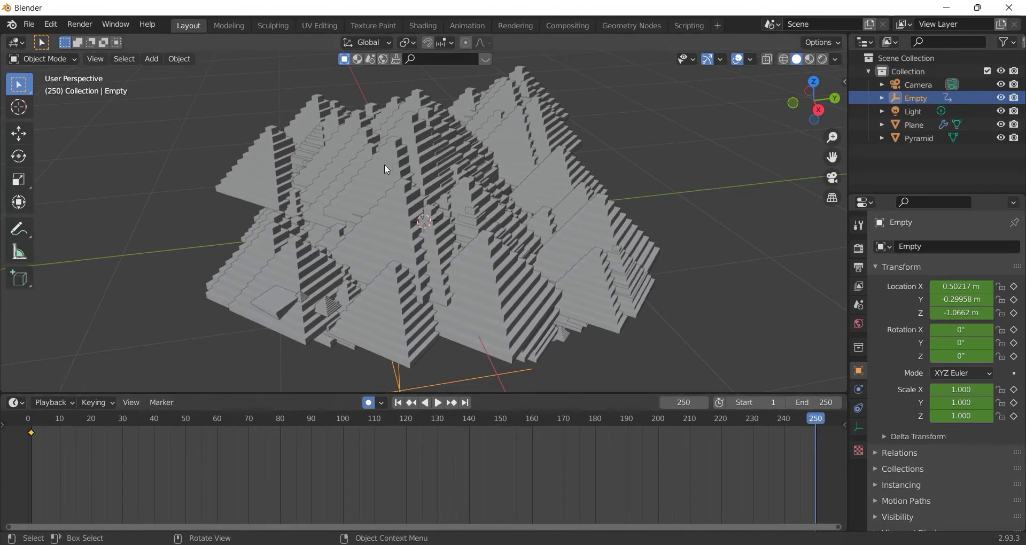
- Raise the Empty to about -0.608, -0.116, 1.100 m at frame 250 and play the animation in reverse
{"action": "scroll", "coordinate": [383, 176], "scroll_direction": "down", "scroll_amount": 2}
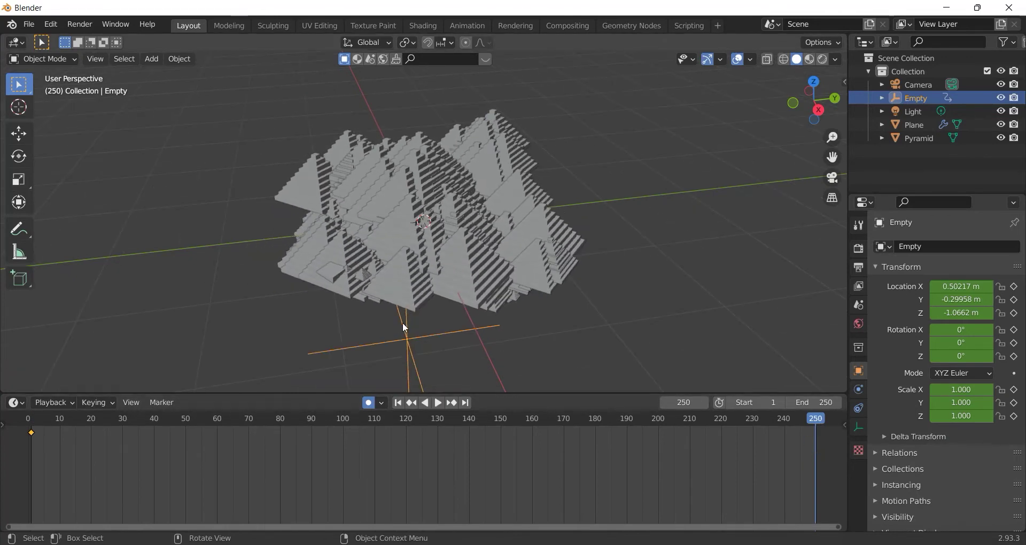
{"action": "key", "text": "g"}
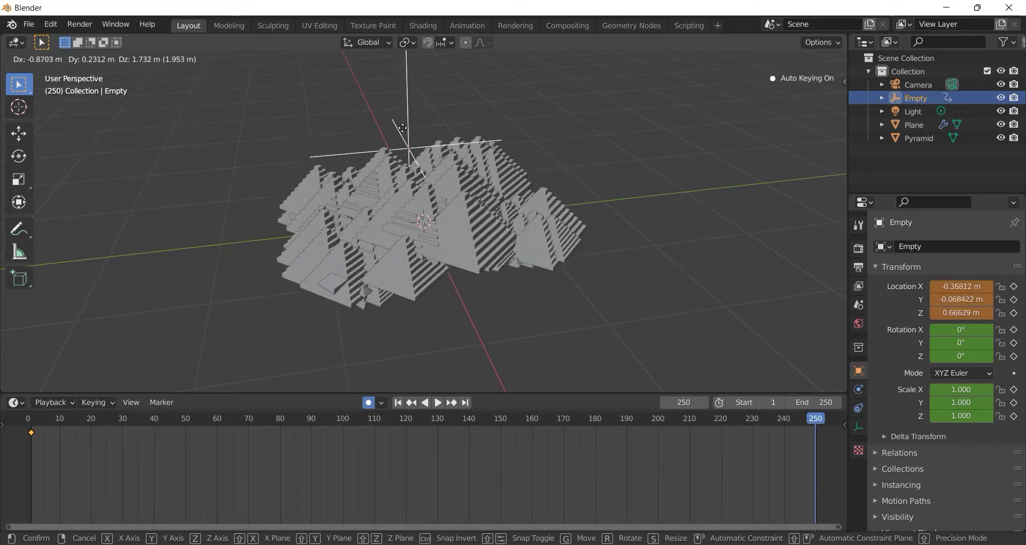
{"action": "left_click", "coordinate": [310, 99]}
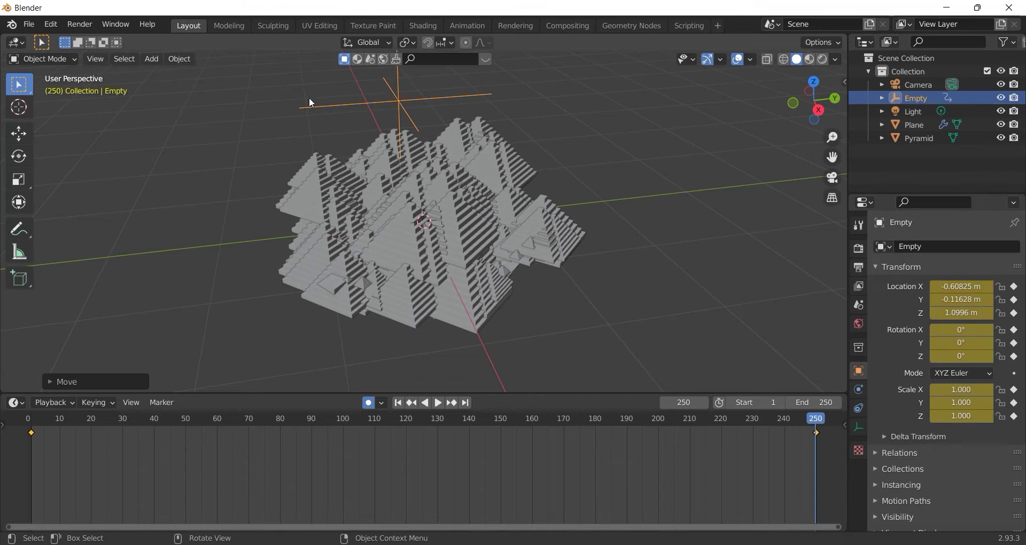
{"action": "left_click", "coordinate": [427, 403]}
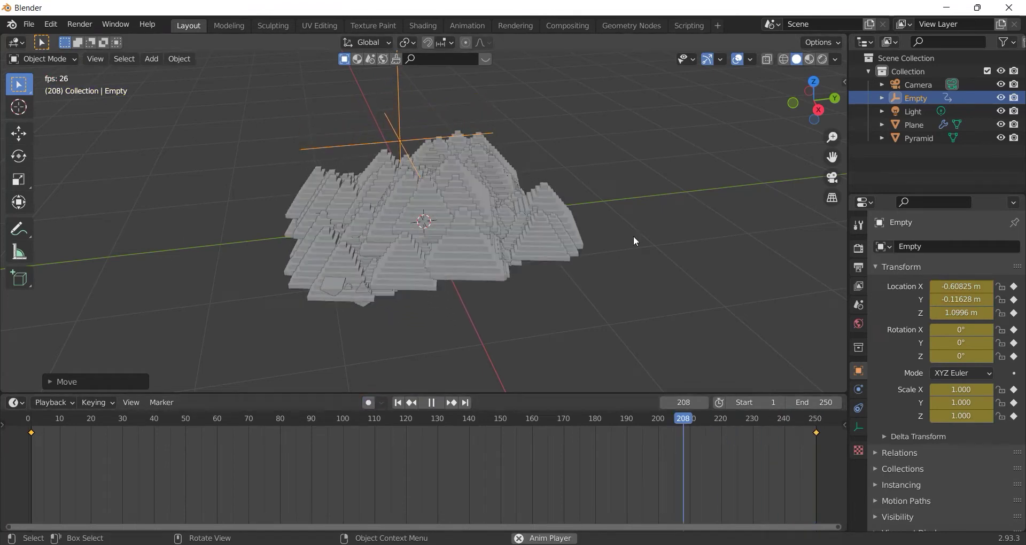
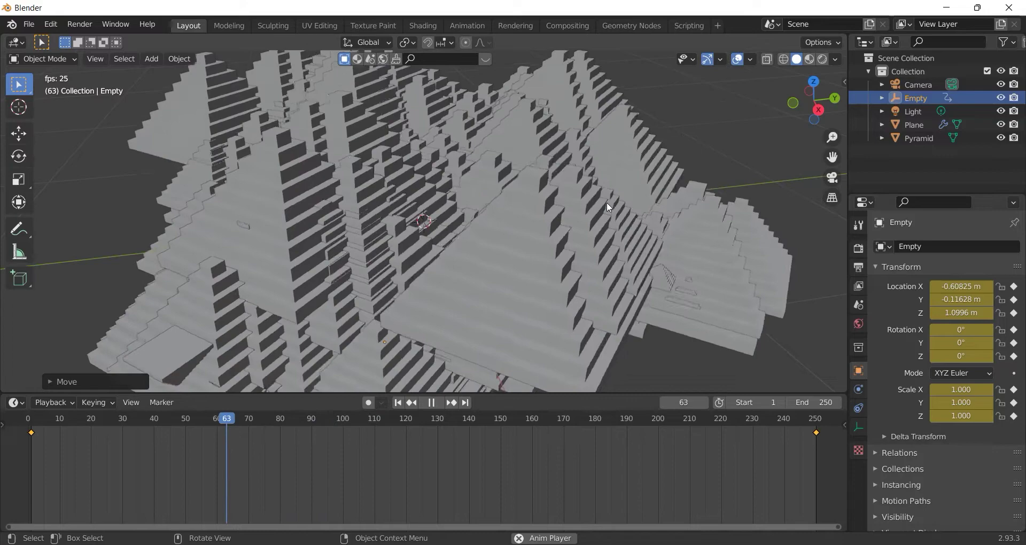
- Preview the glowing block landscape in Rendered shading, stopping playback at frame 86 and zooming out
{"action": "left_click", "coordinate": [824, 60]}
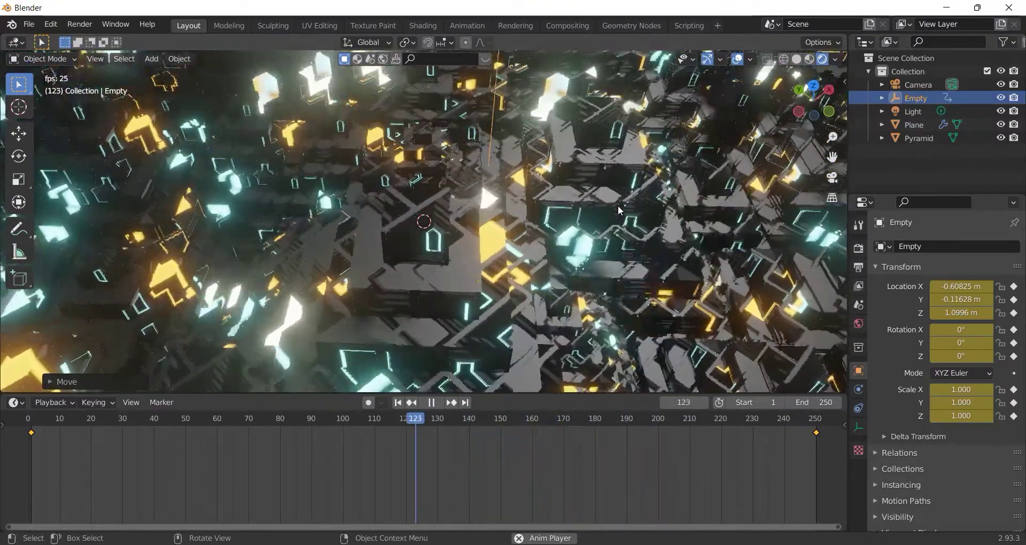
{"action": "key", "text": "space"}
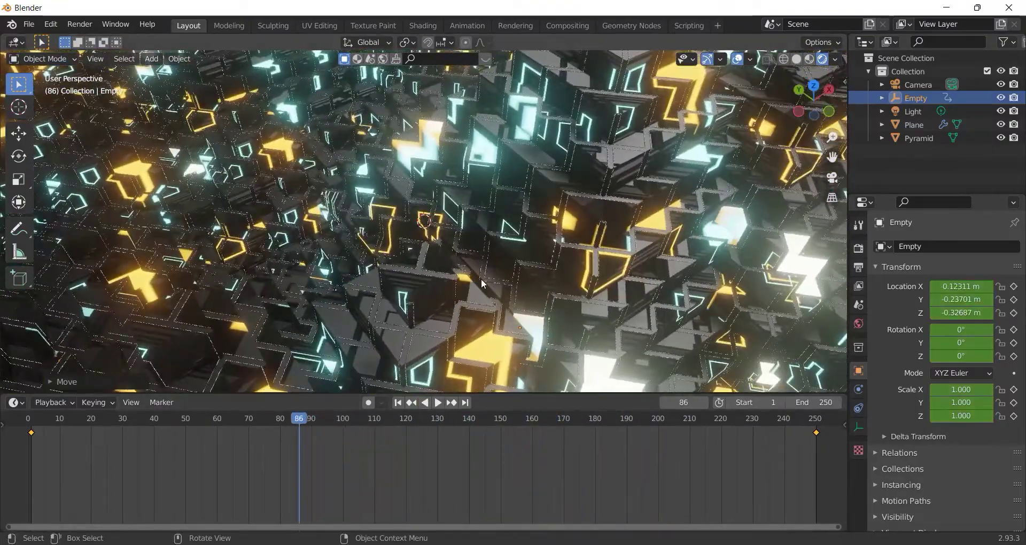
{"action": "middle_click_drag", "start_coordinate": [484, 283], "coordinate": [495, 273]}
{"action": "scroll", "coordinate": [528, 254], "scroll_direction": "down", "scroll_amount": 10}
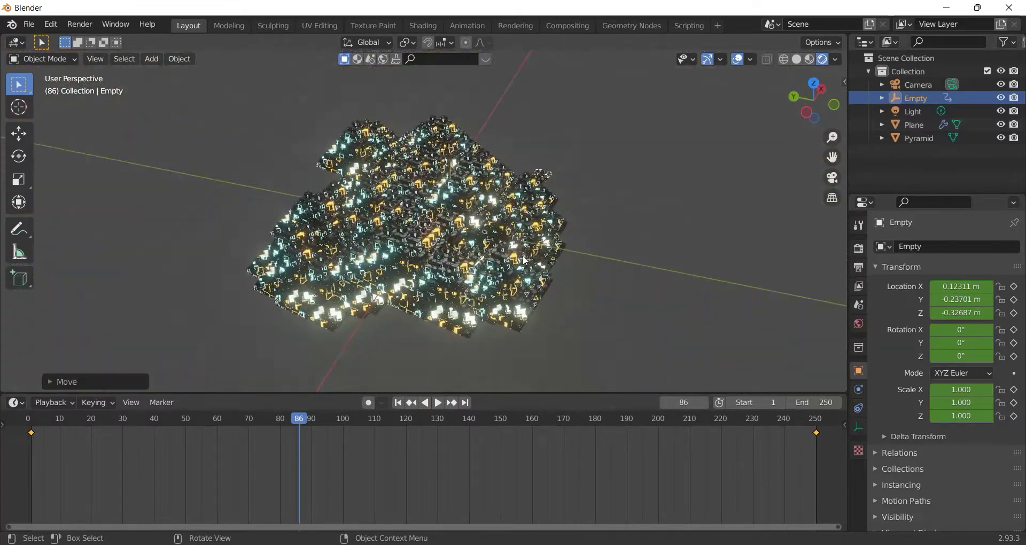
- Add Plane.001 and set its X rotation to 90° so it stands upright
{"action": "left_click", "coordinate": [156, 64]}
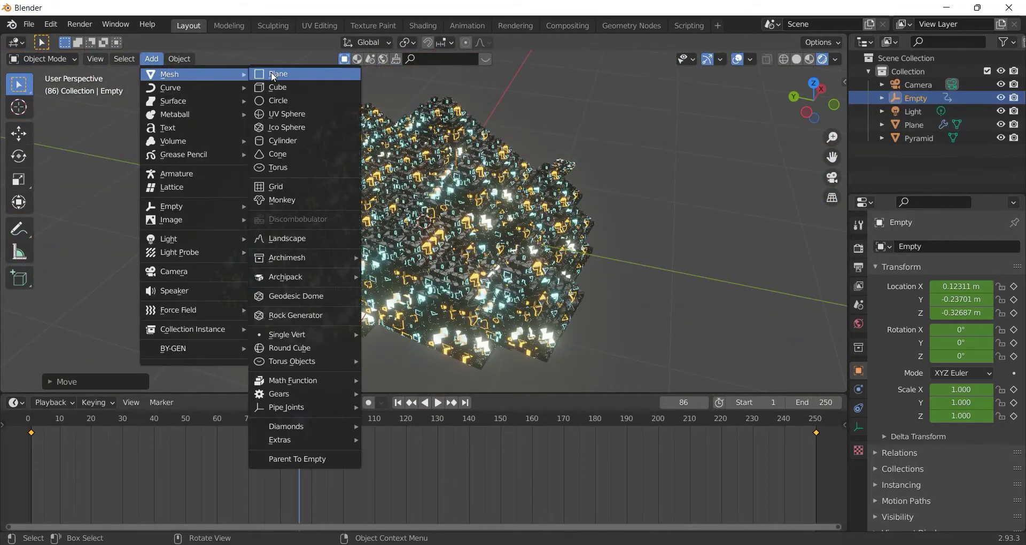
{"action": "left_click", "coordinate": [274, 70]}
{"action": "middle_click_drag", "start_coordinate": [504, 164], "coordinate": [668, 225]}
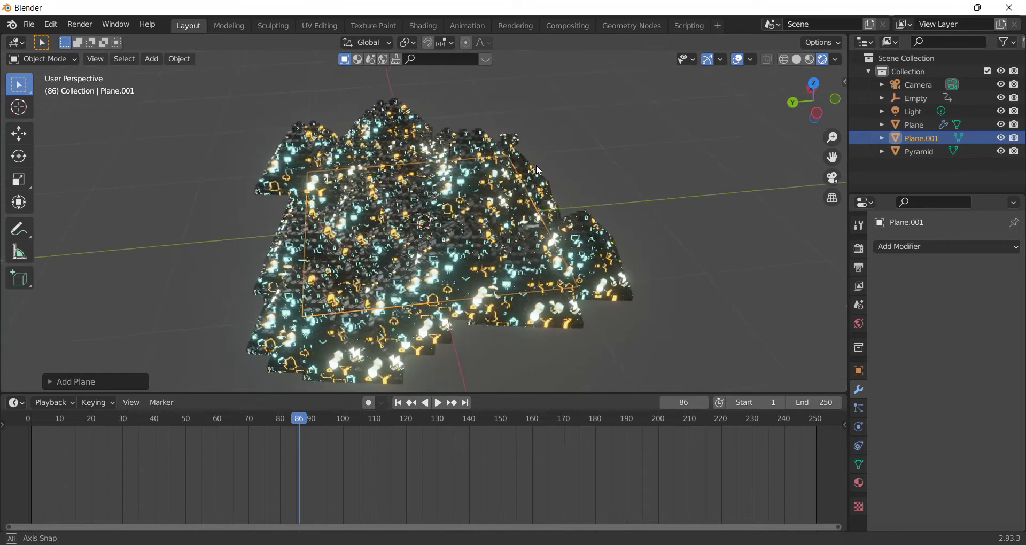
{"action": "left_click", "coordinate": [859, 369]}
{"action": "left_click", "coordinate": [952, 329]}
{"action": "type", "text": "90"}
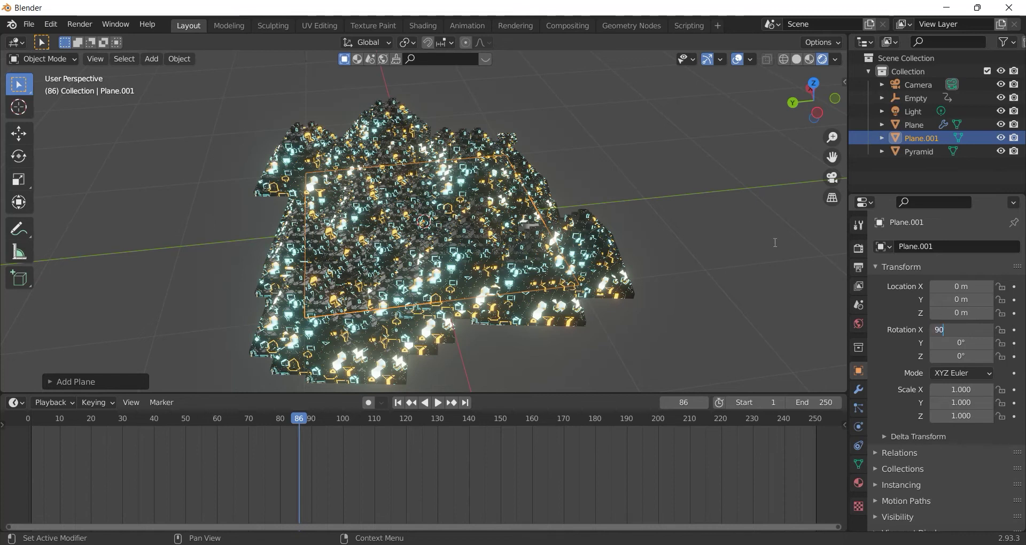
{"action": "key", "text": "Return"}
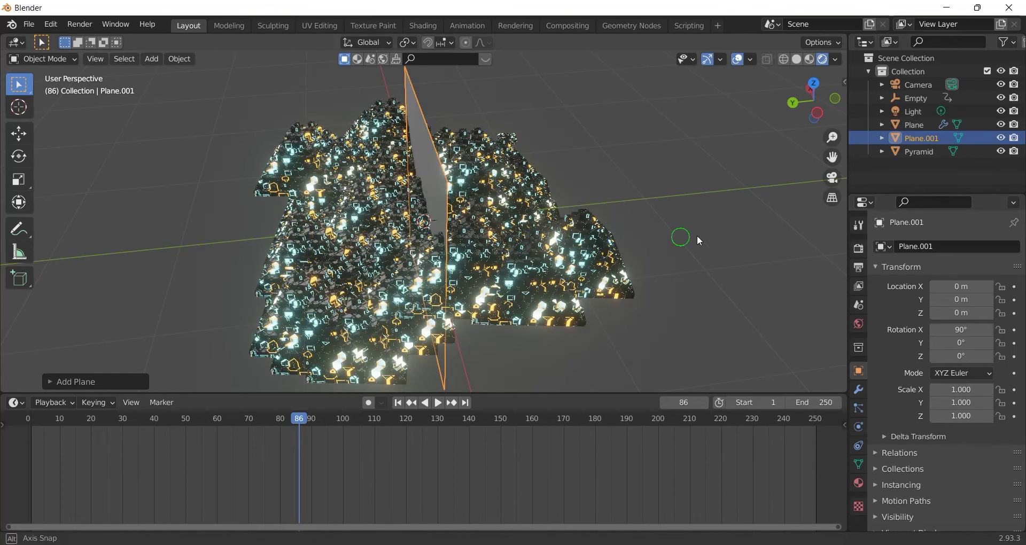
- Move the block landscape to about Y 0.5 m and push Plane.001 back to Y −0.994 m
{"action": "middle_click_drag", "start_coordinate": [696, 235], "coordinate": [487, 167]}
{"action": "left_click_drag", "start_coordinate": [486, 167], "coordinate": [492, 193], "text": "shift"}
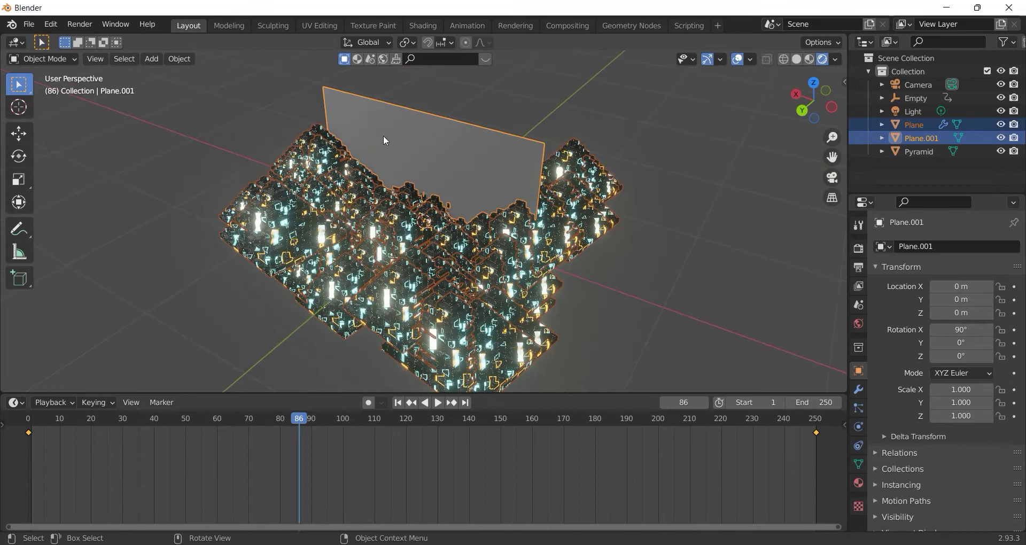
{"action": "left_click", "coordinate": [424, 135]}
{"action": "middle_click_drag", "start_coordinate": [591, 247], "coordinate": [320, 187]}
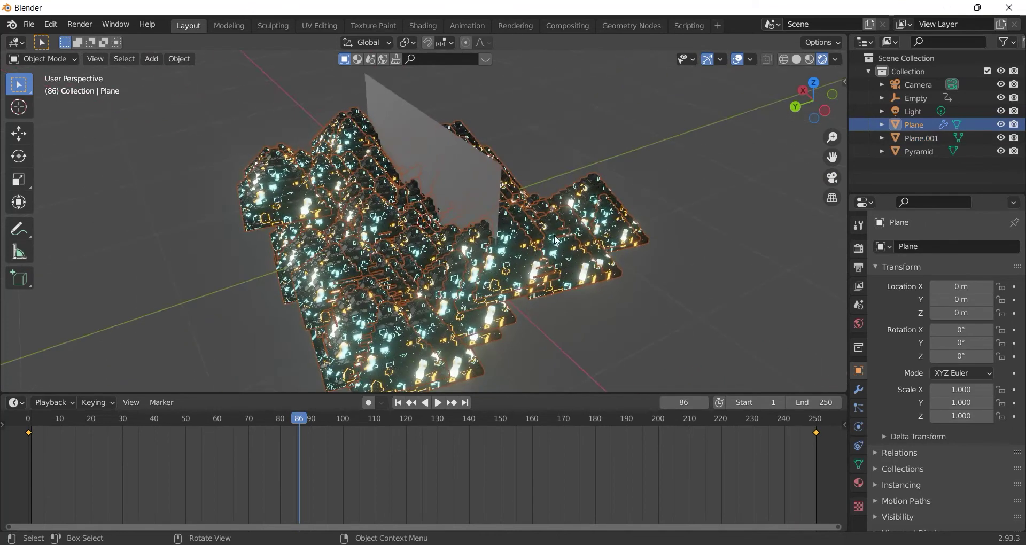
{"action": "left_click", "coordinate": [26, 134]}
{"action": "left_click_drag", "start_coordinate": [389, 235], "coordinate": [297, 238]}
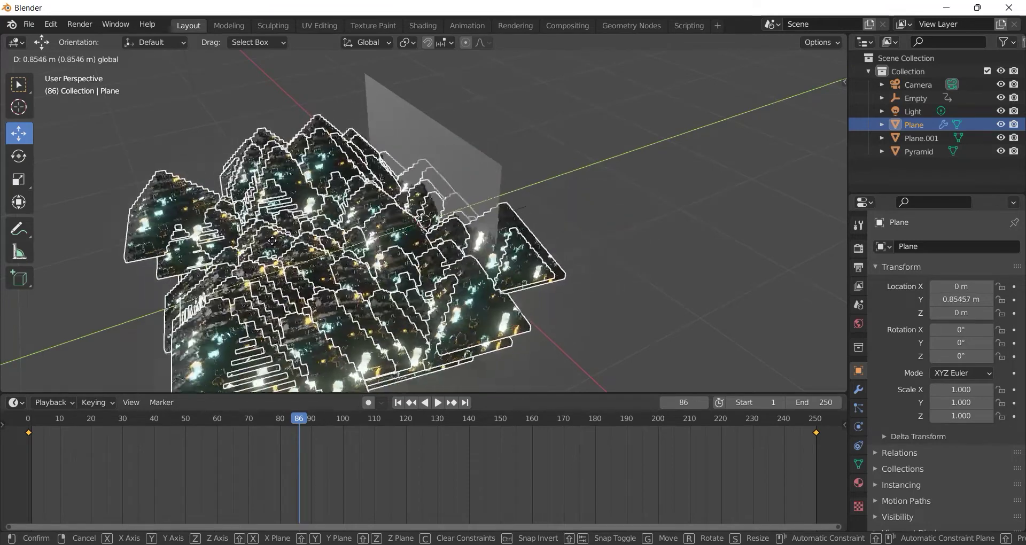
{"action": "left_click_drag", "start_coordinate": [298, 238], "coordinate": [451, 206]}
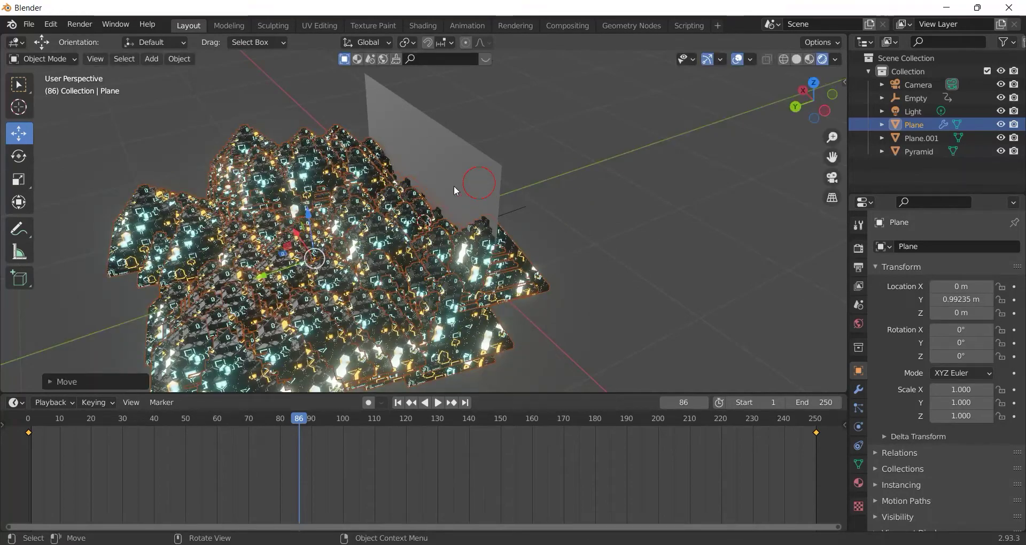
{"action": "left_click", "coordinate": [456, 191]}
{"action": "left_click_drag", "start_coordinate": [373, 242], "coordinate": [386, 237]}
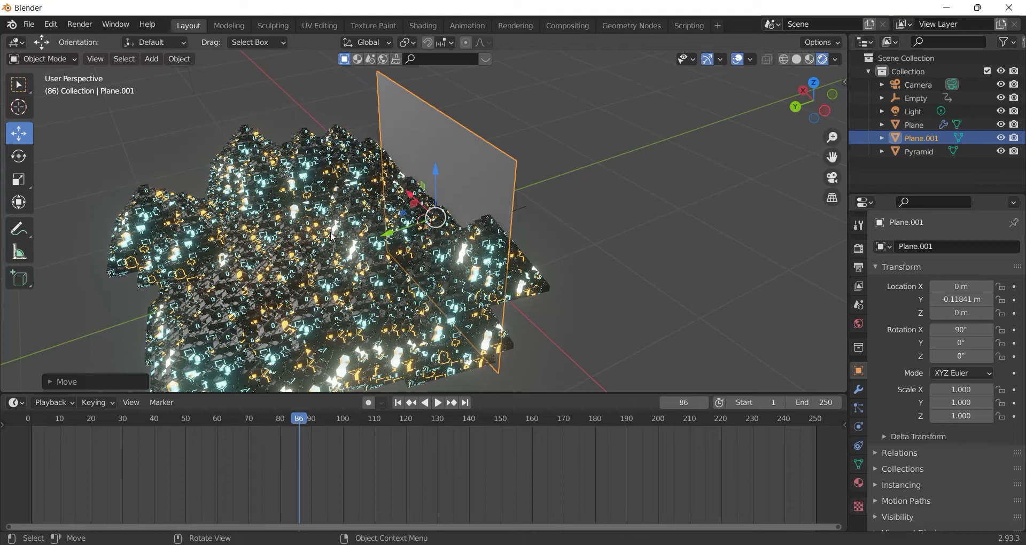
{"action": "left_click", "coordinate": [319, 249]}
{"action": "left_click_drag", "start_coordinate": [262, 282], "coordinate": [590, 192]}
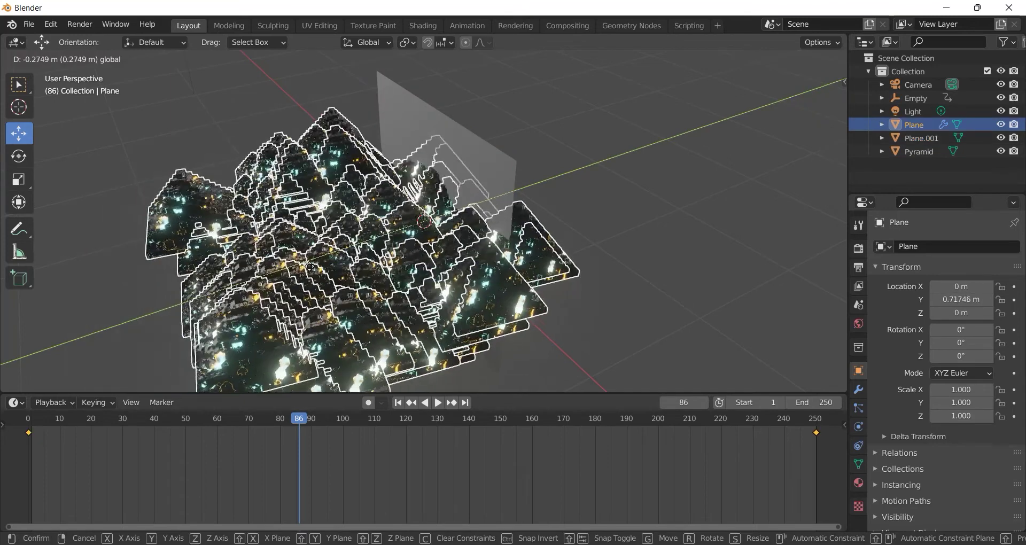
{"action": "left_click", "coordinate": [431, 136]}
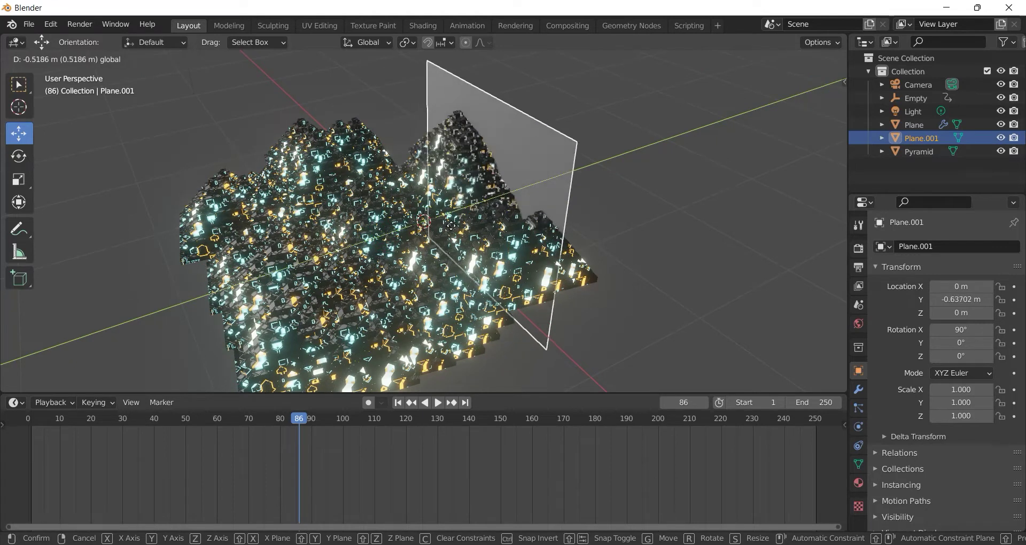
{"action": "left_click_drag", "start_coordinate": [385, 241], "coordinate": [654, 241]}
{"action": "left_click", "coordinate": [654, 241]}
- Scale Plane.001 up to 2.12 on X and Z to form the backdrop wall
{"action": "mouse_move", "coordinate": [544, 269]}
{"action": "middle_mouse_down"}
{"action": "mouse_move", "coordinate": [625, 264]}
{"action": "mouse_move", "coordinate": [534, 142]}
{"action": "middle_mouse_up"}
{"action": "left_click", "coordinate": [513, 119]}
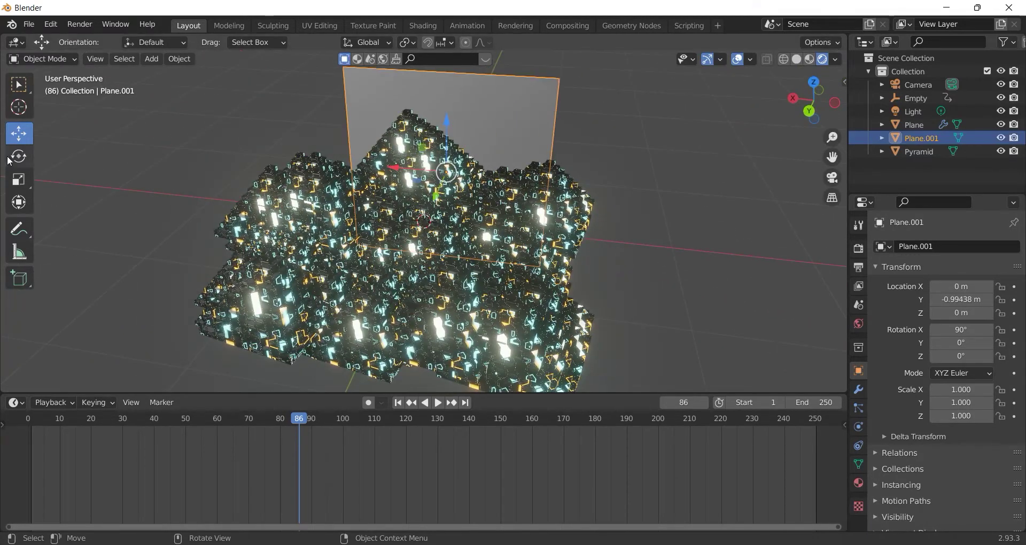
{"action": "left_click", "coordinate": [19, 179]}
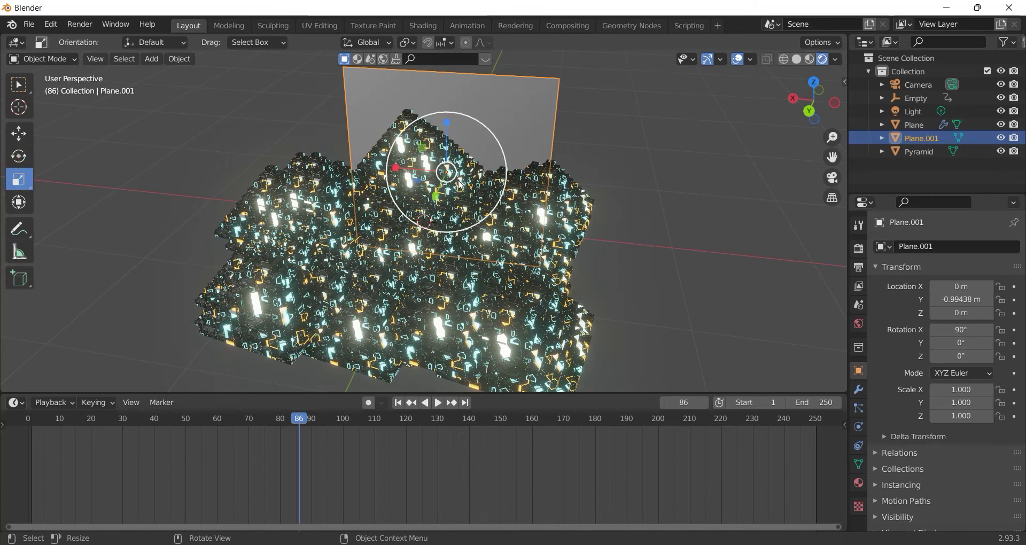
{"action": "left_click_drag", "start_coordinate": [406, 173], "coordinate": [420, 166]}
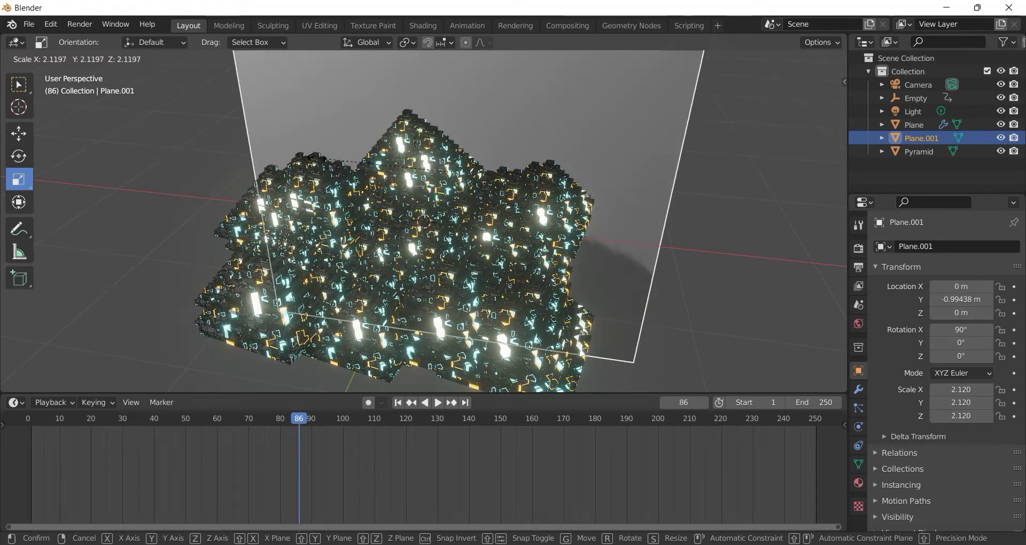
{"action": "scroll", "coordinate": [420, 166], "scroll_direction": "down", "scroll_amount": 3}
{"action": "left_click_drag", "start_coordinate": [426, 217], "coordinate": [628, 246]}
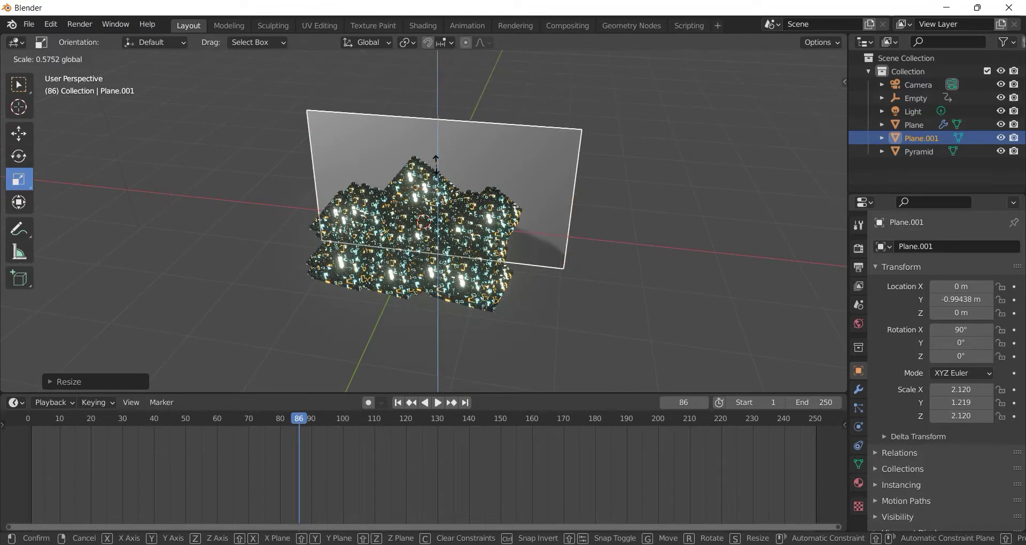
{"action": "scroll", "coordinate": [665, 225], "scroll_direction": "up", "scroll_amount": 1}
{"action": "scroll", "coordinate": [665, 224], "scroll_direction": "up", "scroll_amount": 3}
{"action": "scroll", "coordinate": [663, 226], "scroll_direction": "up", "scroll_amount": 3}
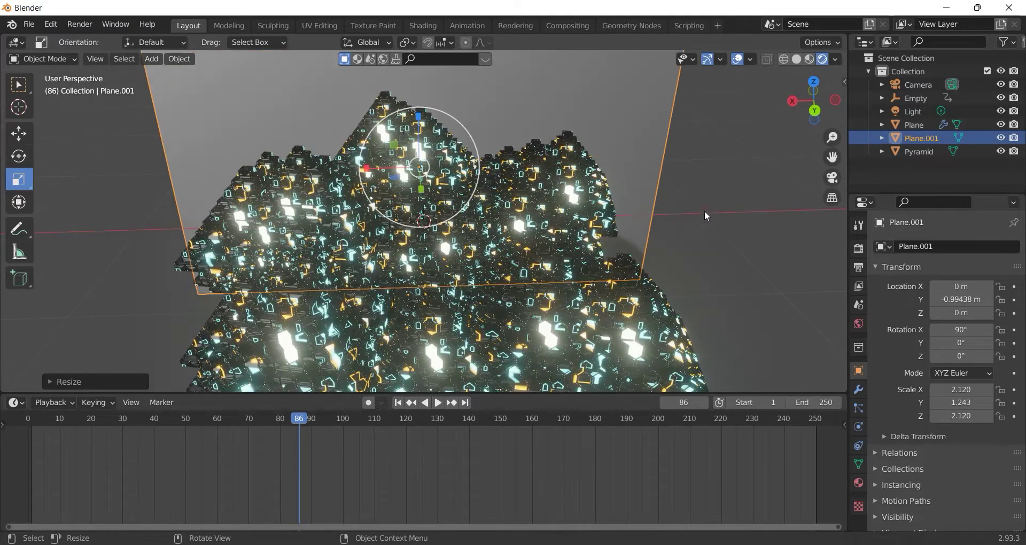
{"action": "left_click", "coordinate": [700, 249]}
{"action": "scroll", "coordinate": [698, 235], "scroll_direction": "up", "scroll_amount": 1}
{"action": "scroll", "coordinate": [710, 187], "scroll_direction": "up", "scroll_amount": 1}
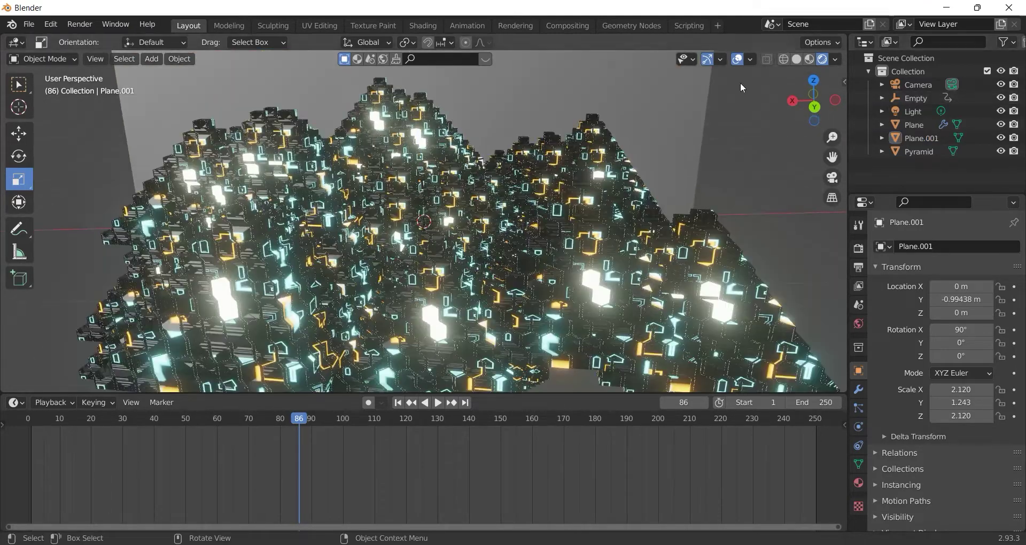
- In the Shading workspace, give the backdrop plane a new material and delete its Principled BSDF
{"action": "left_click", "coordinate": [425, 25]}
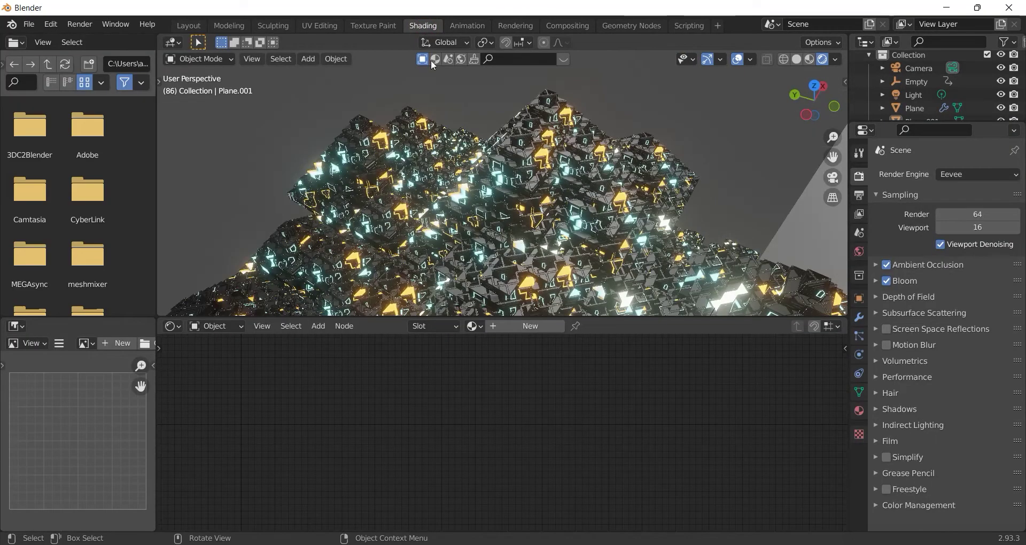
{"action": "middle_click_drag", "start_coordinate": [665, 183], "coordinate": [633, 177]}
{"action": "left_click", "coordinate": [633, 178]}
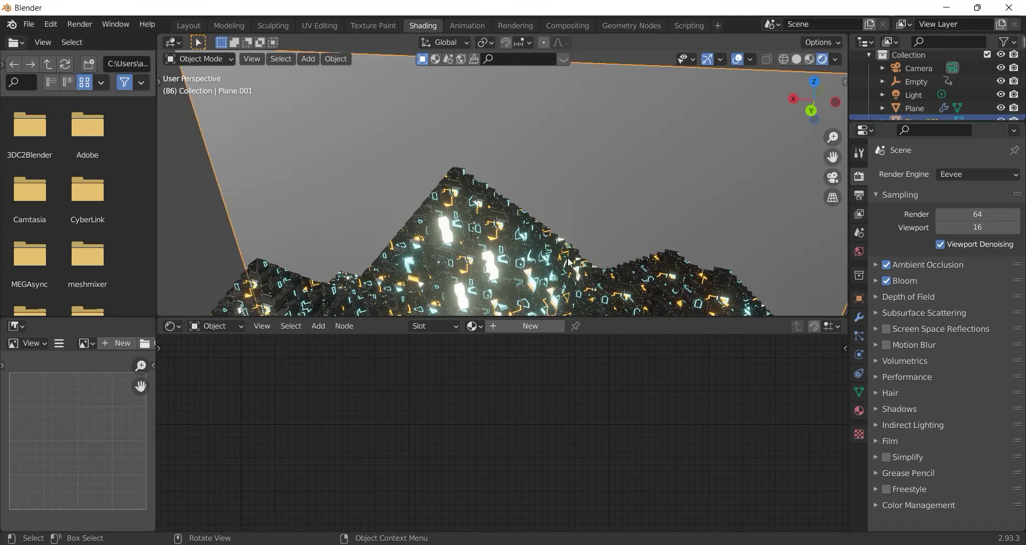
{"action": "left_click", "coordinate": [515, 329]}
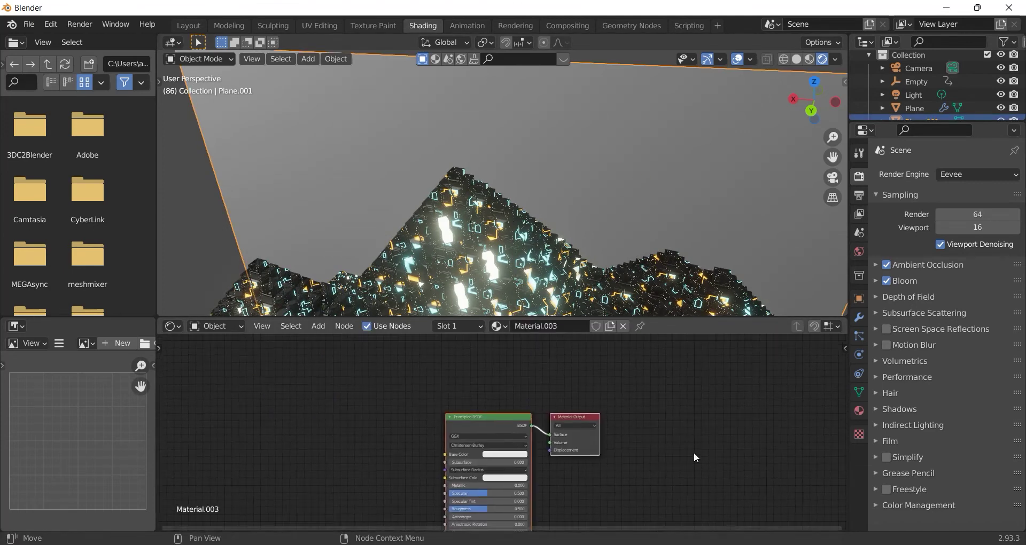
{"action": "right_click", "coordinate": [475, 425]}
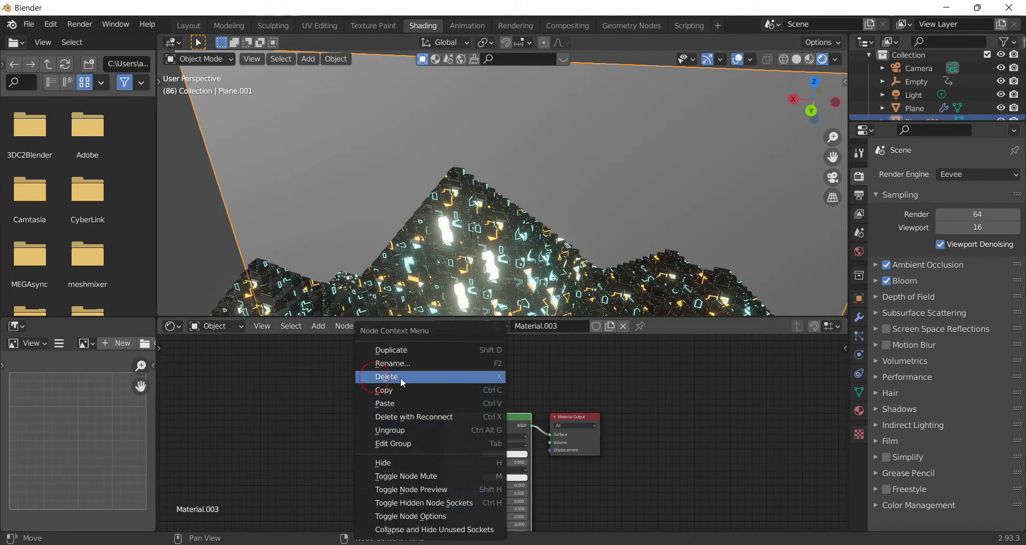
{"action": "left_click", "coordinate": [400, 377]}
- Add a Mix Shader node to Material.003 through the node search
{"action": "scroll", "coordinate": [641, 400], "scroll_direction": "up", "scroll_amount": 1}
{"action": "scroll", "coordinate": [660, 385], "scroll_direction": "up", "scroll_amount": 1}
{"action": "left_click", "coordinate": [318, 326]}
{"action": "left_click", "coordinate": [328, 336]}
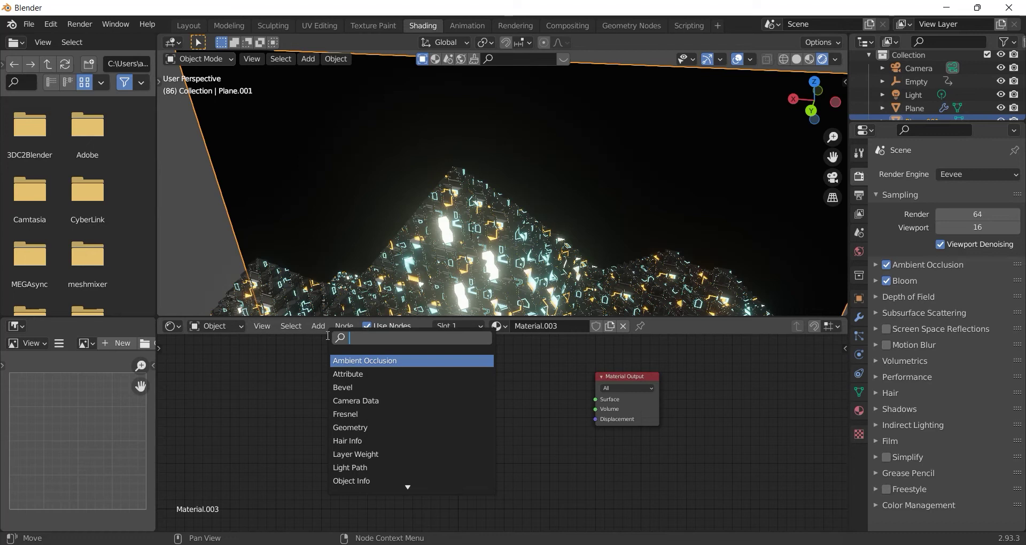
{"action": "type", "text": "mix"}
{"action": "key", "text": "Down"}
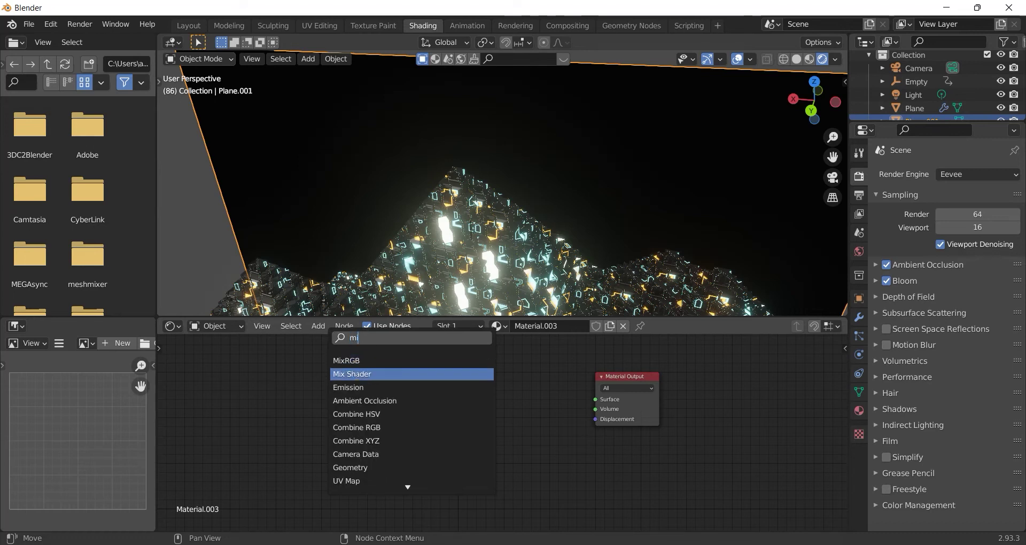
{"action": "key", "text": "Return"}
{"action": "left_click", "coordinate": [397, 379]}
- Link the Mix Shader to the material output and plug a Transparent BSDF into its first shader input
{"action": "left_click_drag", "start_coordinate": [405, 378], "coordinate": [594, 405]}
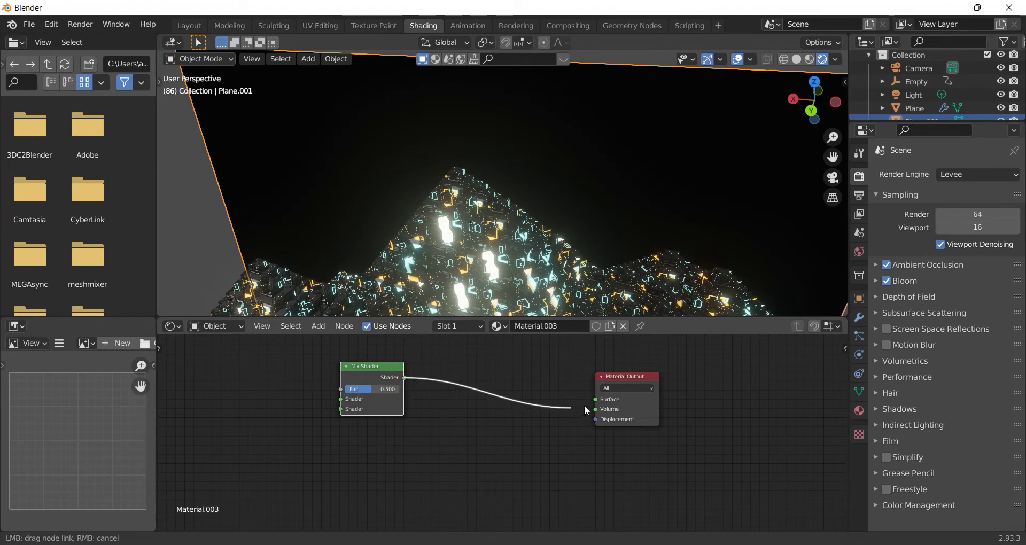
{"action": "left_click_drag", "start_coordinate": [378, 367], "coordinate": [442, 387]}
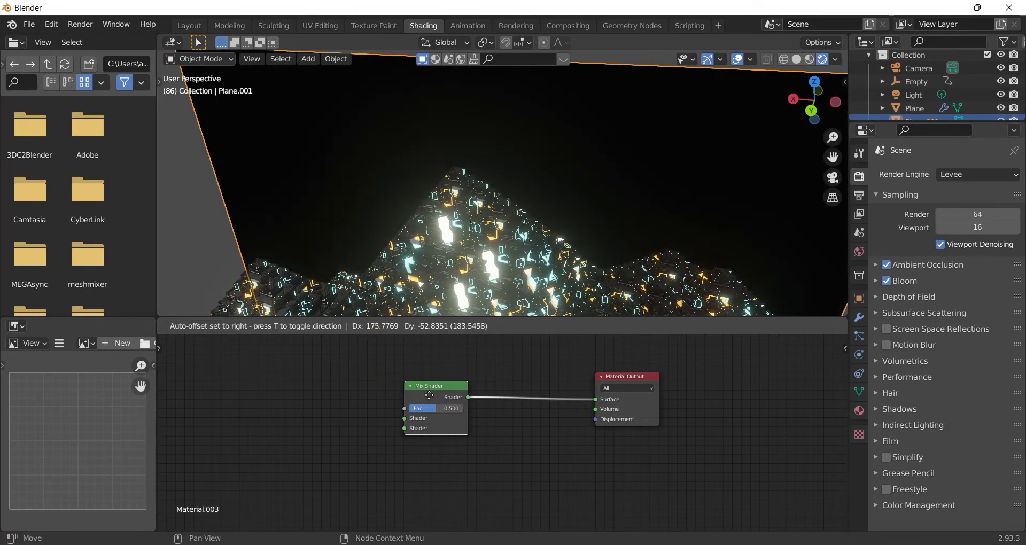
{"action": "left_click", "coordinate": [319, 326]}
{"action": "left_click", "coordinate": [322, 341]}
{"action": "type", "text": "tra"}
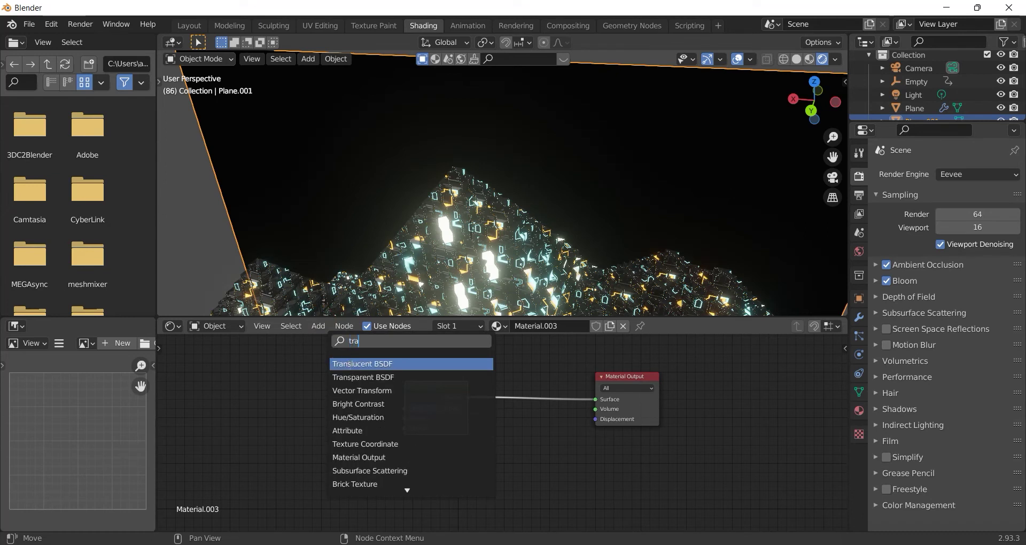
{"action": "left_click", "coordinate": [353, 377]}
{"action": "left_click", "coordinate": [318, 380]}
{"action": "mouse_move", "coordinate": [318, 381]}
{"action": "left_mouse_down"}
{"action": "mouse_move", "coordinate": [362, 410]}
{"action": "mouse_move", "coordinate": [403, 418]}
{"action": "left_mouse_up"}
{"action": "left_click_drag", "start_coordinate": [299, 395], "coordinate": [327, 432]}
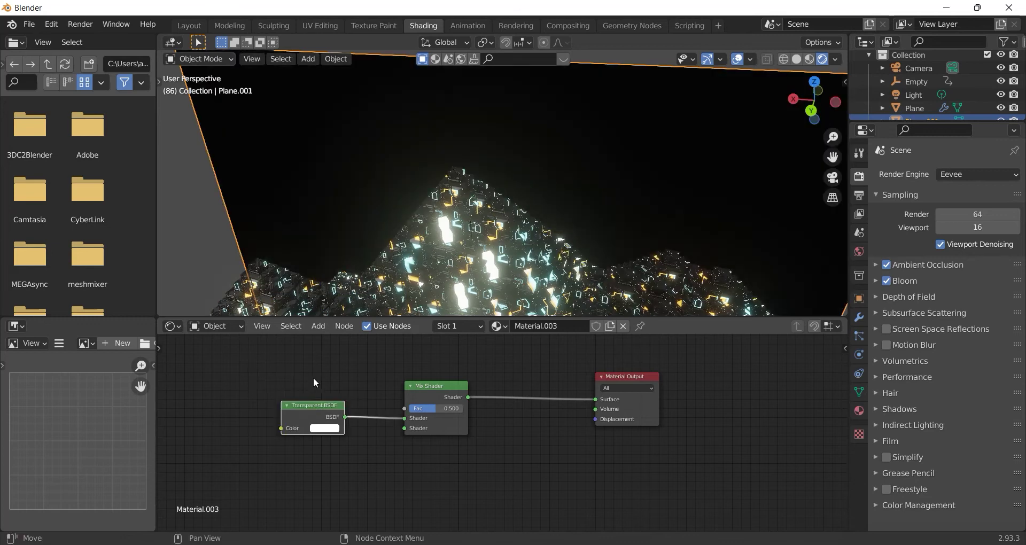
- Add an Emission node and connect it to the Mix Shader's second shader input
{"action": "left_click", "coordinate": [319, 326]}
{"action": "left_click", "coordinate": [332, 341]}
{"action": "type", "text": "emi"}
{"action": "left_click", "coordinate": [352, 367]}
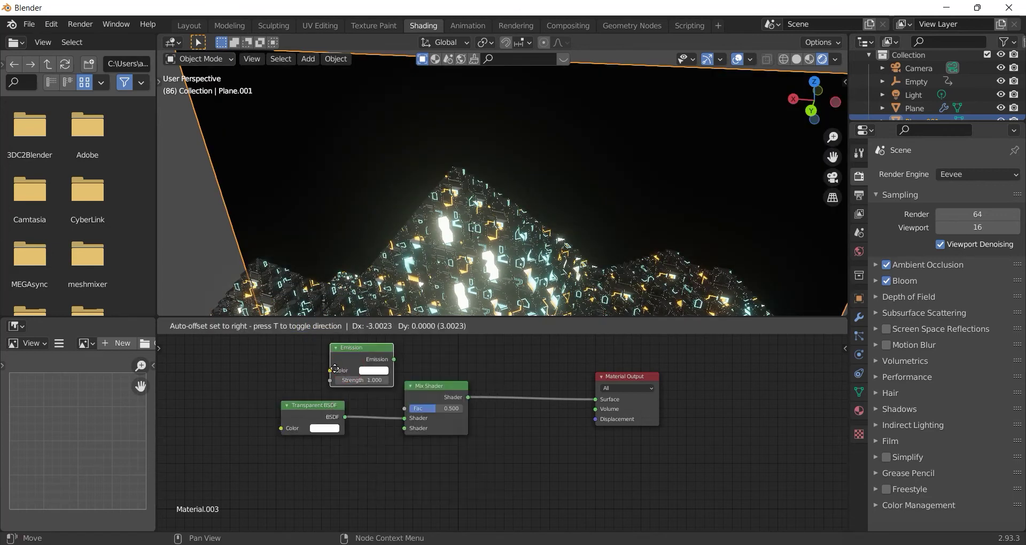
{"action": "left_click", "coordinate": [257, 361]}
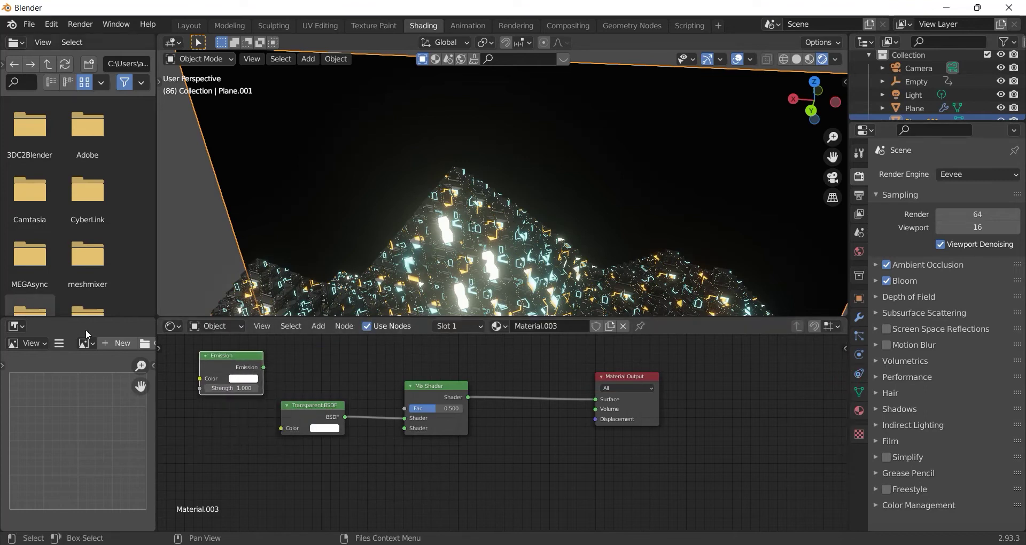
{"action": "mouse_move", "coordinate": [235, 368]}
{"action": "left_mouse_down"}
{"action": "mouse_move", "coordinate": [318, 494]}
{"action": "mouse_move", "coordinate": [373, 464]}
{"action": "left_mouse_up"}
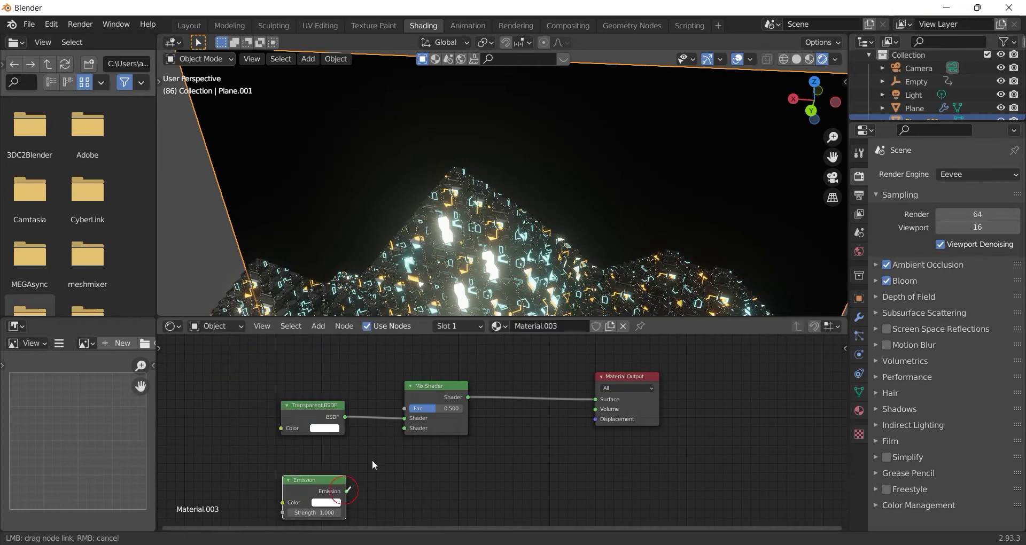
{"action": "left_click_drag", "start_coordinate": [402, 427], "coordinate": [403, 427]}
{"action": "scroll", "coordinate": [342, 382], "scroll_direction": "down", "scroll_amount": 2}
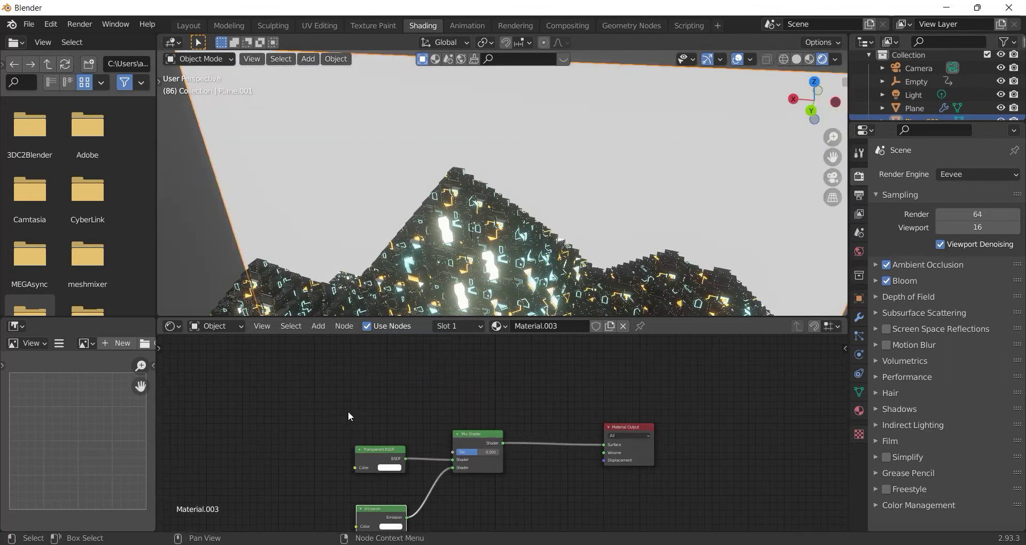
{"action": "left_click", "coordinate": [318, 326]}
{"action": "left_click", "coordinate": [333, 339]}
- Add a ColorRamp node and feed its colour into the Mix Shader factor
{"action": "type", "text": "colo"}
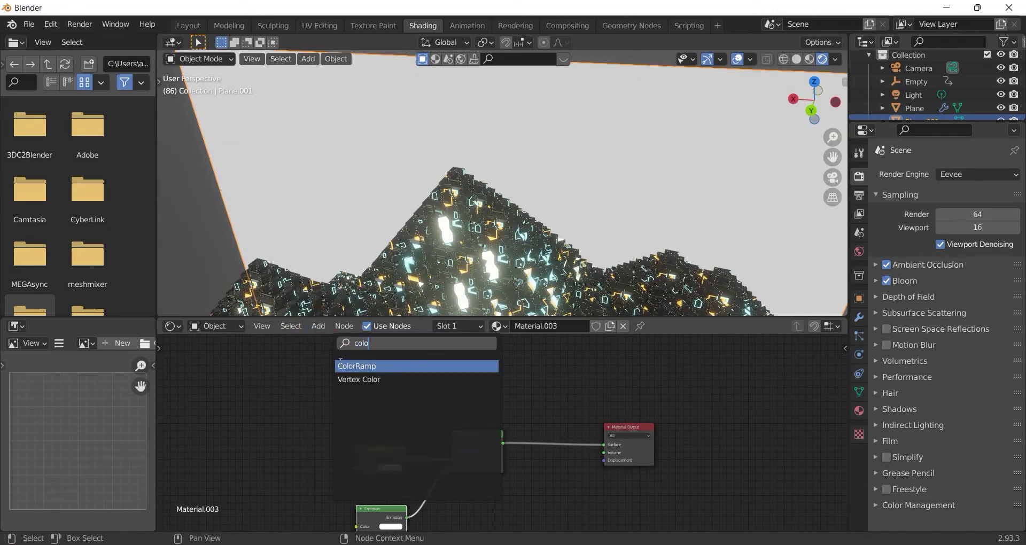
{"action": "left_click", "coordinate": [341, 362]}
{"action": "left_click", "coordinate": [194, 387]}
{"action": "left_click_drag", "start_coordinate": [336, 372], "coordinate": [452, 450]}
{"action": "scroll", "coordinate": [417, 393], "scroll_direction": "up", "scroll_amount": 1}
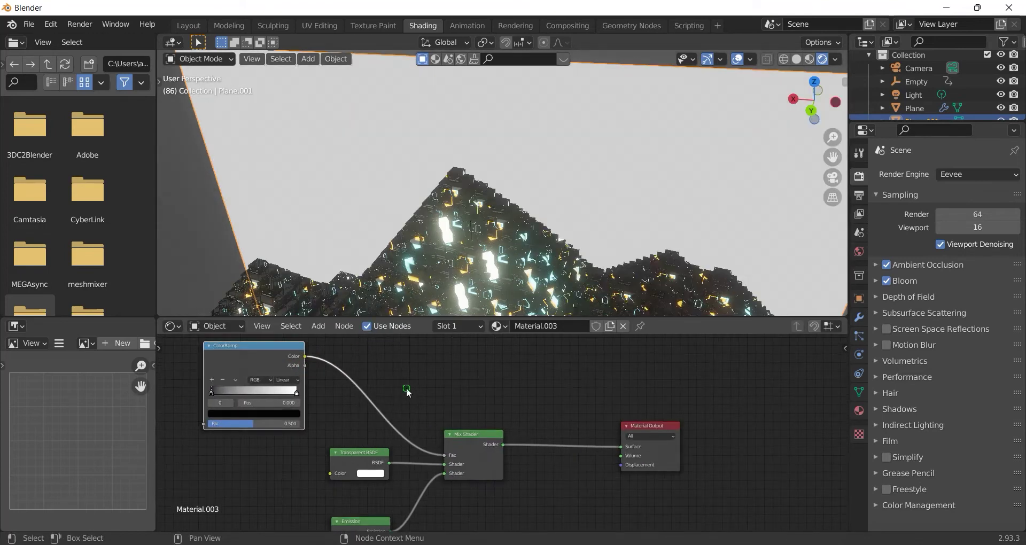
{"action": "middle_click_drag", "start_coordinate": [407, 393], "coordinate": [515, 407]}
{"action": "scroll", "coordinate": [515, 408], "scroll_direction": "down", "scroll_amount": 1}
{"action": "left_click_drag", "start_coordinate": [355, 390], "coordinate": [387, 392]}
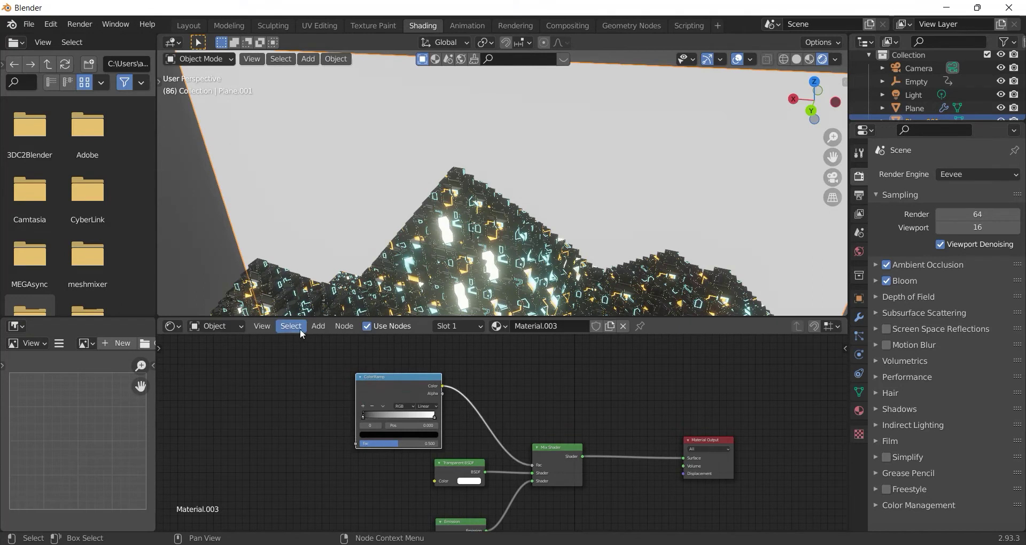
- Add a Voronoi Texture node to the left of the ColorRamp
{"action": "left_click", "coordinate": [318, 326]}
{"action": "left_click", "coordinate": [330, 342]}
{"action": "type", "text": "vo"}
{"action": "key", "text": "Down"}
{"action": "key", "text": "Down"}
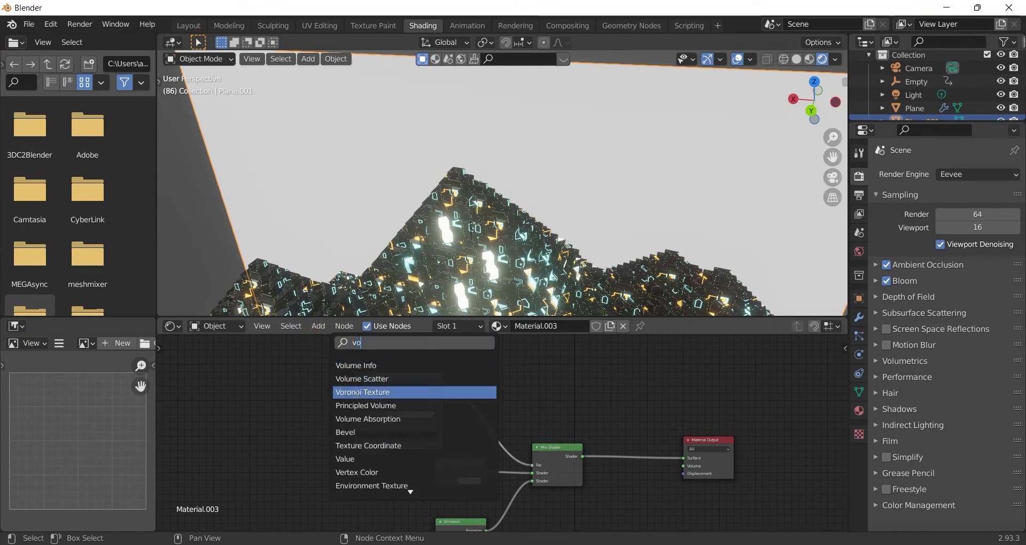
{"action": "key", "text": "Return"}
{"action": "left_click", "coordinate": [197, 409]}
{"action": "key", "text": "g"}
{"action": "left_click", "coordinate": [230, 435]}
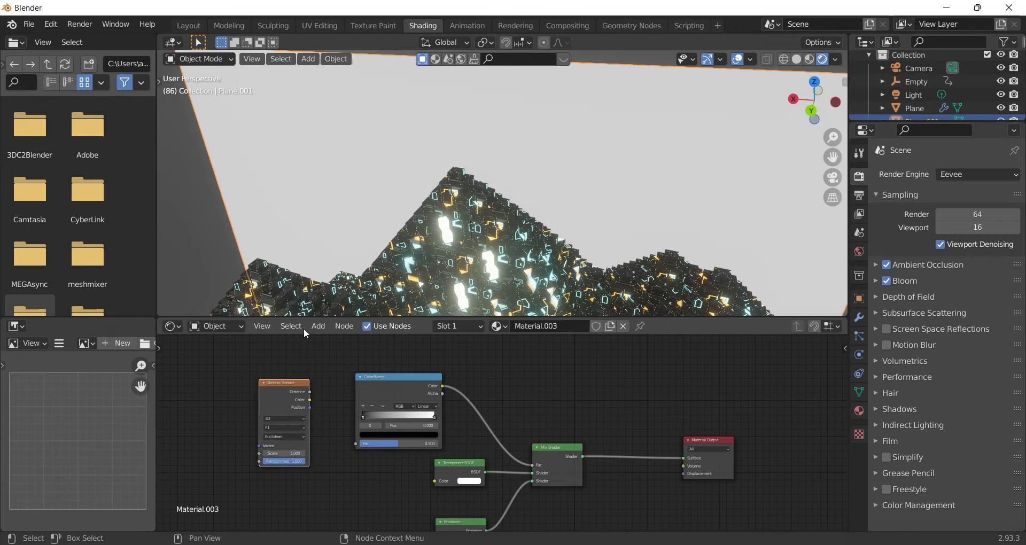
- Add a Brick Texture node and set the Voronoi distance metric to Chebychev
{"action": "left_click", "coordinate": [319, 326]}
{"action": "left_click", "coordinate": [333, 341]}
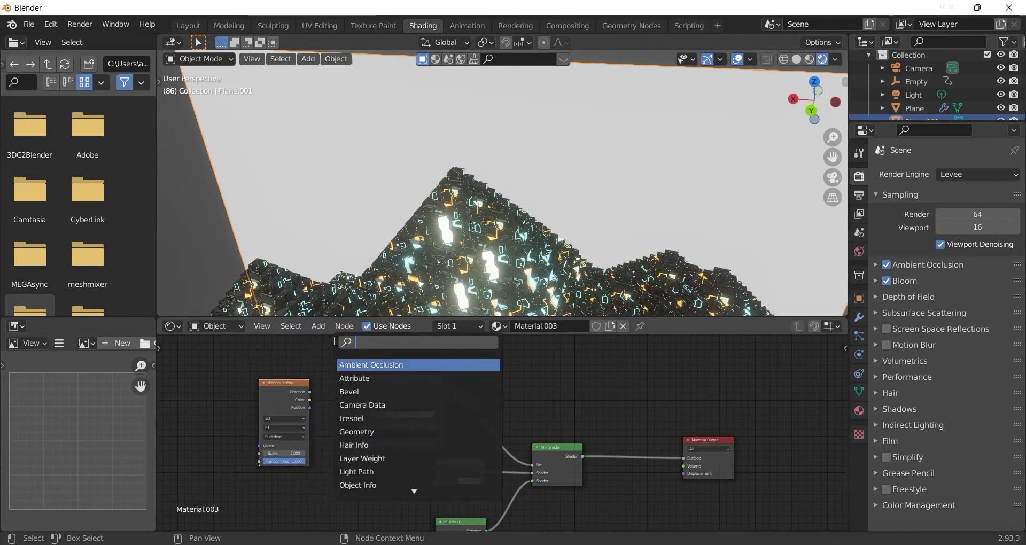
{"action": "type", "text": "bri"}
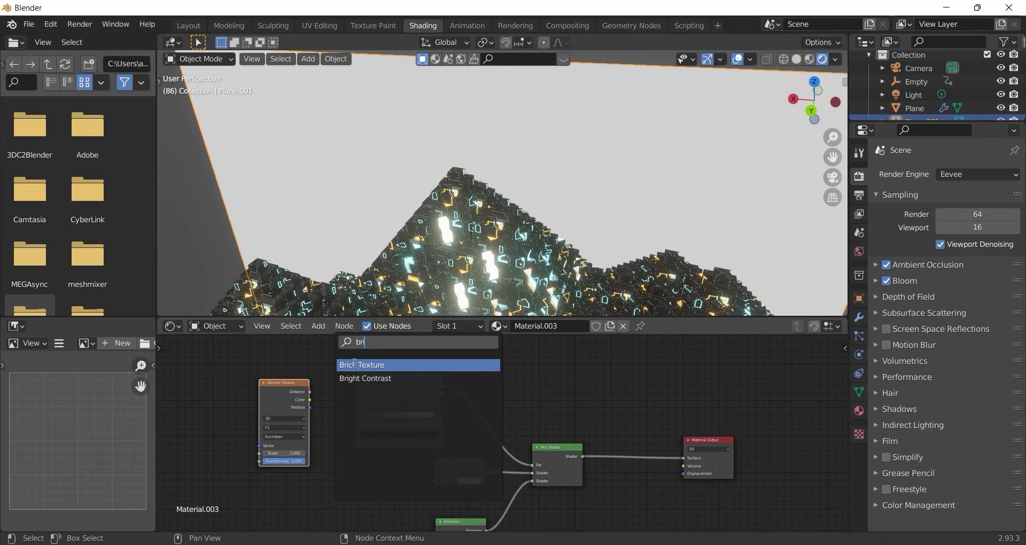
{"action": "left_click", "coordinate": [354, 364]}
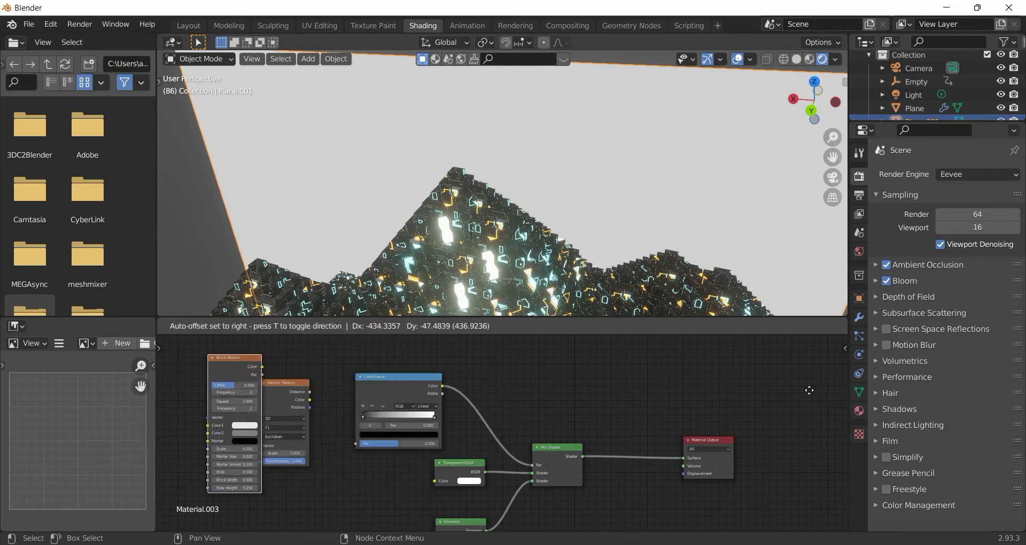
{"action": "left_click", "coordinate": [770, 386]}
{"action": "middle_click_drag", "start_coordinate": [409, 370], "coordinate": [512, 374]}
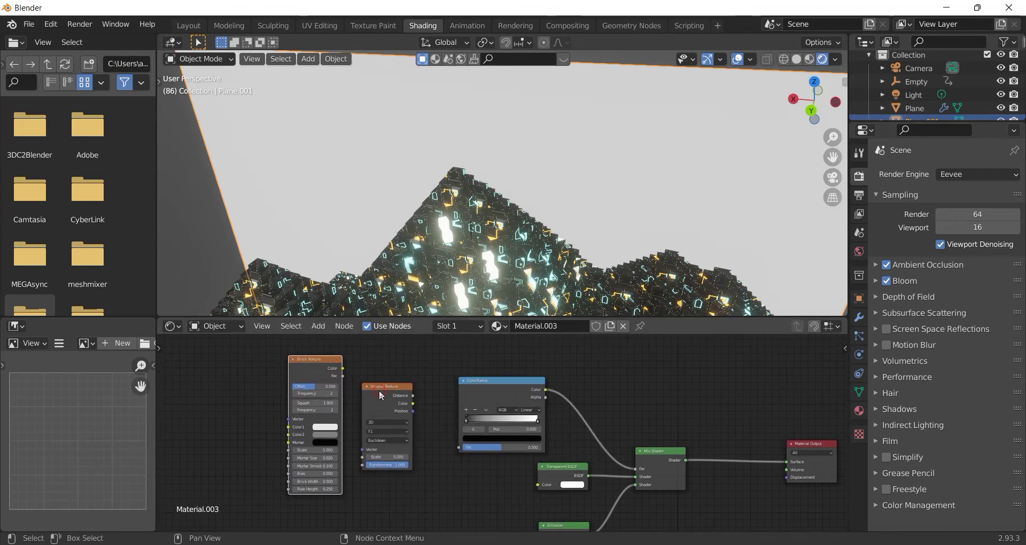
{"action": "scroll", "coordinate": [381, 441], "scroll_direction": "up", "scroll_amount": 1}
{"action": "left_click", "coordinate": [381, 441]}
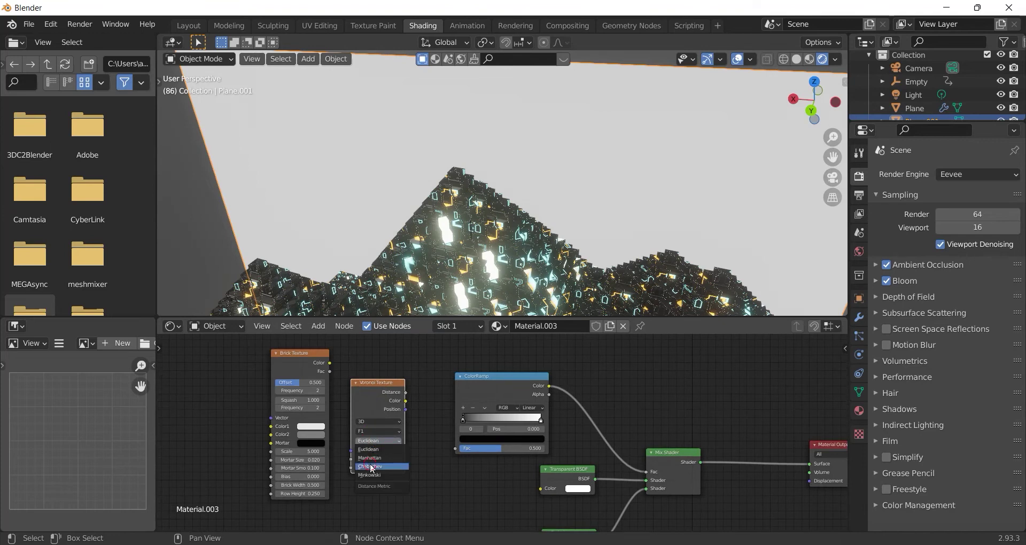
{"action": "left_click", "coordinate": [373, 466]}
- Duplicate the Voronoi, chain Voronoi → Brick → Voronoi → ColorRamp Fac, and add mapping with Ctrl+T
{"action": "key", "text": "shift+d"}
{"action": "left_click", "coordinate": [204, 374]}
{"action": "mouse_move", "coordinate": [230, 380]}
{"action": "left_mouse_down"}
{"action": "mouse_move", "coordinate": [279, 434]}
{"action": "mouse_move", "coordinate": [271, 426]}
{"action": "left_mouse_up"}
{"action": "left_click_drag", "start_coordinate": [329, 363], "coordinate": [336, 417]}
{"action": "left_click_drag", "start_coordinate": [357, 456], "coordinate": [357, 454]}
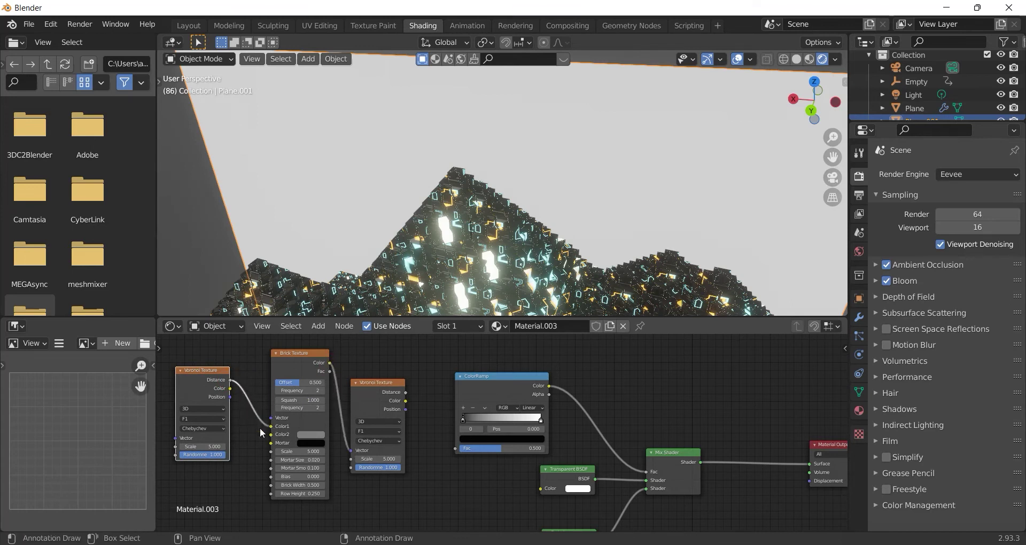
{"action": "left_click_drag", "start_coordinate": [273, 428], "coordinate": [271, 418]}
{"action": "scroll", "coordinate": [314, 377], "scroll_direction": "down", "scroll_amount": 2}
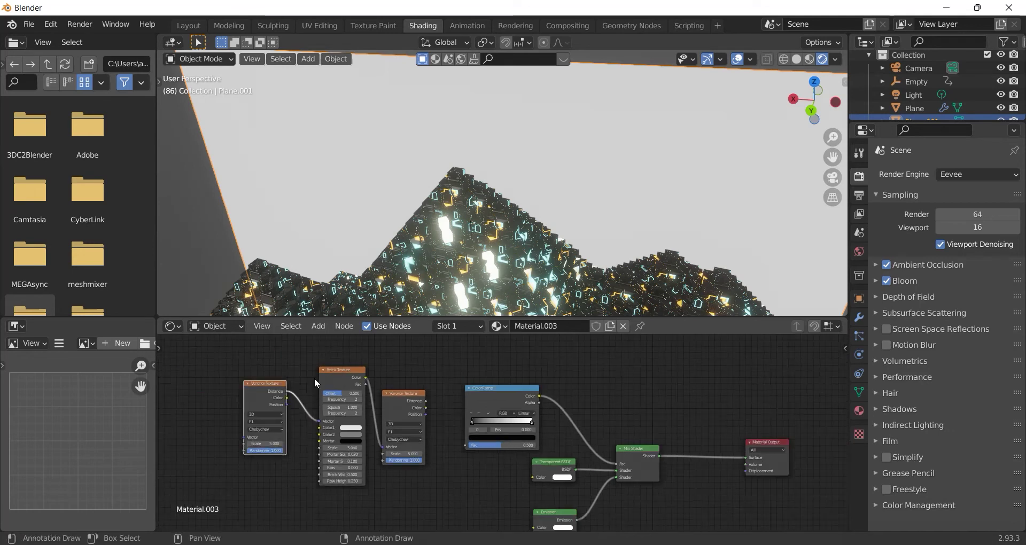
{"action": "middle_click_drag", "start_coordinate": [314, 377], "coordinate": [415, 374]}
{"action": "scroll", "coordinate": [521, 408], "scroll_direction": "up", "scroll_amount": 2}
{"action": "left_click_drag", "start_coordinate": [493, 380], "coordinate": [546, 440]}
{"action": "scroll", "coordinate": [523, 447], "scroll_direction": "down", "scroll_amount": 1}
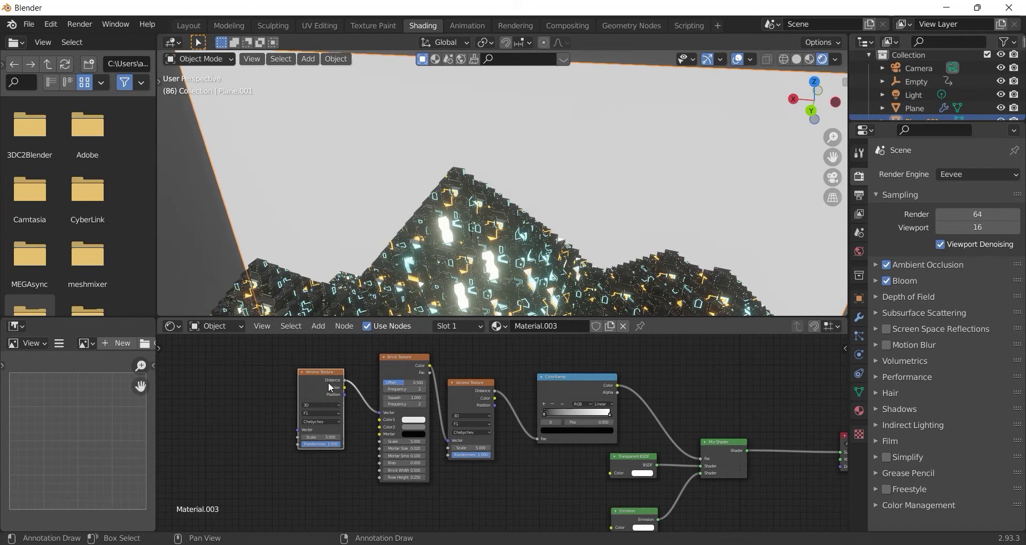
{"action": "key", "text": "ctrl+t"}
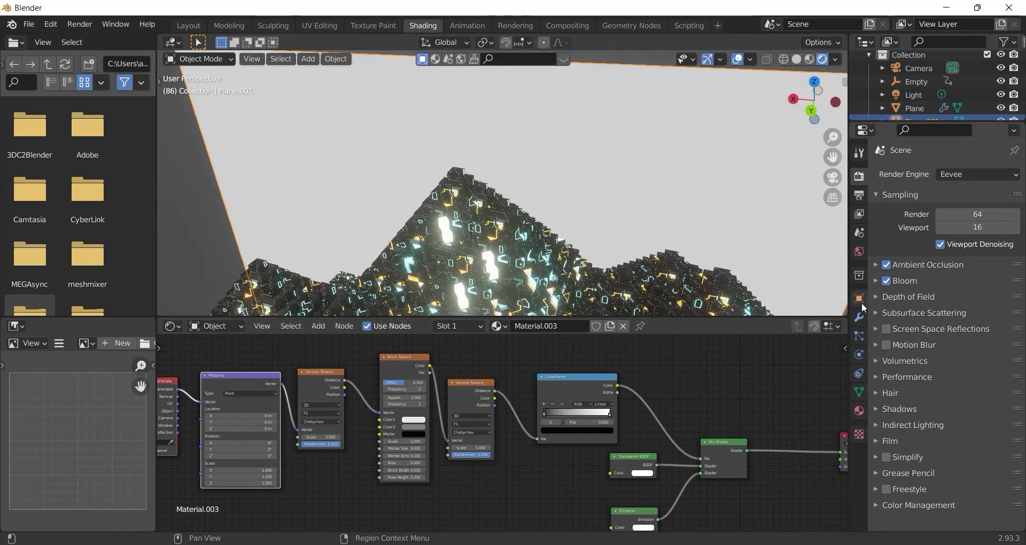
- Set Material.003's blend mode to Alpha Blend
{"action": "left_click", "coordinate": [859, 411]}
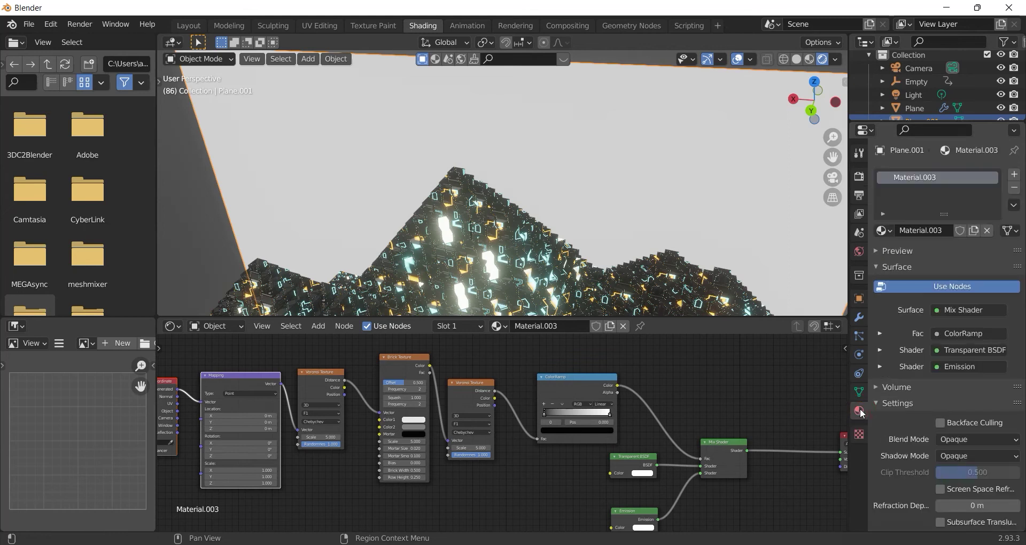
{"action": "left_click", "coordinate": [970, 440]}
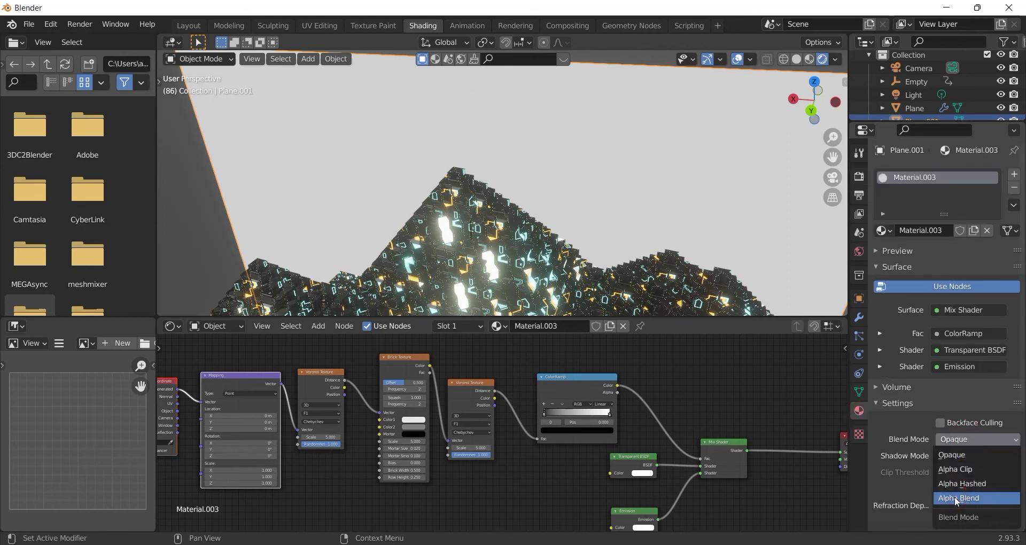
{"action": "left_click", "coordinate": [957, 498]}
- Move the ColorRamp black stop to 0.475 and make the Emission colour blue
{"action": "scroll", "coordinate": [383, 354], "scroll_direction": "up", "scroll_amount": 2}
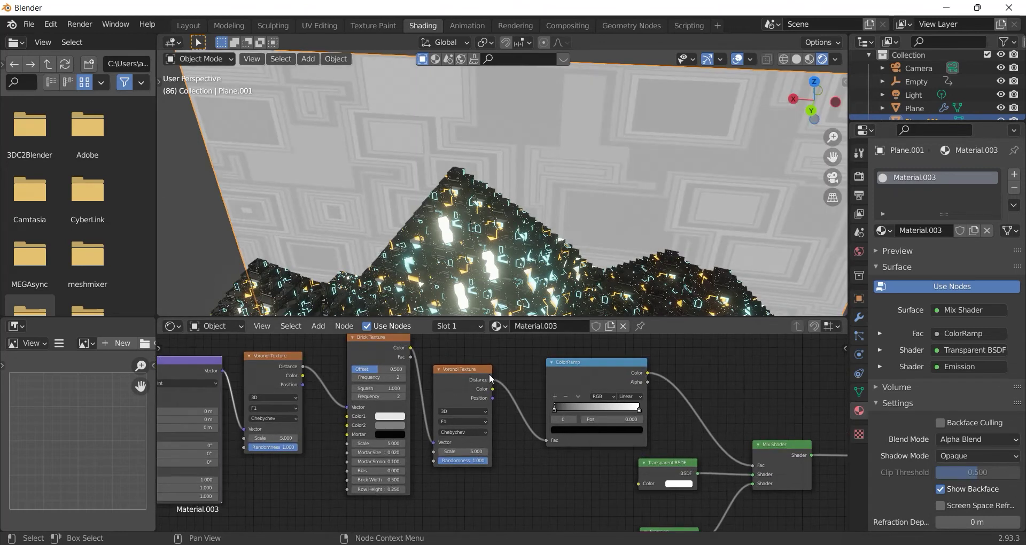
{"action": "left_click_drag", "start_coordinate": [555, 406], "coordinate": [601, 410]}
{"action": "scroll", "coordinate": [644, 401], "scroll_direction": "up", "scroll_amount": 2}
{"action": "middle_click_drag", "start_coordinate": [698, 452], "coordinate": [645, 400]}
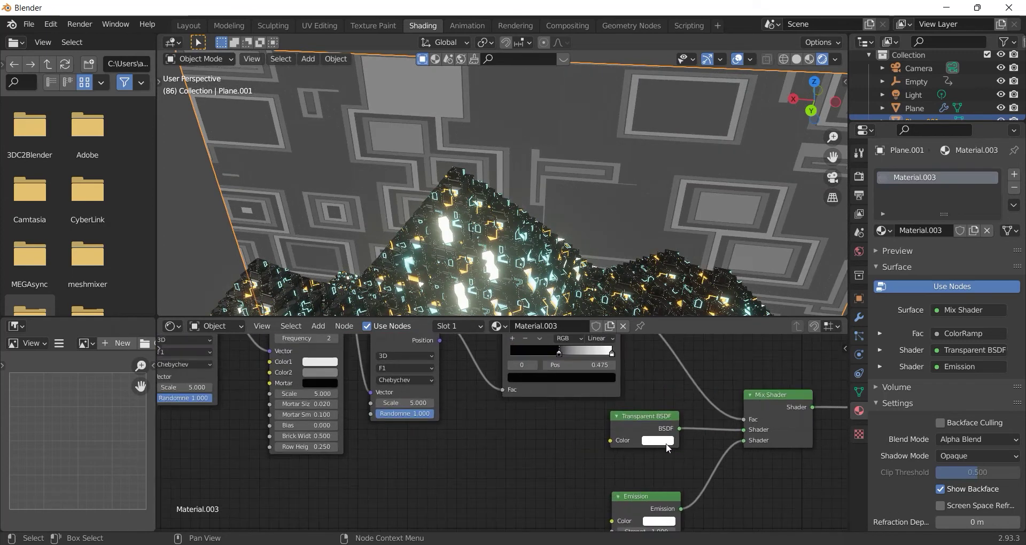
{"action": "left_click", "coordinate": [670, 443]}
{"action": "left_click_drag", "start_coordinate": [685, 430], "coordinate": [703, 393]}
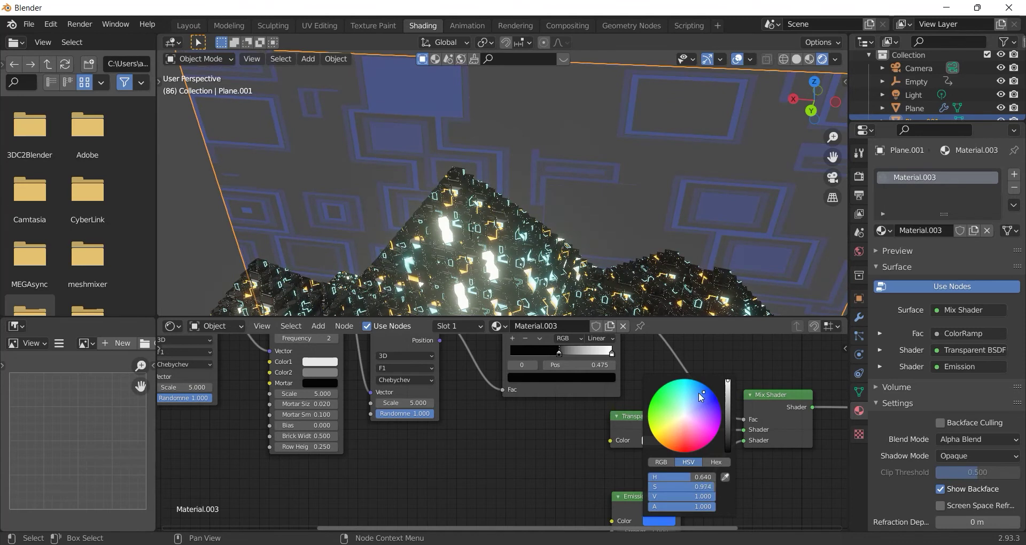
{"action": "middle_click_drag", "start_coordinate": [560, 469], "coordinate": [582, 413]}
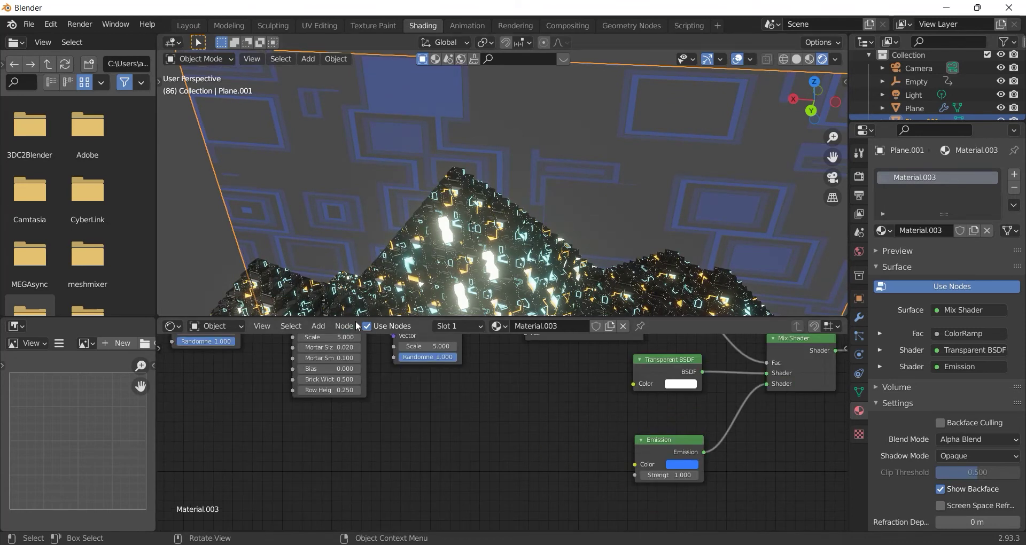
- Add a Math node with value 200 driving the Emission Strength
{"action": "left_click", "coordinate": [318, 326]}
{"action": "type", "text": "math"}
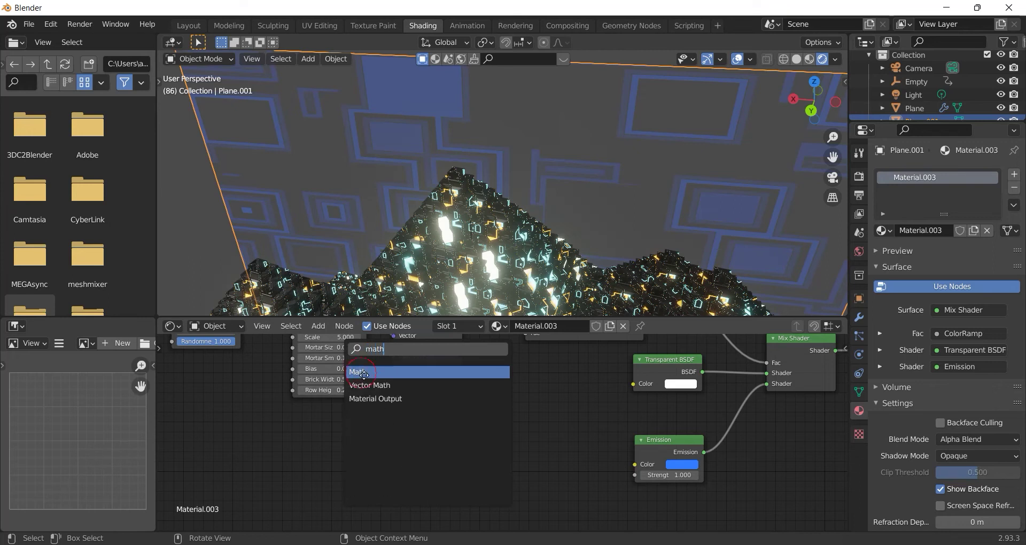
{"action": "left_click", "coordinate": [363, 372]}
{"action": "left_click", "coordinate": [510, 454]}
{"action": "left_click_drag", "start_coordinate": [509, 452], "coordinate": [632, 477]}
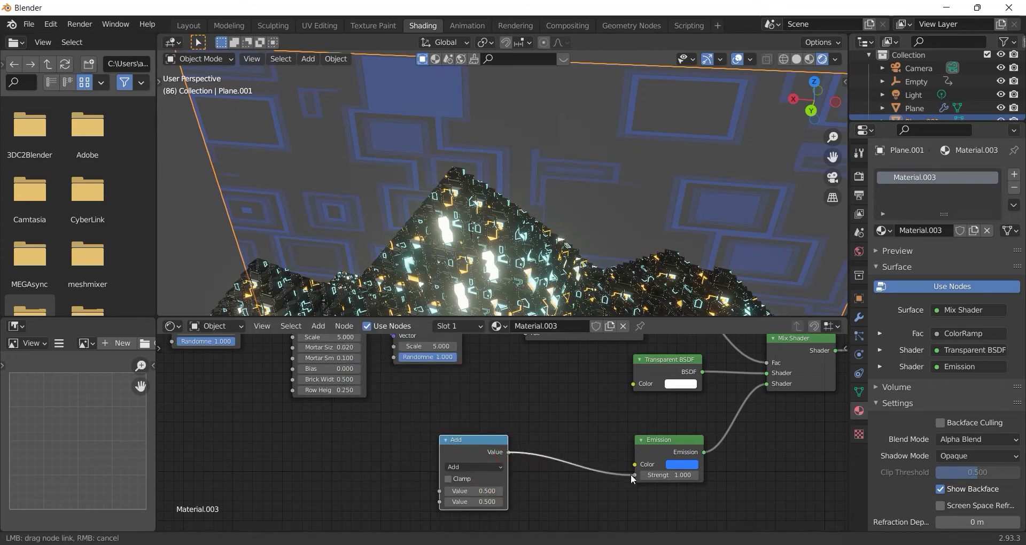
{"action": "scroll", "coordinate": [576, 480], "scroll_direction": "up", "scroll_amount": 1}
{"action": "left_click", "coordinate": [486, 495]}
{"action": "type", "text": "200"}
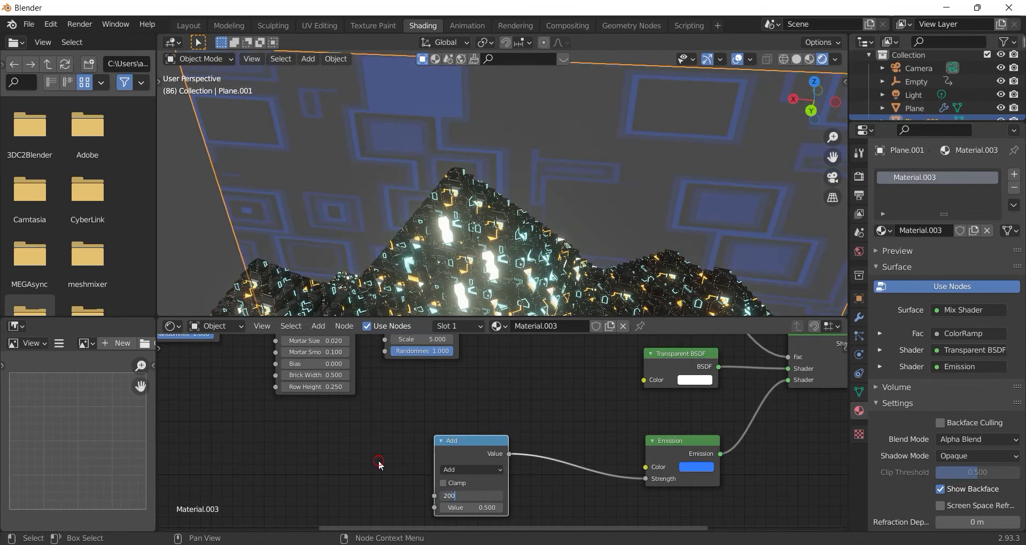
{"action": "key", "text": "Return"}
- Switch the Math node to Multiply and view the glowing blue backdrop head-on
{"action": "left_click", "coordinate": [464, 470]}
{"action": "left_click", "coordinate": [447, 339]}
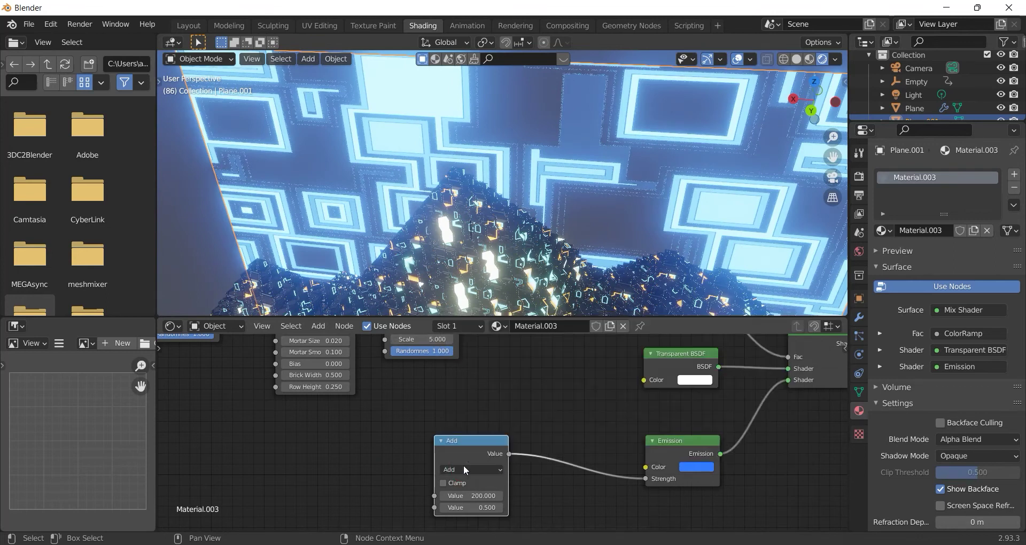
{"action": "left_click", "coordinate": [465, 470]}
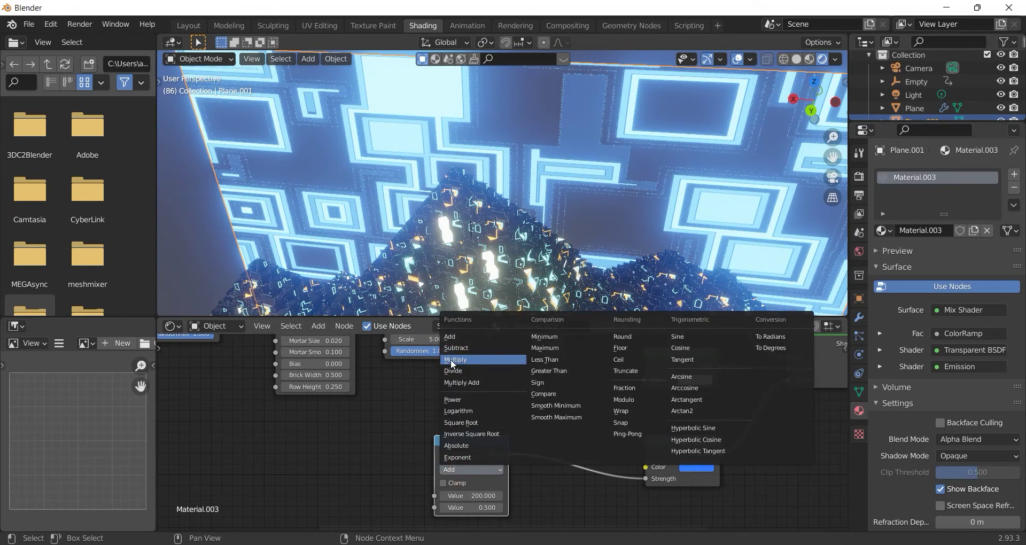
{"action": "left_click", "coordinate": [452, 360]}
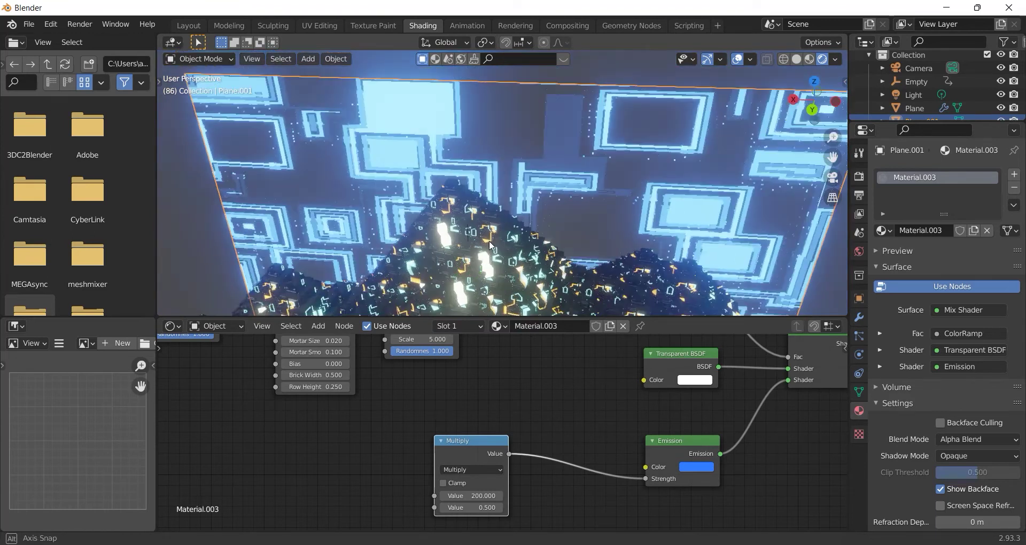
{"action": "middle_click_drag", "start_coordinate": [491, 245], "coordinate": [589, 244]}
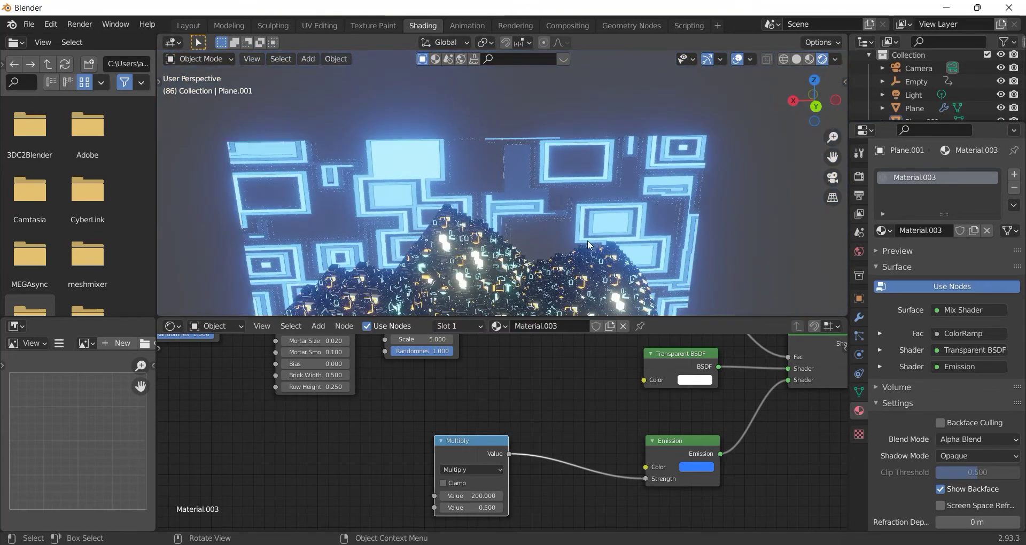
{"action": "scroll", "coordinate": [555, 261], "scroll_direction": "up", "scroll_amount": 2}
{"action": "left_click", "coordinate": [472, 262]}
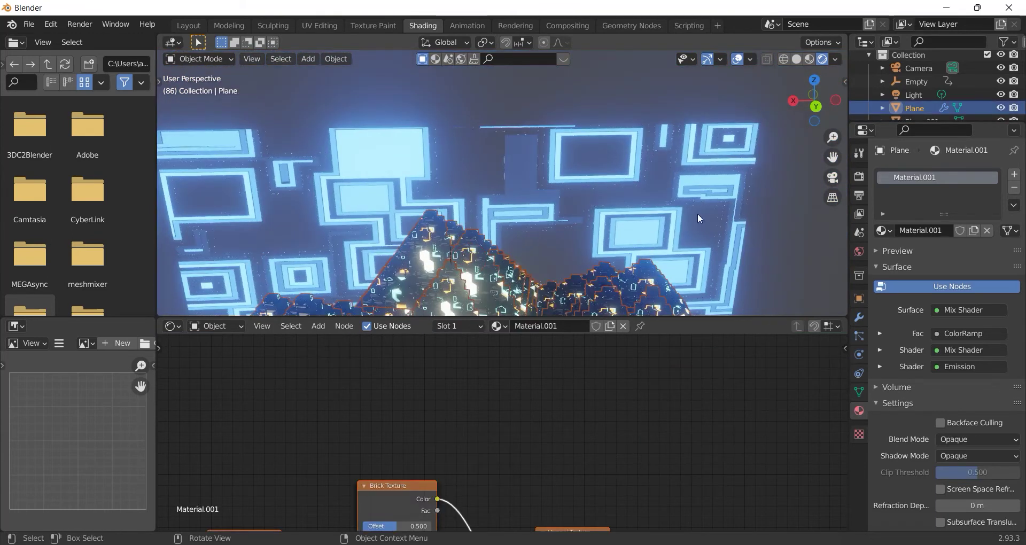
- Deselect the Plane and frame the BSDF, Multiply and Emission nodes in the node editor
{"action": "left_click", "coordinate": [765, 226]}
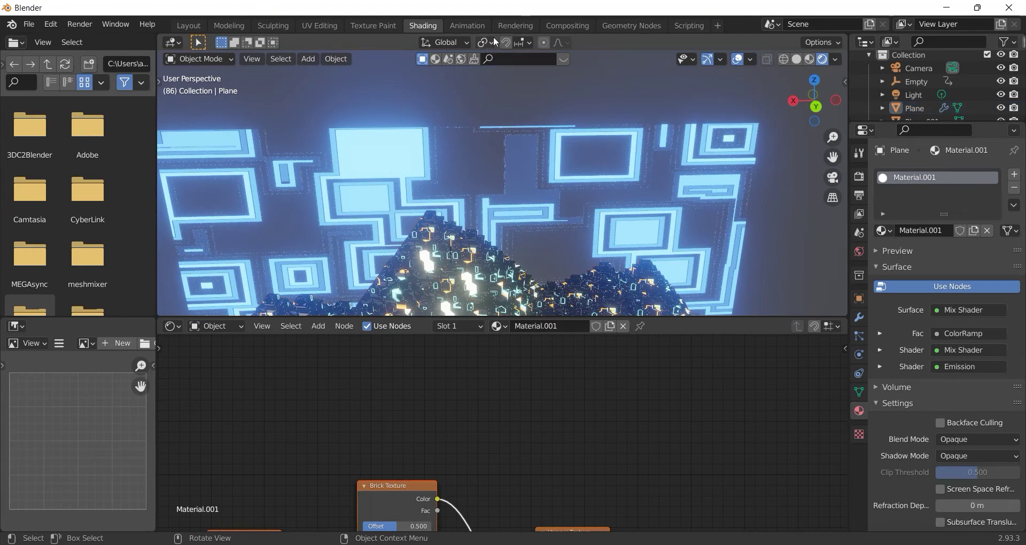
{"action": "scroll", "coordinate": [644, 452], "scroll_direction": "down", "scroll_amount": 4}
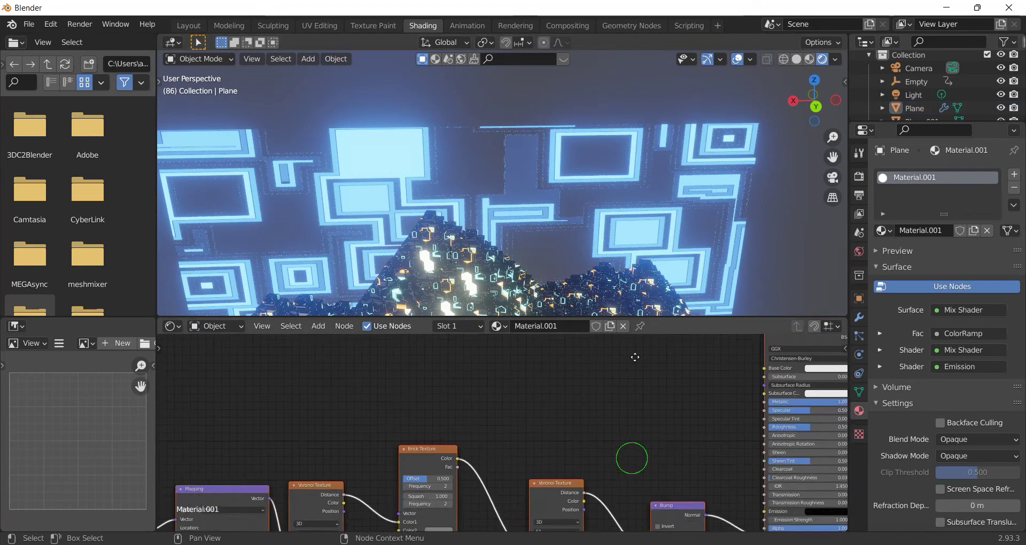
{"action": "middle_click_drag", "start_coordinate": [633, 452], "coordinate": [620, 415]}
{"action": "mouse_move", "coordinate": [522, 395]}
{"action": "middle_mouse_down"}
{"action": "mouse_move", "coordinate": [632, 427]}
{"action": "mouse_move", "coordinate": [469, 466]}
{"action": "middle_mouse_up"}
{"action": "scroll", "coordinate": [560, 459], "scroll_direction": "up", "scroll_amount": 2}
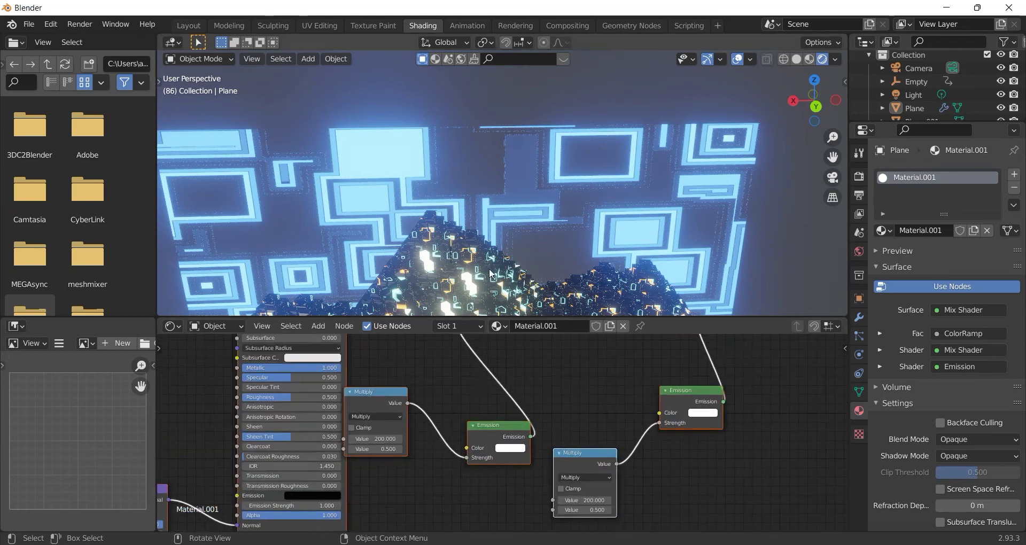
{"action": "scroll", "coordinate": [544, 454], "scroll_direction": "down", "scroll_amount": 1}
{"action": "scroll", "coordinate": [545, 438], "scroll_direction": "down", "scroll_amount": 1}
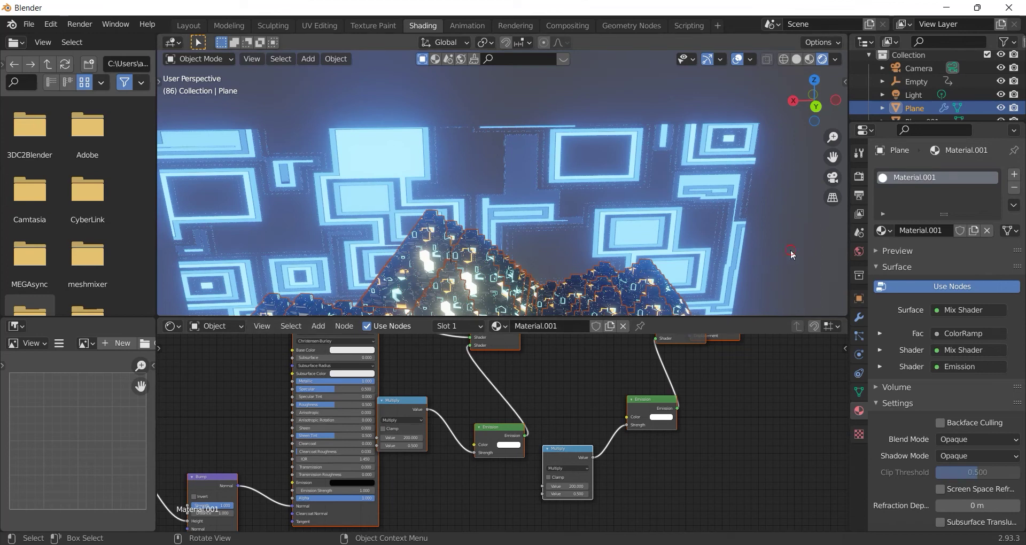
{"action": "key", "text": "alt+a"}
{"action": "scroll", "coordinate": [534, 396], "scroll_direction": "down", "scroll_amount": 2}
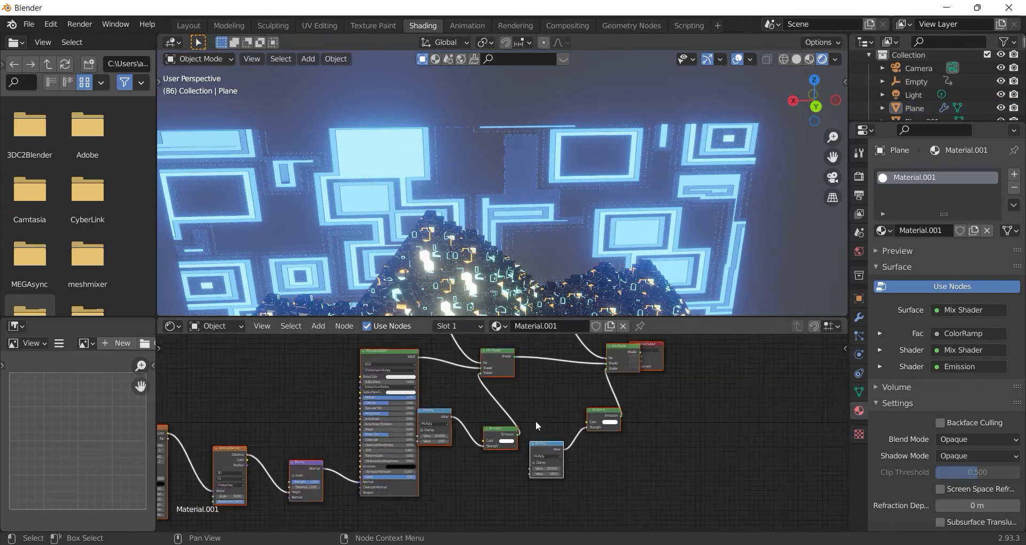
{"action": "scroll", "coordinate": [535, 421], "scroll_direction": "down", "scroll_amount": 1}
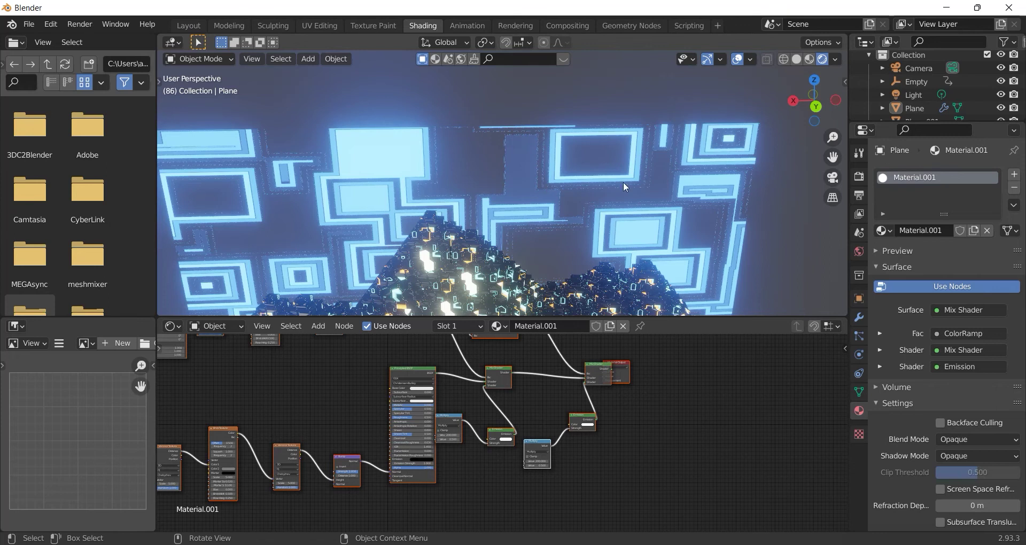
{"action": "scroll", "coordinate": [912, 118], "scroll_direction": "down", "scroll_amount": 2}
- Select the Pyramid and change its Emission colour to a deeper orange
{"action": "left_click", "coordinate": [915, 115]}
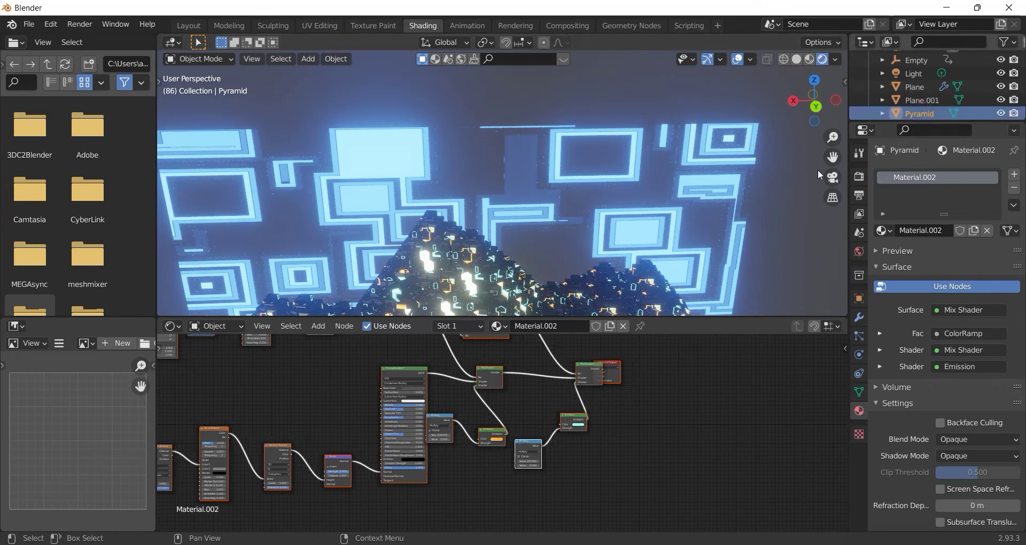
{"action": "scroll", "coordinate": [507, 373], "scroll_direction": "up", "scroll_amount": 2}
{"action": "scroll", "coordinate": [509, 379], "scroll_direction": "up", "scroll_amount": 2}
{"action": "scroll", "coordinate": [495, 438], "scroll_direction": "up", "scroll_amount": 1}
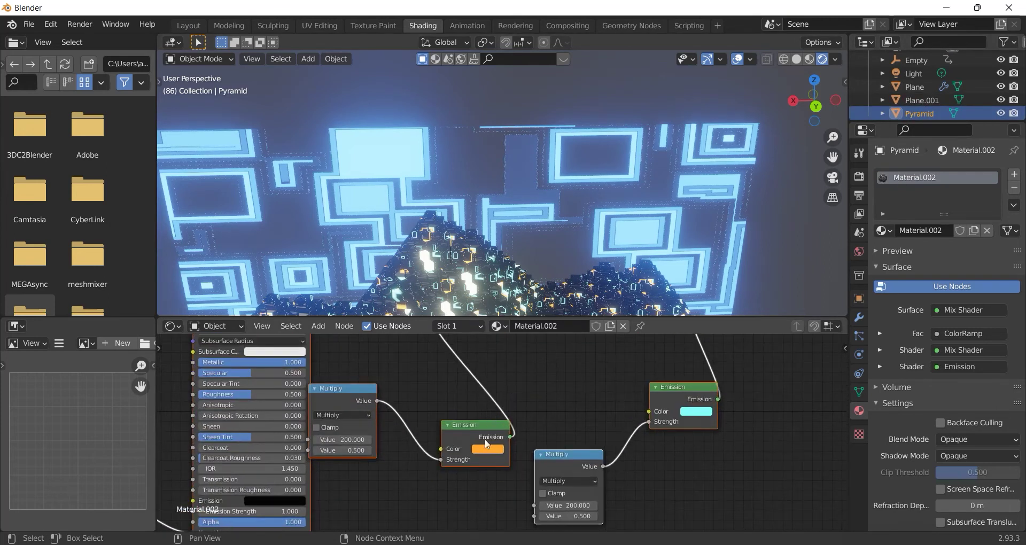
{"action": "left_click", "coordinate": [482, 447]}
{"action": "left_click", "coordinate": [497, 375]}
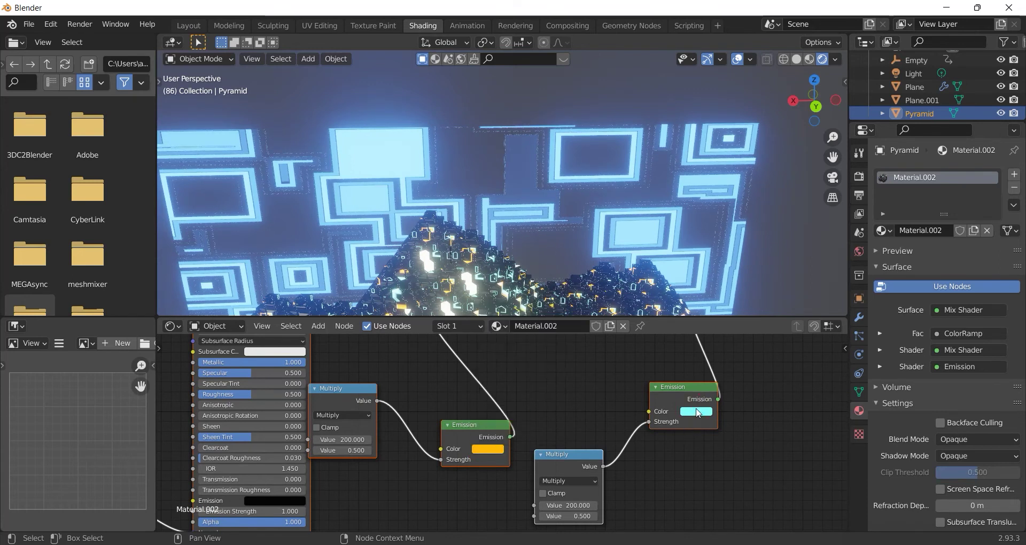
- Check the Pyramid material's base colour, deselect the Pyramid and bring up the World settings
{"action": "middle_click_drag", "start_coordinate": [357, 362], "coordinate": [476, 409]}
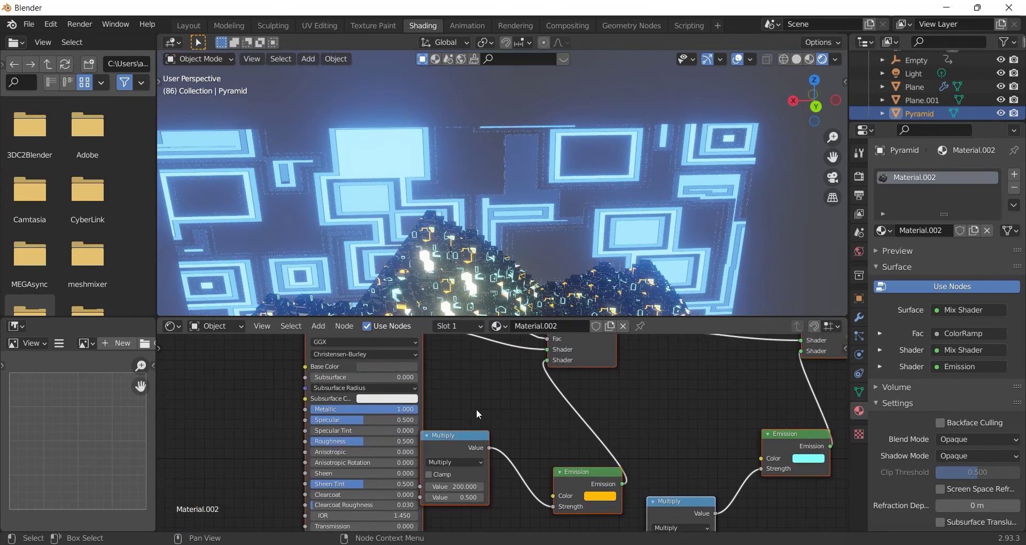
{"action": "left_click", "coordinate": [396, 369]}
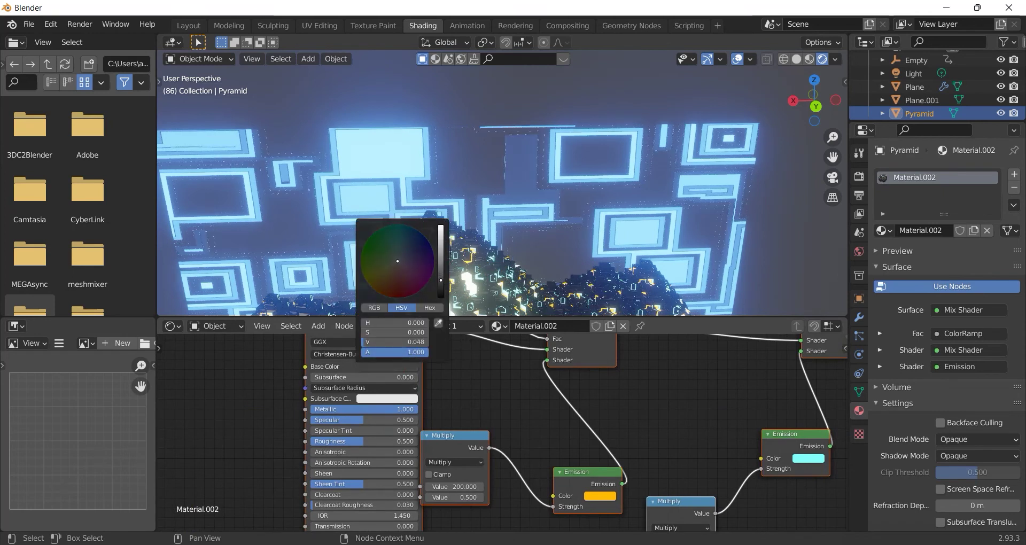
{"action": "left_click", "coordinate": [801, 247]}
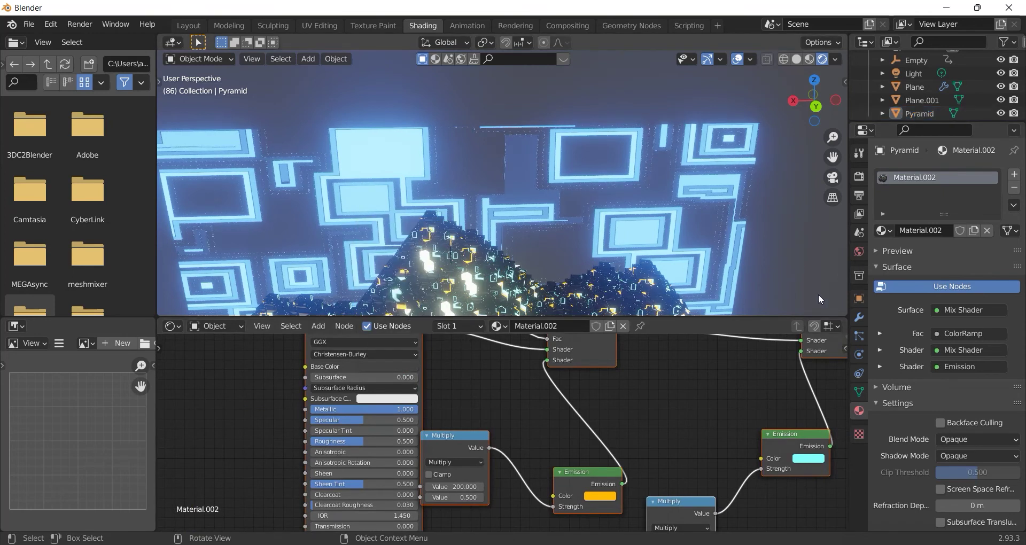
{"action": "left_click", "coordinate": [860, 253]}
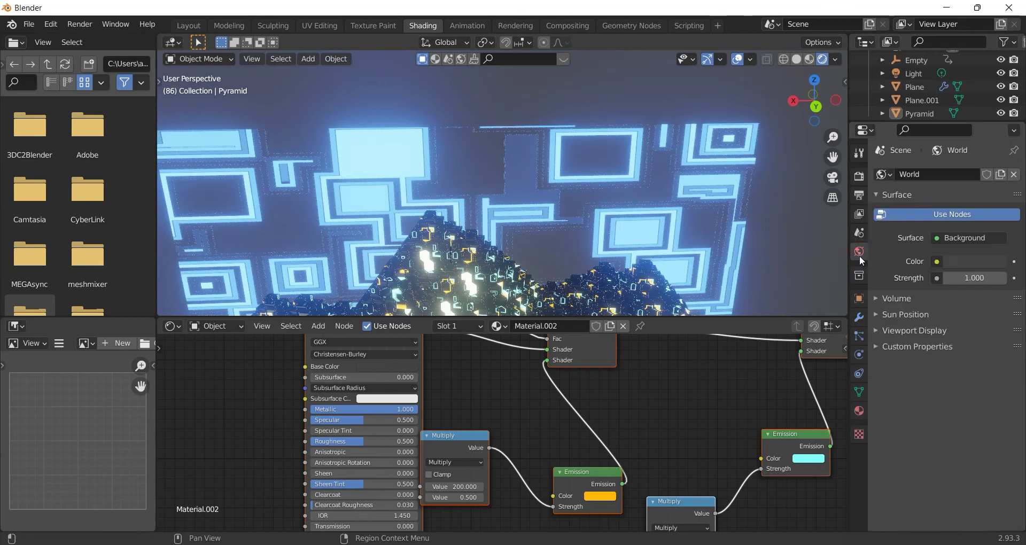
- Set the world background colour to black and orbit around the pyramid to review it
{"action": "left_click", "coordinate": [955, 262]}
{"action": "left_click_drag", "start_coordinate": [995, 146], "coordinate": [996, 167]}
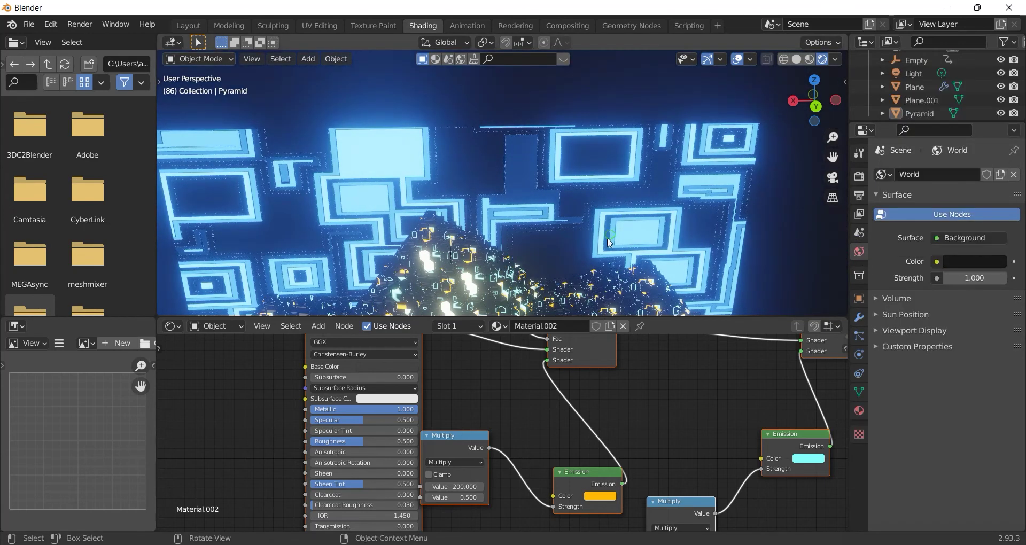
{"action": "middle_click_drag", "start_coordinate": [607, 238], "coordinate": [511, 289]}
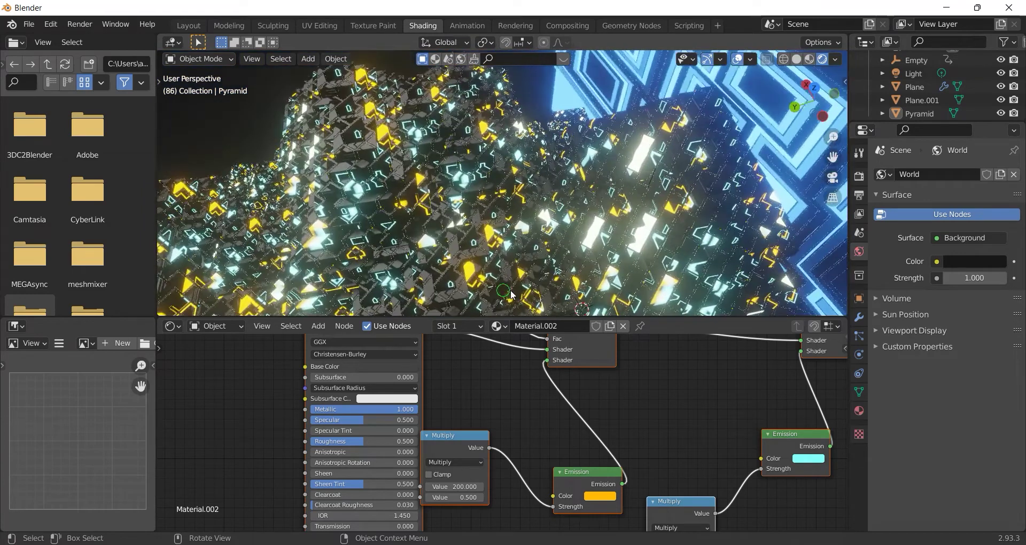
{"action": "middle_click_drag", "start_coordinate": [511, 290], "coordinate": [542, 282]}
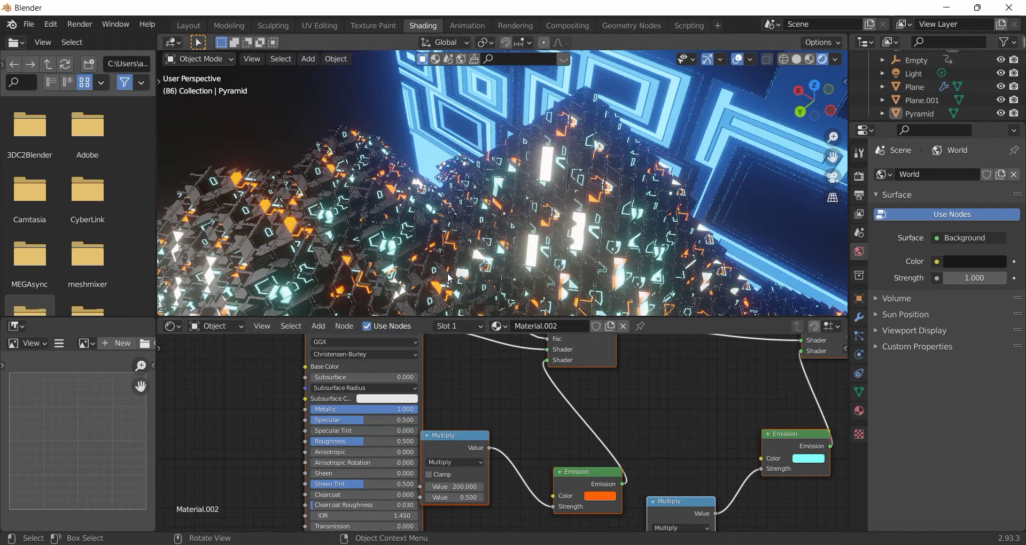
{"action": "mouse_move", "coordinate": [441, 263]}
{"action": "middle_mouse_down"}
{"action": "mouse_move", "coordinate": [480, 249]}
{"action": "mouse_move", "coordinate": [435, 265]}
{"action": "middle_mouse_up"}
{"action": "mouse_move", "coordinate": [286, 302]}
{"action": "middle_mouse_down"}
{"action": "mouse_move", "coordinate": [583, 259]}
{"action": "mouse_move", "coordinate": [531, 270]}
{"action": "mouse_move", "coordinate": [615, 265]}
{"action": "middle_mouse_up"}
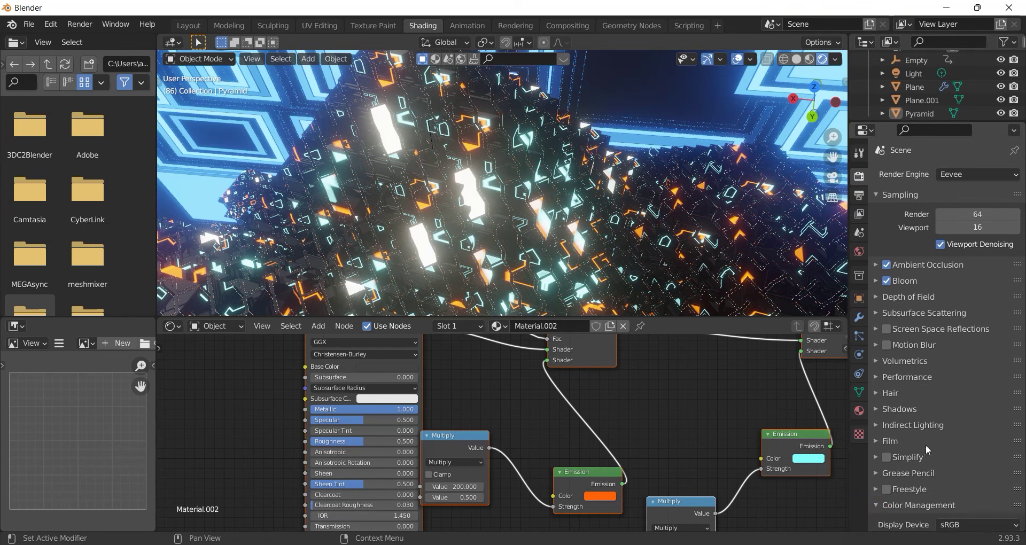
- Apply the Very High Contrast colour management look and switch to the Layout workspace
{"action": "left_click", "coordinate": [952, 455]}
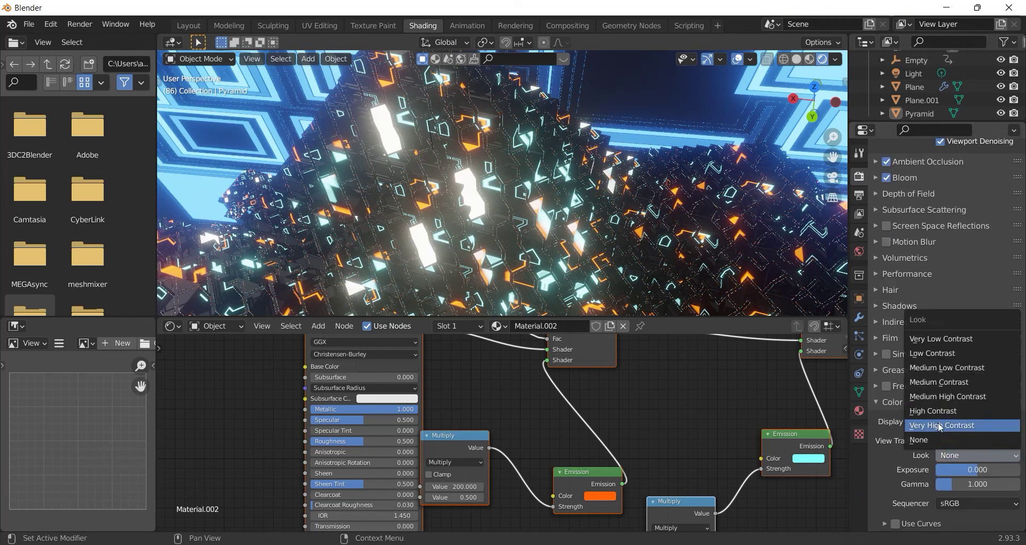
{"action": "left_click", "coordinate": [939, 426]}
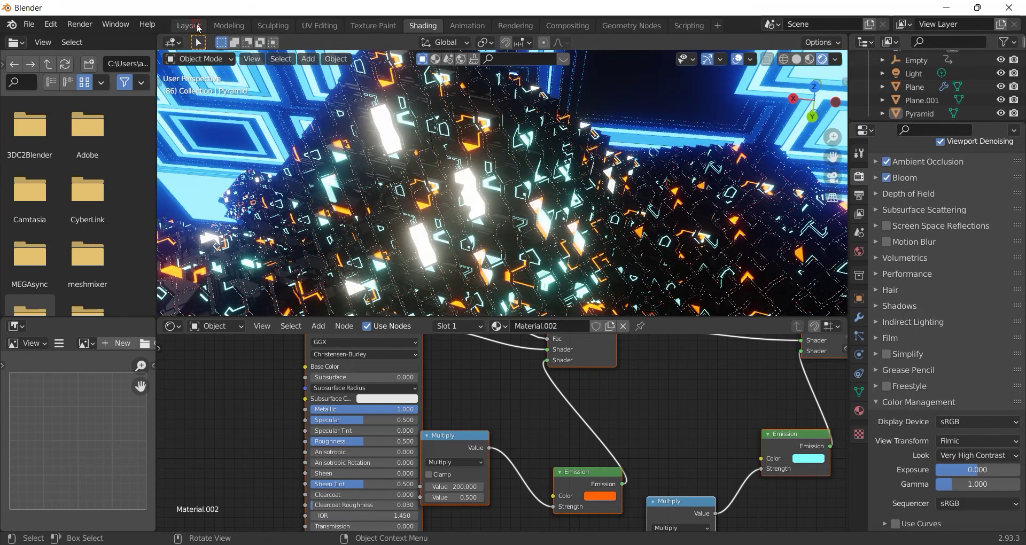
{"action": "left_click", "coordinate": [198, 28]}
{"action": "scroll", "coordinate": [479, 270], "scroll_direction": "up", "scroll_amount": 3}
- Play the animation in reverse and orbit close over the glowing blocks while it runs
{"action": "scroll", "coordinate": [454, 253], "scroll_direction": "up", "scroll_amount": 5}
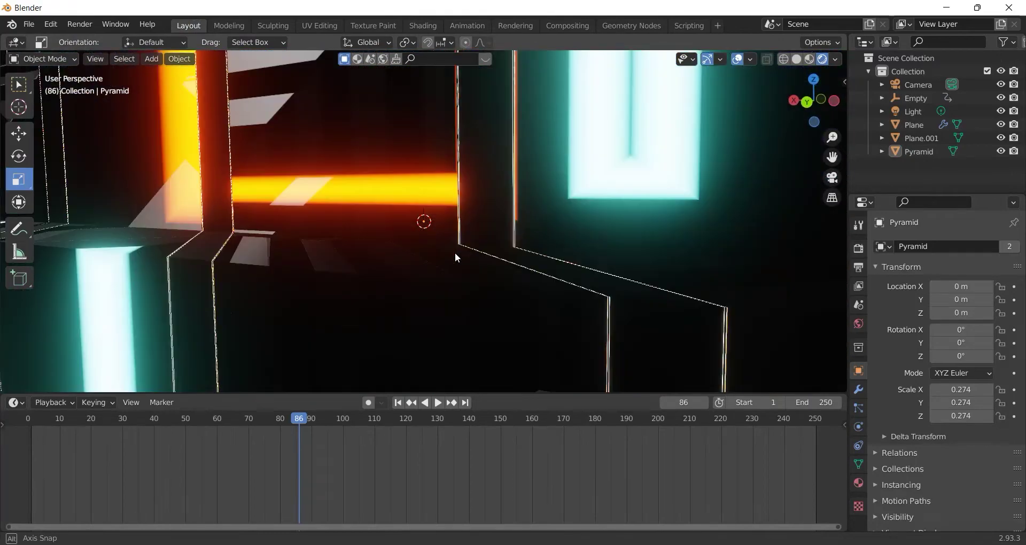
{"action": "scroll", "coordinate": [453, 267], "scroll_direction": "down", "scroll_amount": 5}
{"action": "scroll", "coordinate": [453, 281], "scroll_direction": "down", "scroll_amount": 2}
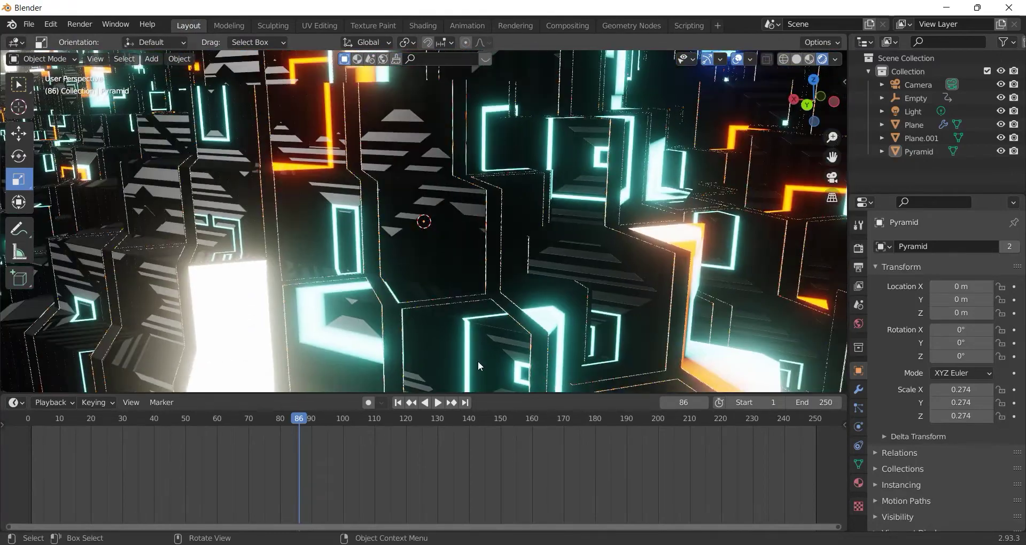
{"action": "left_click", "coordinate": [427, 403]}
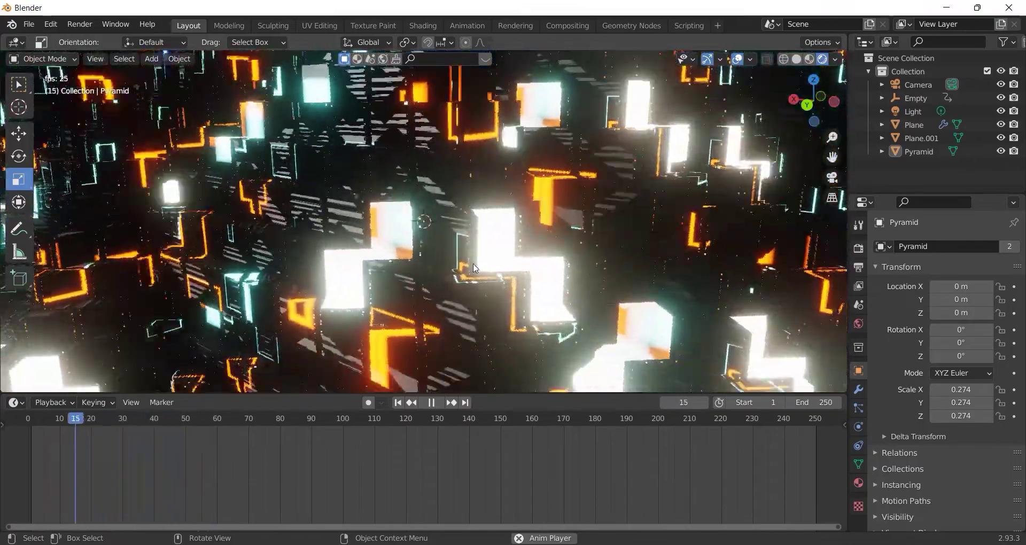
{"action": "mouse_move", "coordinate": [474, 273]}
{"action": "middle_mouse_down"}
{"action": "mouse_move", "coordinate": [508, 291]}
{"action": "mouse_move", "coordinate": [505, 273]}
{"action": "middle_mouse_up"}
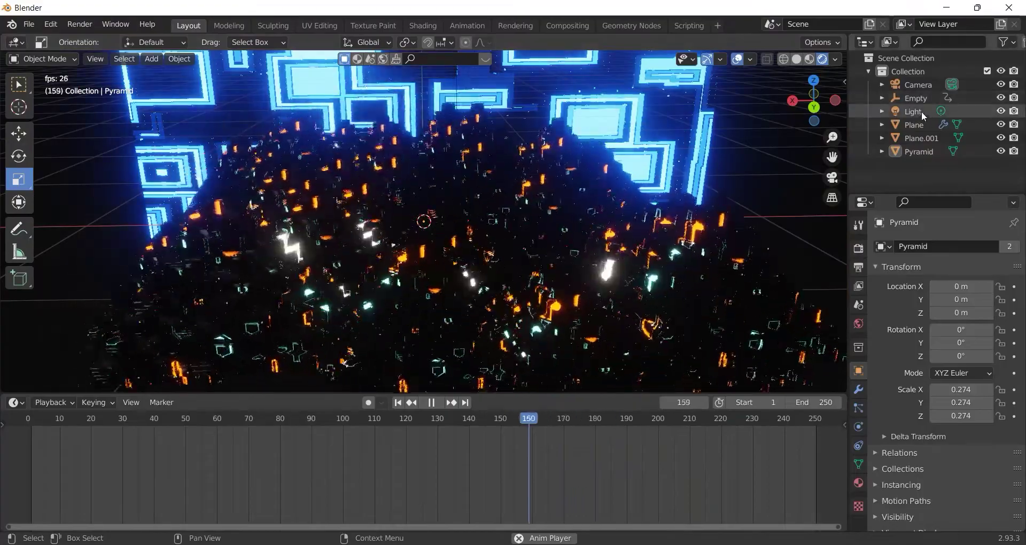
{"action": "scroll", "coordinate": [694, 175], "scroll_direction": "up", "scroll_amount": 5}
{"action": "middle_click_drag", "start_coordinate": [694, 174], "coordinate": [615, 232]}
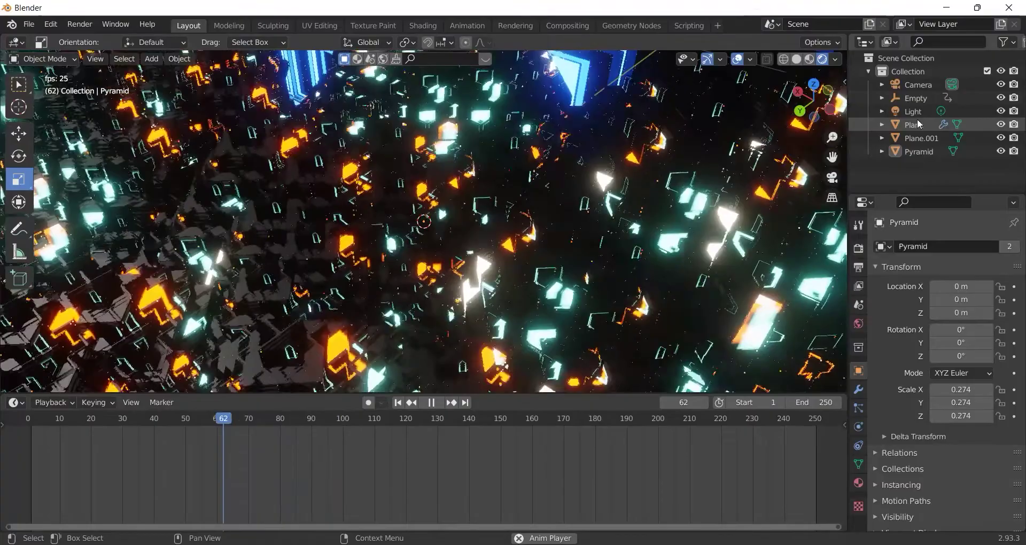
- Turn the scene Light into a Sun with strength 20
{"action": "left_click", "coordinate": [913, 112]}
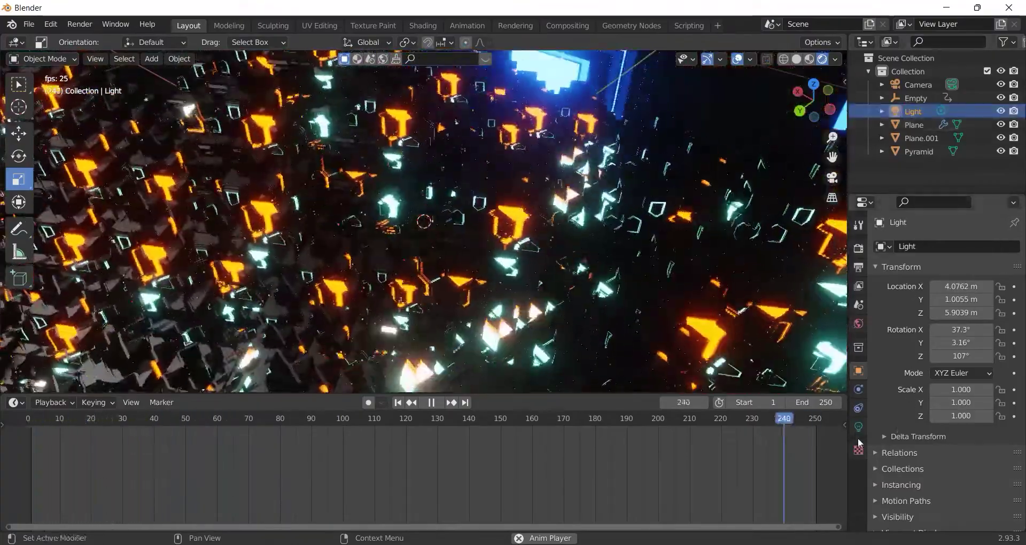
{"action": "left_click", "coordinate": [858, 426]}
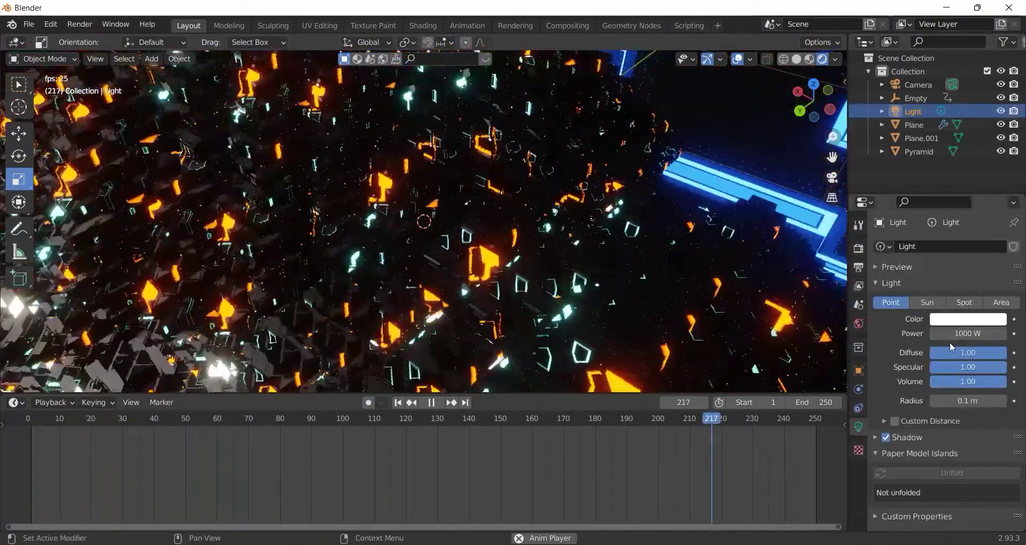
{"action": "left_click", "coordinate": [927, 303]}
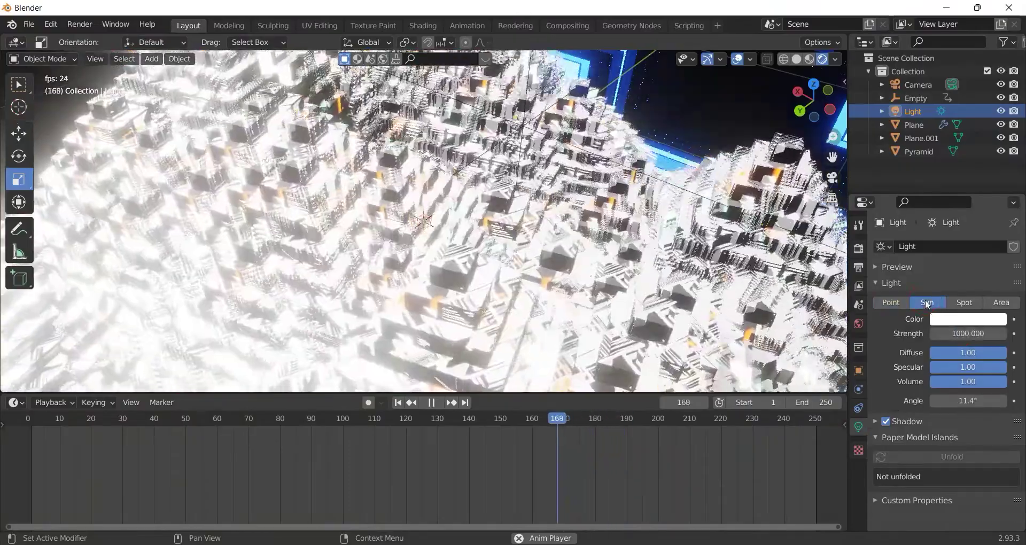
{"action": "left_click", "coordinate": [959, 332]}
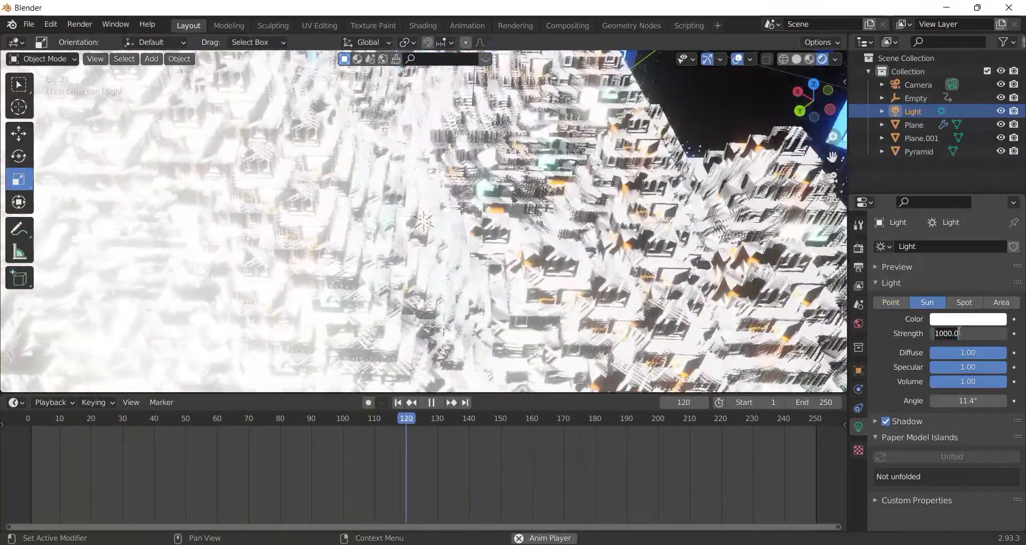
{"action": "type", "text": "20"}
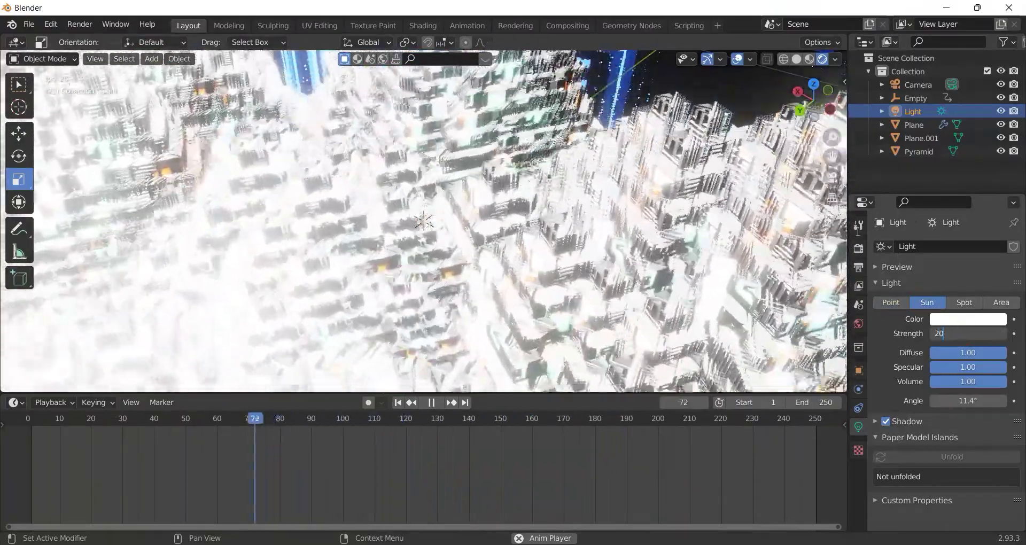
{"action": "key", "text": "Return"}
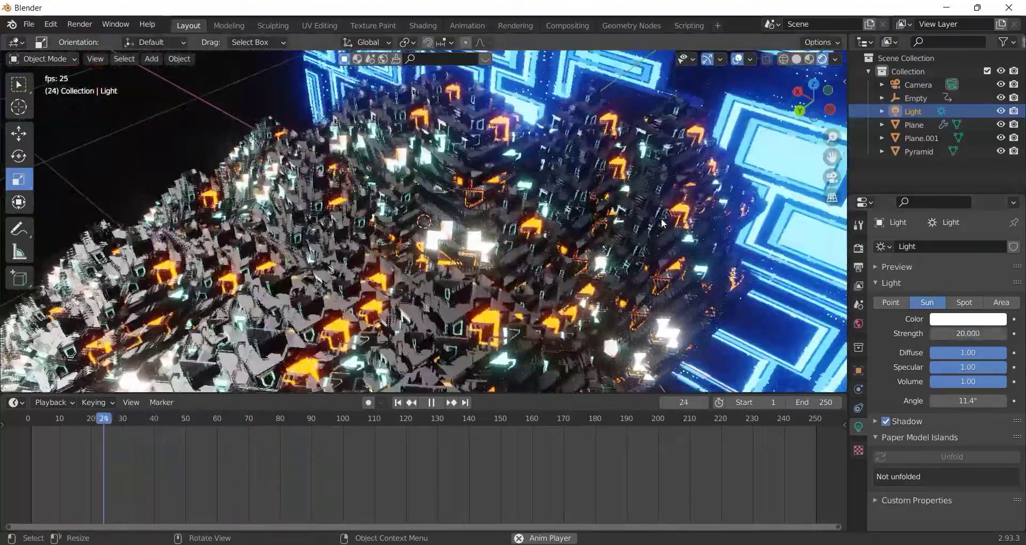
- Orbit to a more top-down view of the landscape and stop playback at frame 149
{"action": "mouse_move", "coordinate": [663, 222]}
{"action": "middle_mouse_down"}
{"action": "mouse_move", "coordinate": [717, 228]}
{"action": "mouse_move", "coordinate": [713, 217]}
{"action": "middle_mouse_up"}
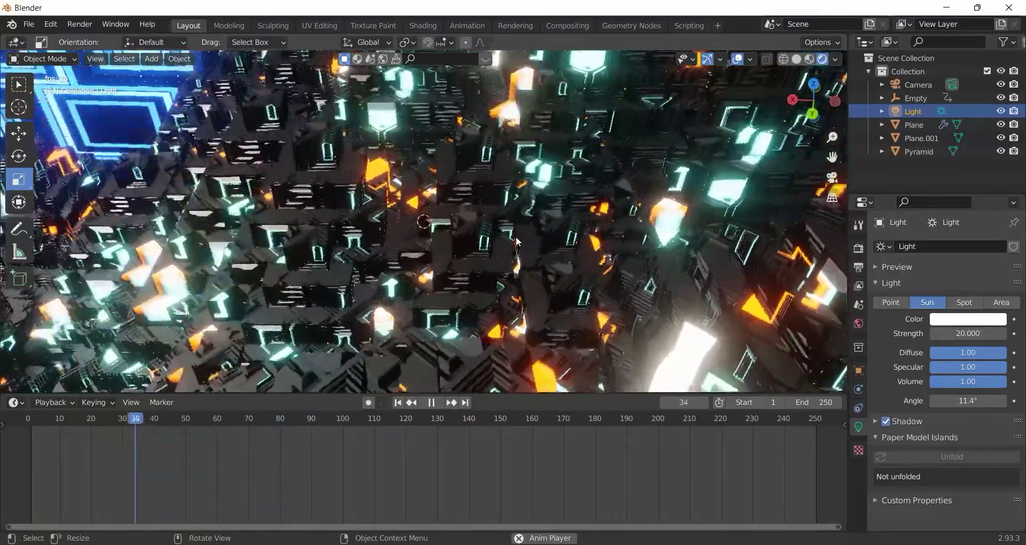
{"action": "mouse_move", "coordinate": [532, 239]}
{"action": "middle_mouse_down"}
{"action": "mouse_move", "coordinate": [503, 239]}
{"action": "mouse_move", "coordinate": [547, 232]}
{"action": "middle_mouse_up"}
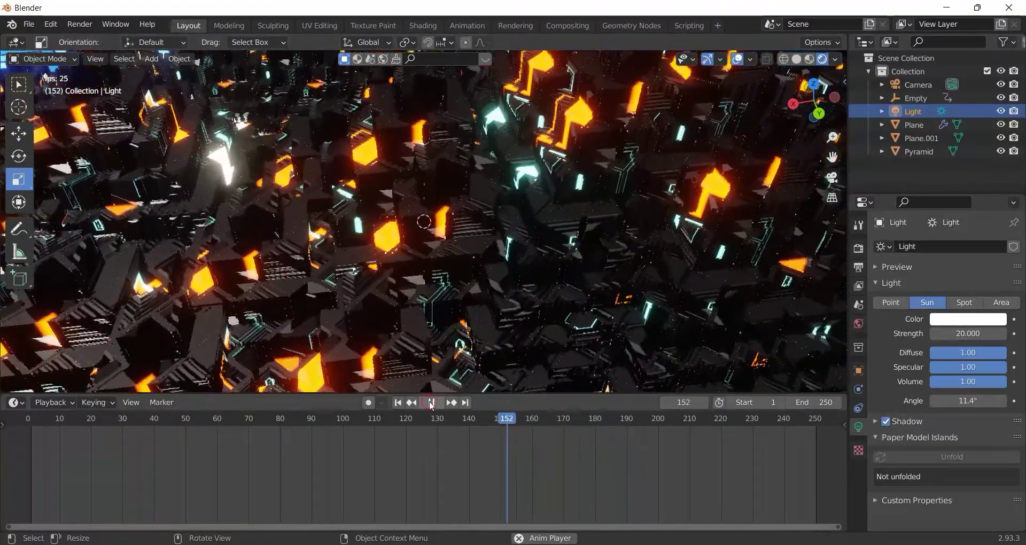
{"action": "left_click", "coordinate": [431, 404]}
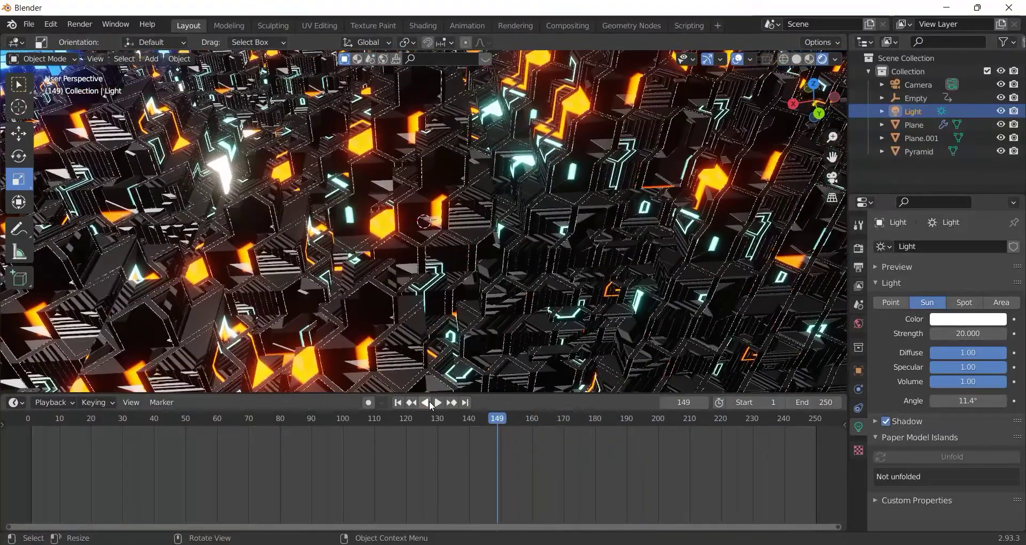